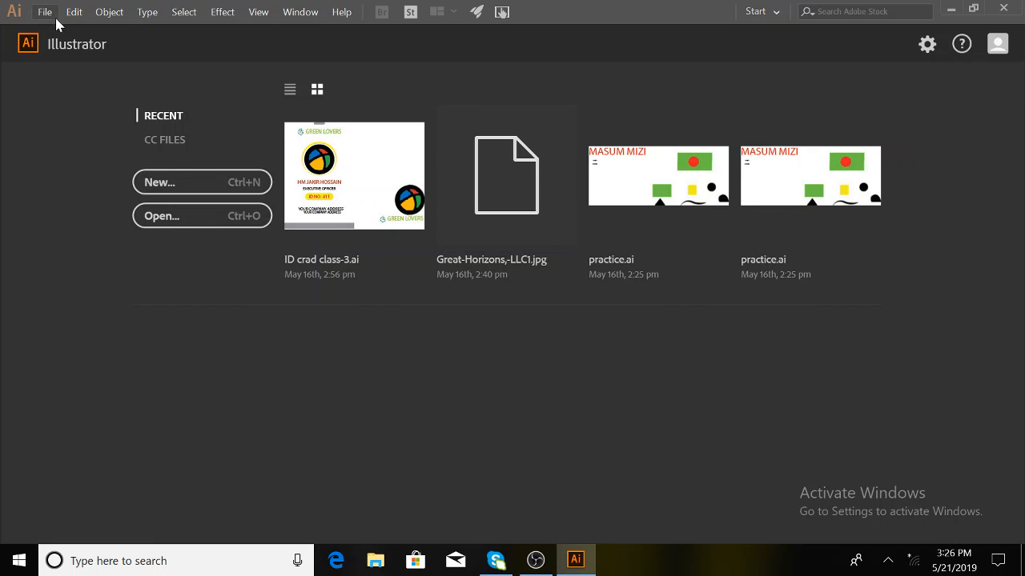
- Open File > New, close that dialog, then reopen the New Document dialog
left_click(44, 13)
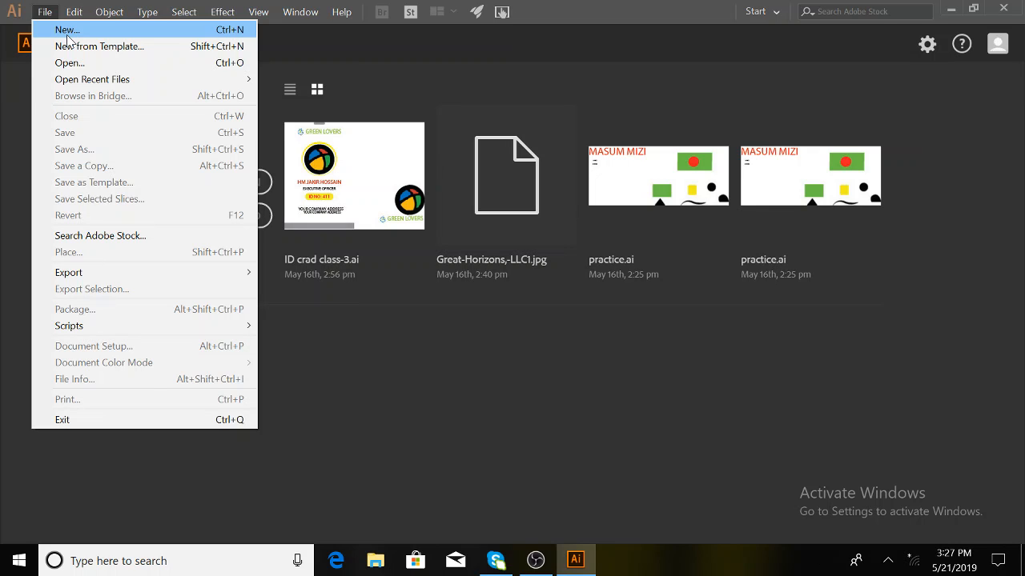
left_click(509, 395)
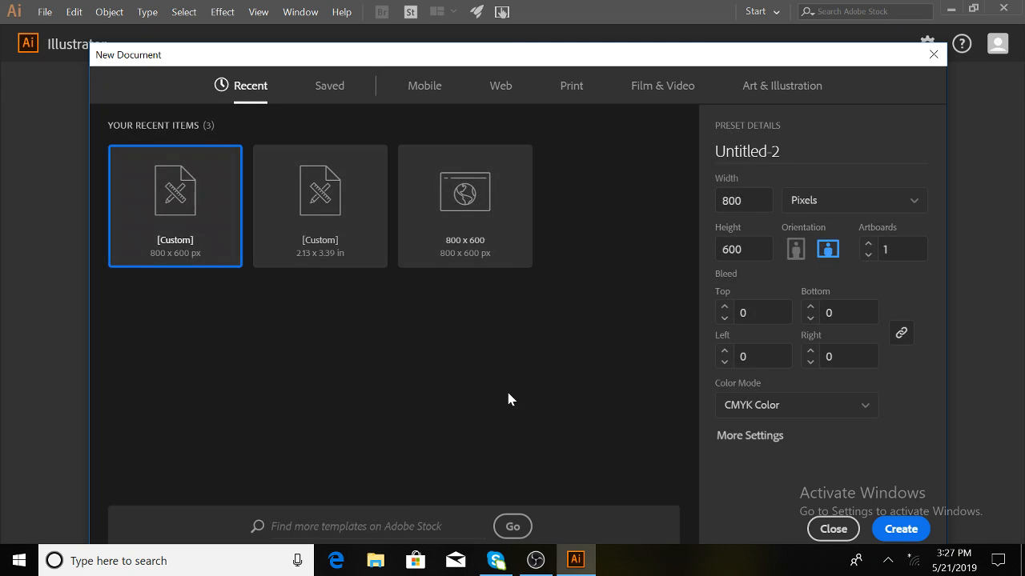
left_click(933, 54)
left_click(44, 16)
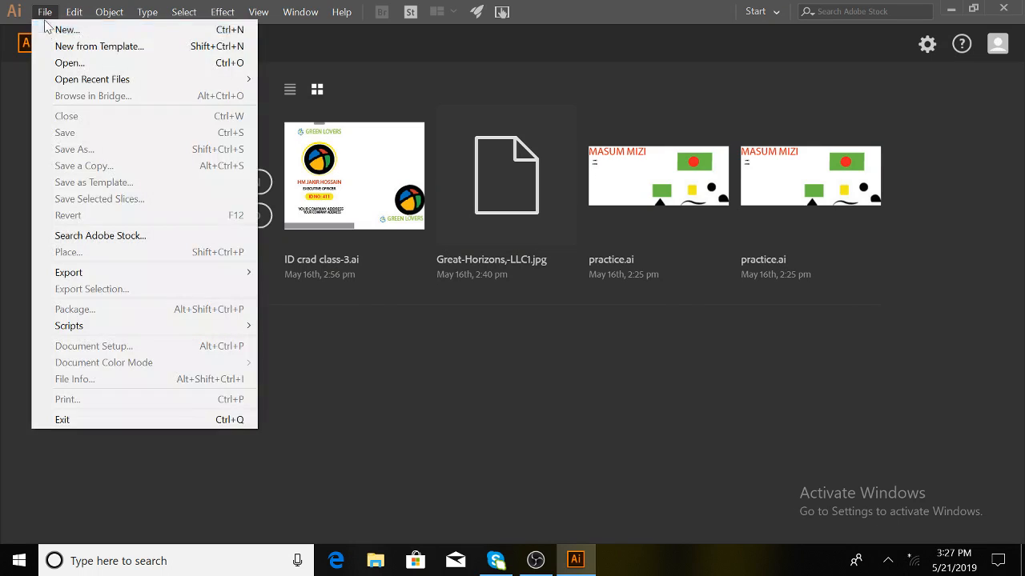
left_click(68, 36)
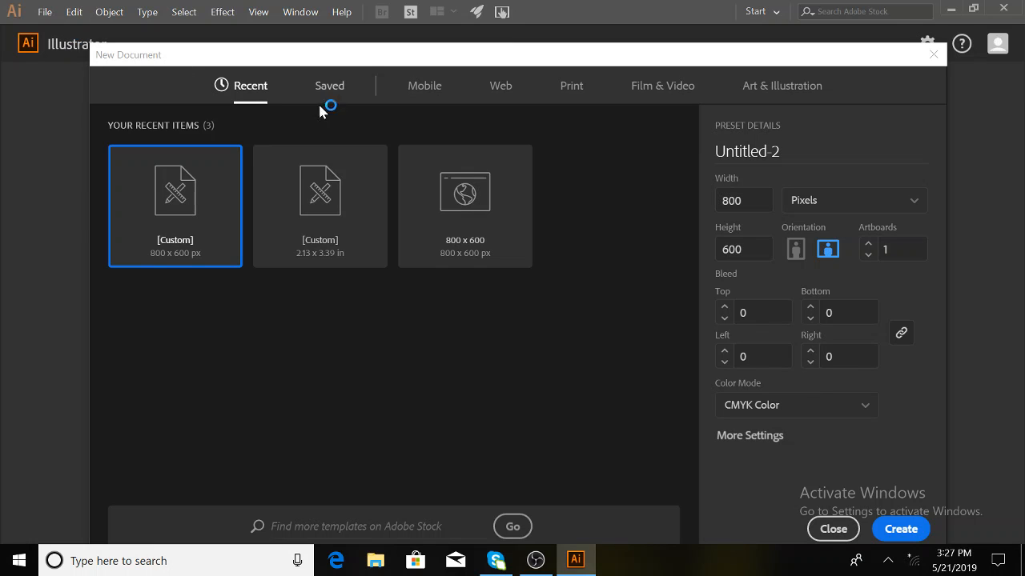
- Show the Web presets with Common 1366 x 768 px RGB, and select the Untitled-2 name
left_click(498, 88)
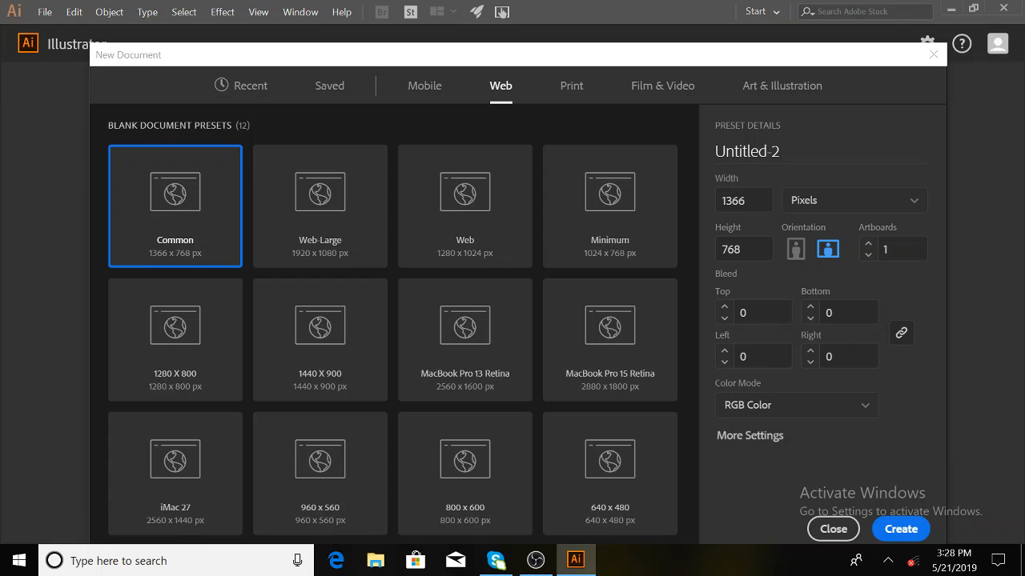
left_click_drag(781, 151, 715, 151)
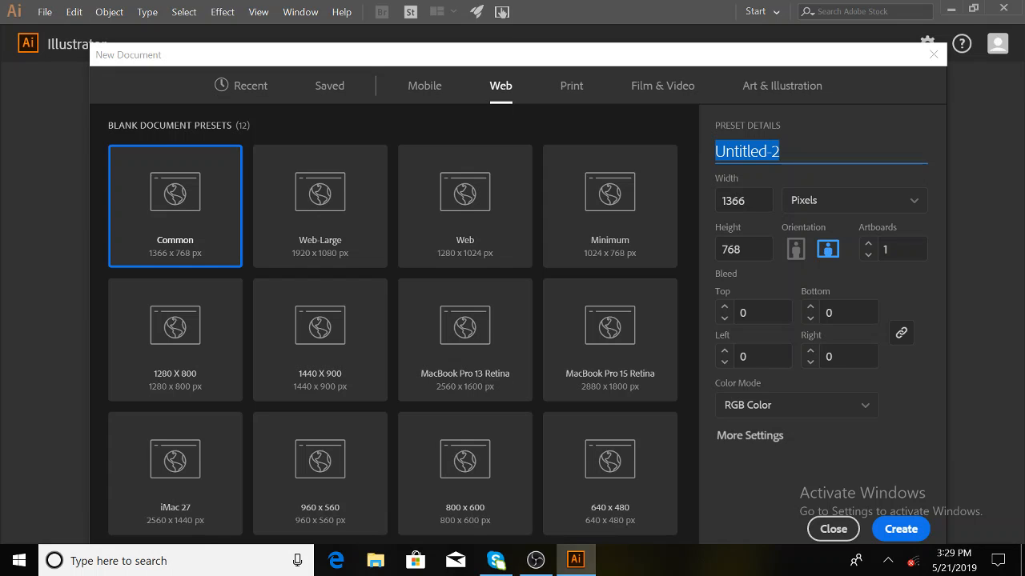
- Name the document 'practice day -4' and keep Pixels as the units
type("practi")
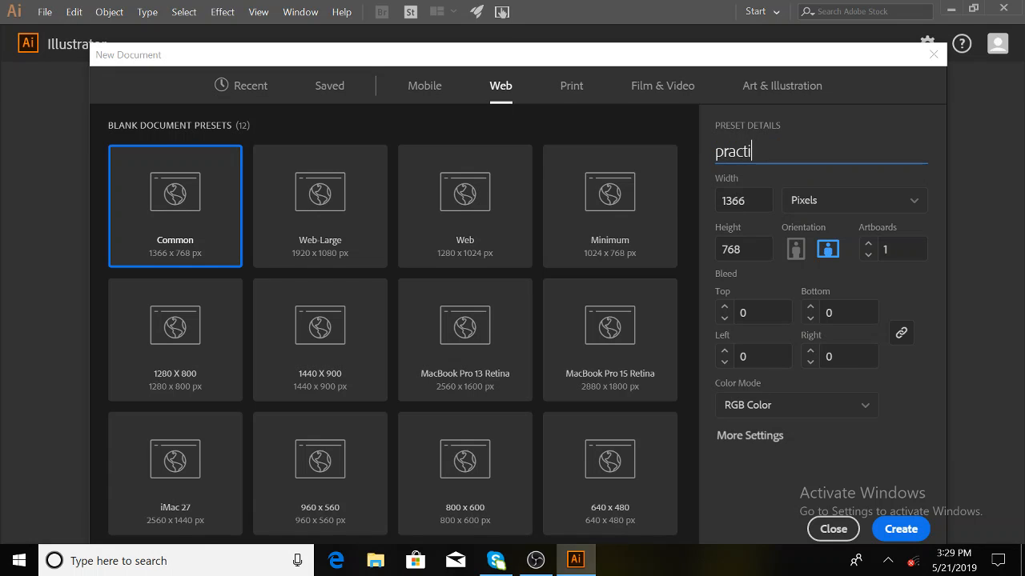
type("ce day -4")
left_click(911, 209)
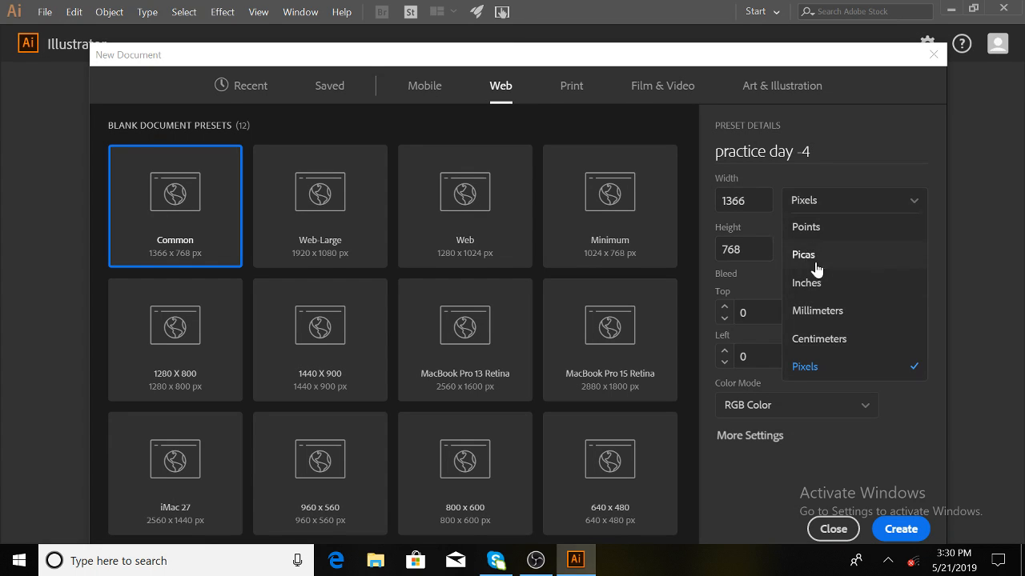
left_click(804, 367)
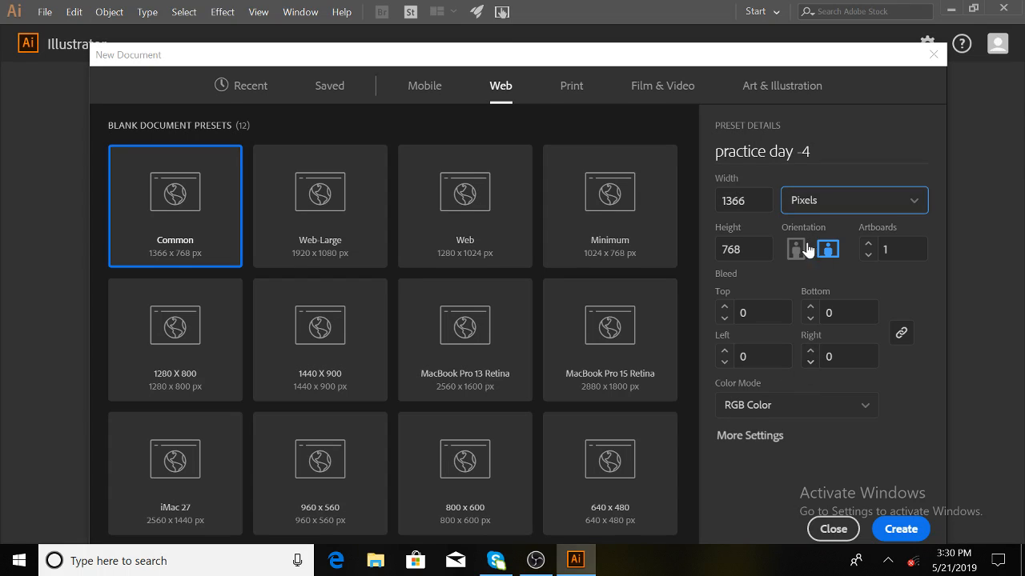
- Set width 800 and height 600 pixels with CMYK Color mode
left_click_drag(745, 200, 722, 200)
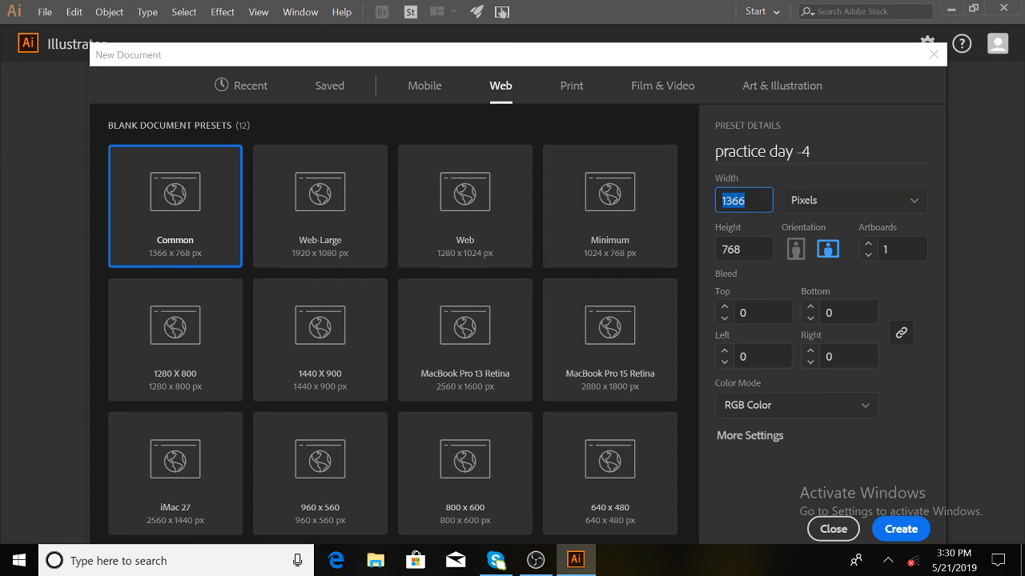
type("800")
key("Tab")
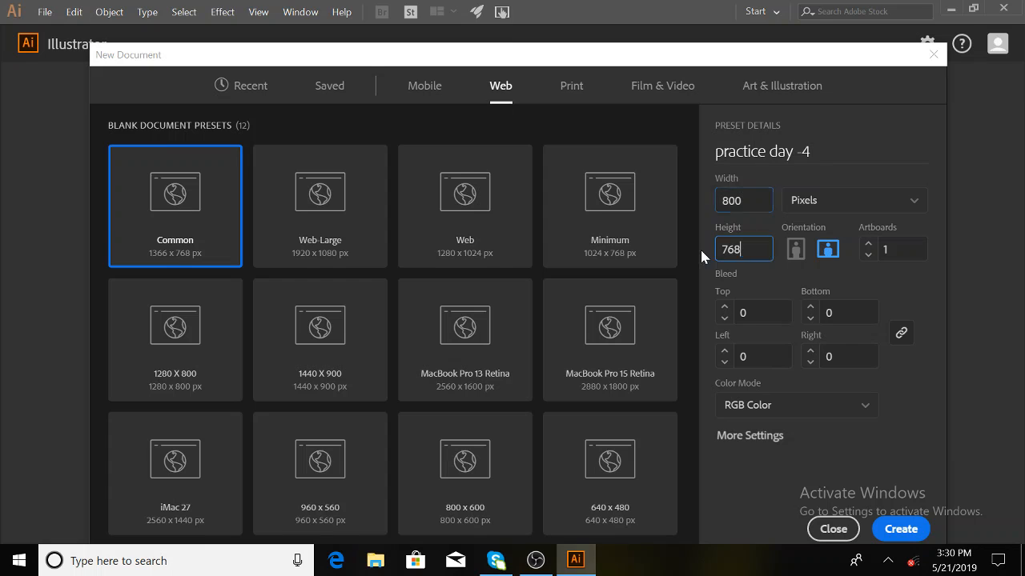
type("600")
left_click(829, 407)
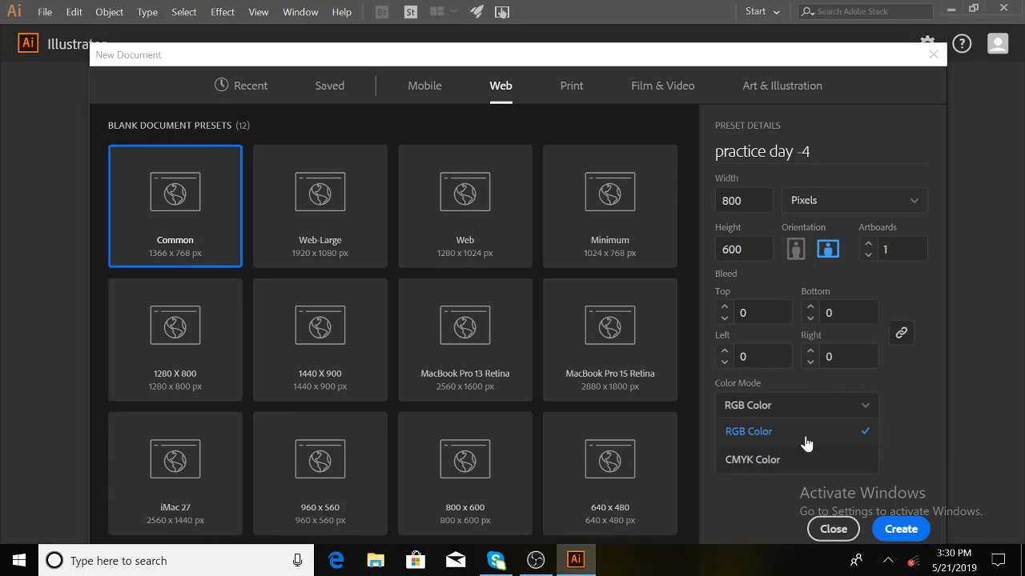
left_click(781, 459)
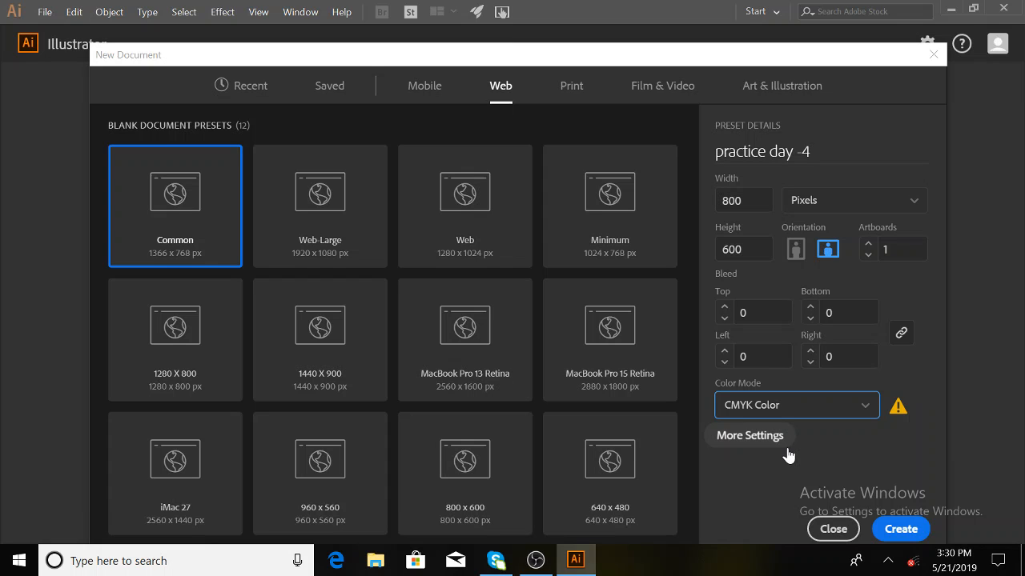
- Toggle Color Mode to RGB and back to CMYK, and review More Settings before creating
left_click(787, 453)
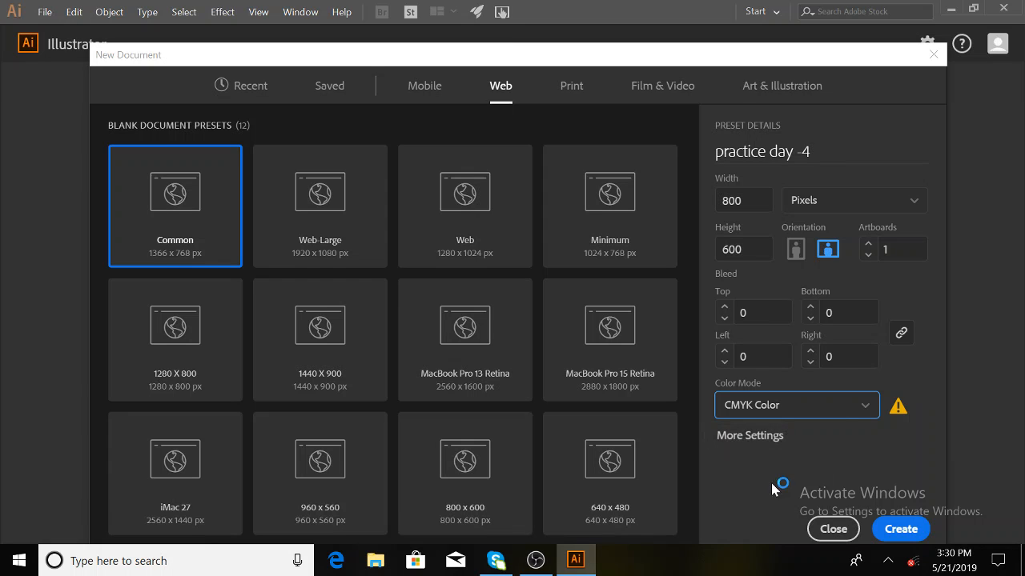
left_click(856, 414)
left_click(788, 433)
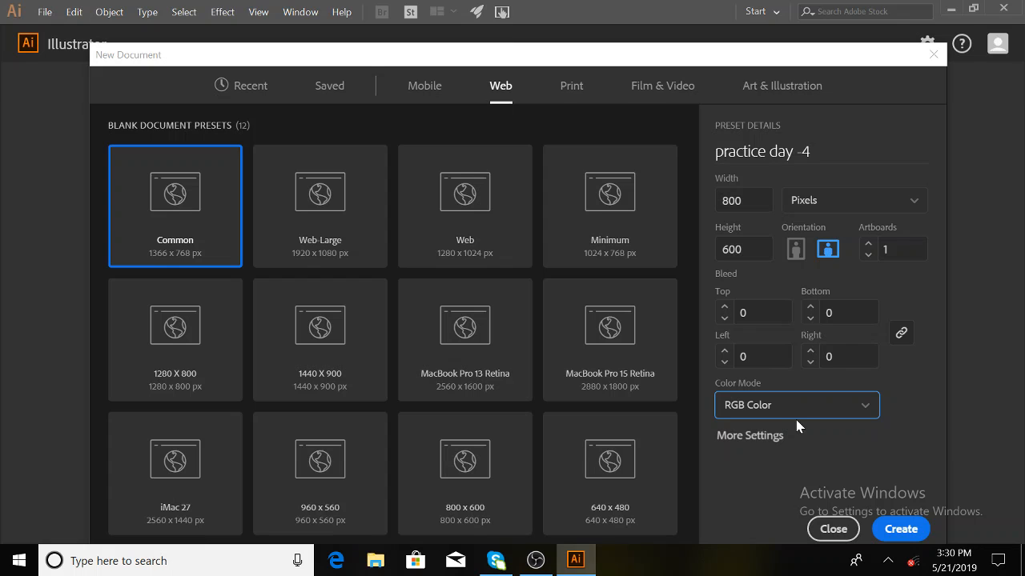
left_click(753, 406)
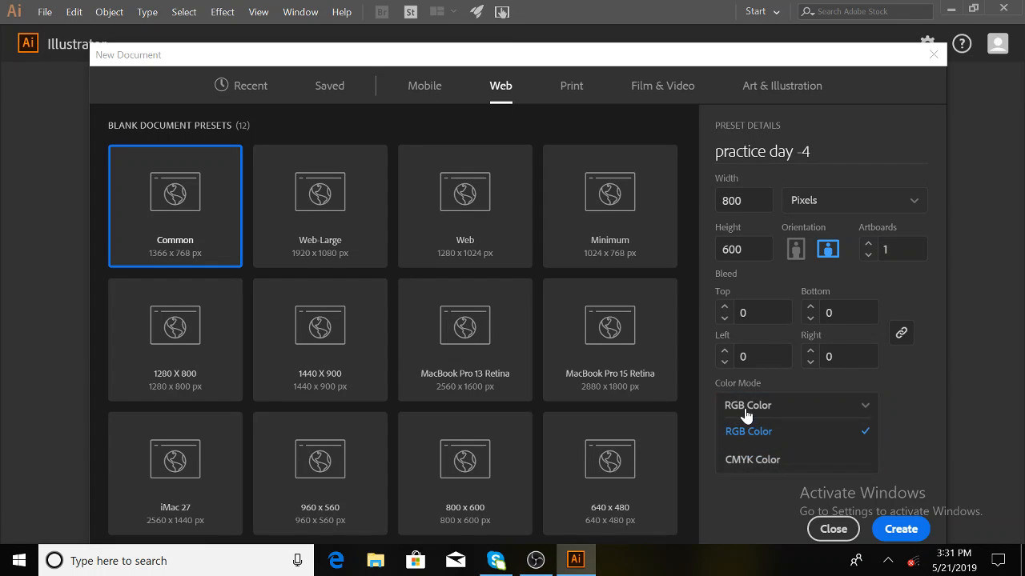
left_click(743, 460)
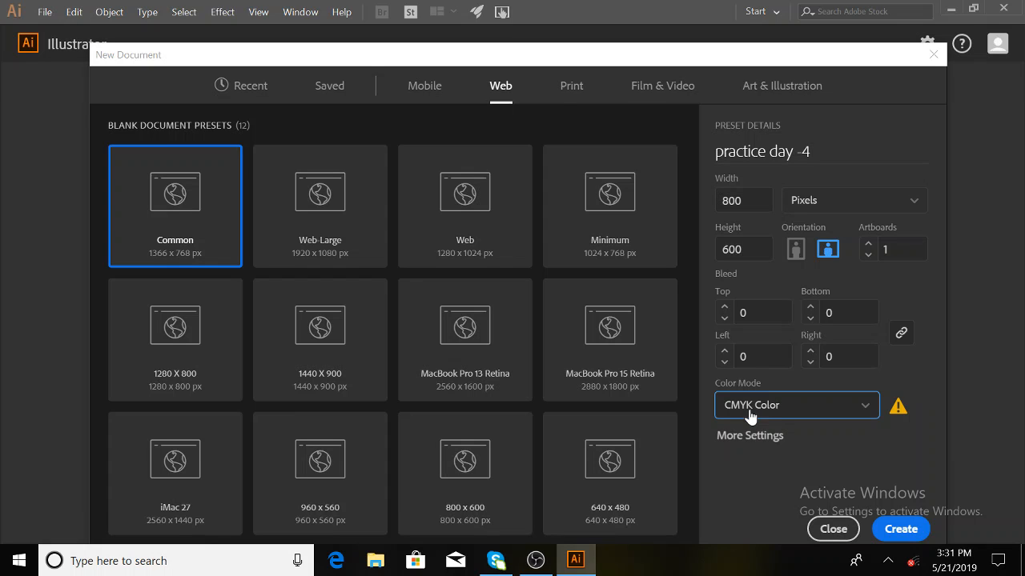
left_click(760, 436)
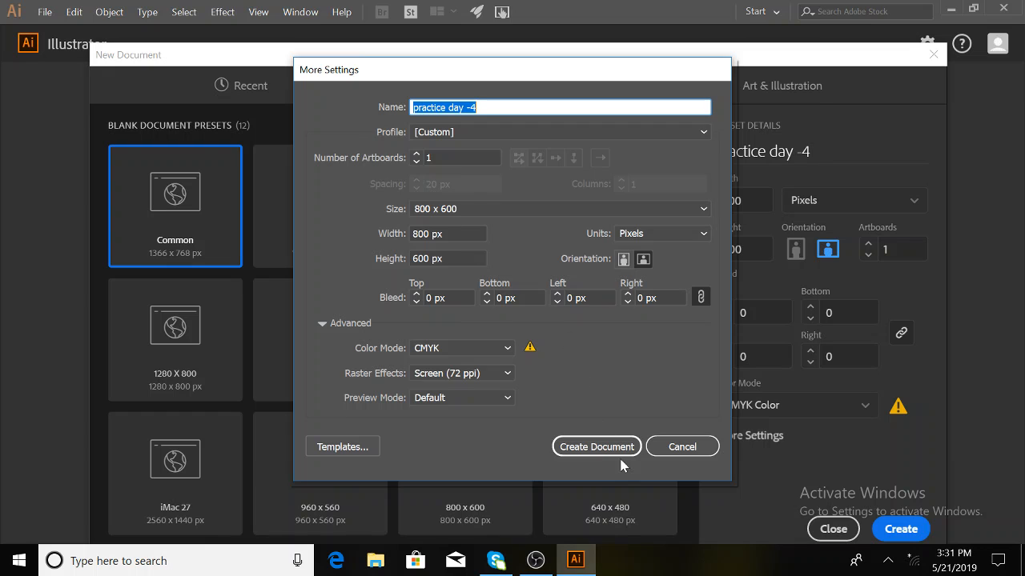
left_click(598, 447)
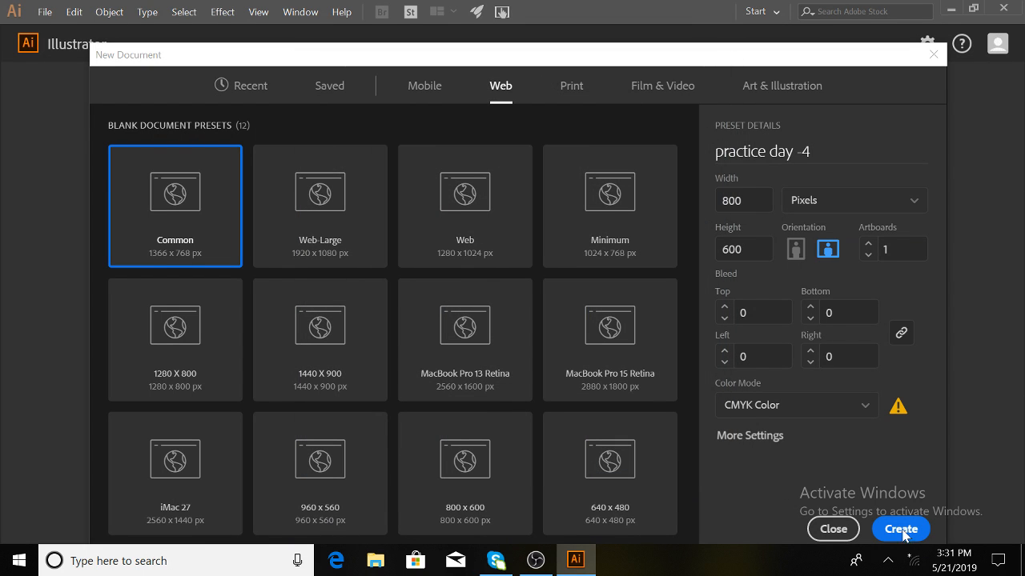
- Create the practice day -4 document, opening a blank artboard at 135%
left_click(903, 534)
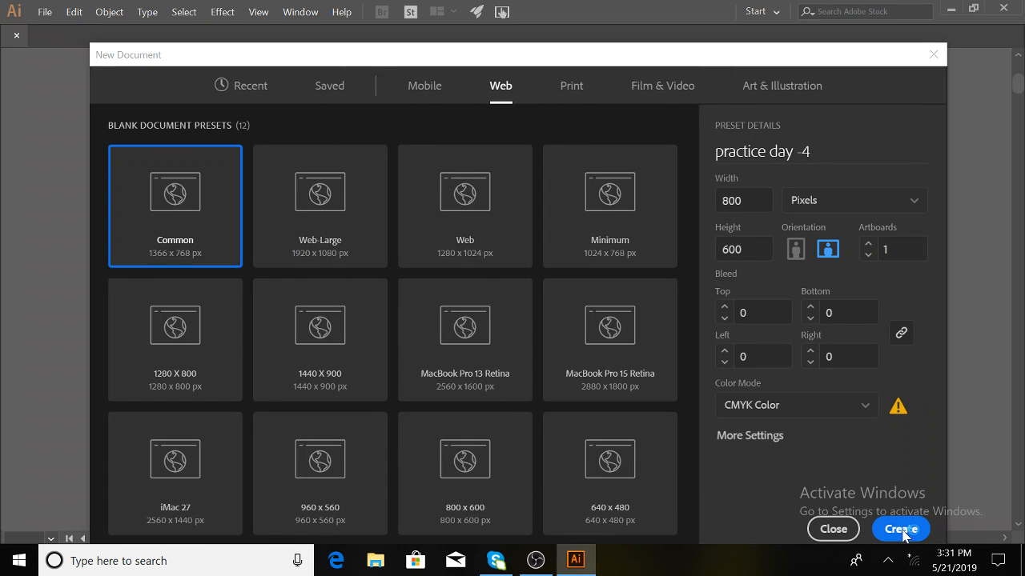
left_click(903, 534)
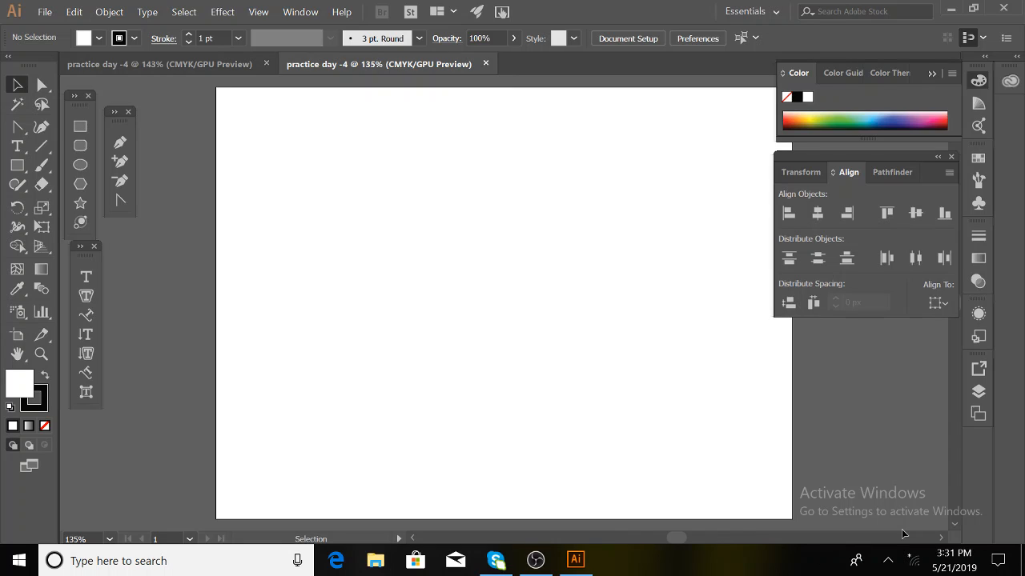
key("ctrl")
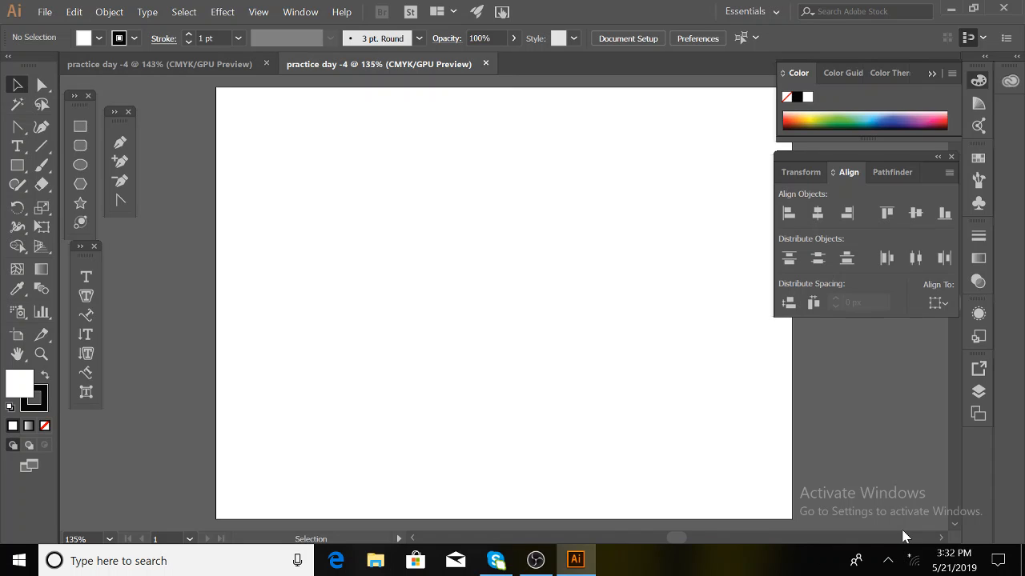
- Zoom the blank artboard to 300% and look over the status-bar zoom levels
key("ctrl+plus")
key("ctrl+plus")
key("ctrl+plus")
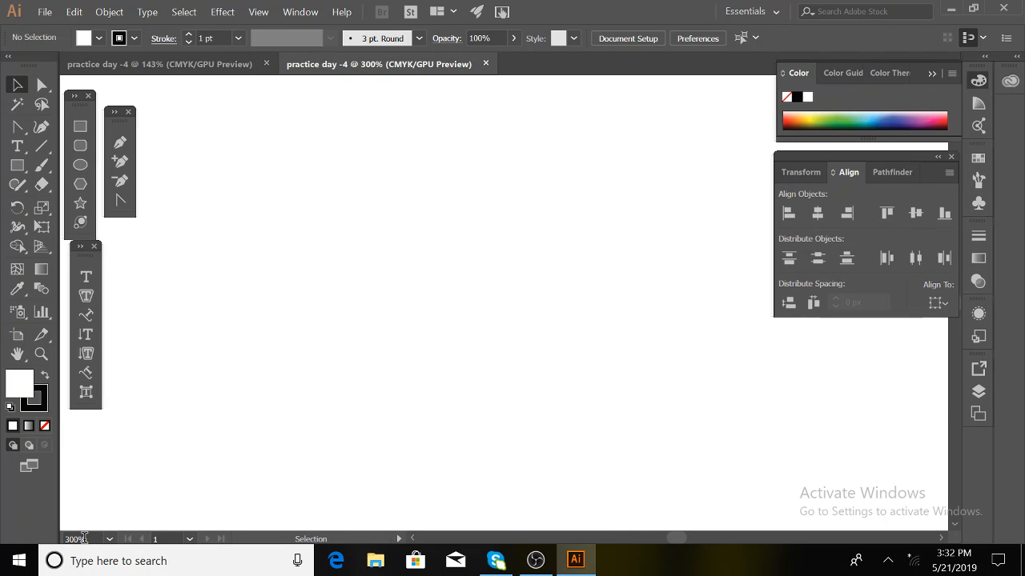
left_click(112, 541)
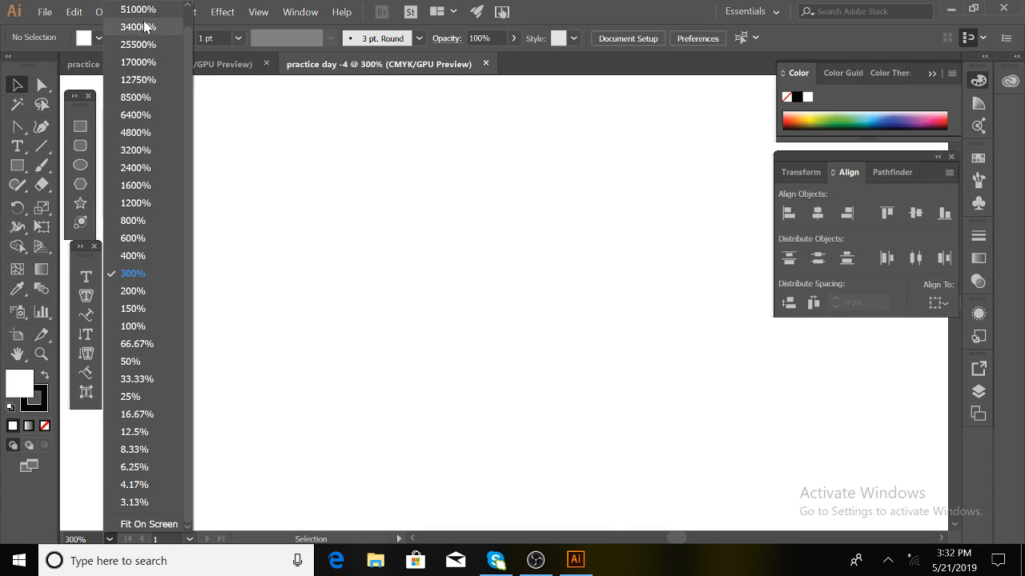
scroll(147, 28, "up", 1)
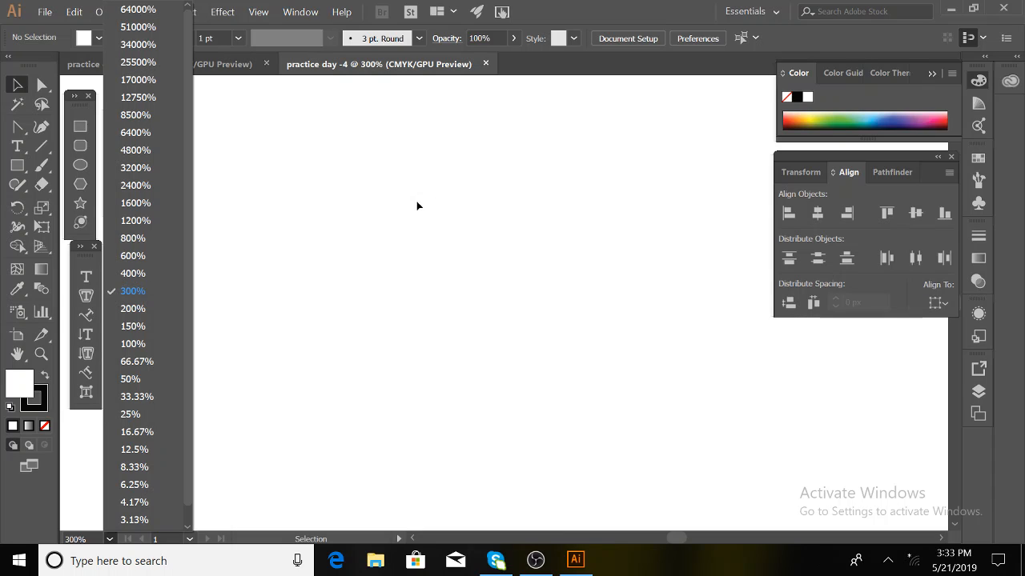
left_click(109, 539)
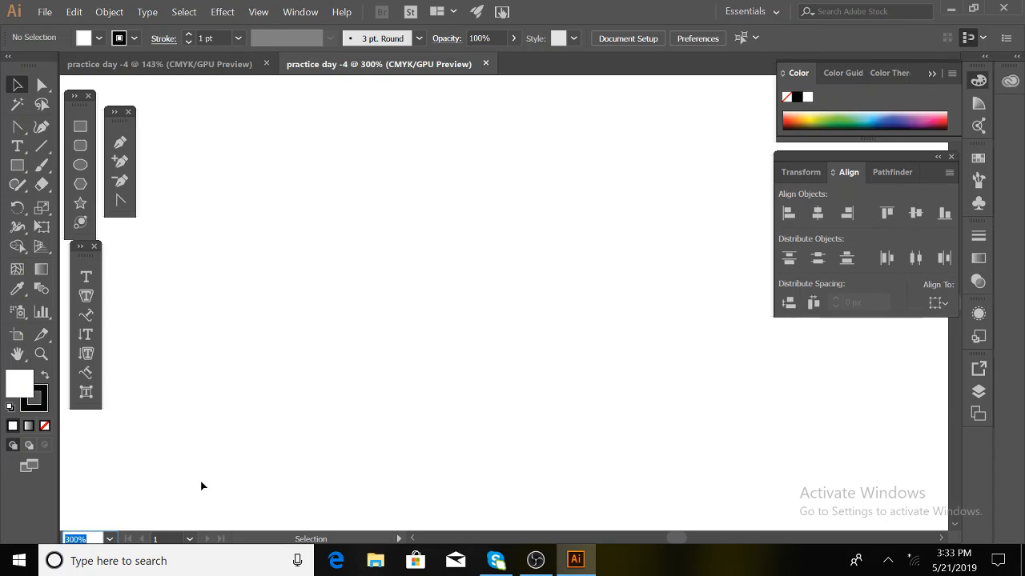
left_click(110, 539)
- Zoom out twice, then fit the whole artboard in the window with Ctrl+0
left_click(433, 322)
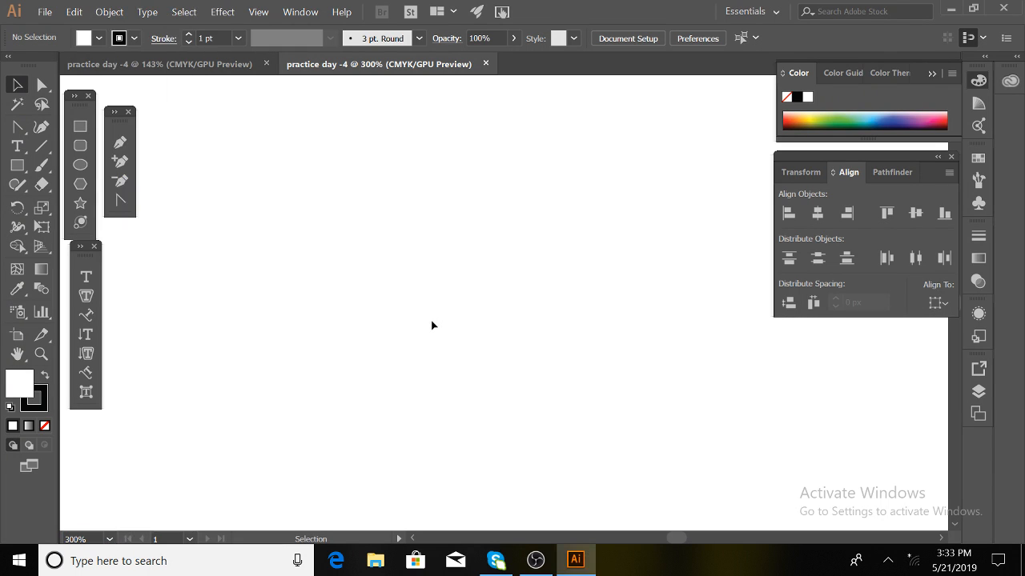
key("ctrl+minus")
key("ctrl+minus")
key("ctrl+minus")
key("ctrl+minus")
key("ctrl+minus")
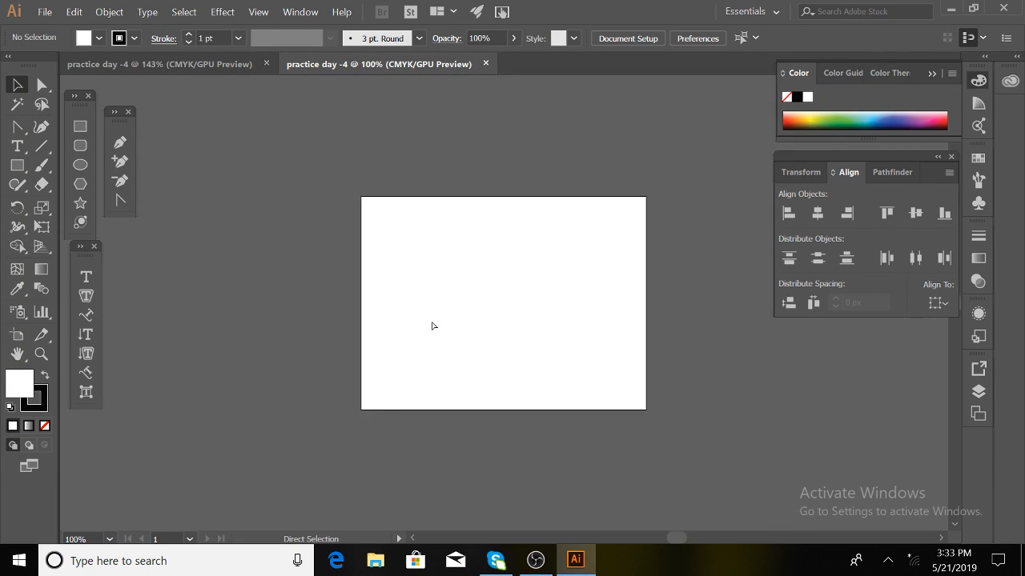
key("ctrl+minus")
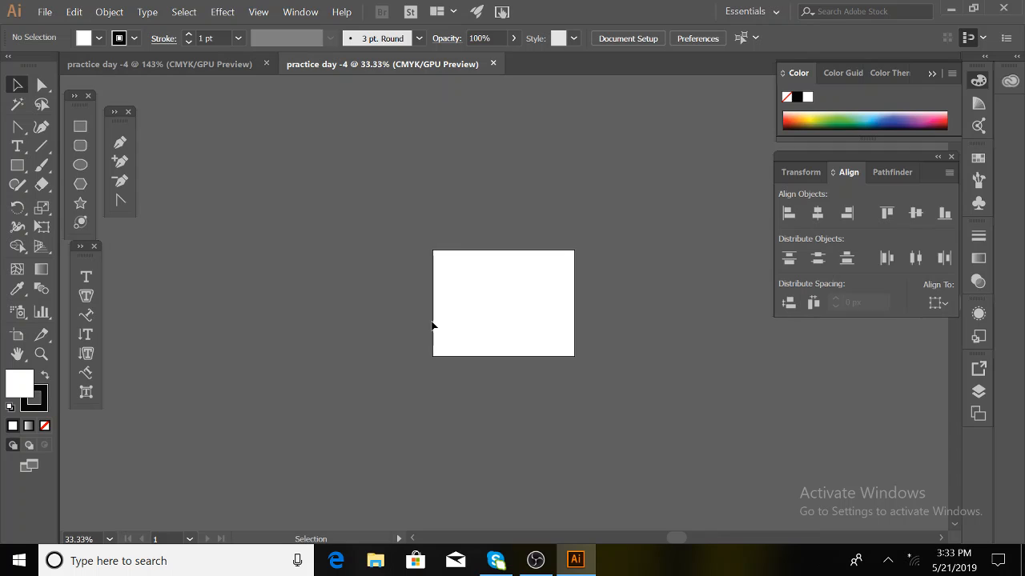
key("ctrl+0")
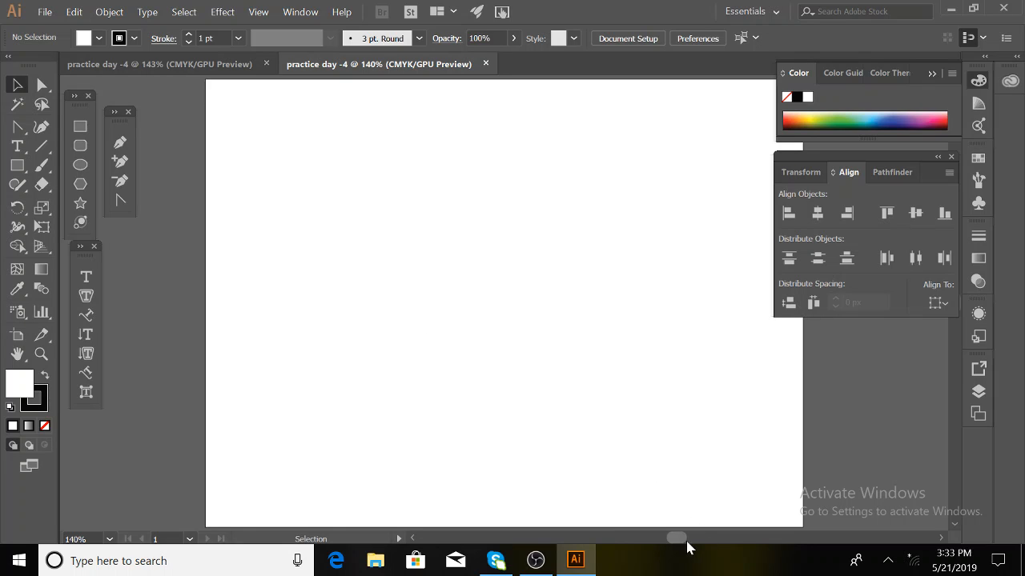
- Re-fit the artboard with Ctrl+0 and close the Color/Color Guide panel group
left_click_drag(687, 543, 756, 522)
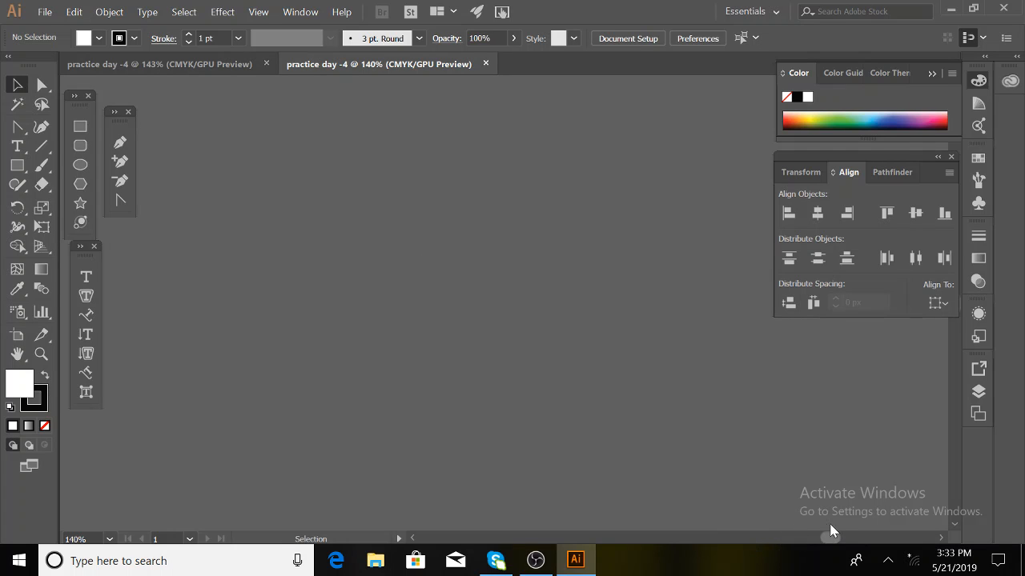
left_click_drag(746, 539, 672, 530)
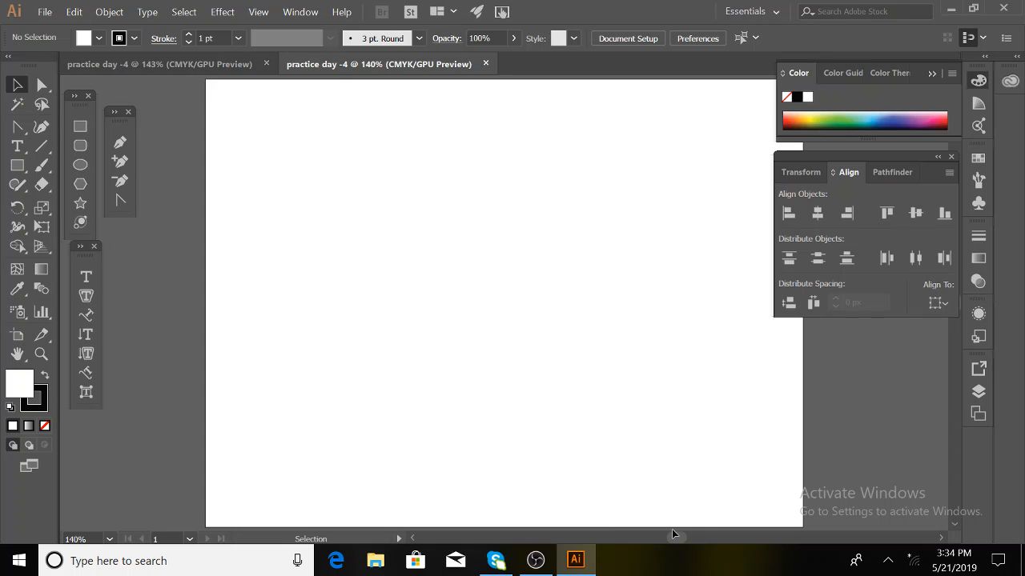
key("ctrl+plus")
key("ctrl+minus")
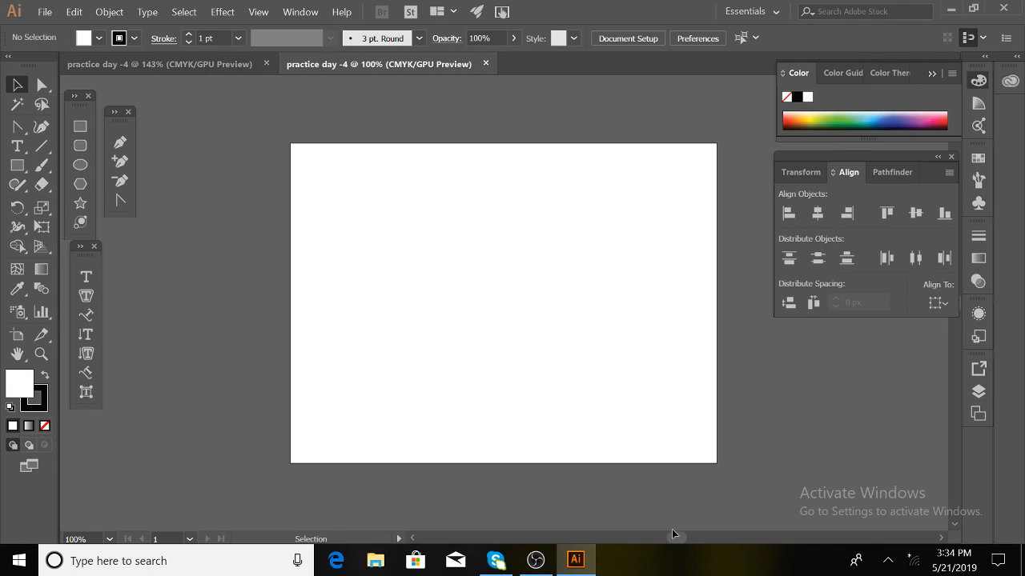
key("ctrl+0")
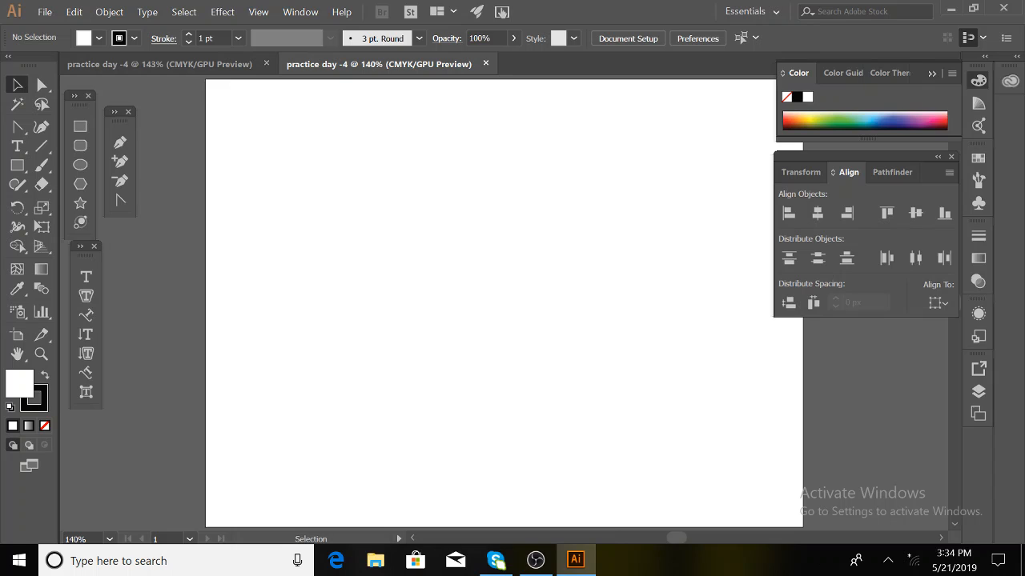
left_click(934, 74)
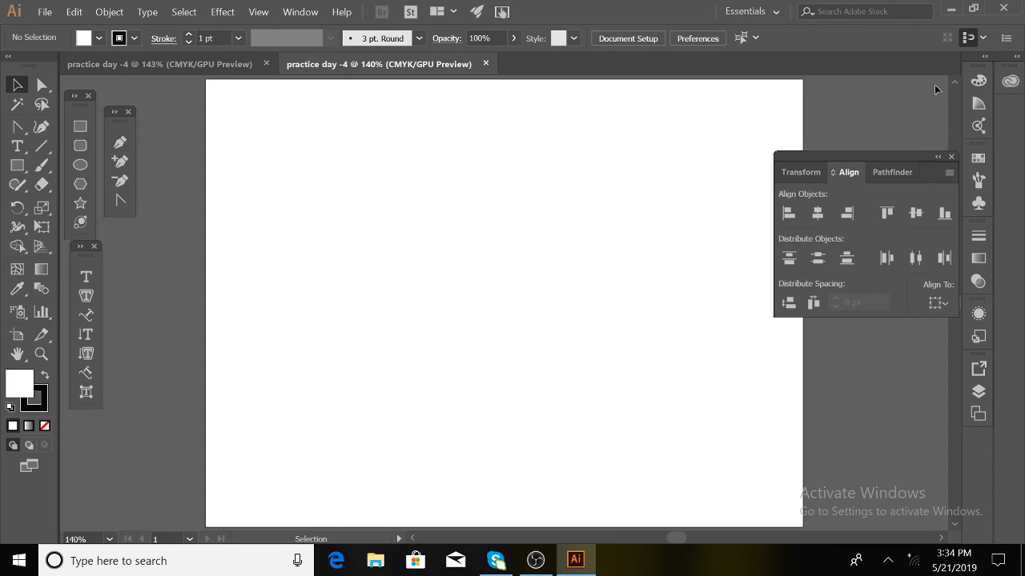
- Close the Align panel, the extra 143% document tab, and the floating pen, shape and type panels
left_click(951, 157)
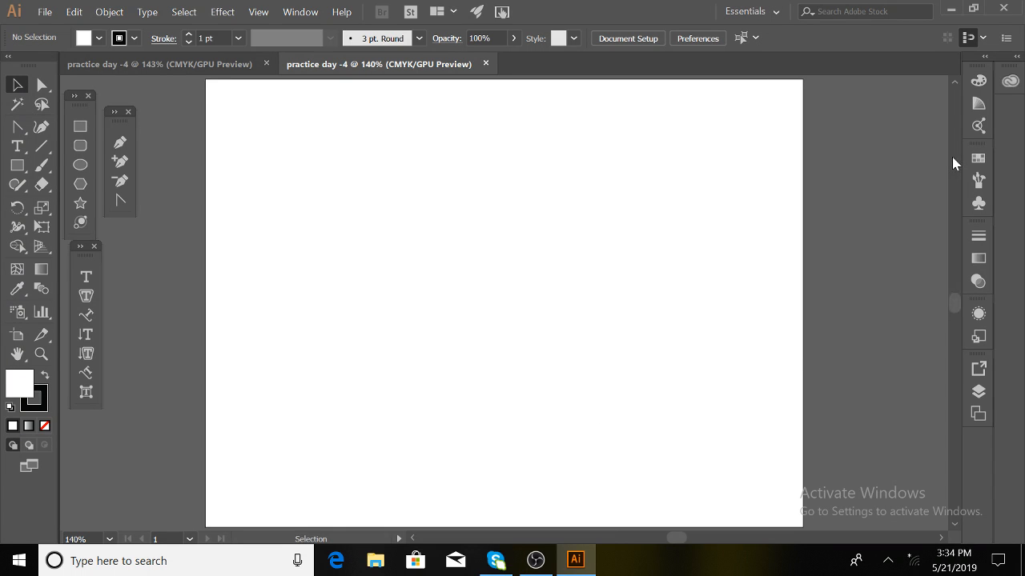
left_click(266, 63)
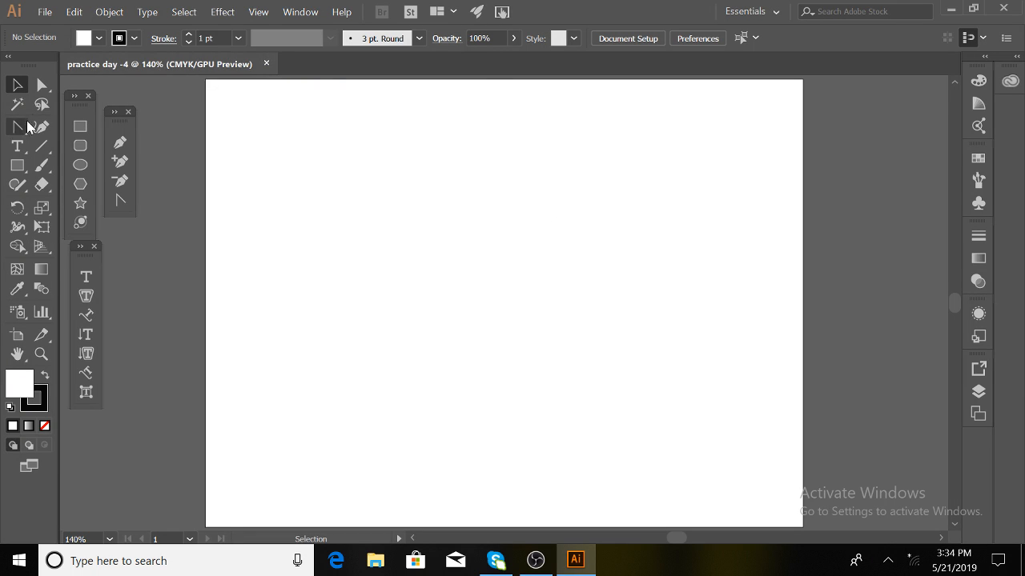
left_click(129, 112)
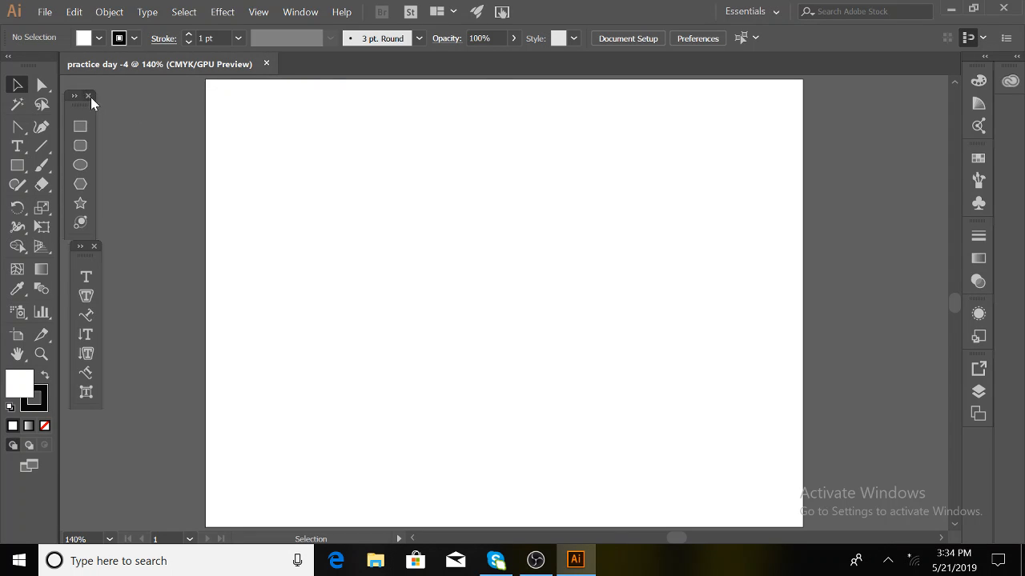
left_click(89, 96)
left_click(93, 245)
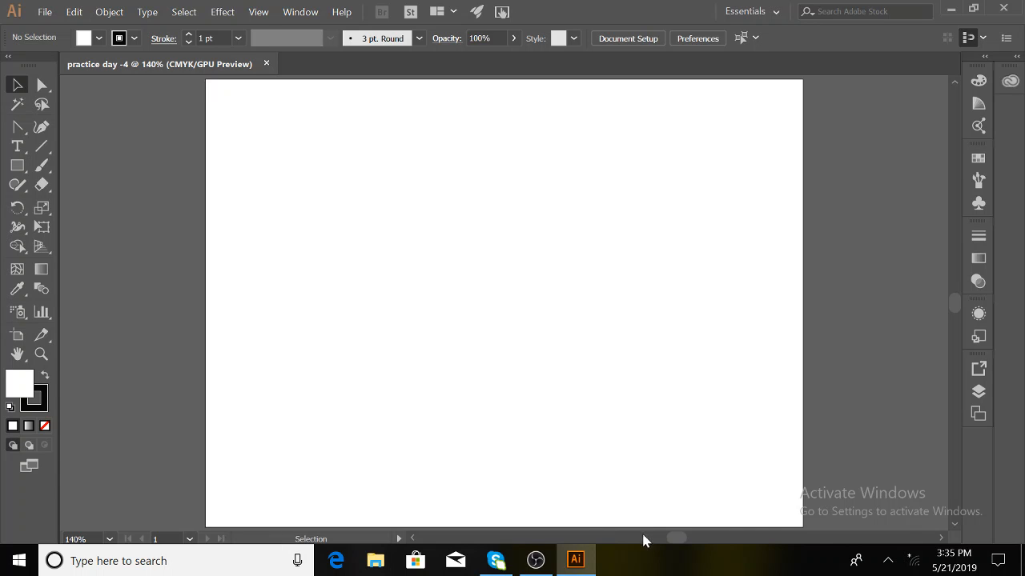
- Display the Essentials workspace switcher's dropdown list of workspaces
left_click_drag(677, 539, 691, 538)
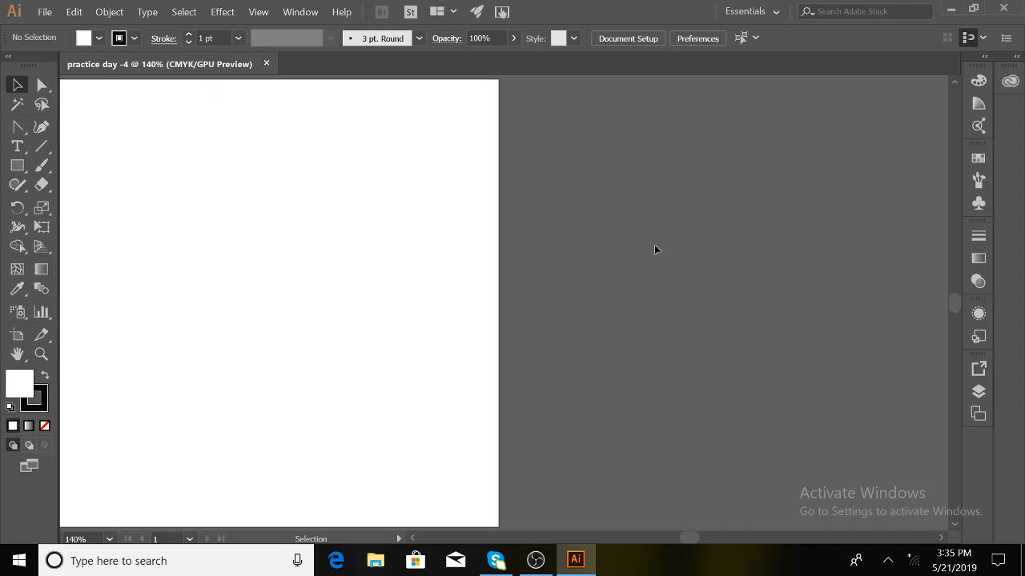
scroll(654, 250, "left", 3)
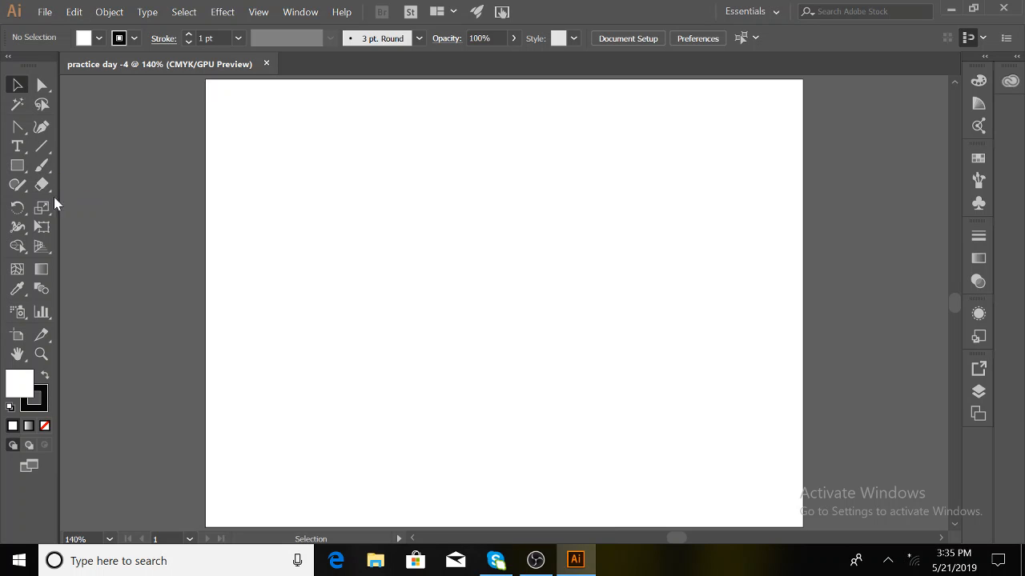
left_click(767, 13)
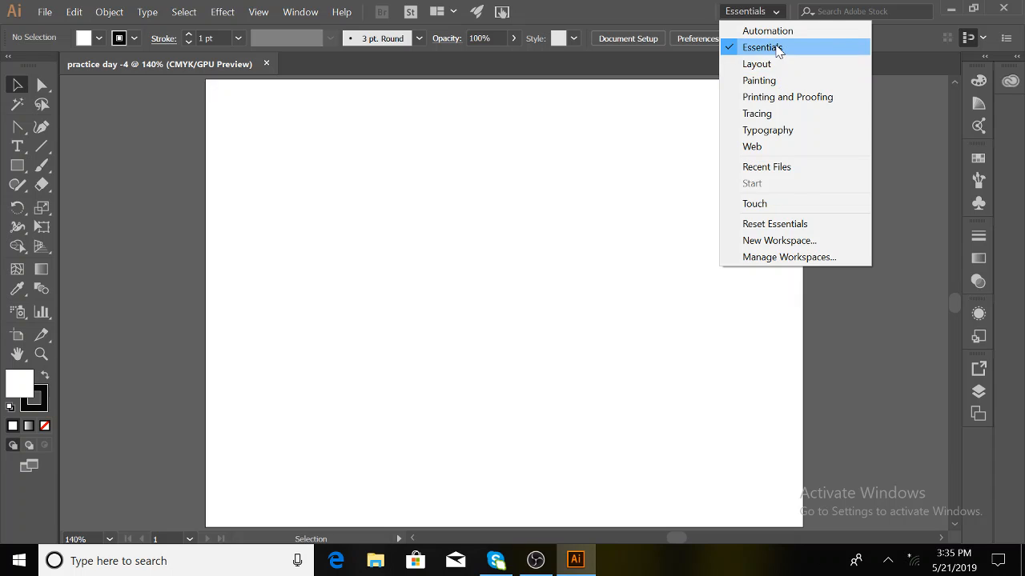
- Reset the Essentials workspace twice with the Libraries panel collapsed, then show the File menu
left_click(783, 225)
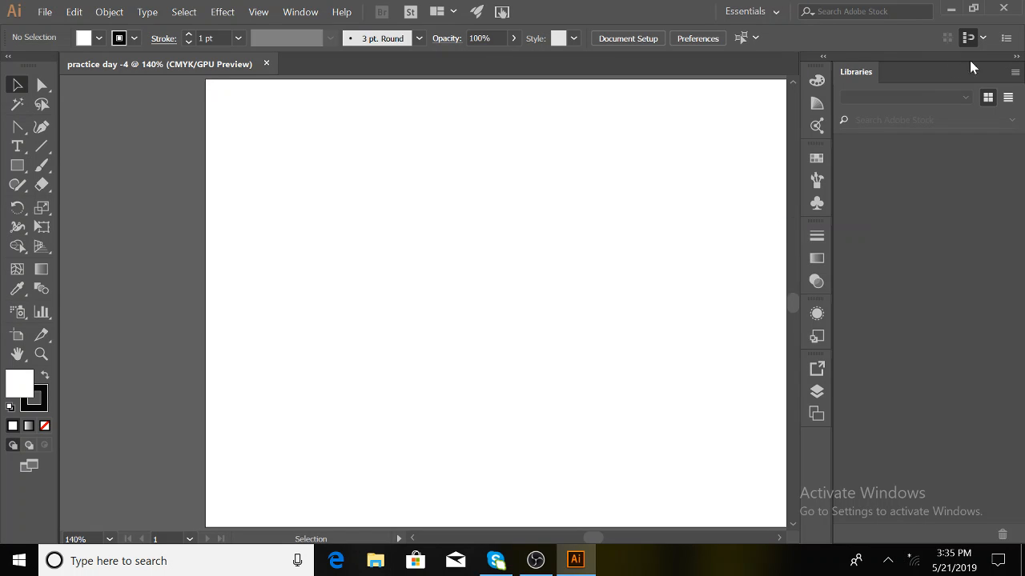
left_click(1016, 57)
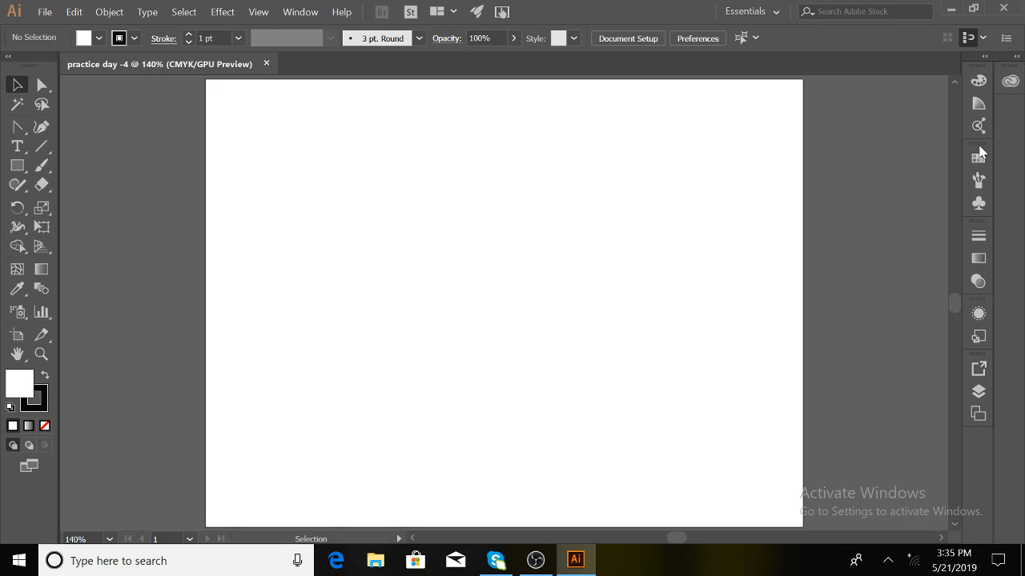
left_click(776, 12)
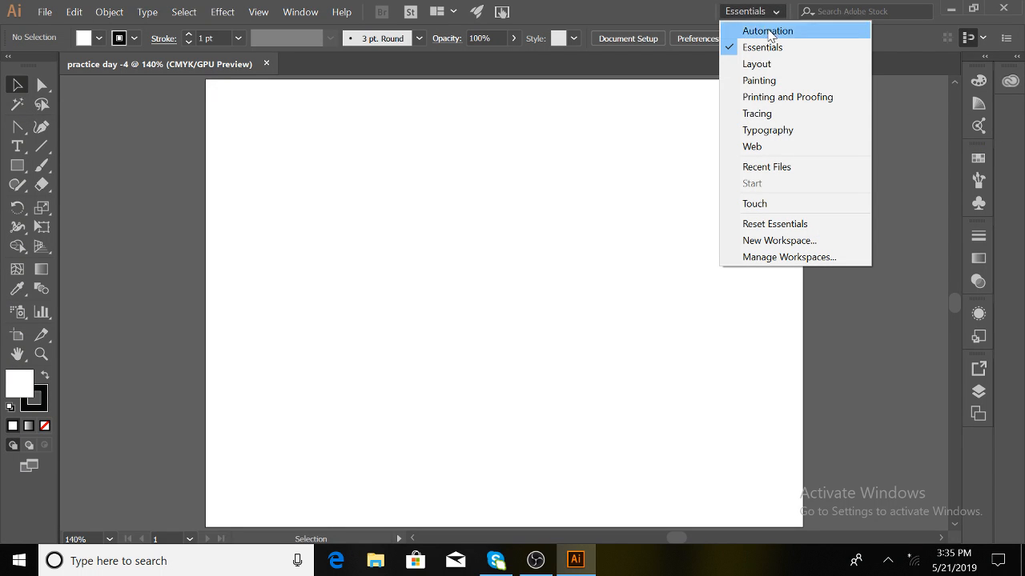
left_click(770, 220)
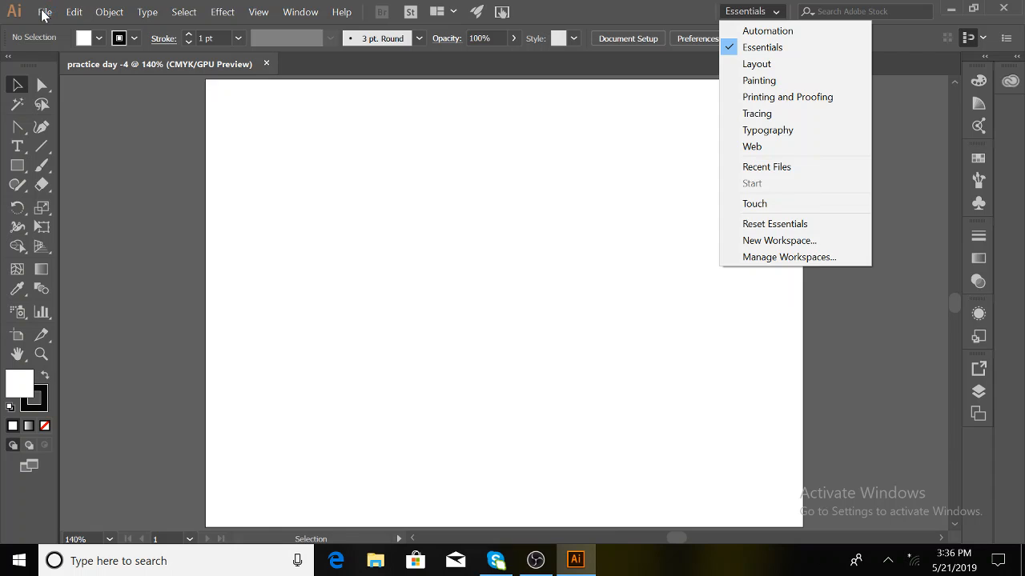
left_click(955, 236)
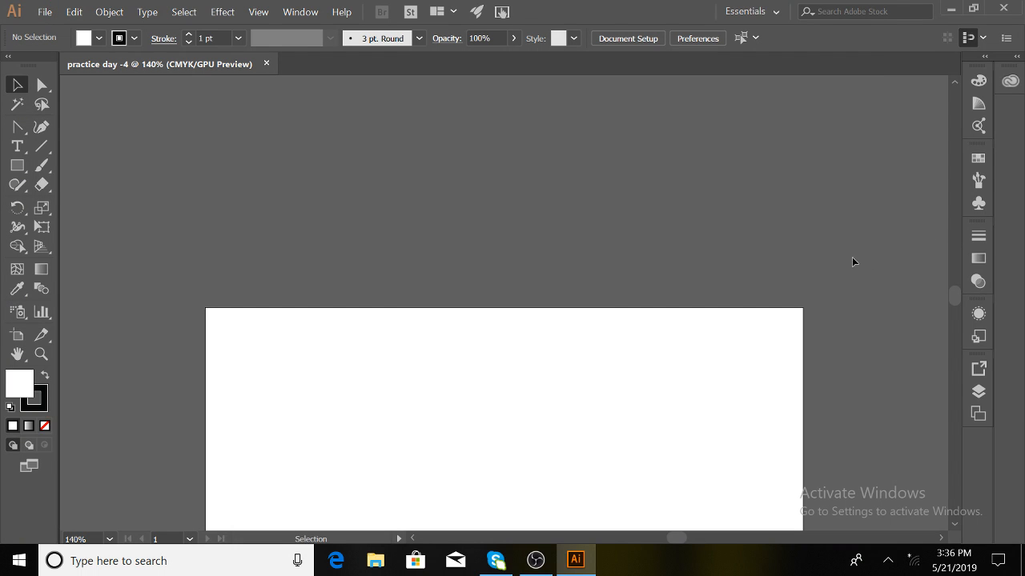
scroll(852, 263, "down", 5)
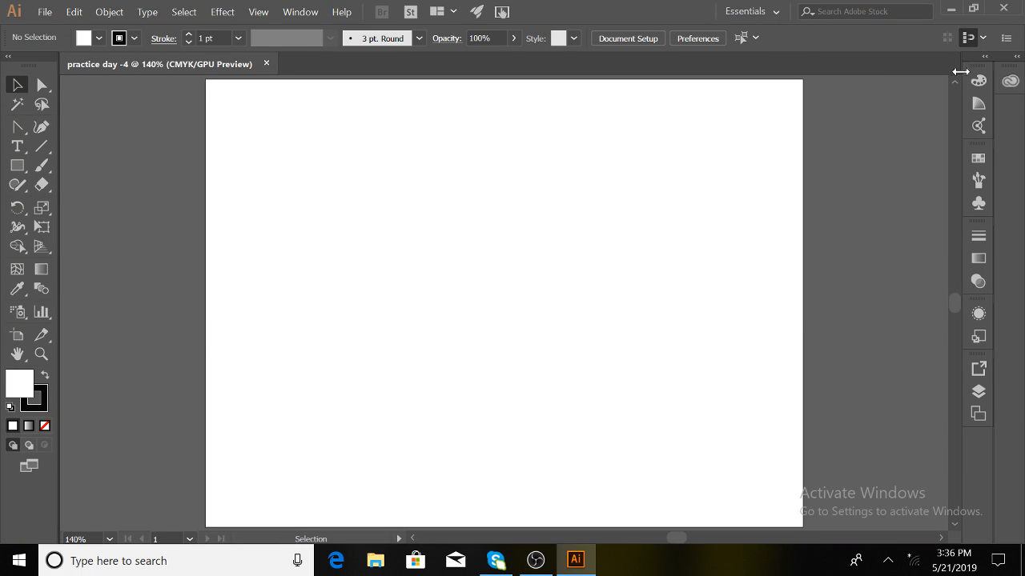
left_click(43, 12)
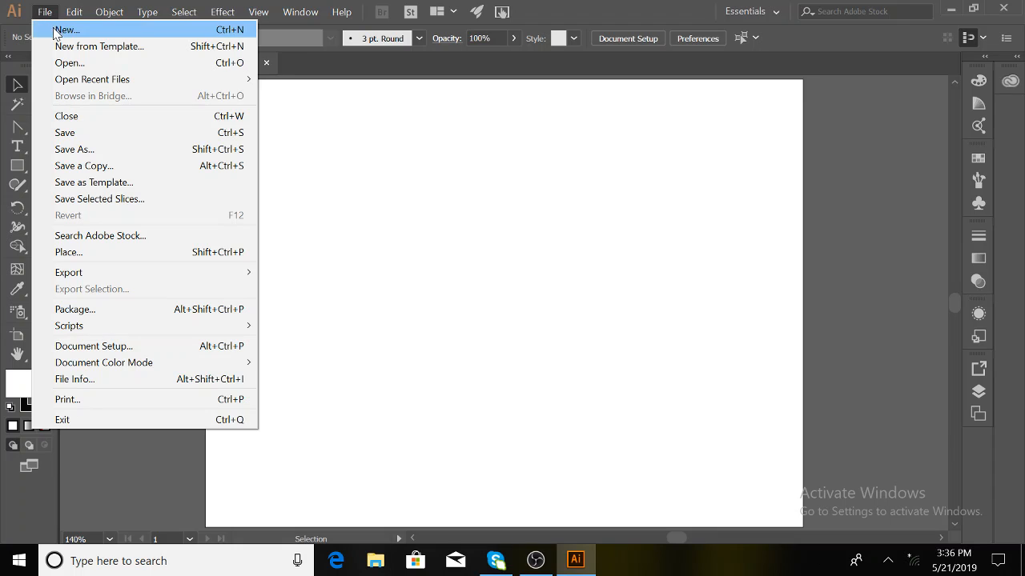
- Save the blank practice day -4 document, then look through the Edit and Object menus and close them
mouse_move(107, 79)
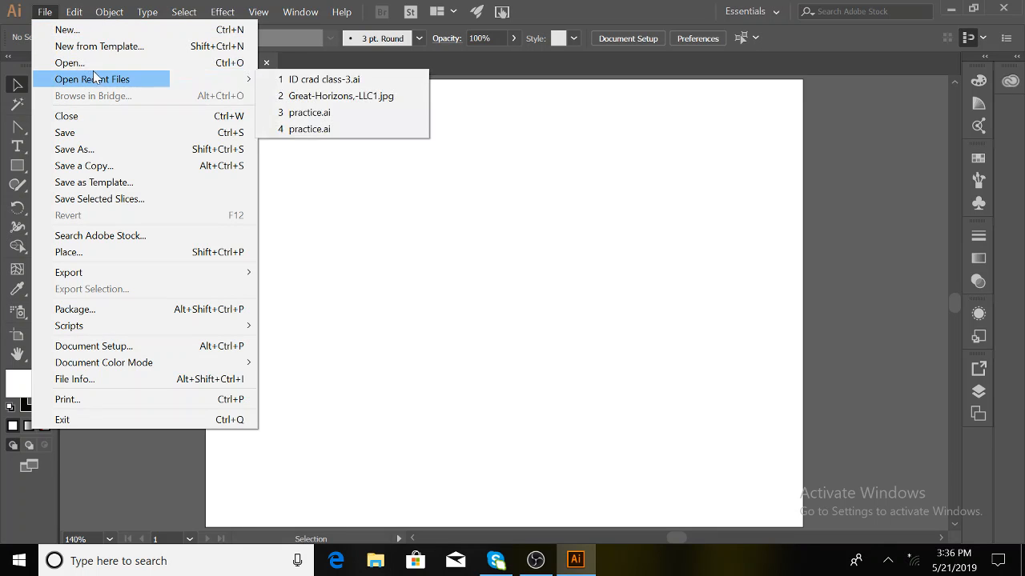
left_click(89, 135)
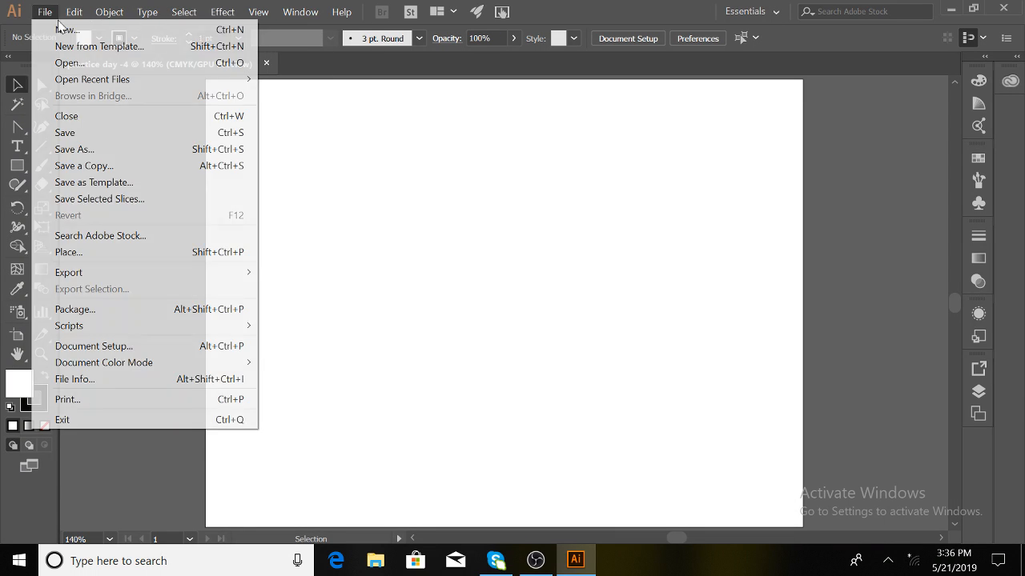
mouse_move(75, 17)
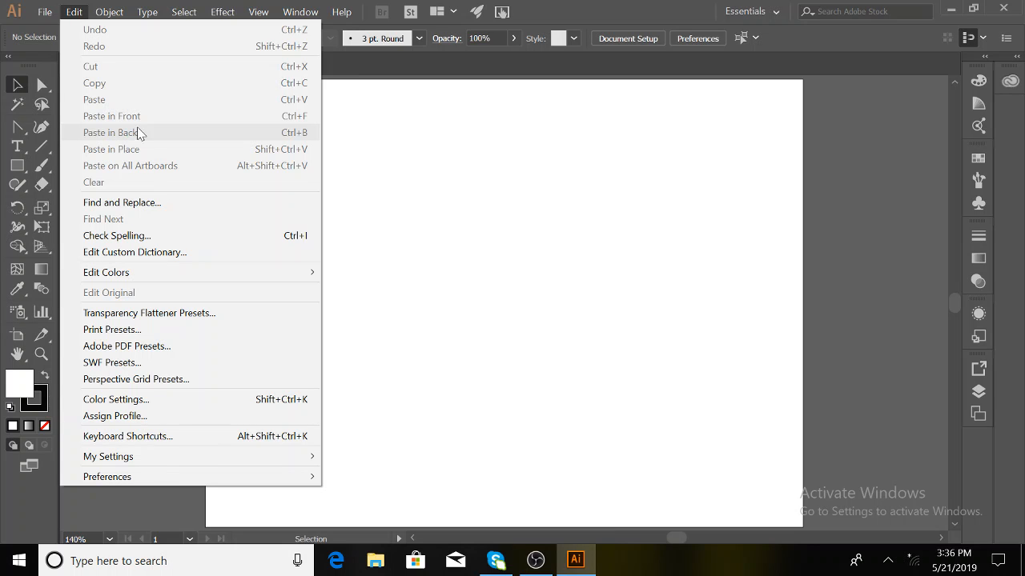
mouse_move(109, 13)
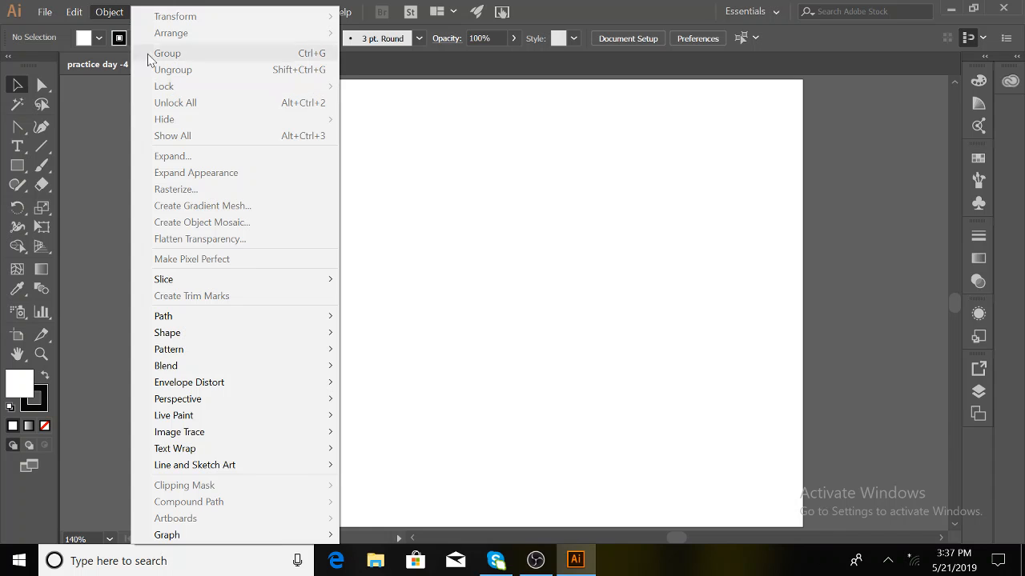
mouse_move(183, 453)
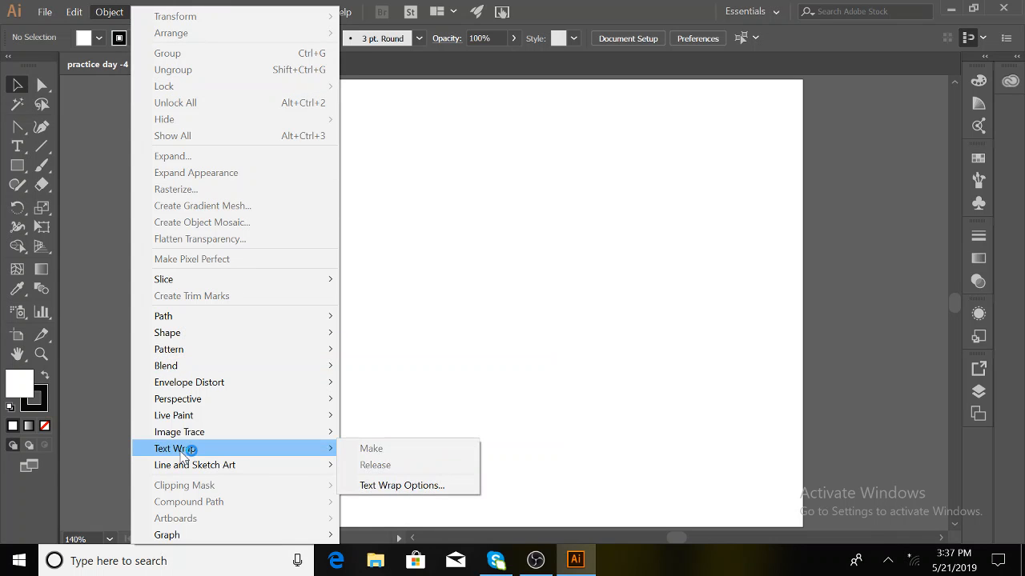
left_click(96, 260)
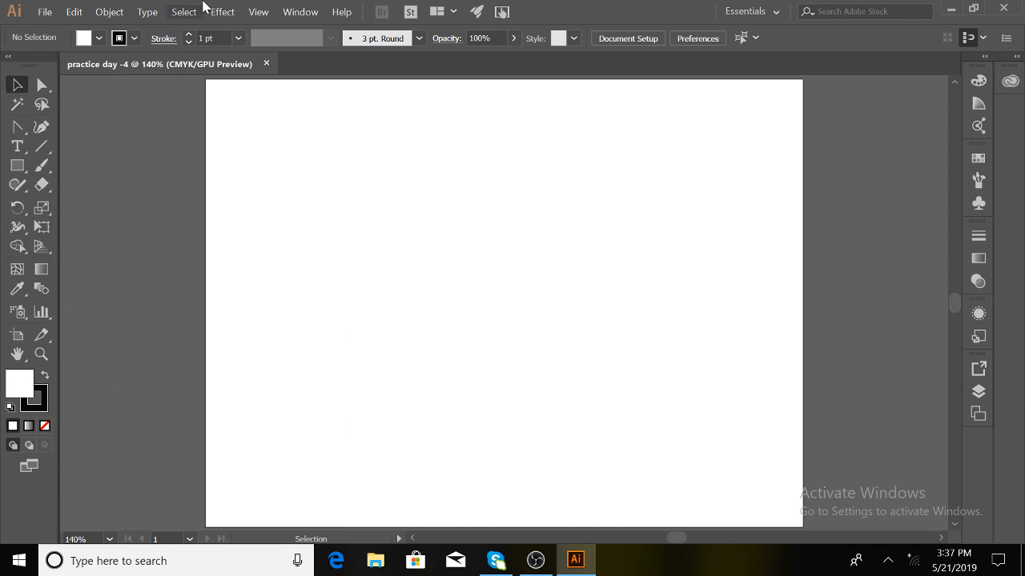
- Look through the Type menu's text case options, then apply Select > Inverse
left_click(147, 12)
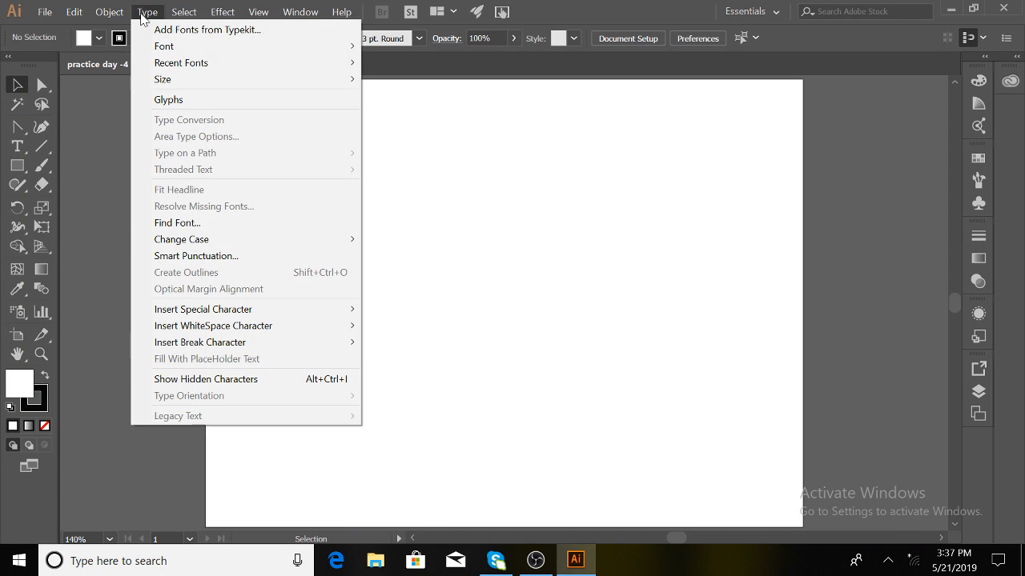
left_click(200, 241)
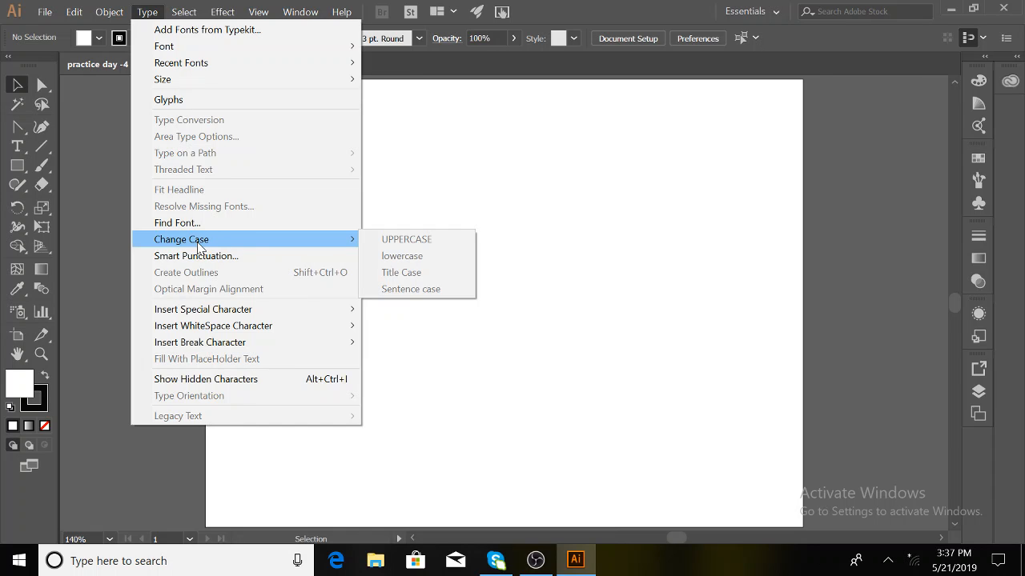
left_click(198, 245)
left_click(198, 245)
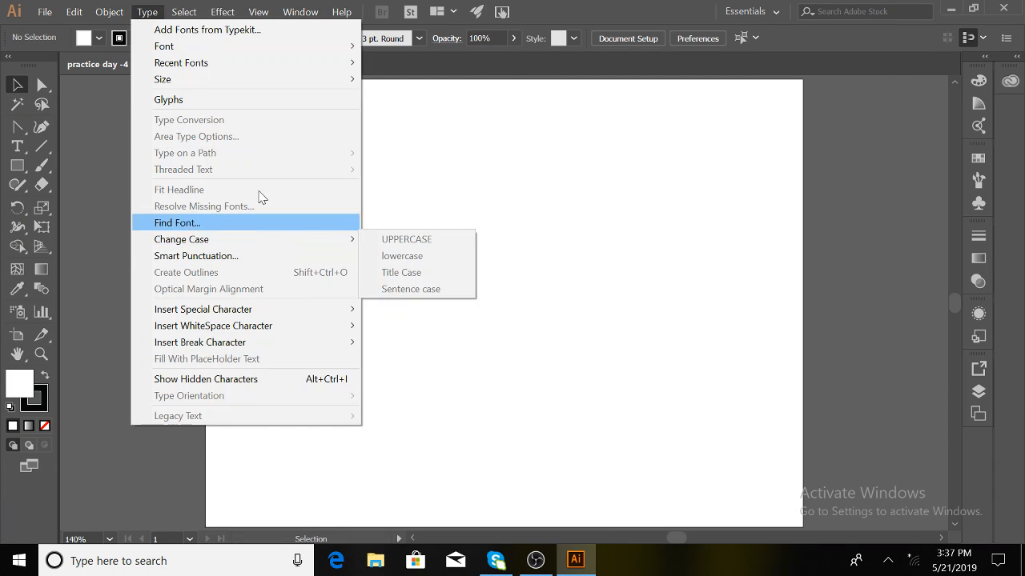
left_click(431, 136)
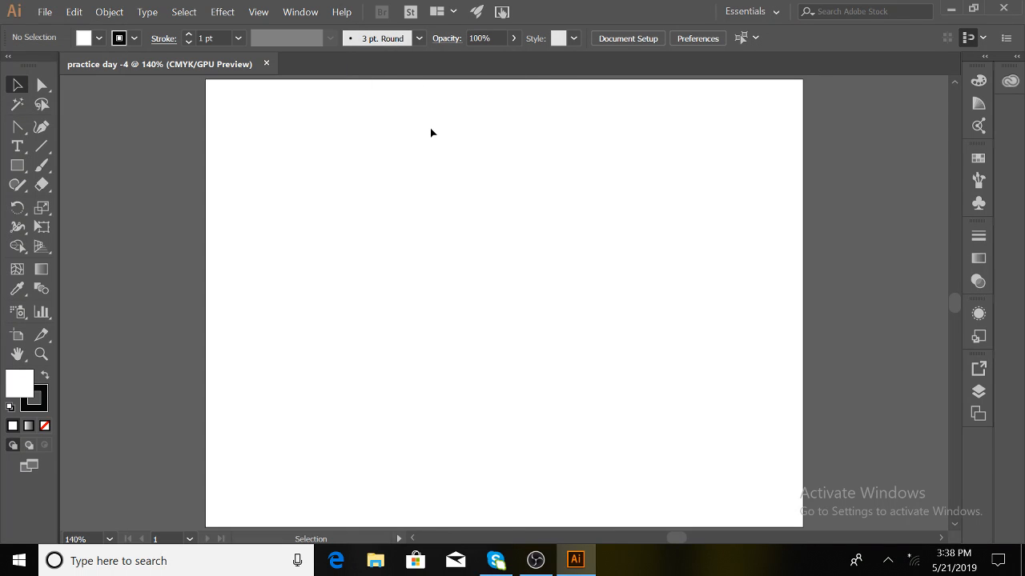
left_click(186, 12)
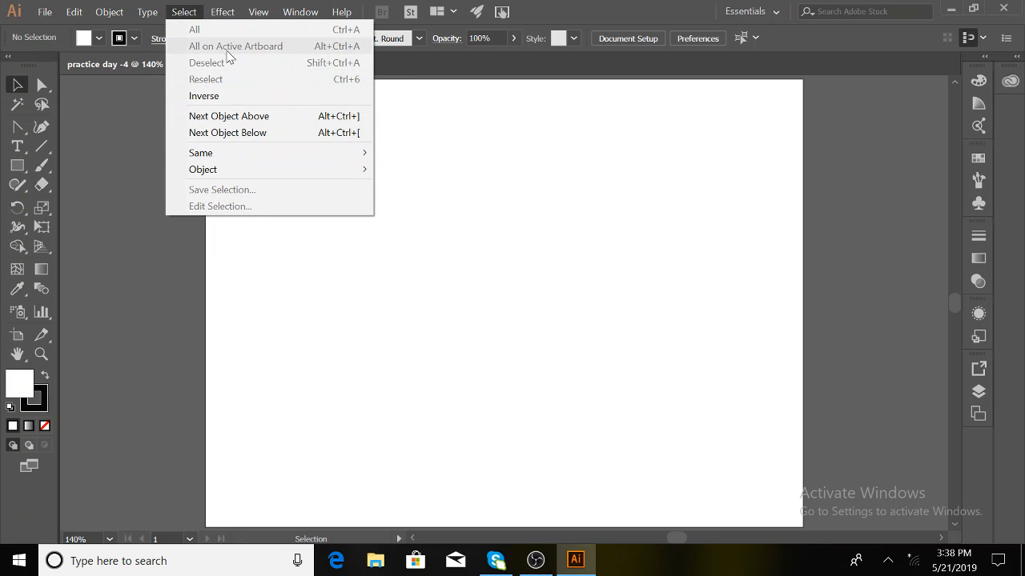
left_click(215, 98)
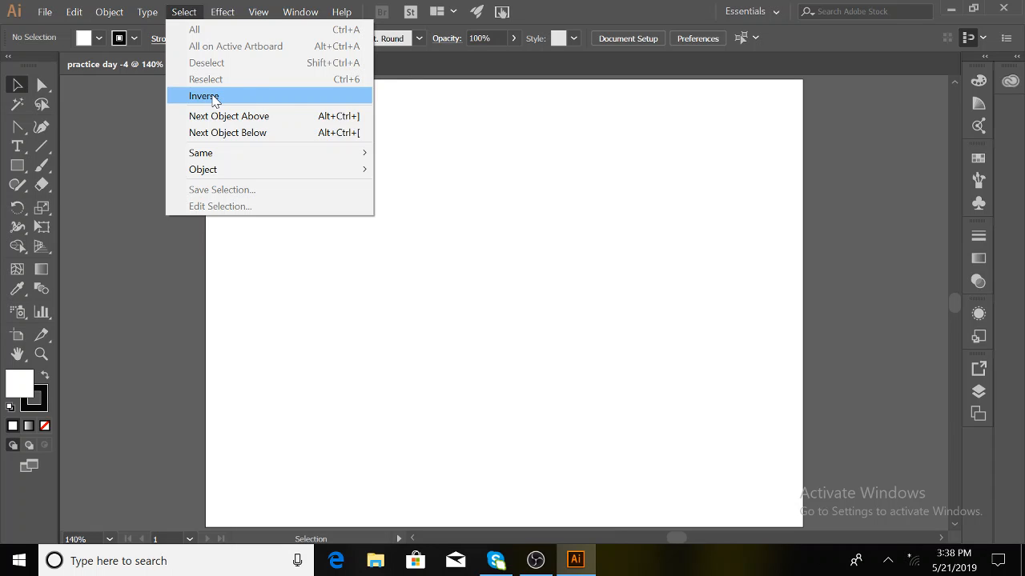
- Look through the Effect > Pathfinder submenu and the View menu, then close the menus
mouse_move(222, 11)
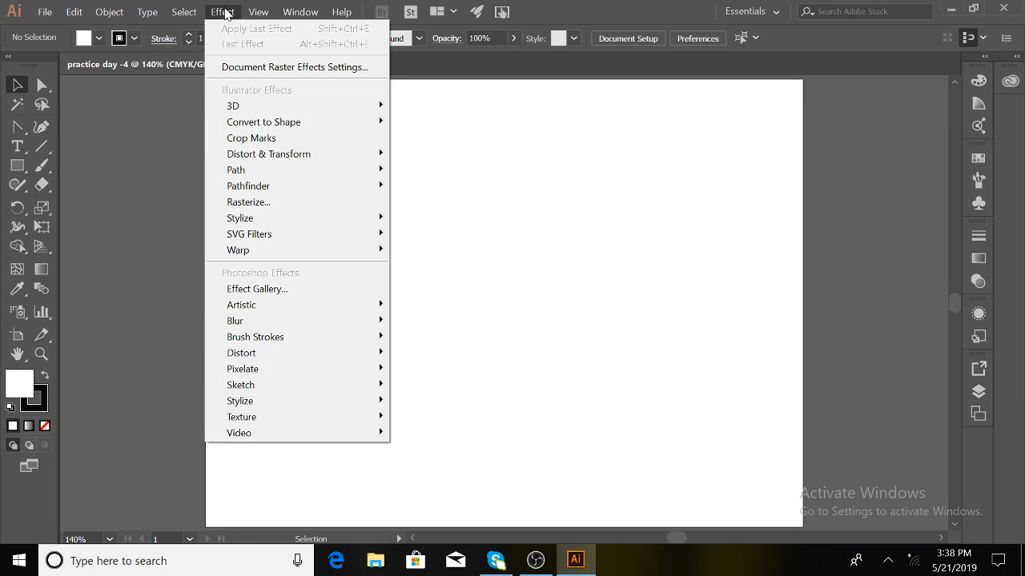
mouse_move(268, 191)
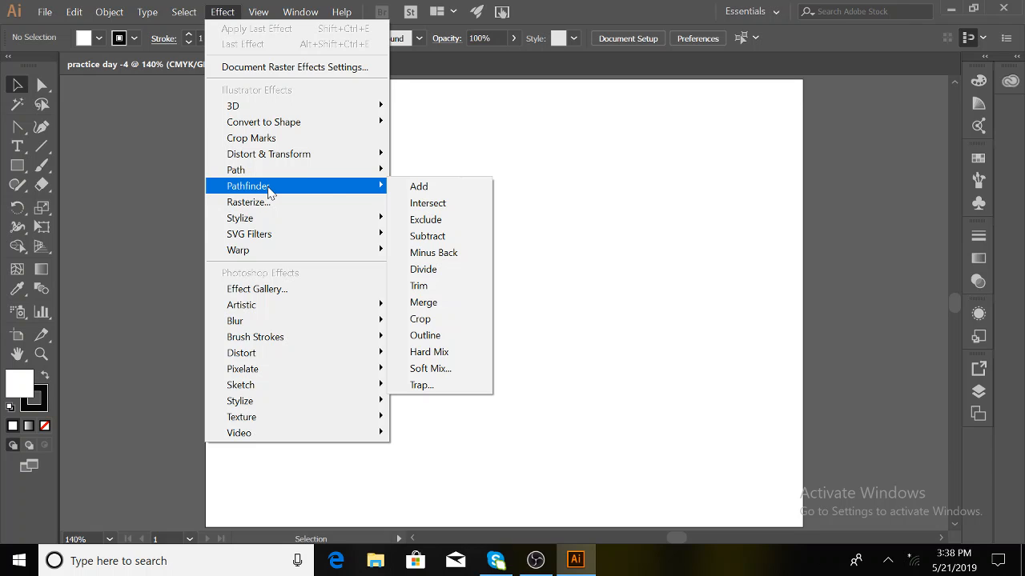
mouse_move(260, 12)
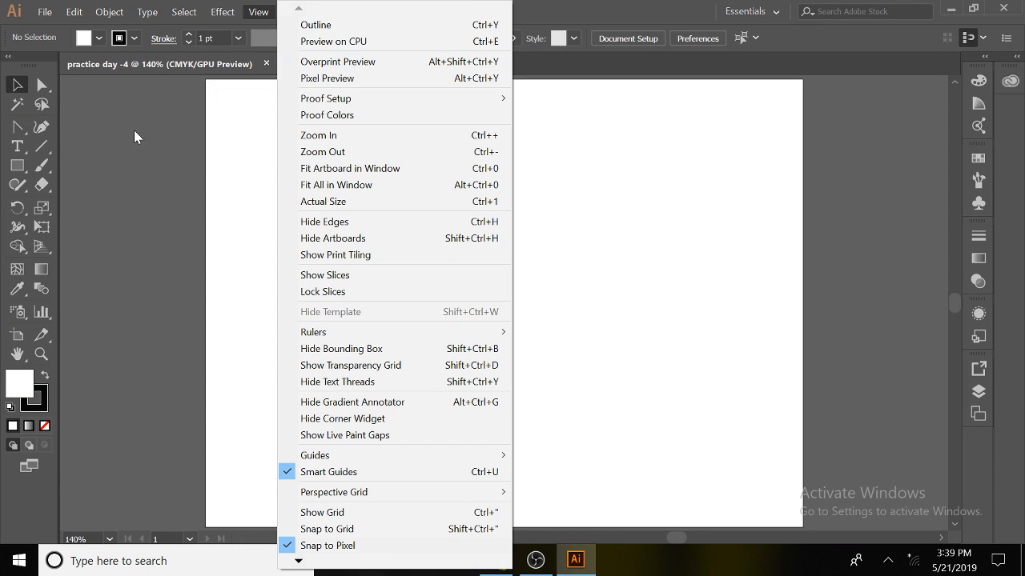
left_click(134, 130)
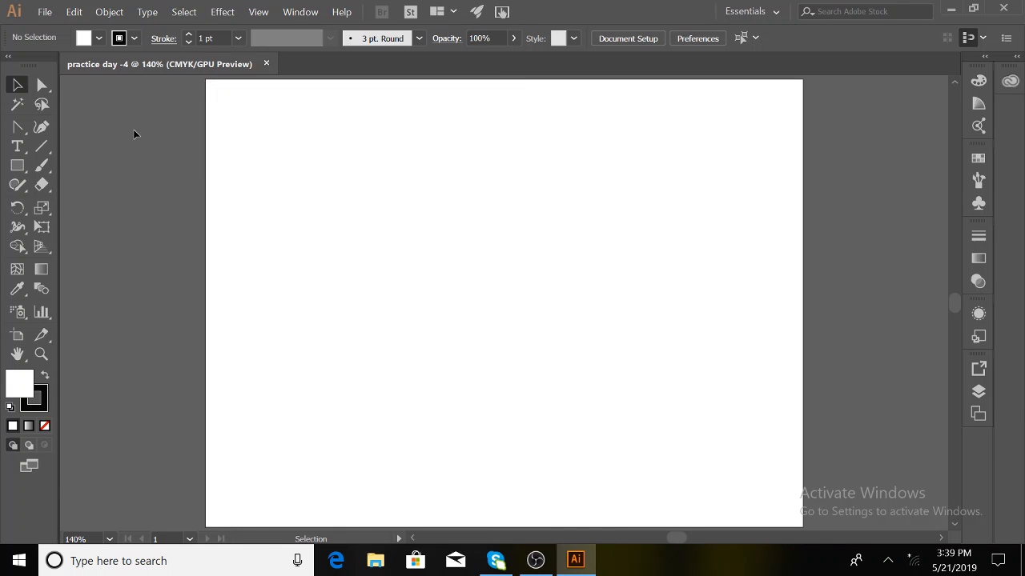
left_click(311, 16)
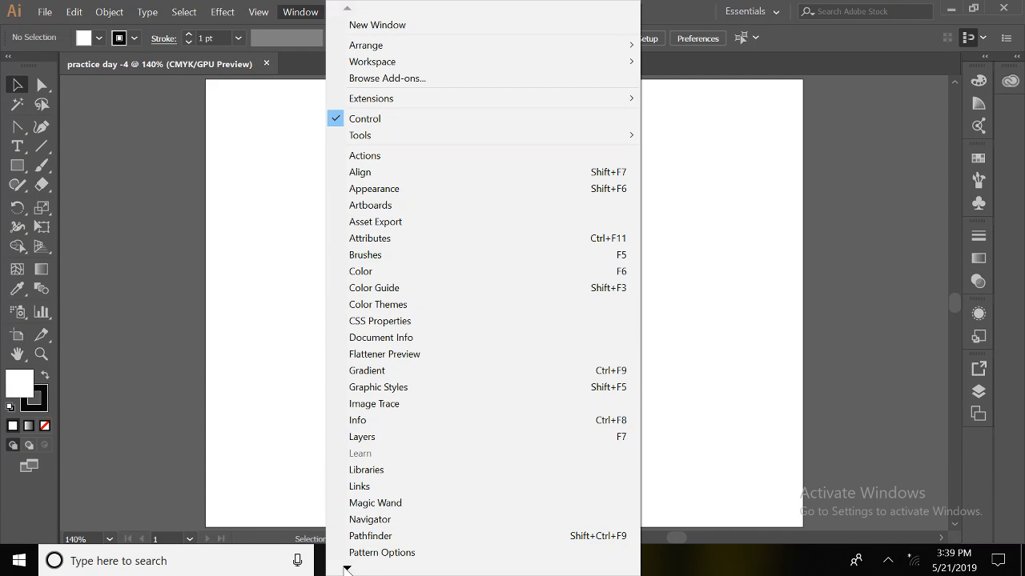
mouse_move(346, 569)
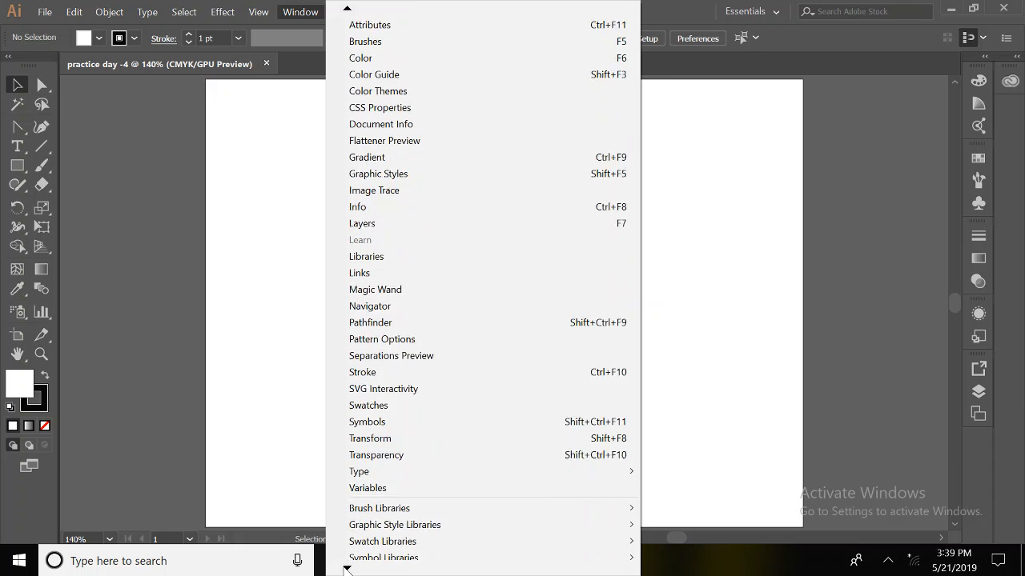
mouse_move(381, 443)
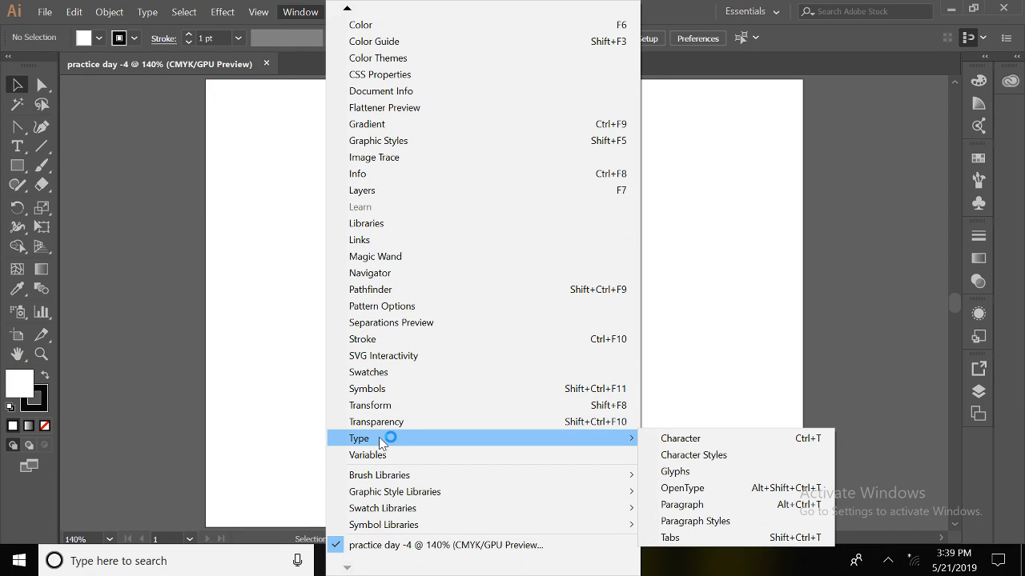
left_click(379, 340)
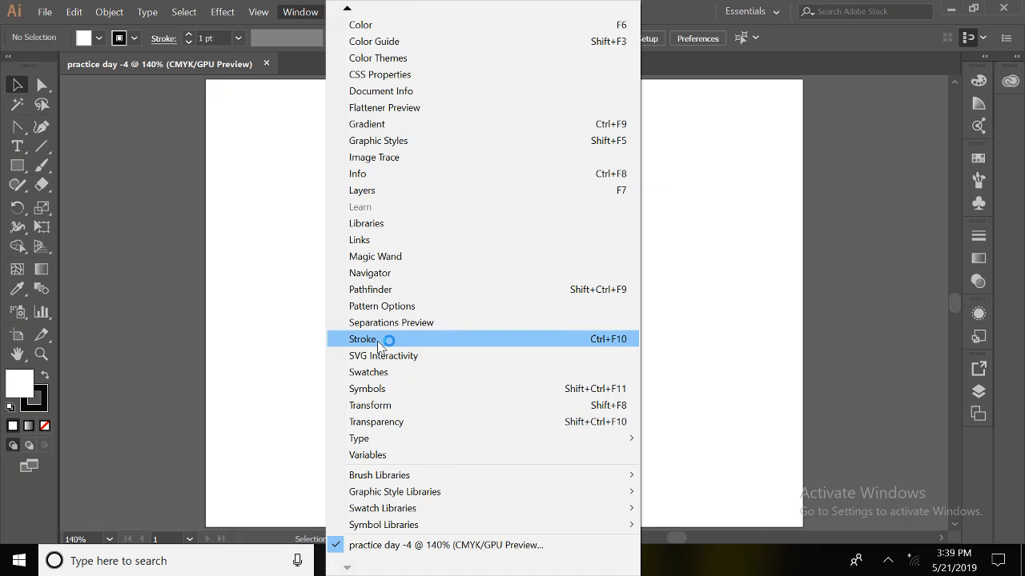
left_click(249, 288)
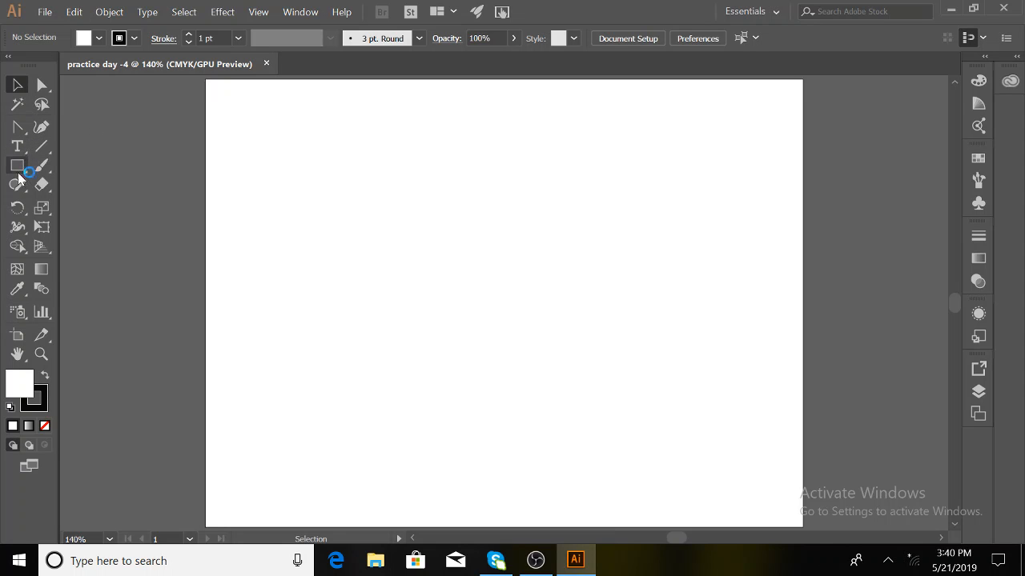
- Show the Pen tool flyout with its anchor-point tools
left_click(21, 137)
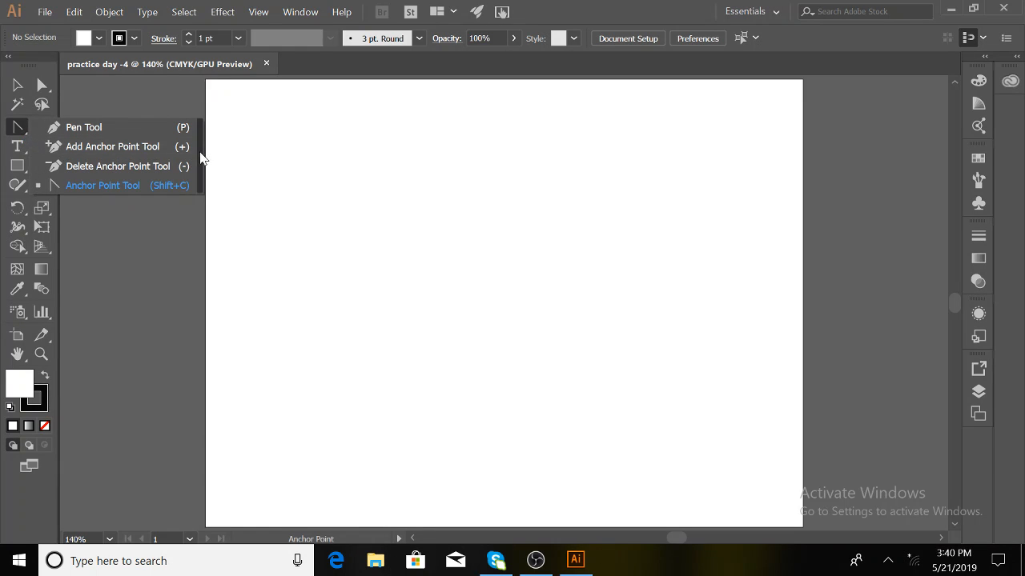
- Tear off the pen, type and shape tool groups as floating panels stacked one below another
left_click(202, 159)
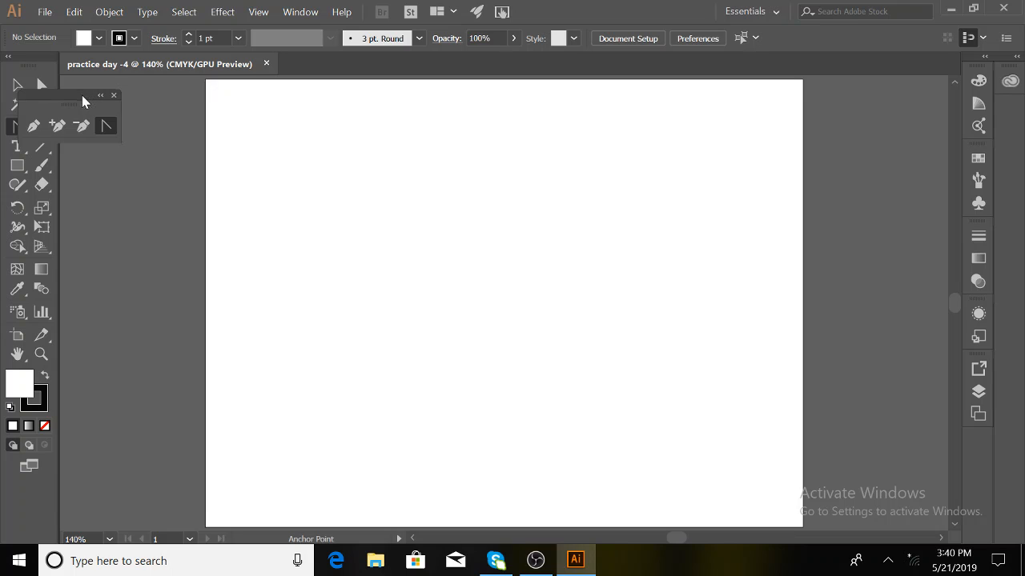
left_click_drag(84, 101, 128, 101)
left_click(77, 126)
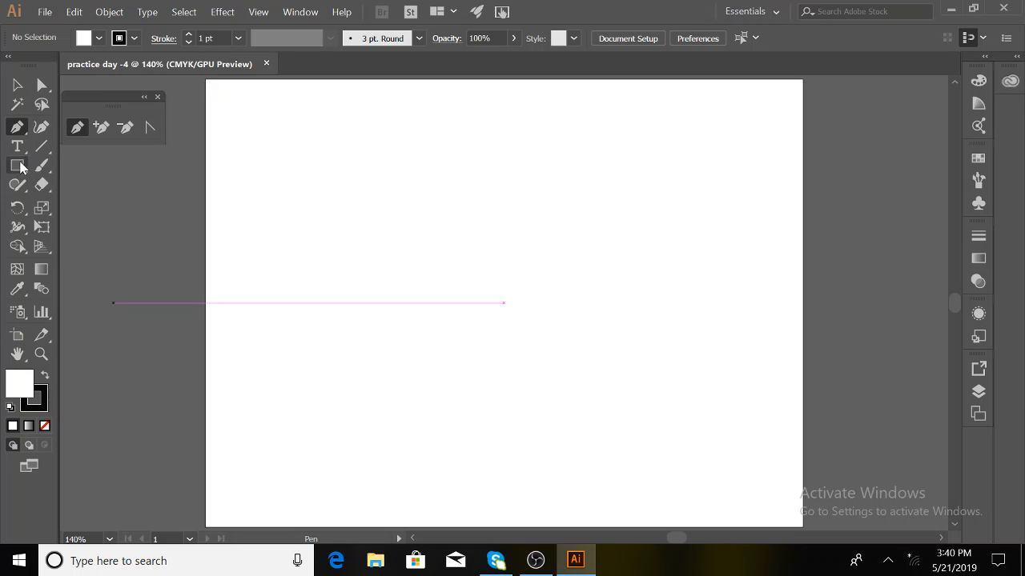
left_click_drag(27, 157, 209, 214)
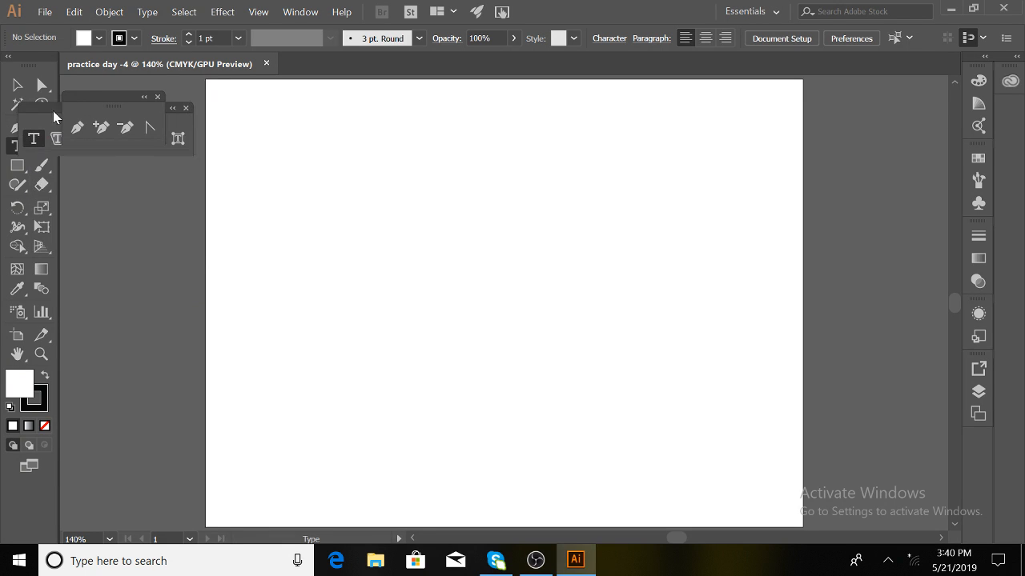
left_click_drag(48, 108, 99, 166)
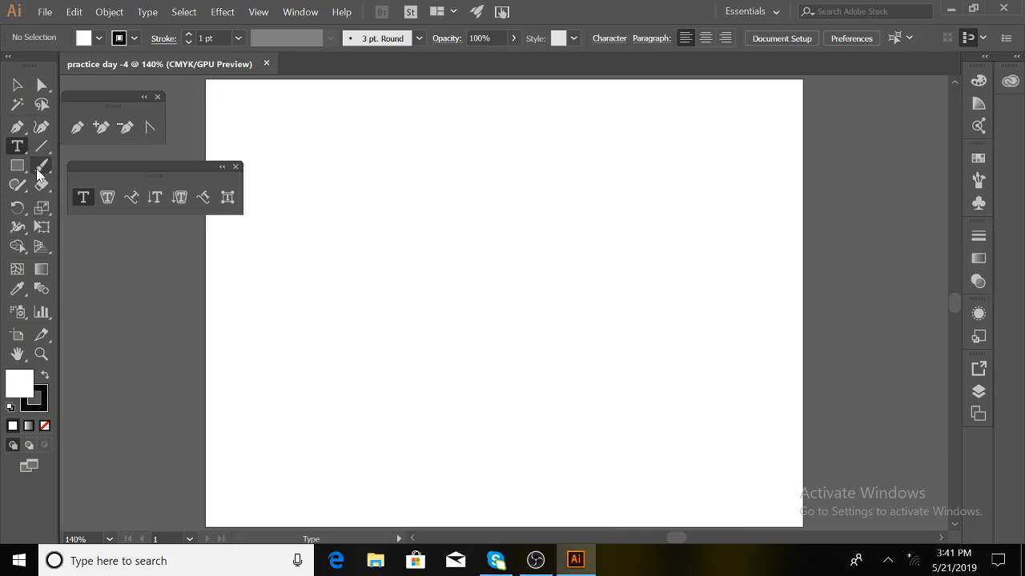
left_click_drag(18, 171, 185, 232)
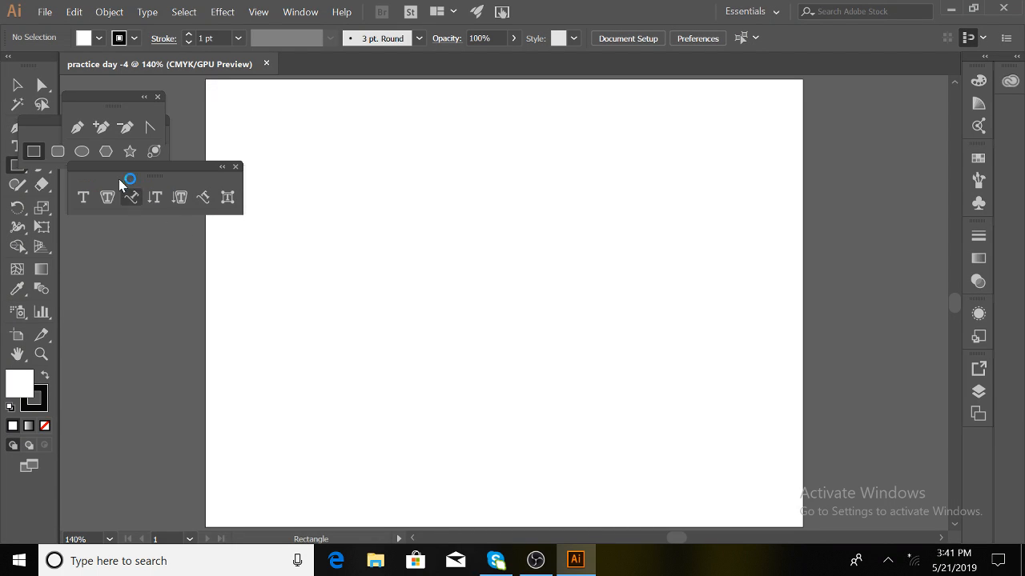
left_click_drag(37, 130, 100, 264)
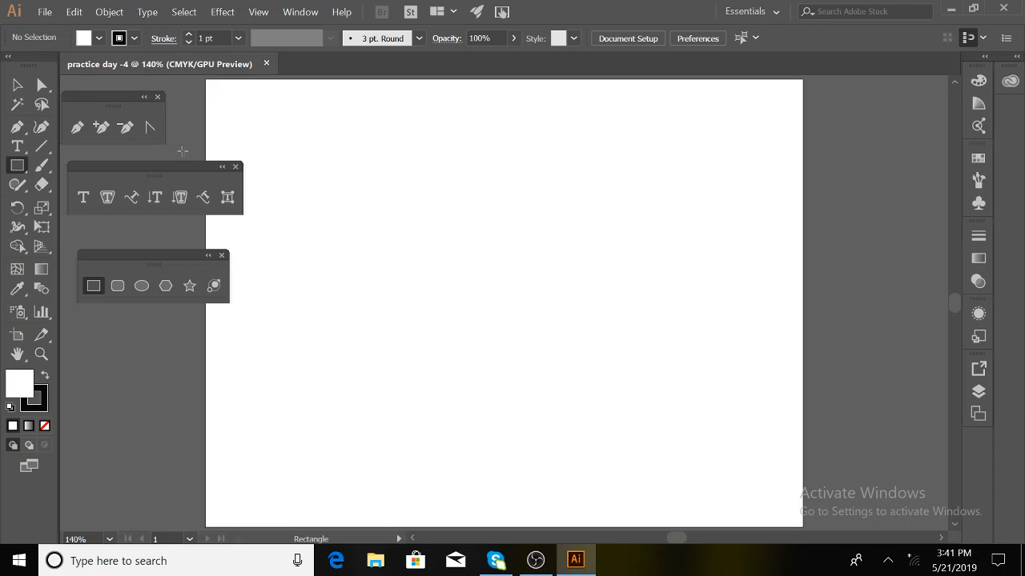
- Turn the type, shape and pen panels into vertical columns, placing shapes beside type
left_click(222, 167)
left_click(209, 257)
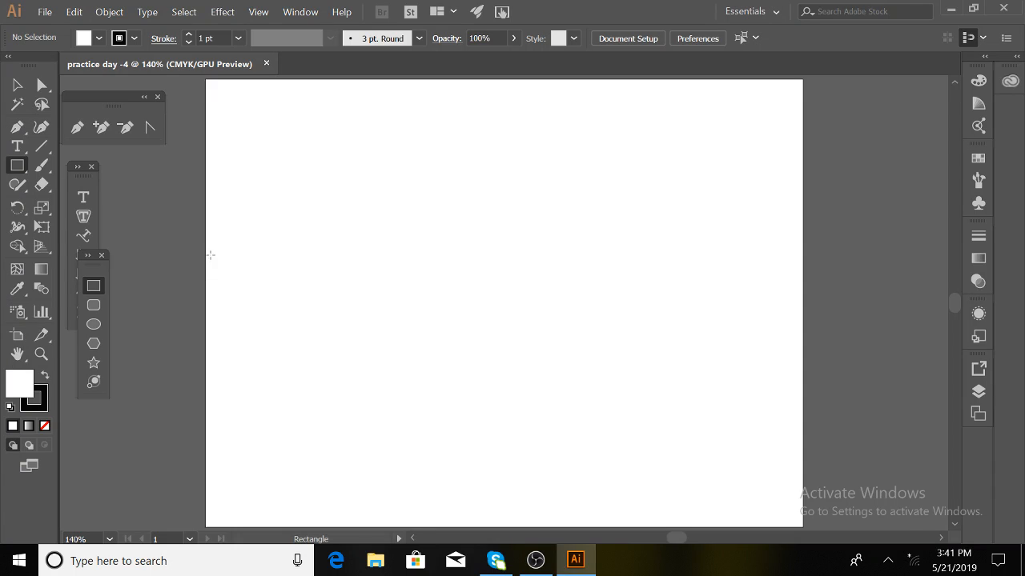
left_click_drag(96, 268, 117, 211)
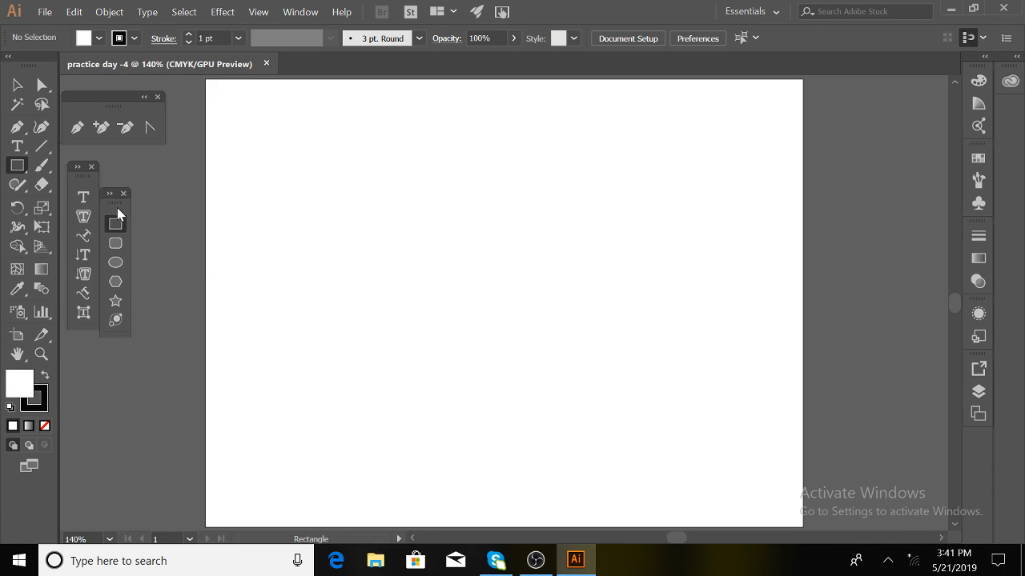
left_click(145, 98)
- Place the vertical pen tools column beside the type and shape columns
left_click_drag(80, 93, 118, 81)
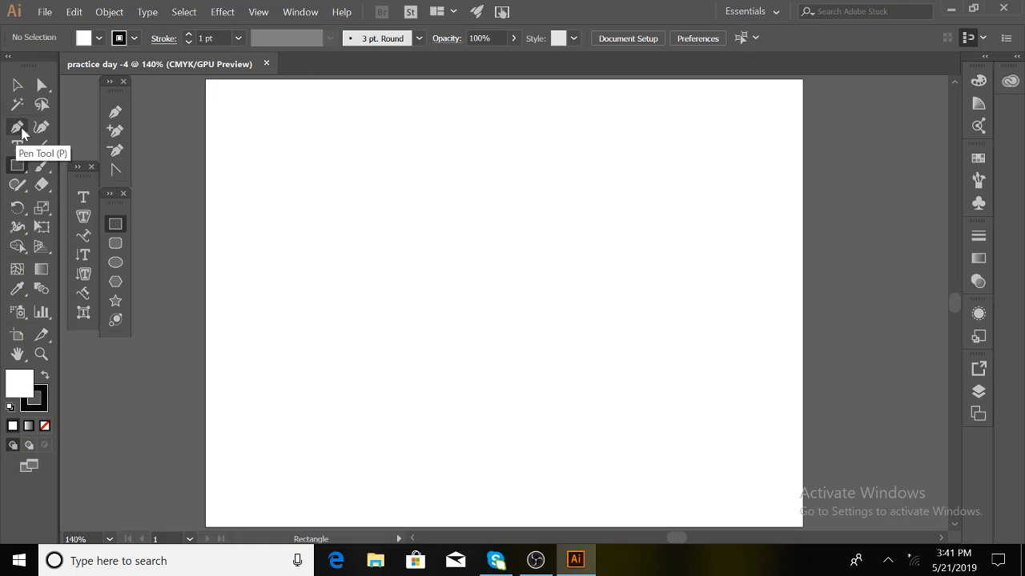
- Switch the eraser group to the Scissors tool, then select the Line Segment Tool
left_click(44, 186)
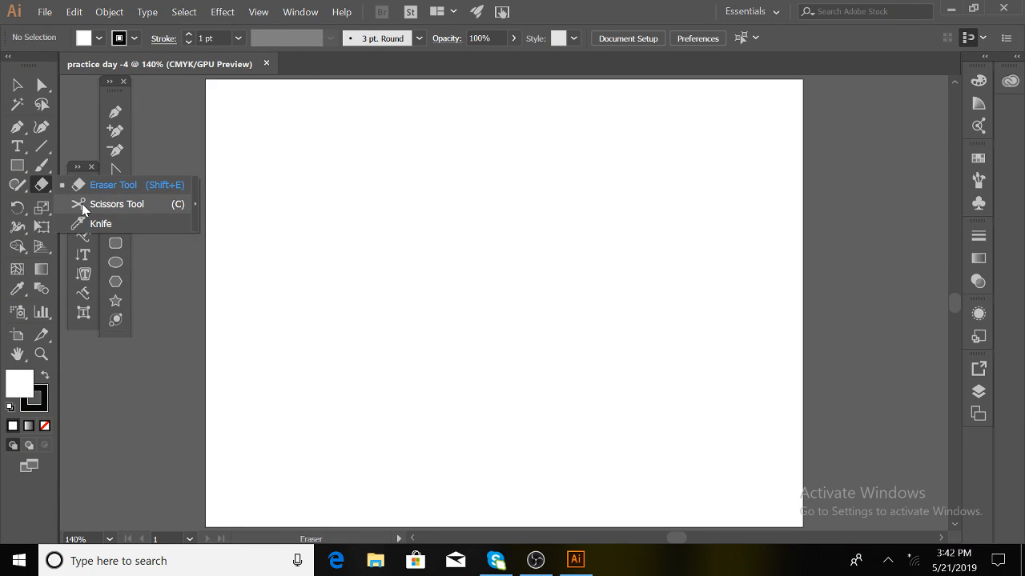
left_click(82, 206)
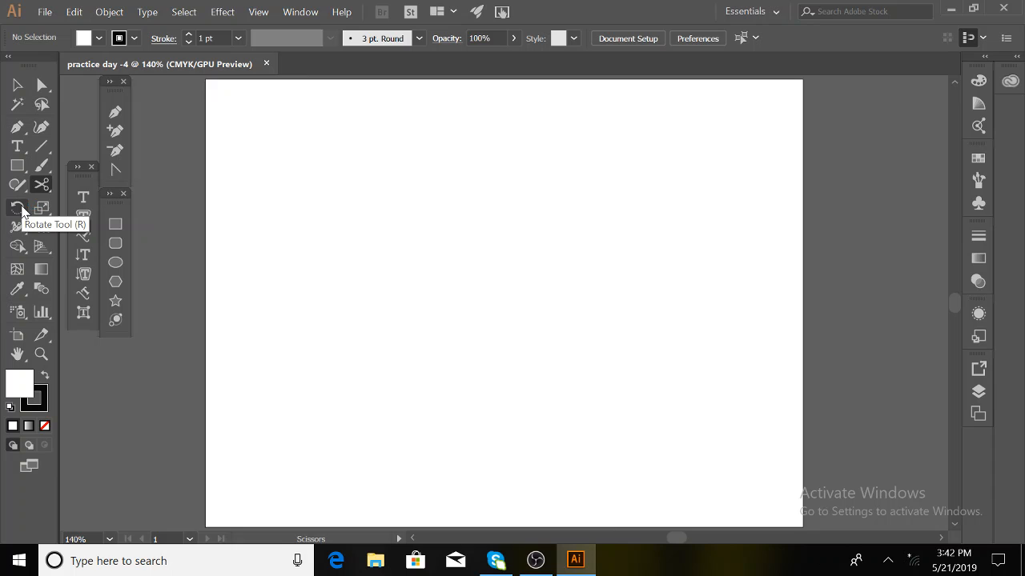
left_click(43, 272)
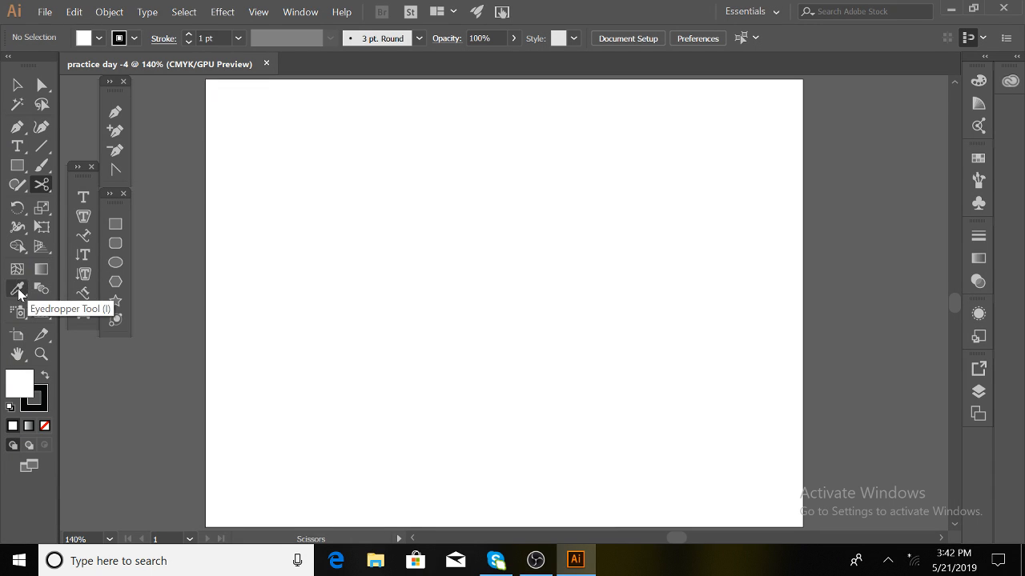
left_click(17, 353)
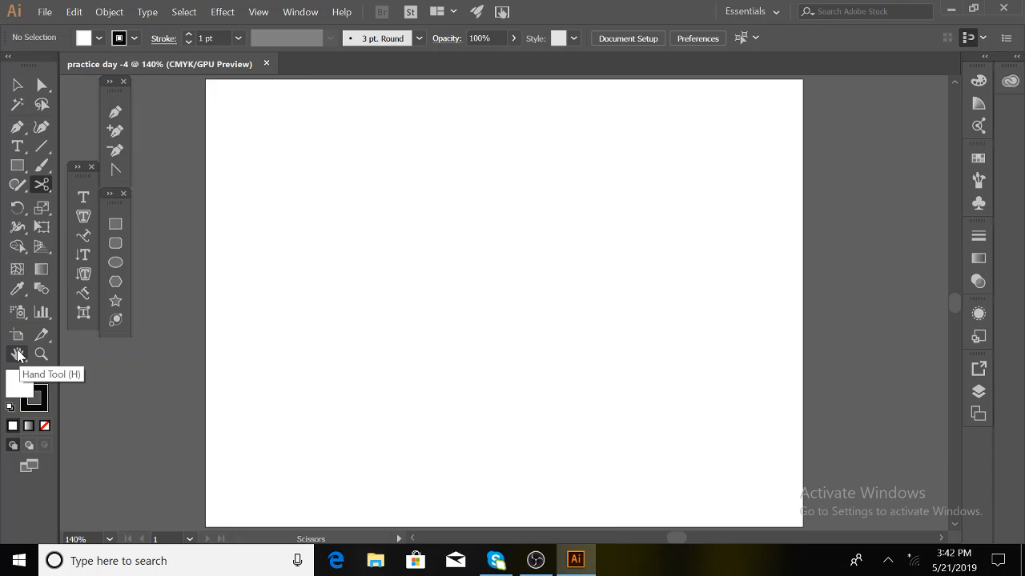
left_click(18, 354)
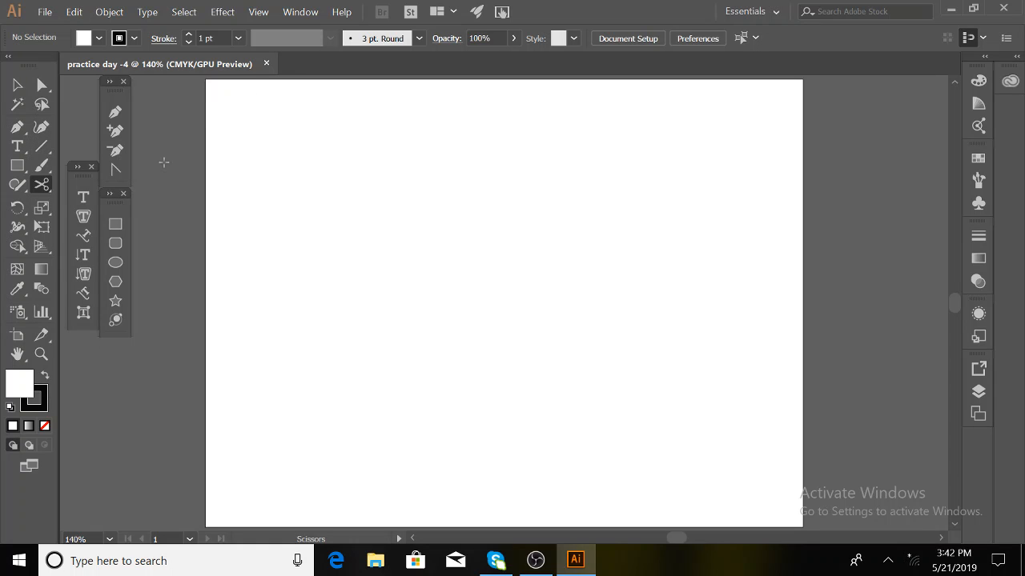
left_click(42, 145)
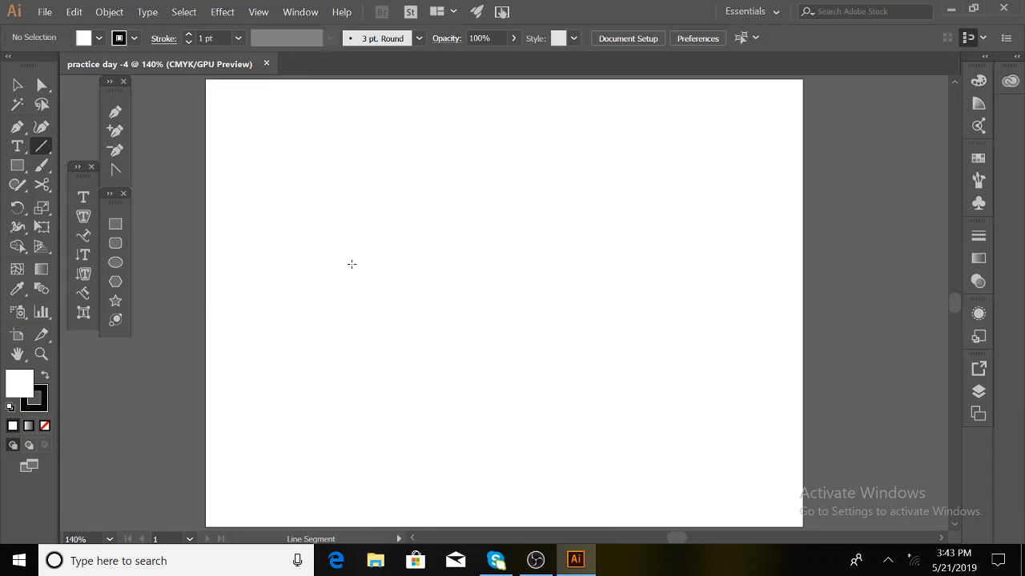
left_click(19, 85)
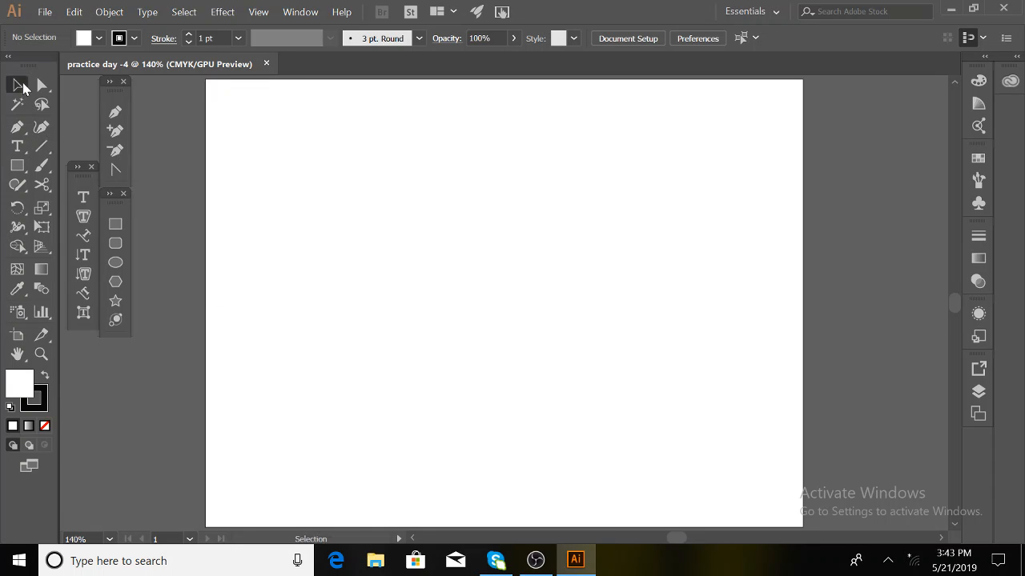
left_click(85, 197)
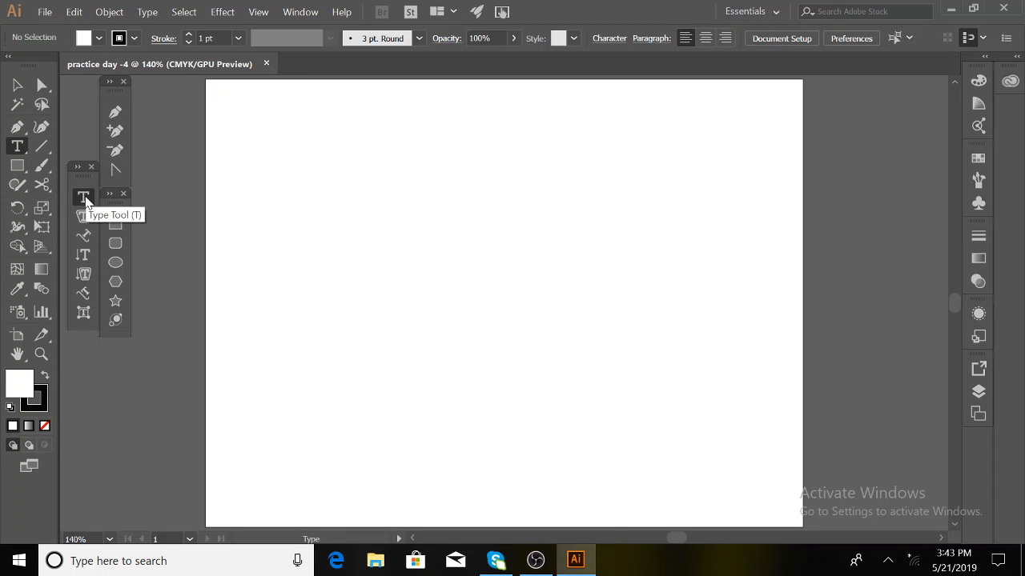
left_click(86, 199)
left_click(16, 86)
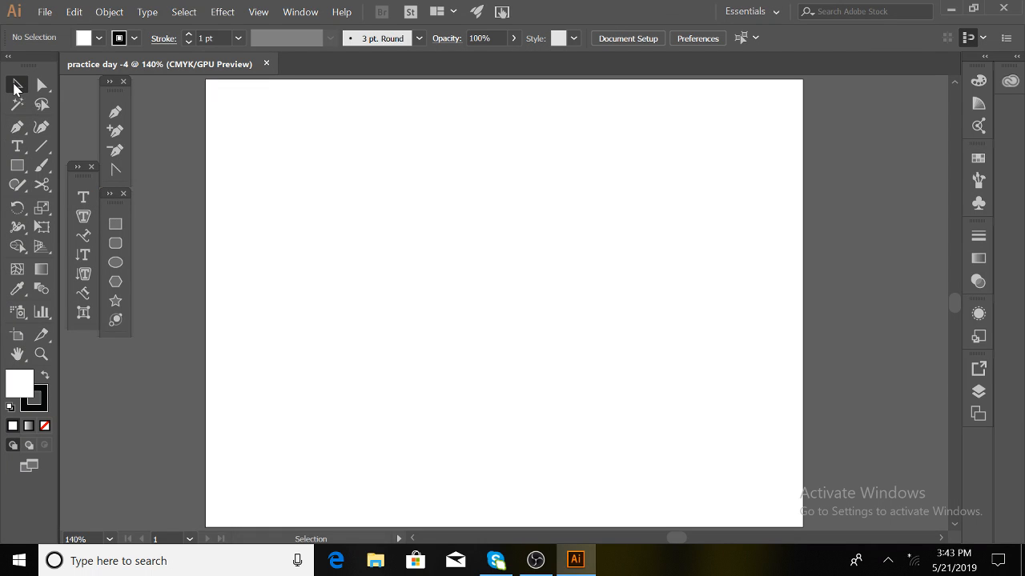
left_click(16, 85)
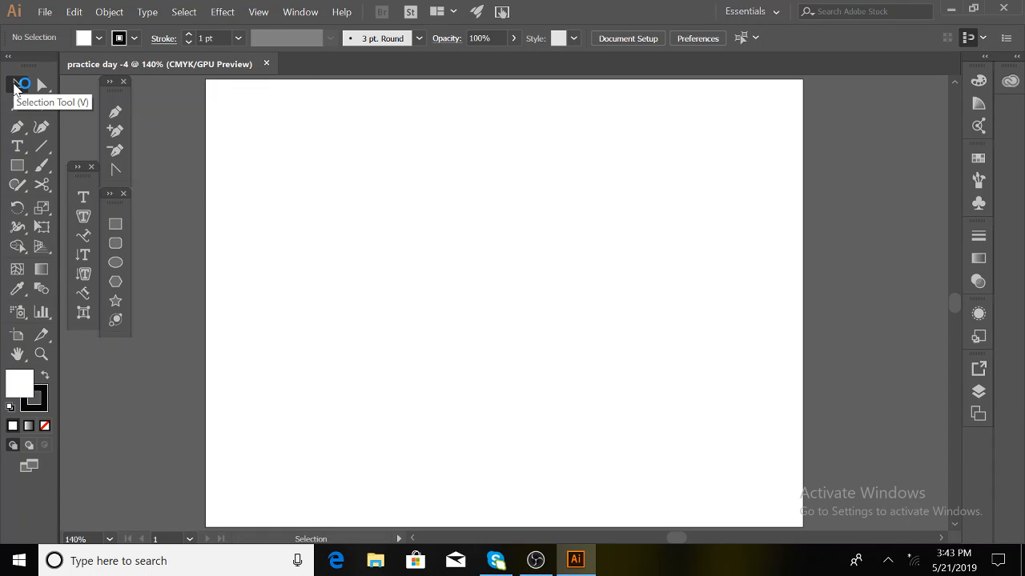
key("t")
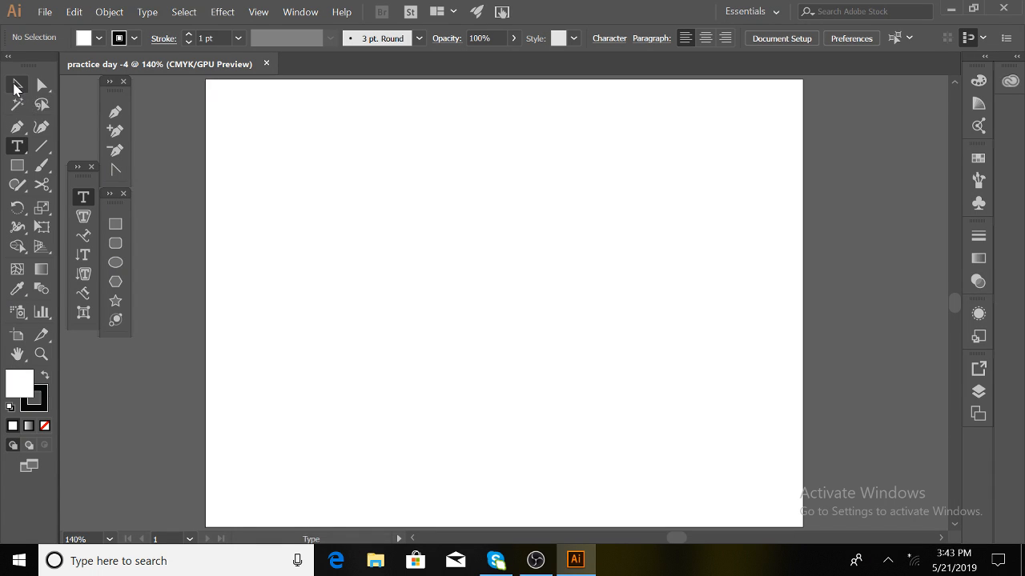
left_click(14, 86)
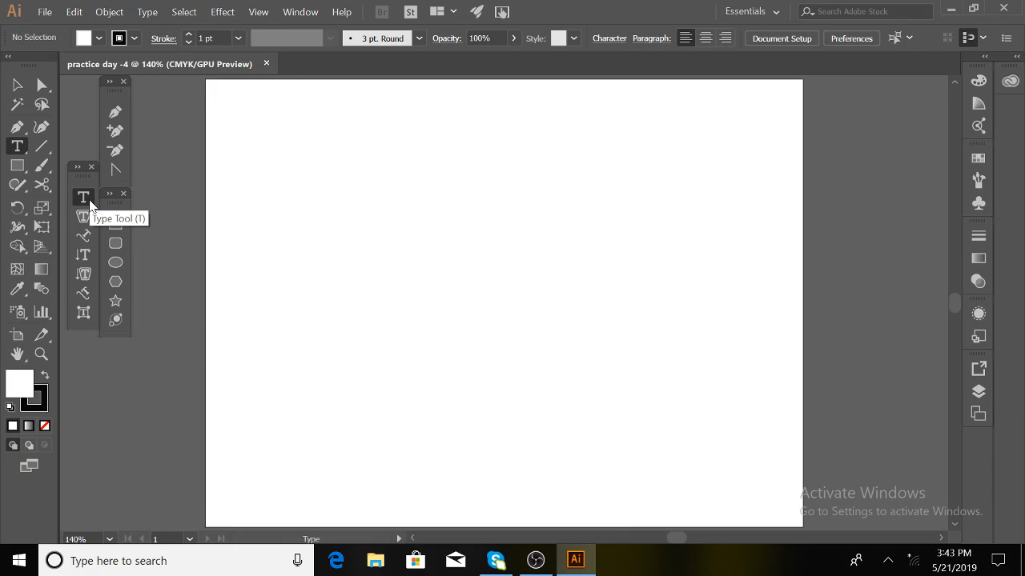
left_click(84, 197)
- Add a Lorem ipsum point text line near the artboard top, then minimize Illustrator
left_click(331, 130)
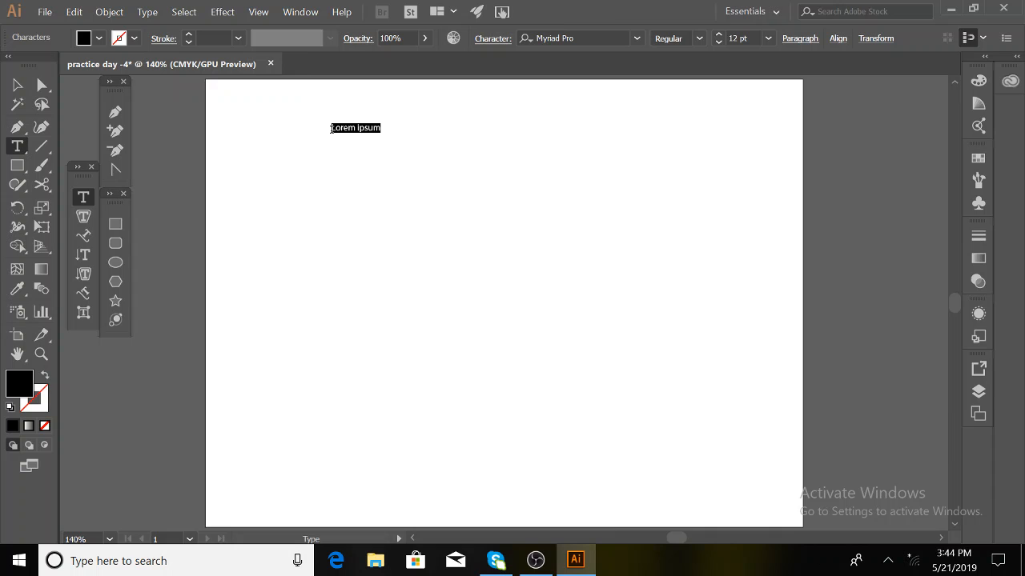
left_click(951, 9)
- Launch Chrome from the desktop and search 'lorem ipsum' in a new tab
left_click(102, 29)
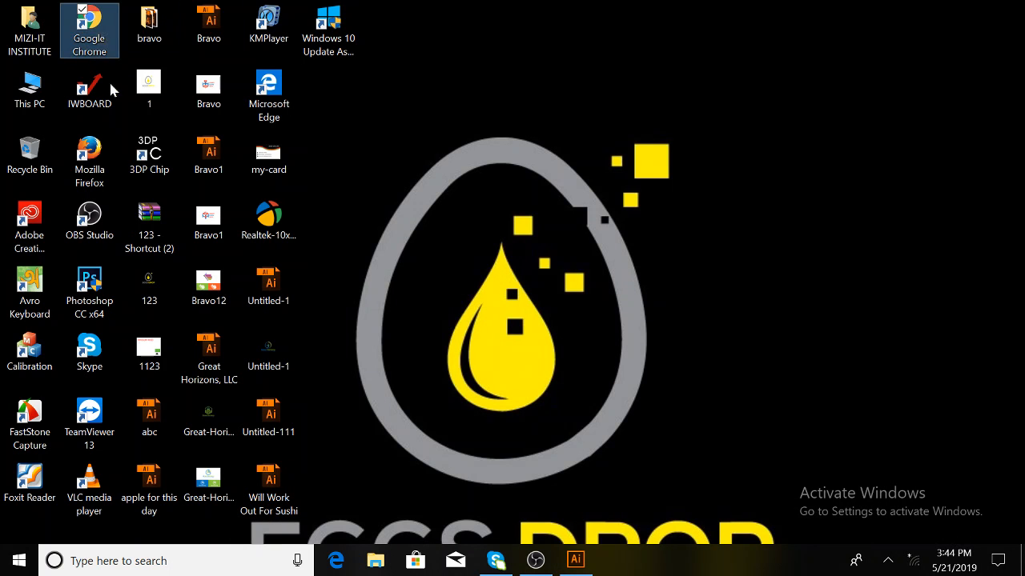
left_click(576, 561)
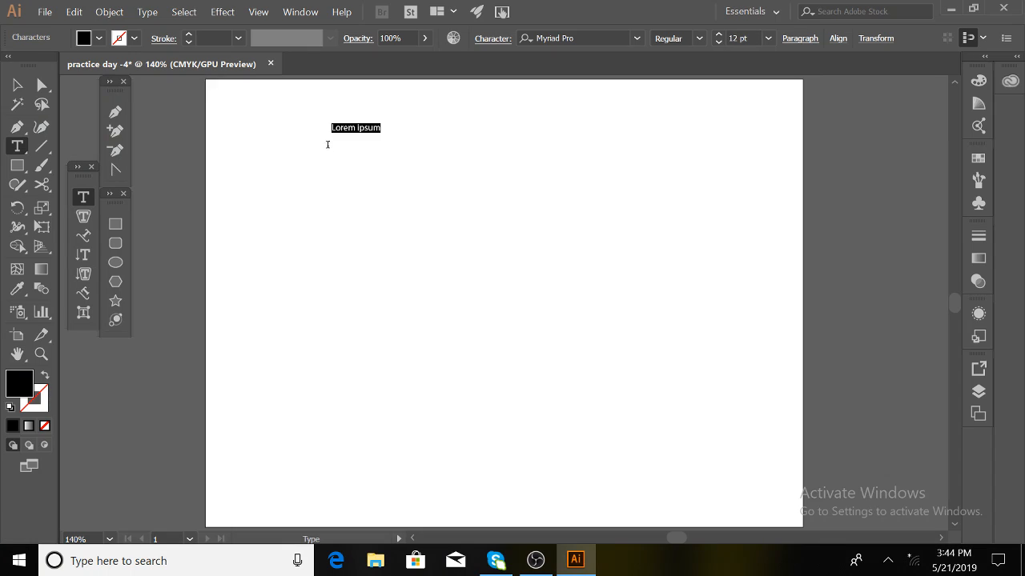
left_click(951, 10)
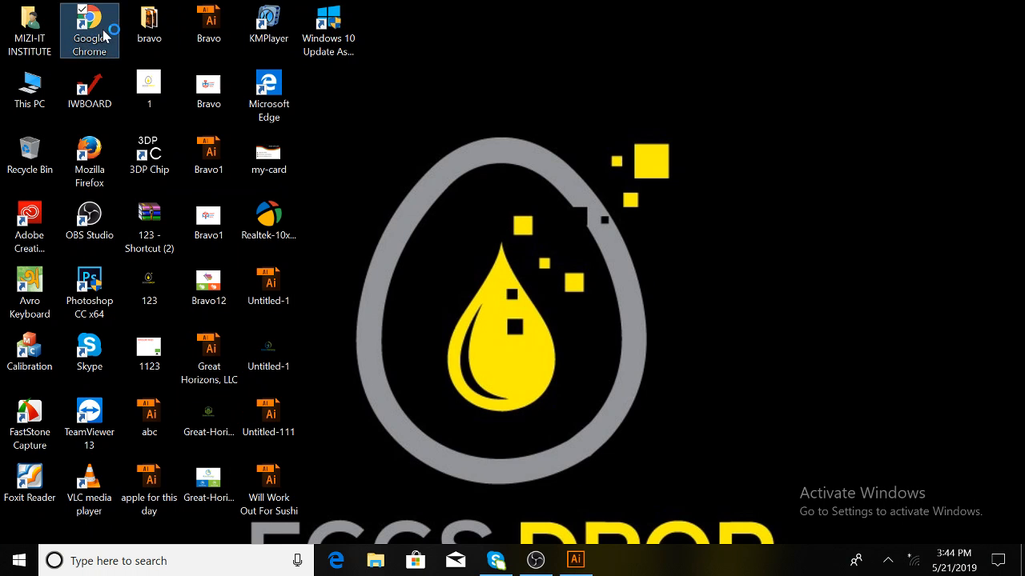
double_click(102, 32)
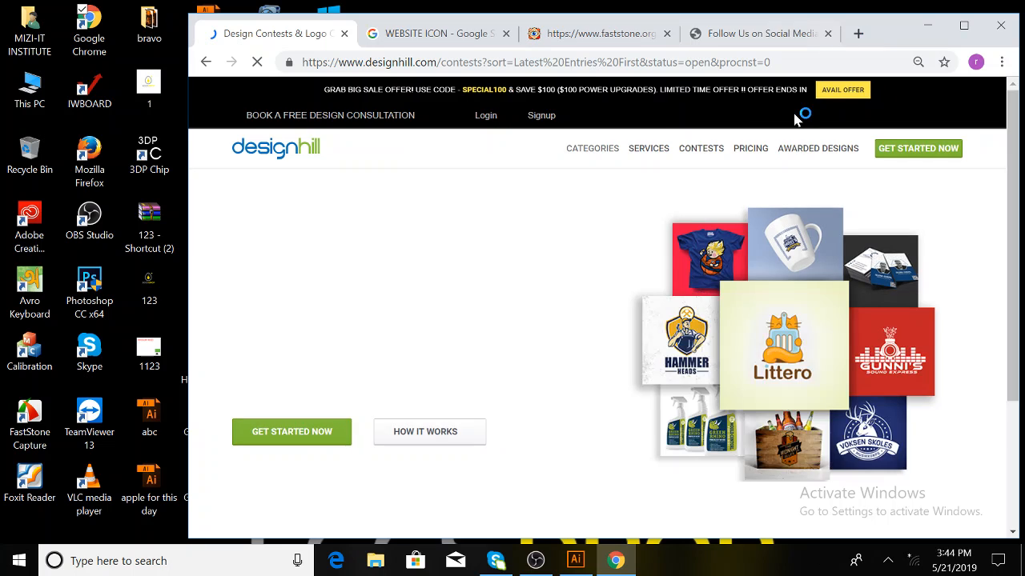
key("ctrl+t")
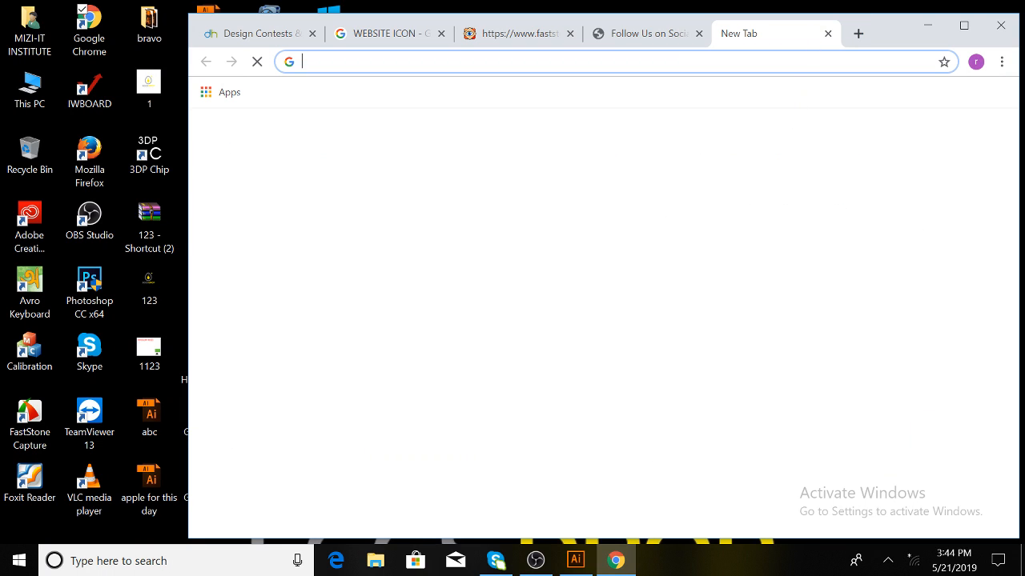
type("lore")
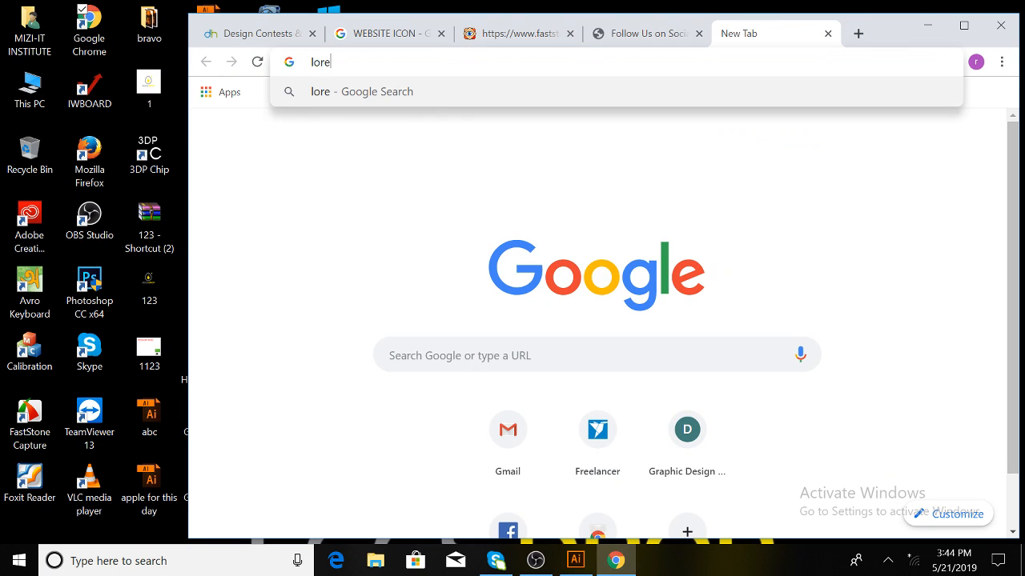
type("m")
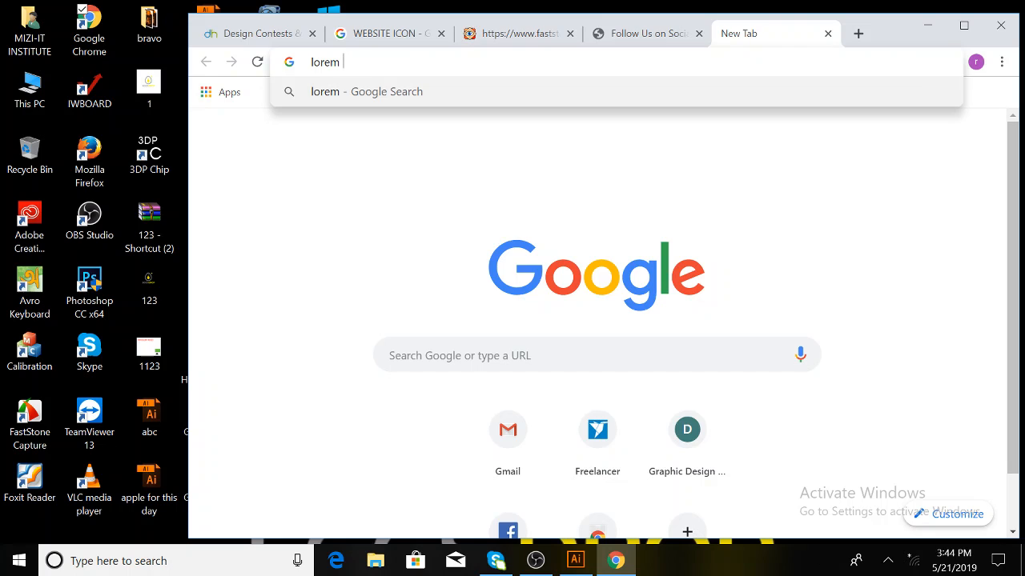
type(" ipsum")
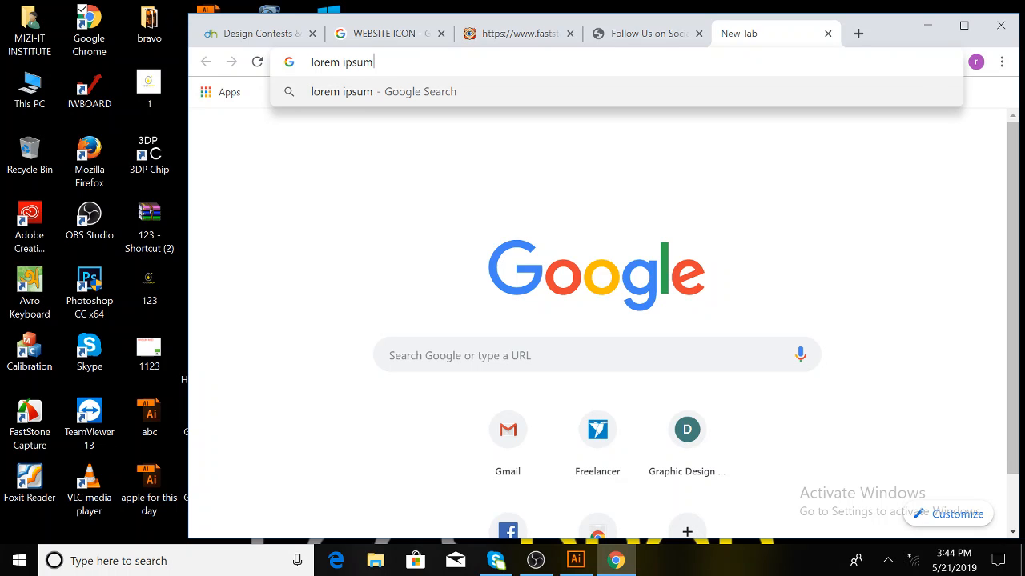
key("Return")
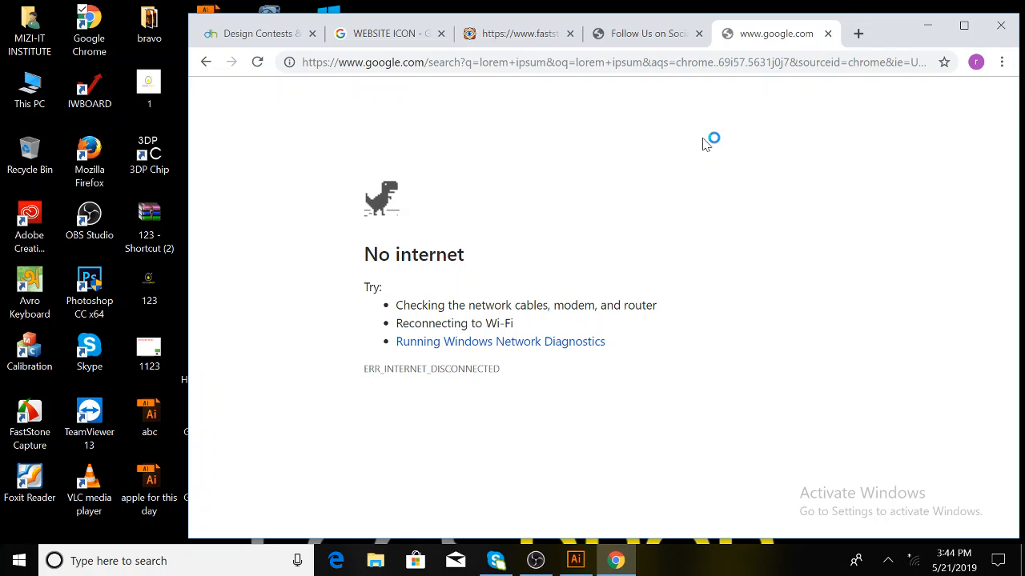
- Close Chrome, refresh the desktop and restore Illustrator from the taskbar
left_click(1001, 26)
right_click(718, 115)
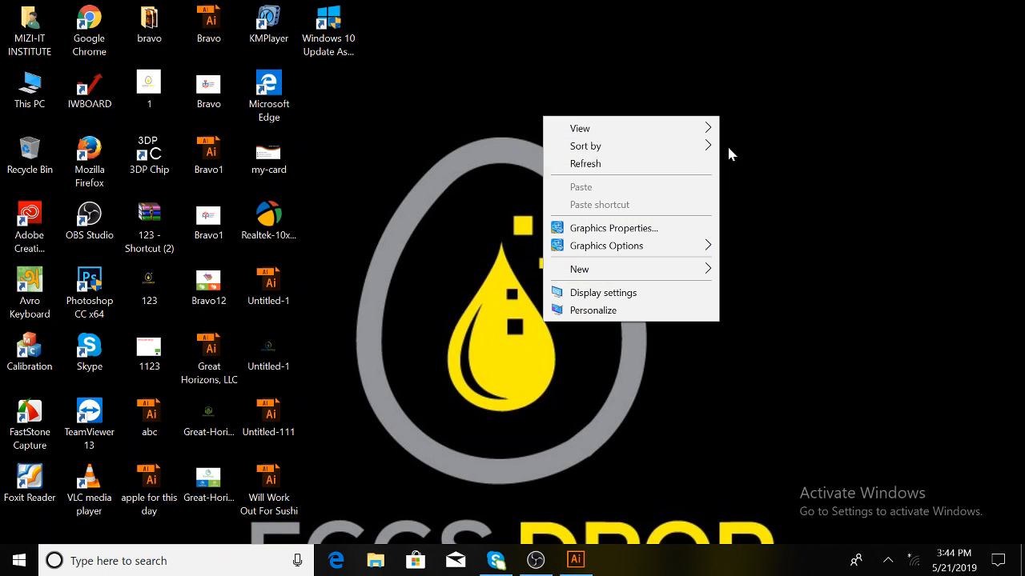
left_click(665, 162)
left_click(590, 565)
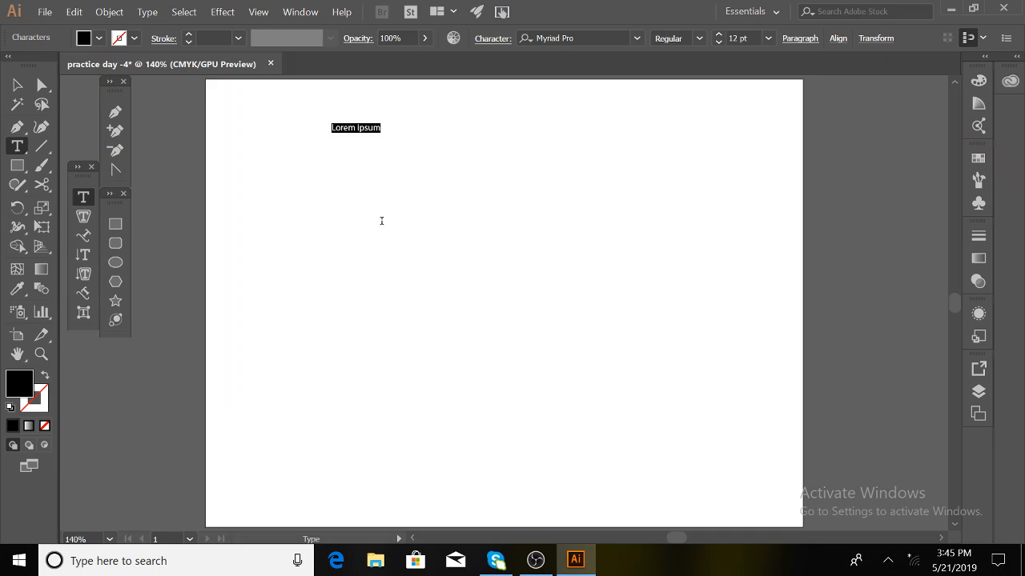
left_click(358, 128)
left_click_drag(382, 128, 322, 126)
type("masumj m")
key("BackSpace")
key("BackSpace")
type("m")
left_click_drag(318, 130, 474, 205)
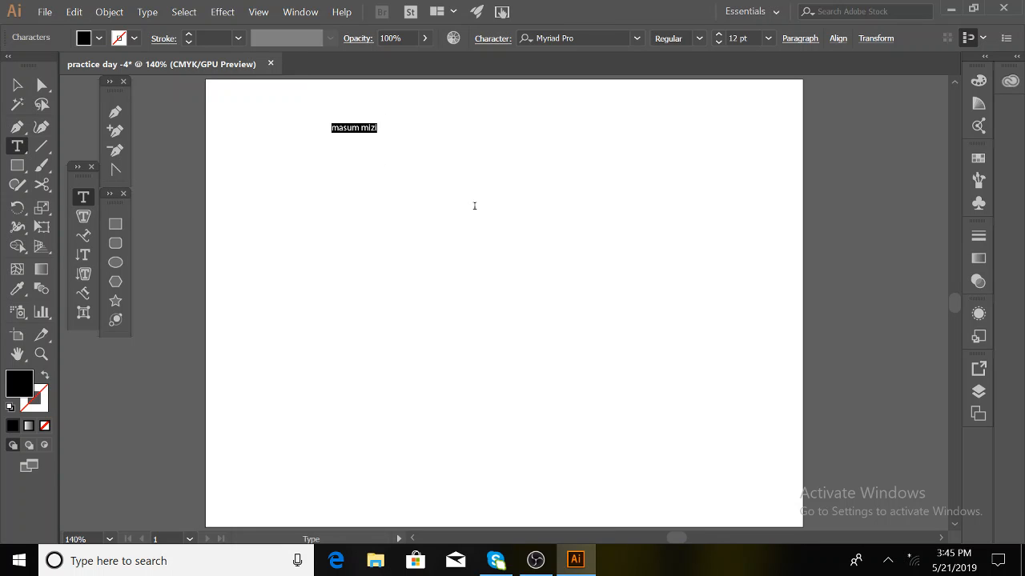
left_click(381, 127)
left_click_drag(381, 127, 310, 130)
left_click(379, 127)
left_click(17, 84)
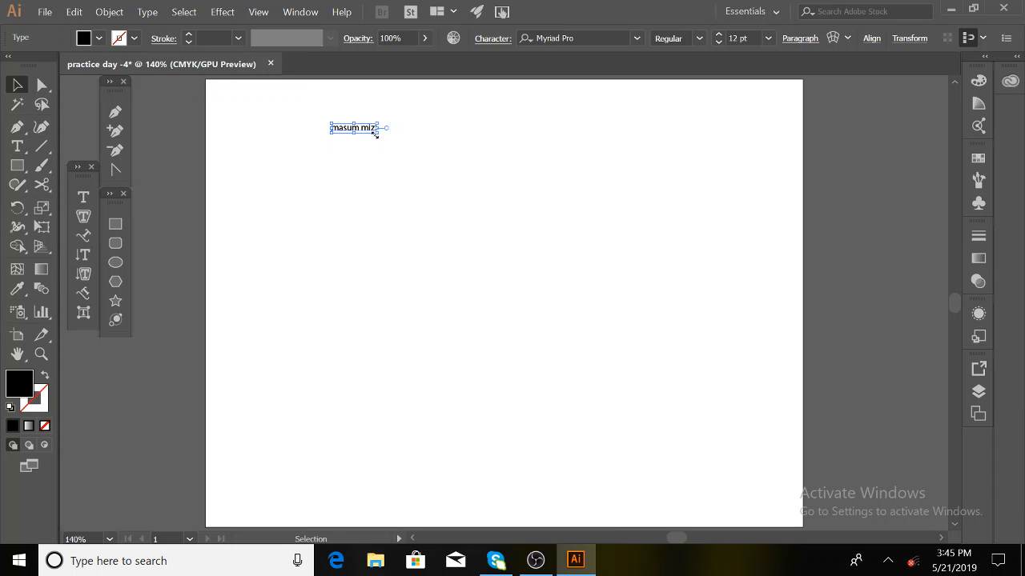
left_click_drag(377, 131, 538, 264)
left_click_drag(483, 148, 542, 231)
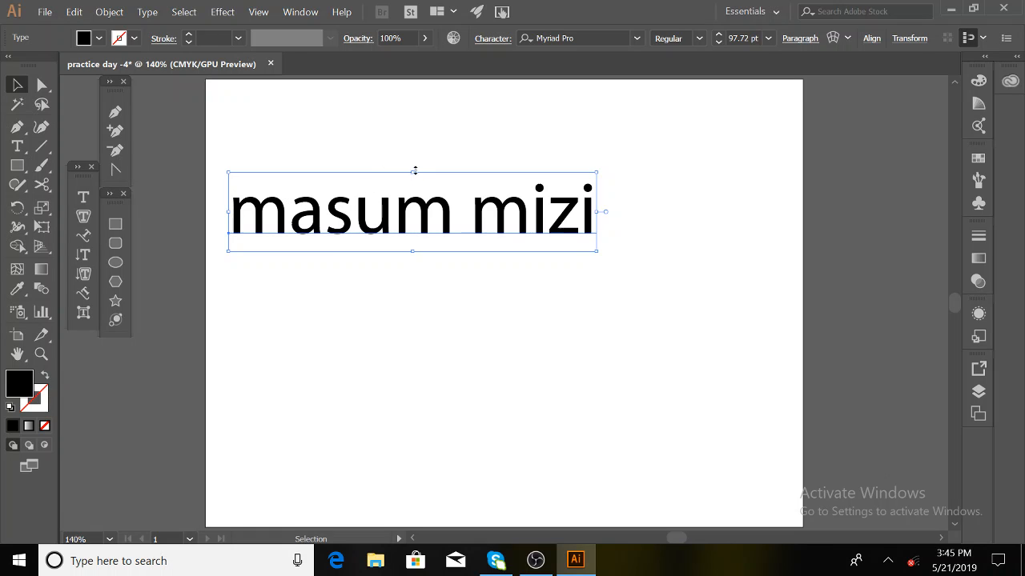
- Undo the horizontal and vertical squashes, then shrink the text to about 20.71 pt
left_click_drag(229, 211, 377, 219)
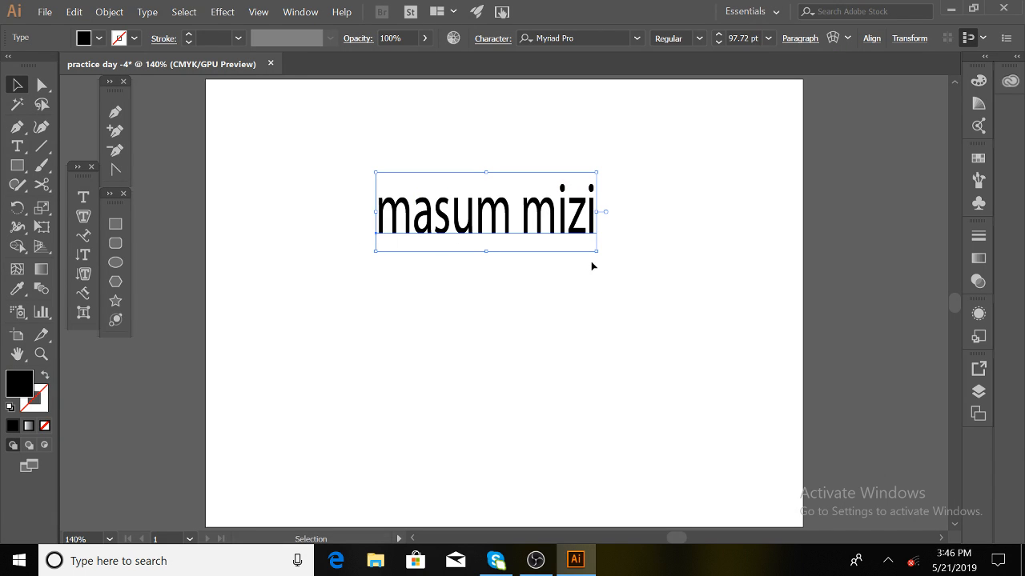
key("ctrl+z")
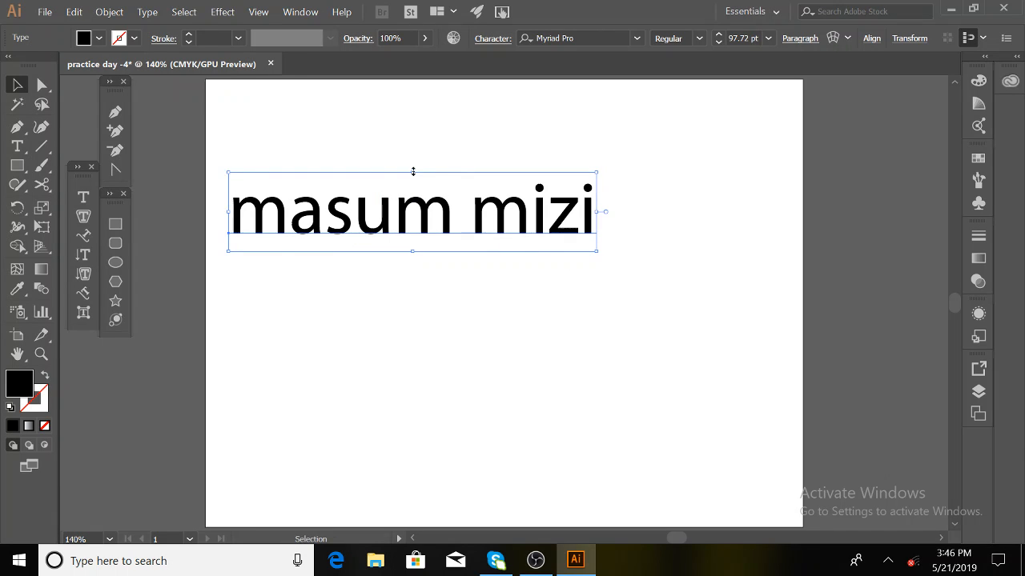
left_click_drag(412, 171, 411, 205)
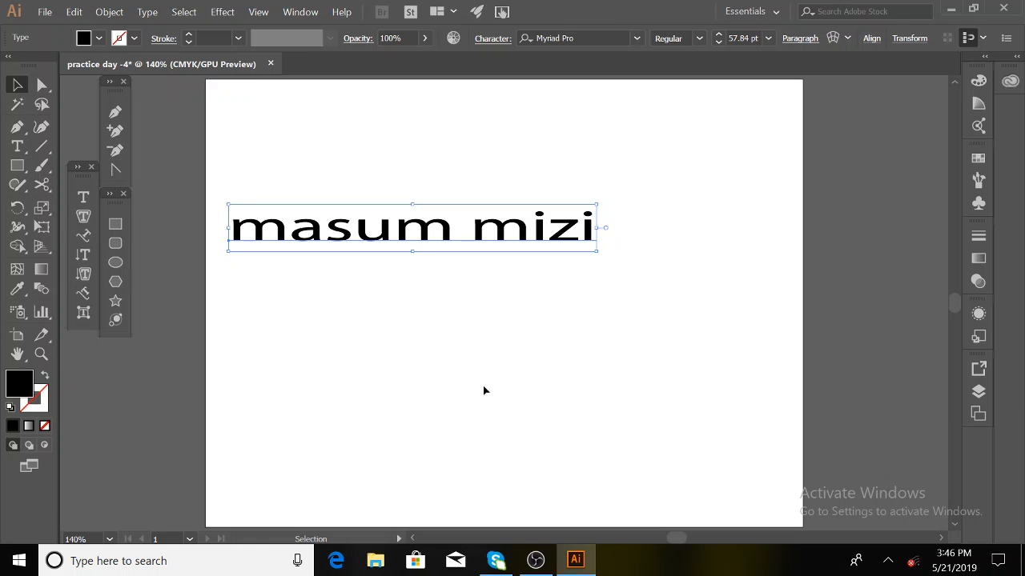
key("ctrl+z")
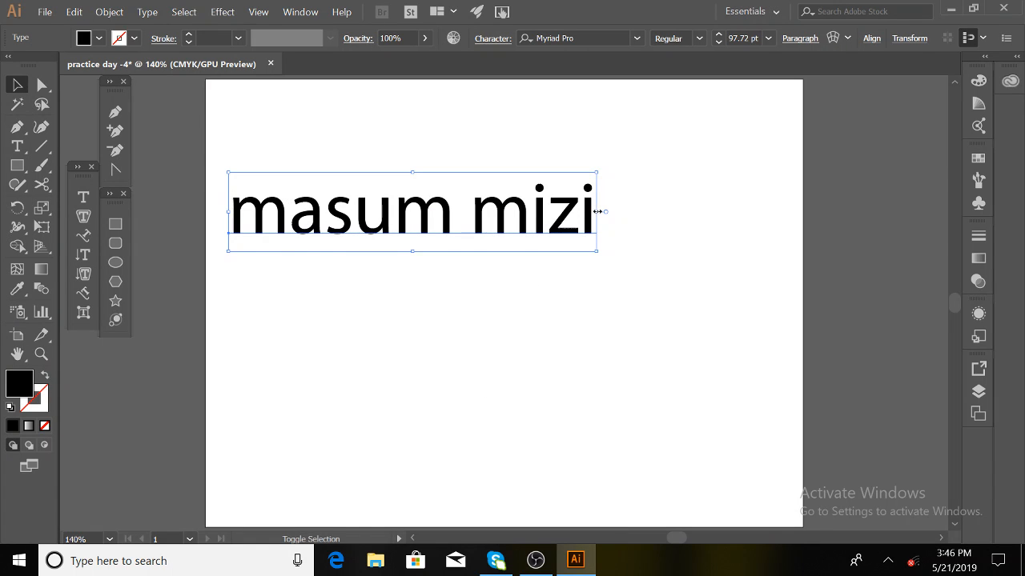
left_click_drag(598, 212, 453, 216)
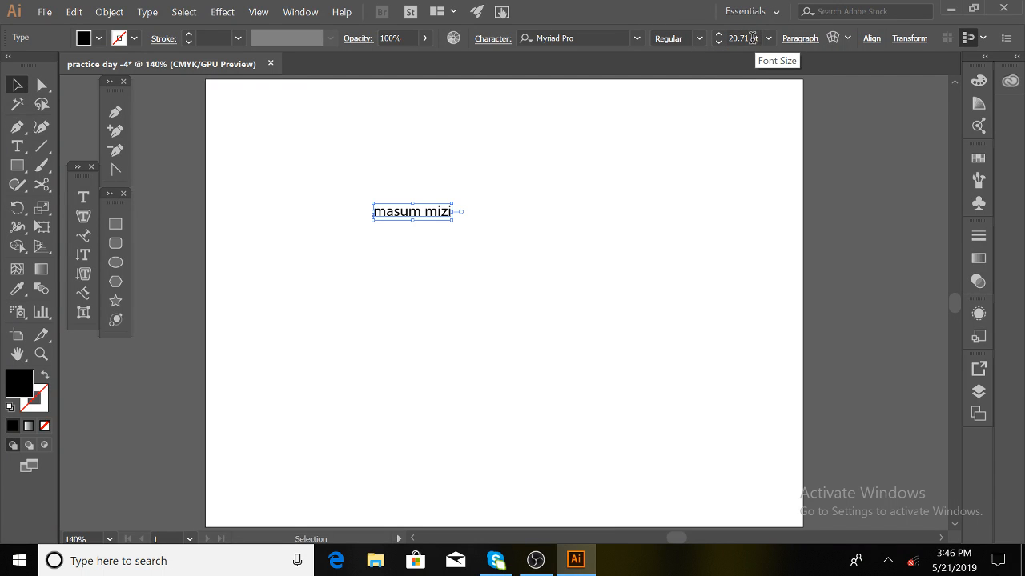
left_click(718, 34)
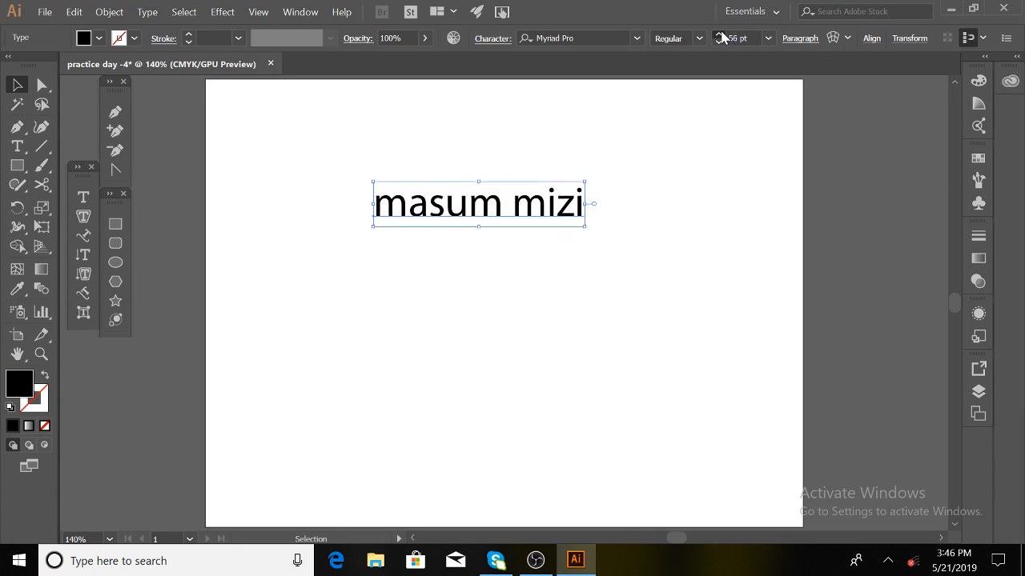
left_click(665, 201)
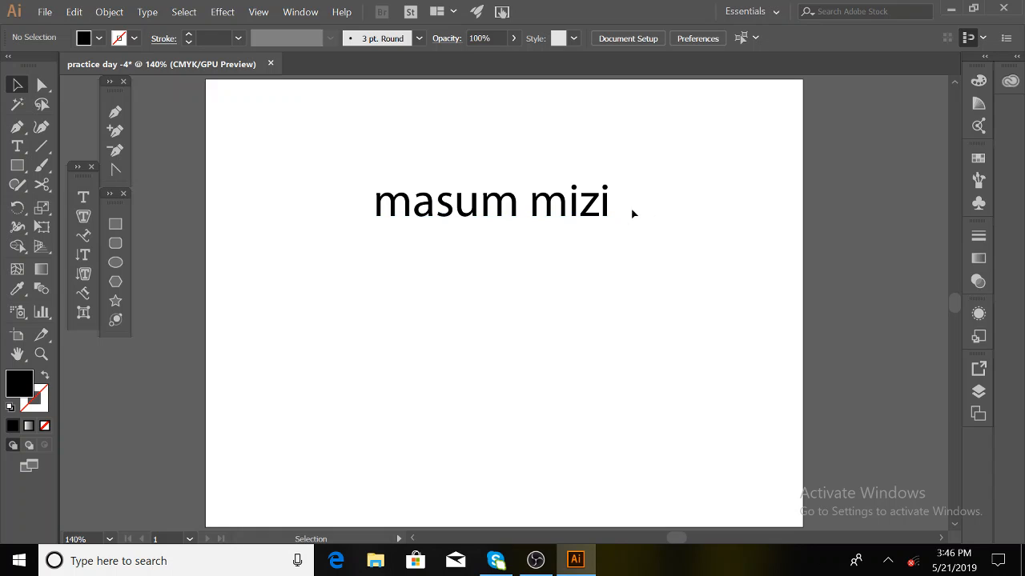
left_click(607, 204)
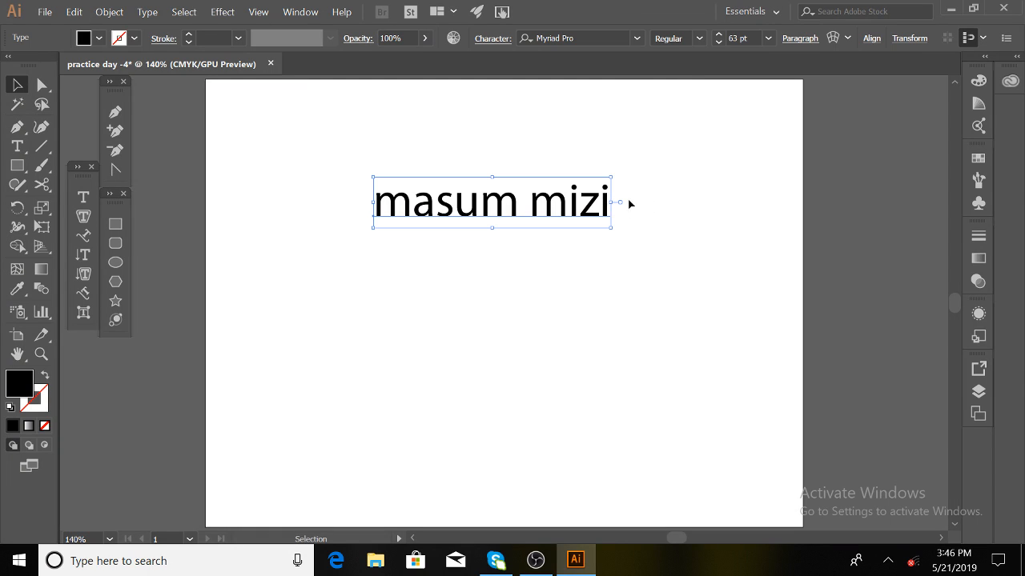
left_click(648, 160)
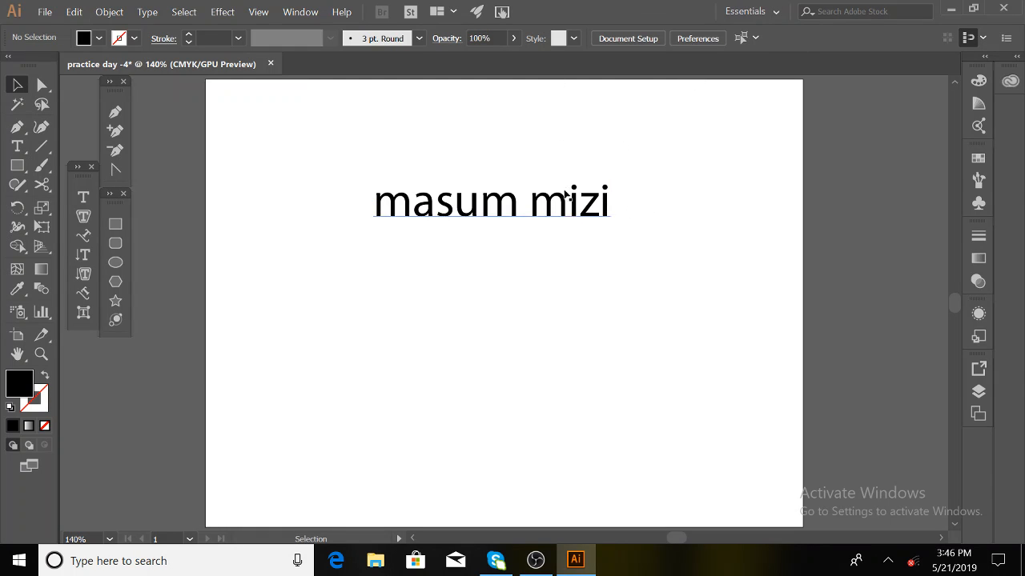
left_click_drag(591, 234, 562, 156)
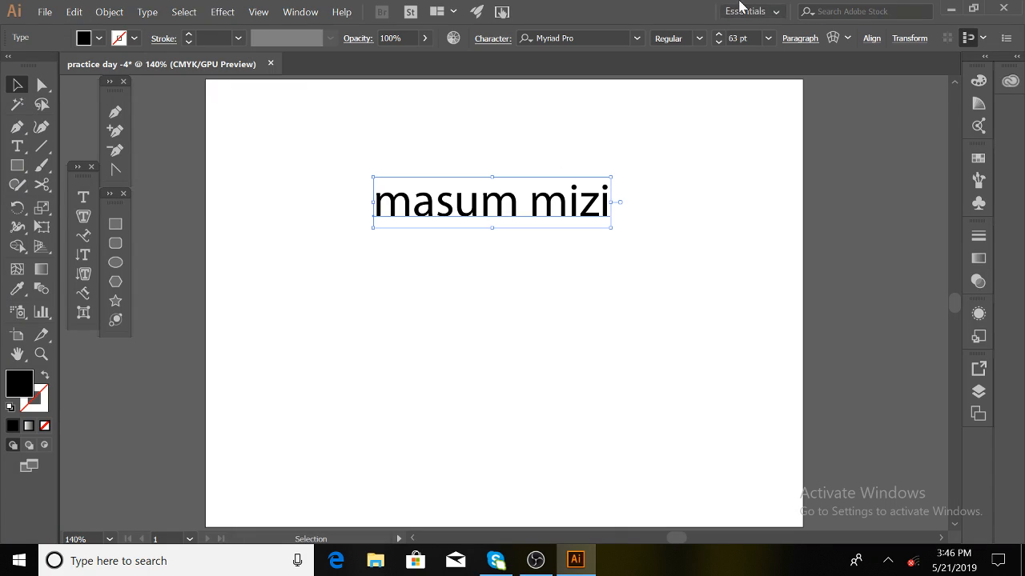
left_click(675, 205)
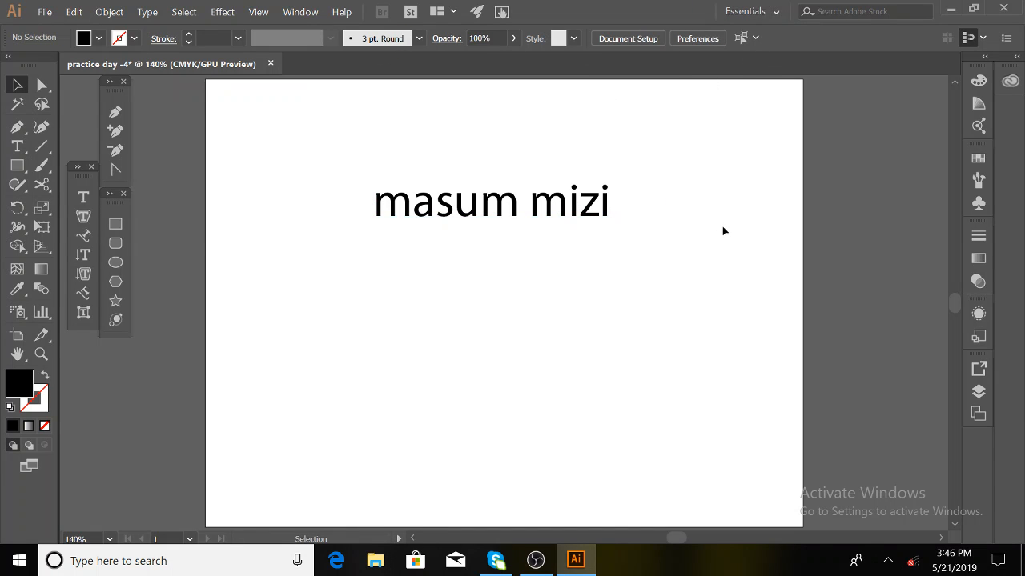
left_click_drag(562, 153, 559, 151)
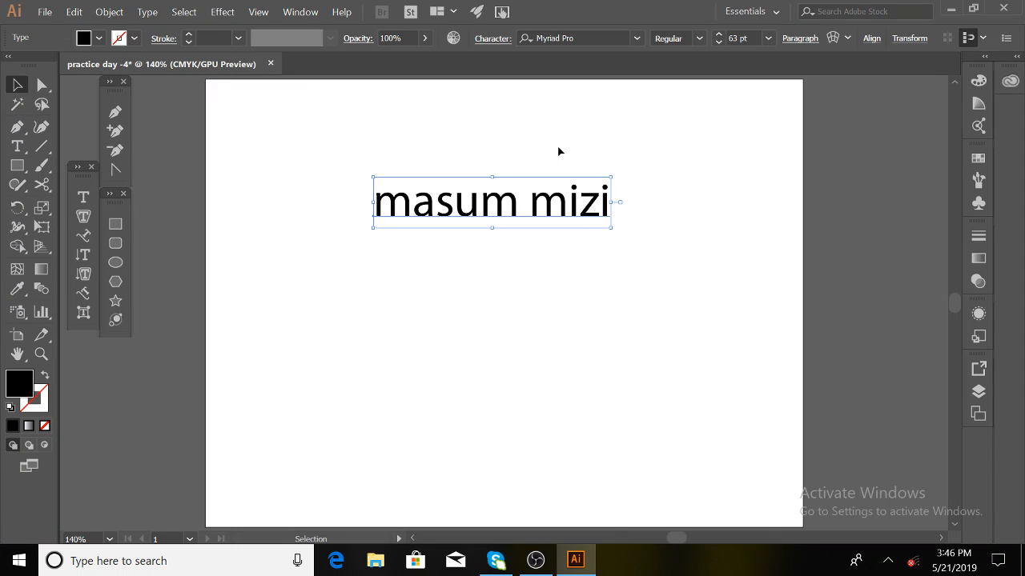
- Increase the font size to 110 pt and shift the text left
left_click(720, 34)
left_click_drag(719, 35, 720, 38)
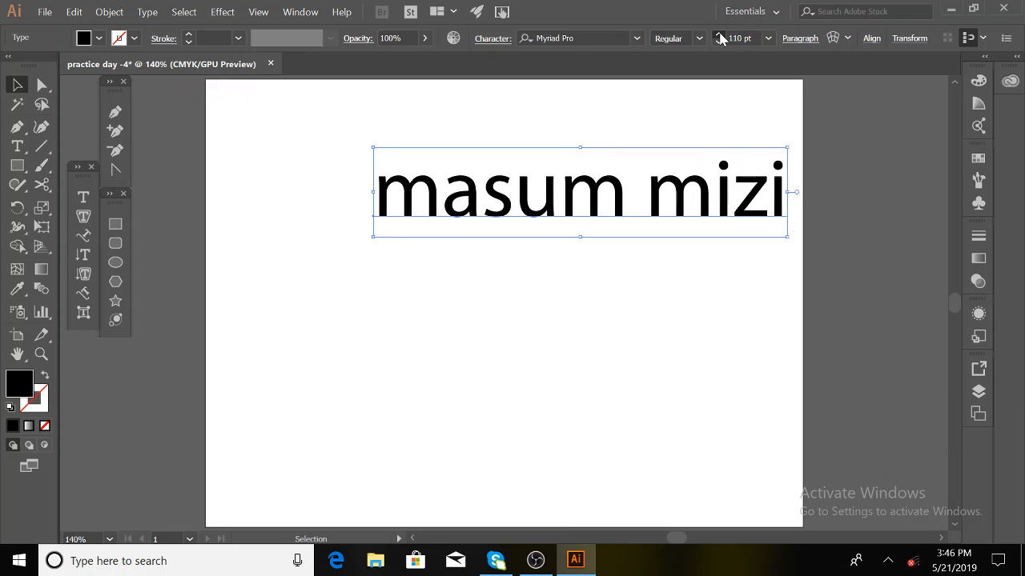
left_click_drag(669, 189, 602, 190)
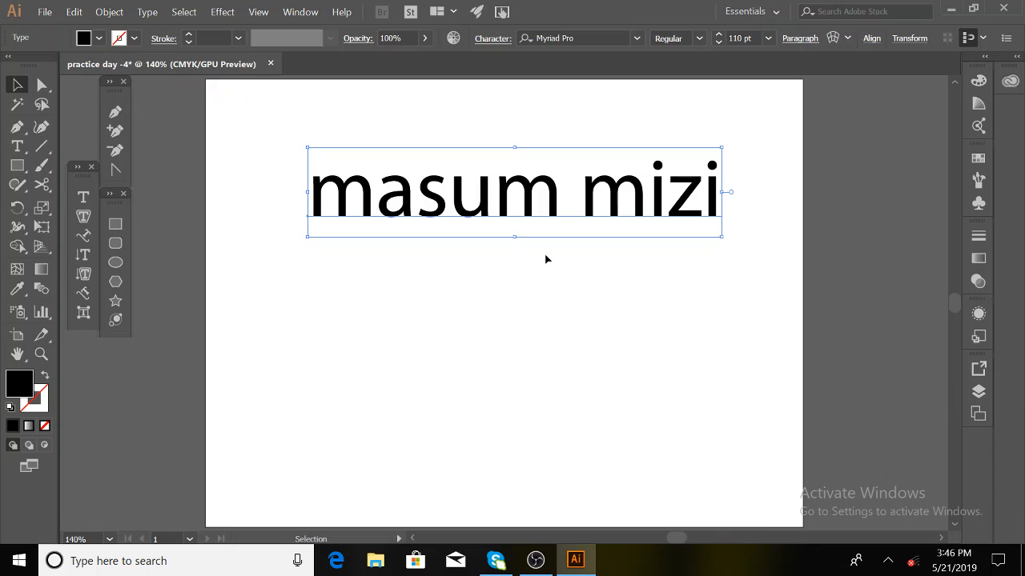
scroll(551, 220, "up", 1)
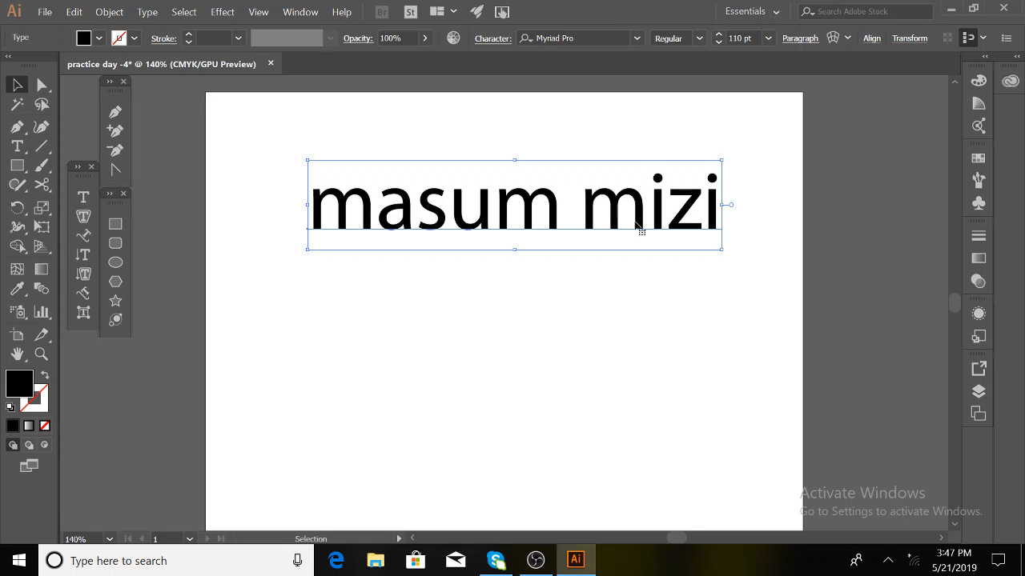
left_click(577, 38)
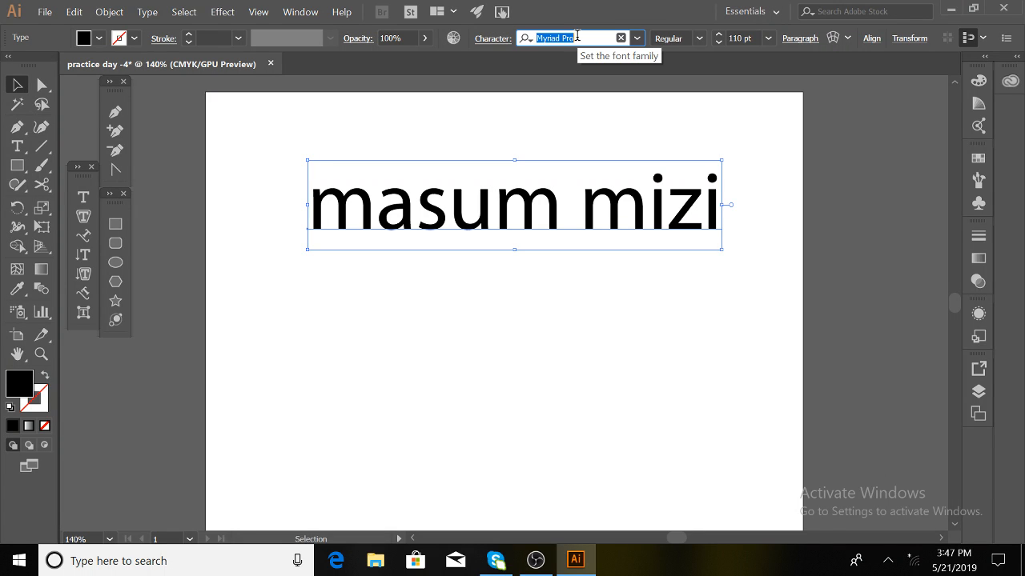
left_click(638, 39)
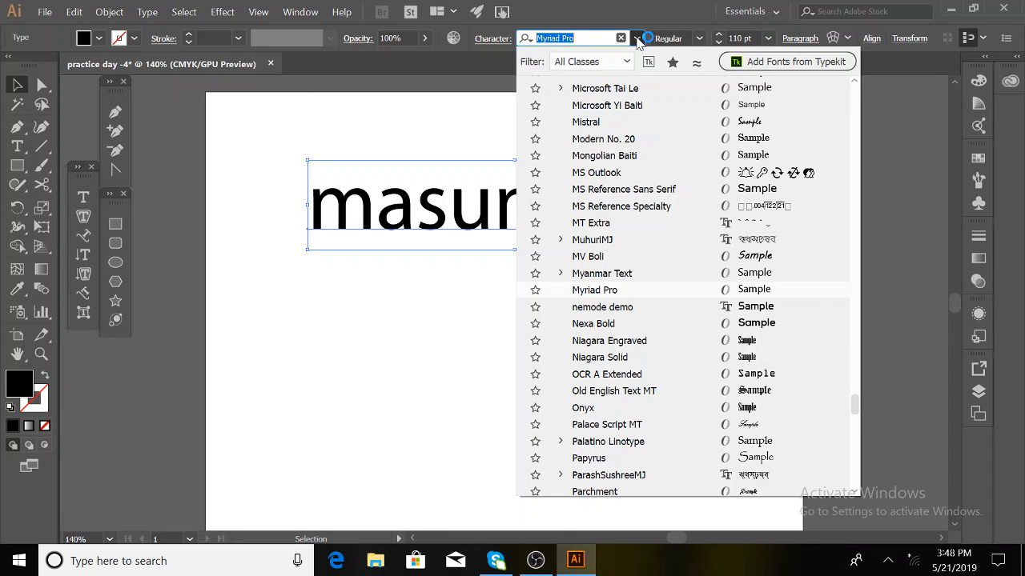
scroll(630, 269, "down", 15)
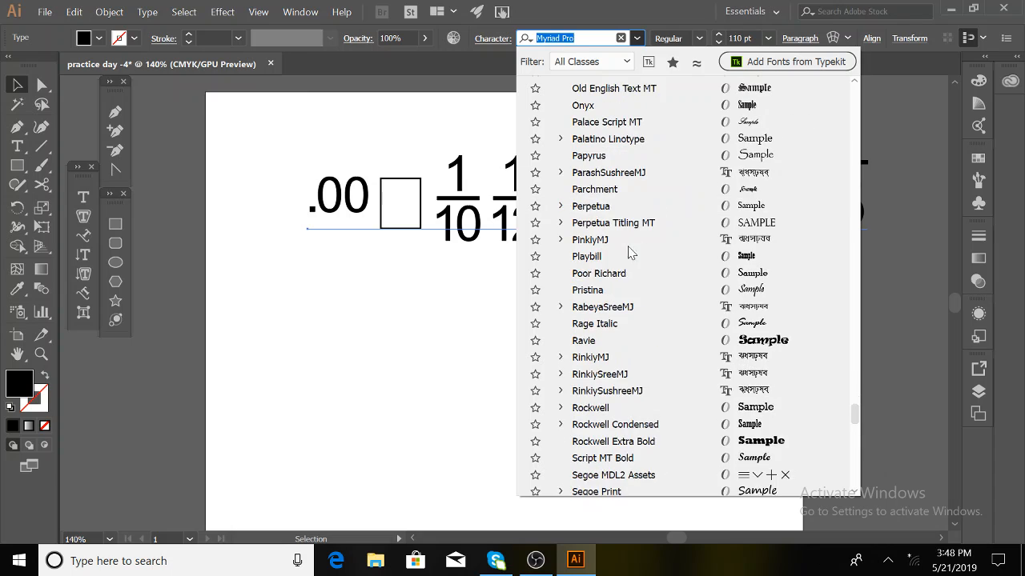
scroll(630, 269, "down", 20)
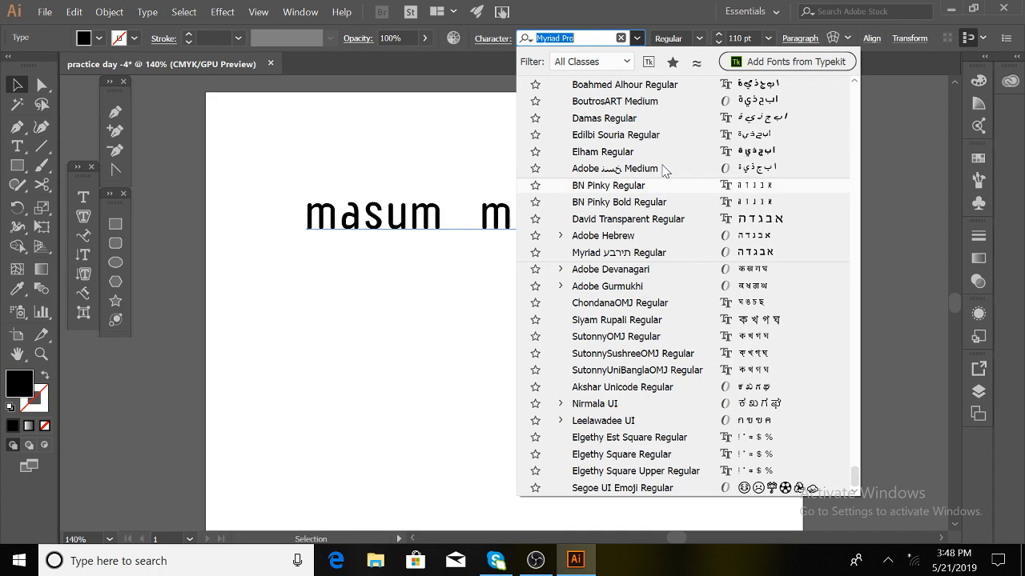
key("Down")
key("Down")
key("Down")
key("Down")
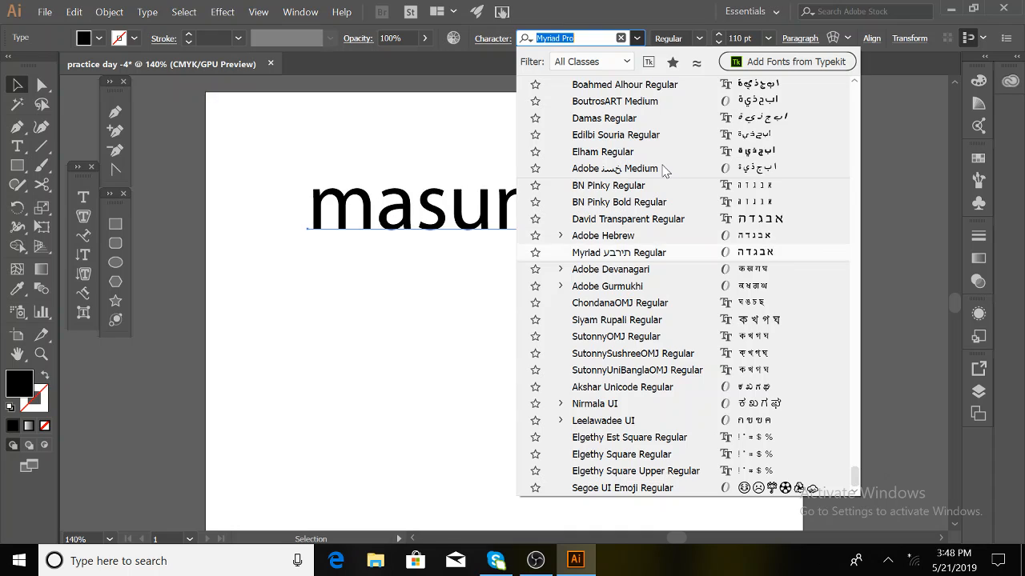
key("Down")
key("Down")
key("Down")
key("Down")
key("Down")
left_click(618, 252)
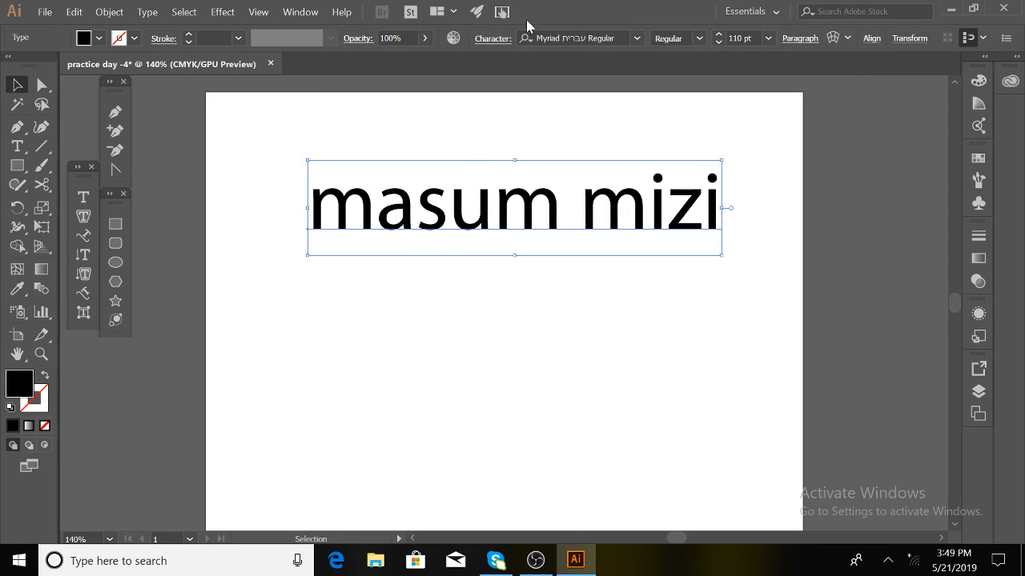
left_click(614, 37)
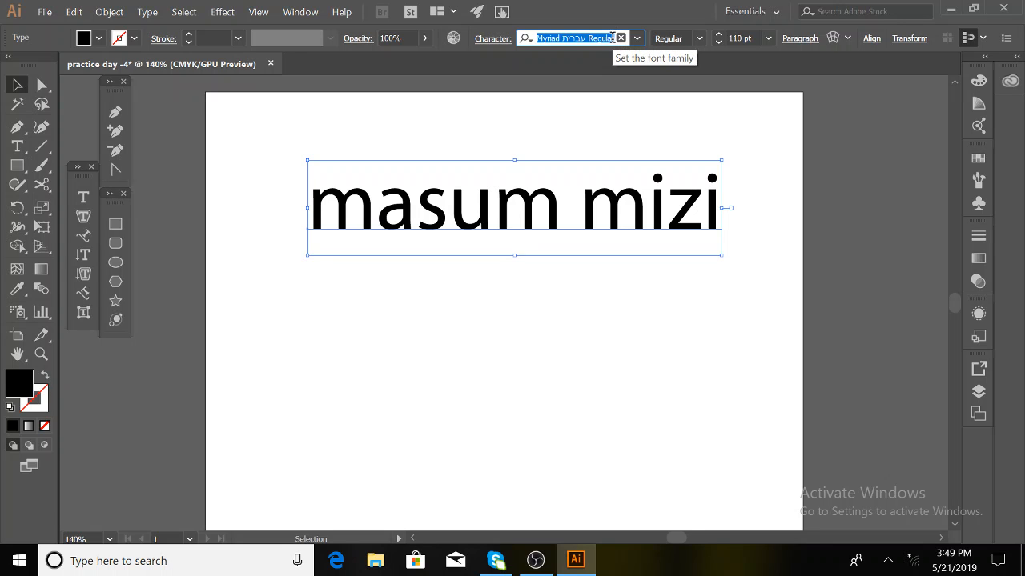
- Set the text in Nexa Bold via a 'nexa' font search and Alt-drag a copy below it
type("nexa")
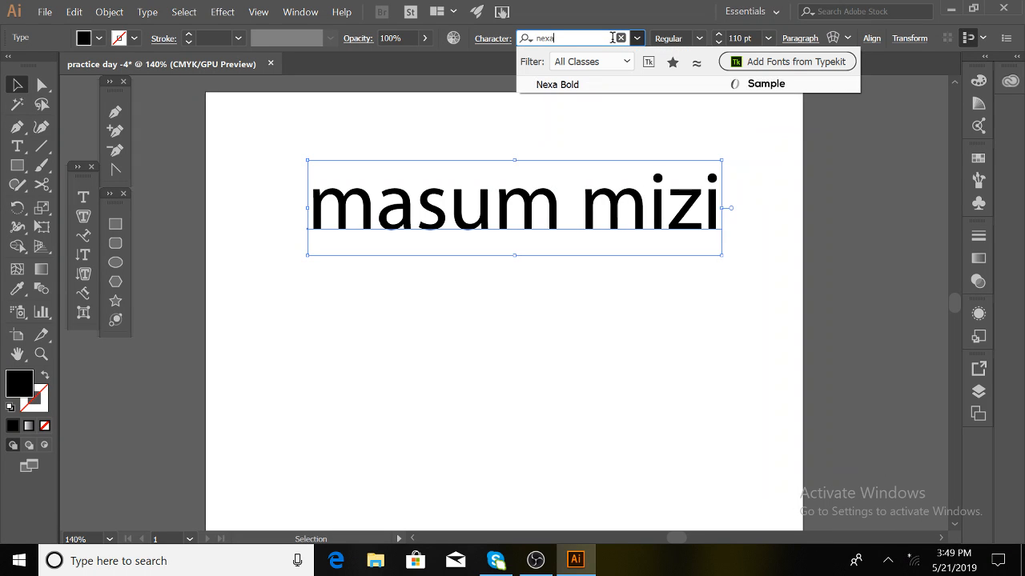
left_click(584, 86)
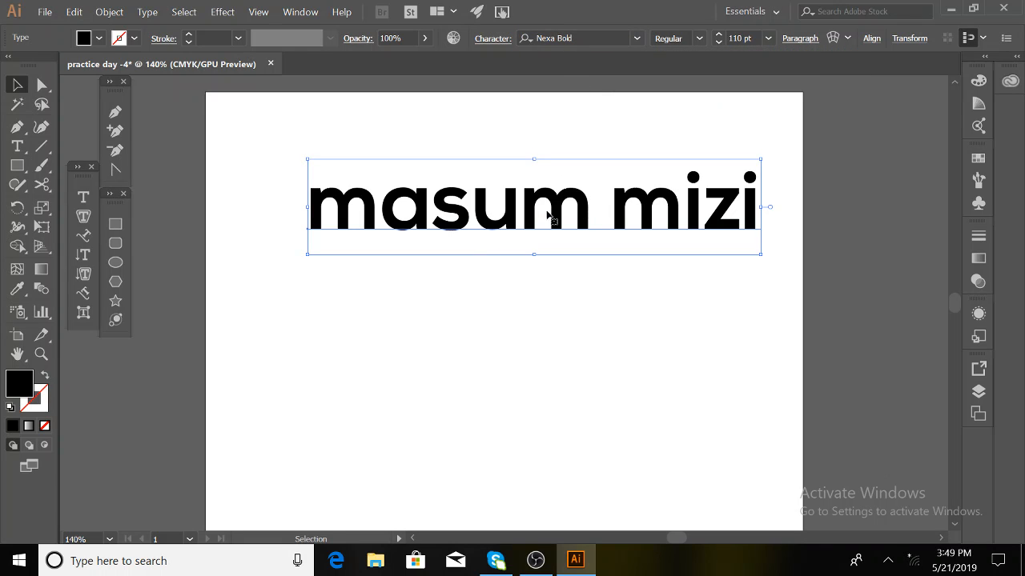
left_click_drag(546, 207, 558, 325)
- Set the lower copy in EthnocentricRg-Regular via an 'eth' search and fit it across the artboard
left_click(594, 37)
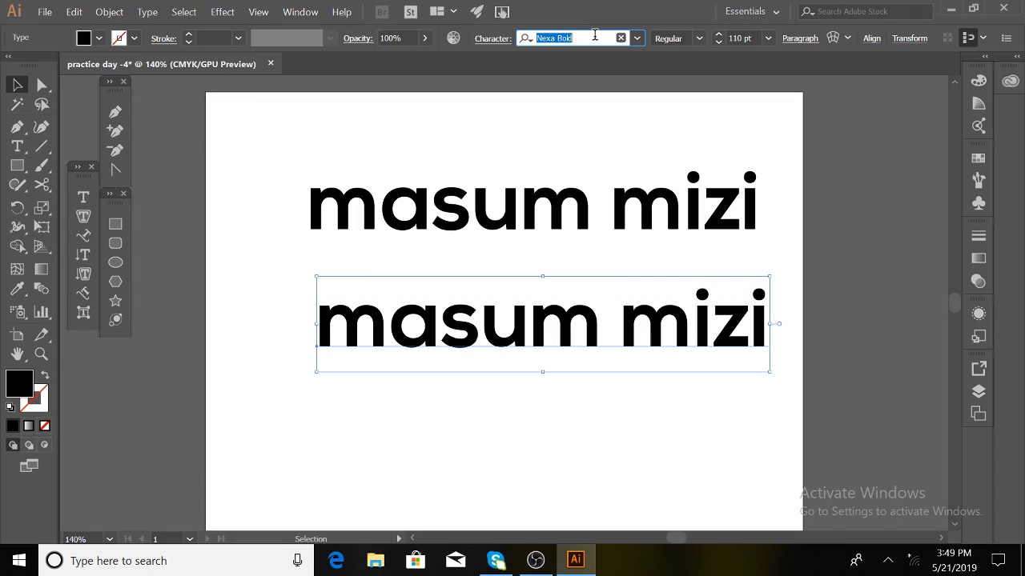
type("traj")
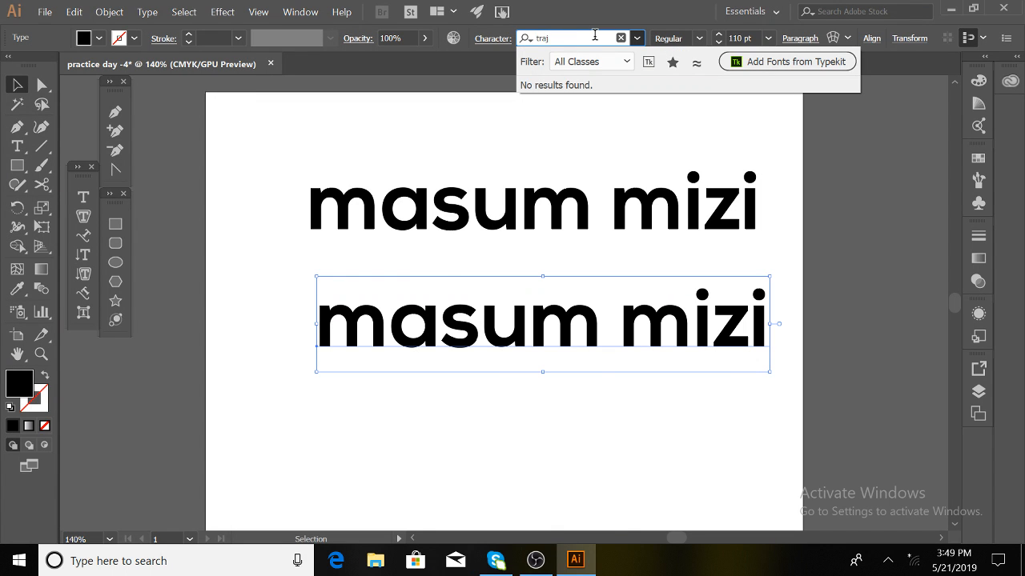
type("a")
key("BackSpace")
key("BackSpace")
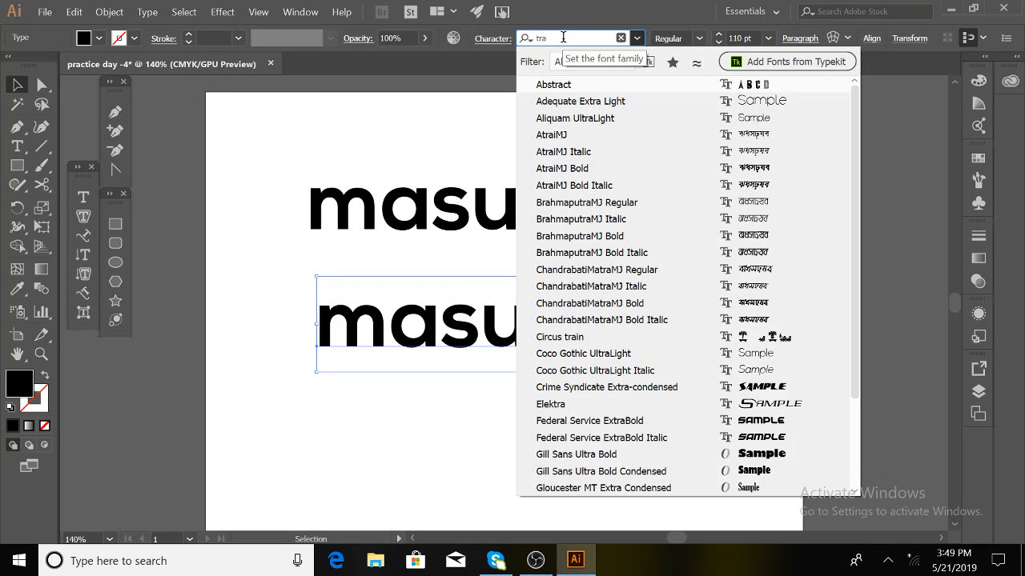
left_click_drag(563, 37, 502, 46)
type("eth")
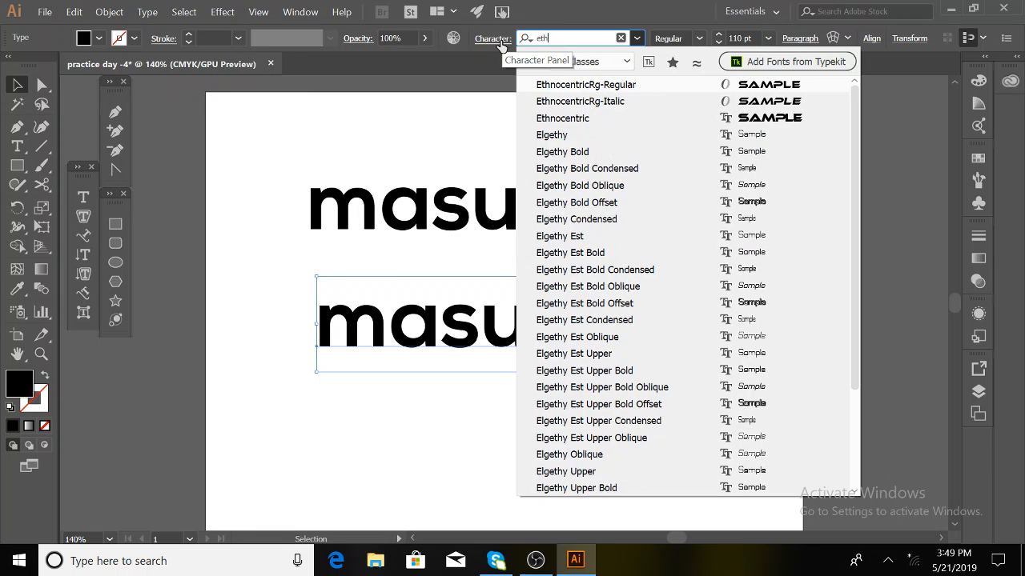
left_click(559, 84)
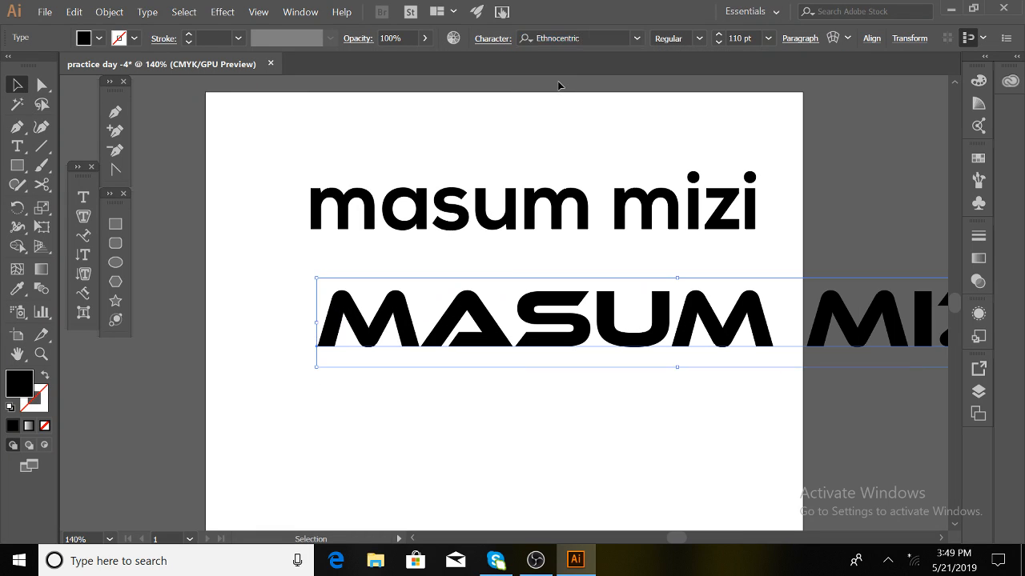
left_click_drag(664, 339, 525, 345)
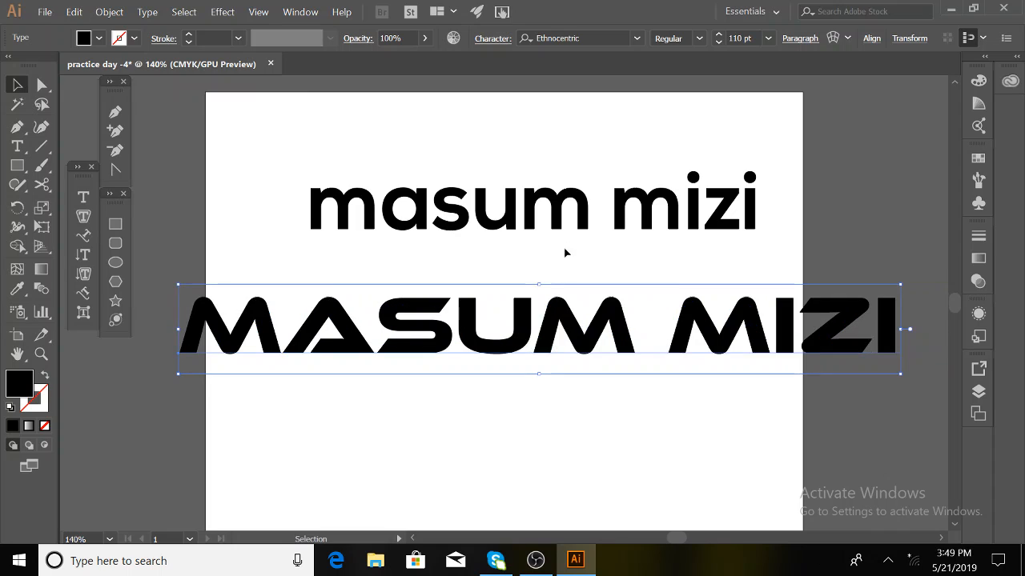
left_click(585, 210)
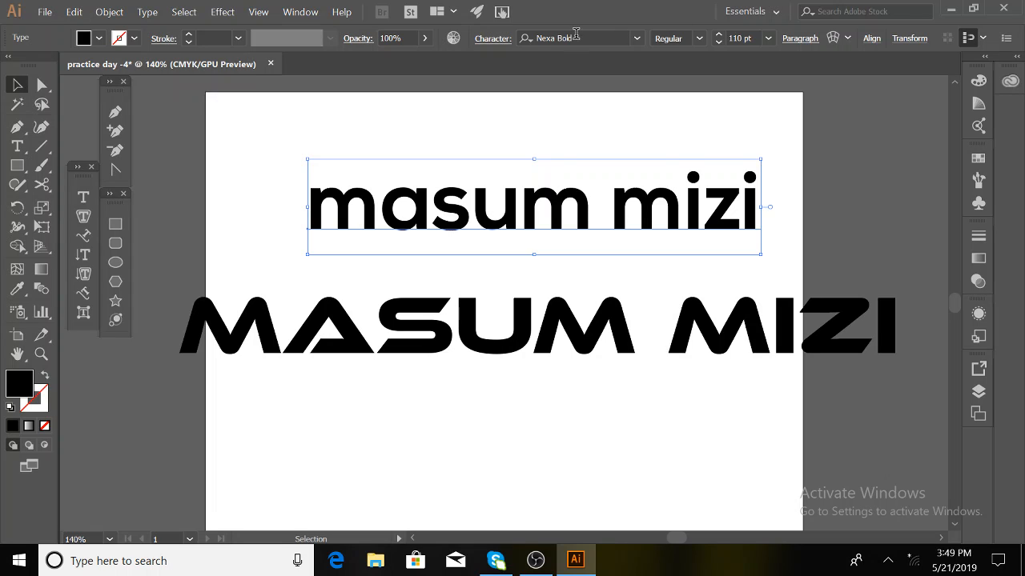
left_click(522, 317)
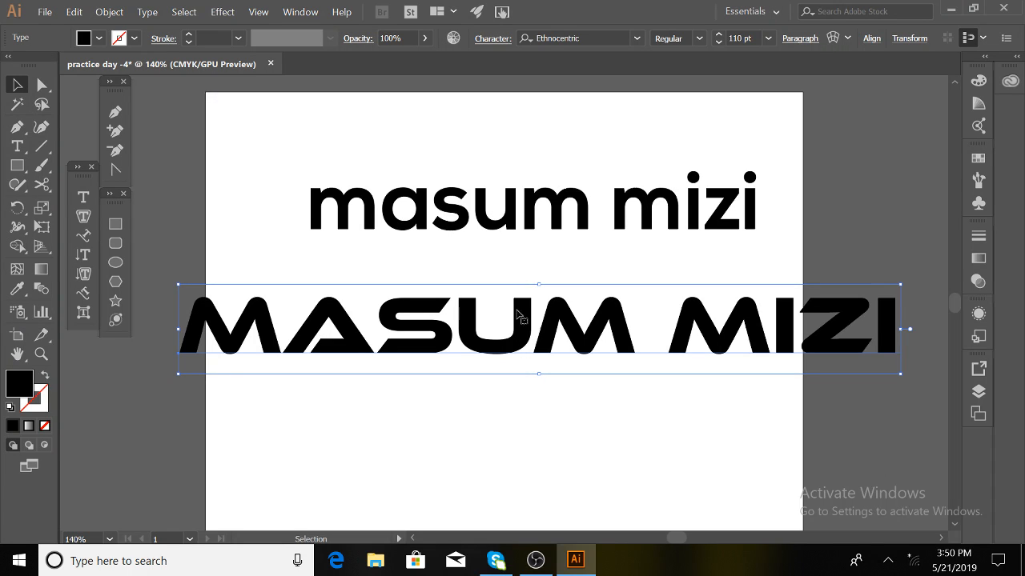
left_click(581, 40)
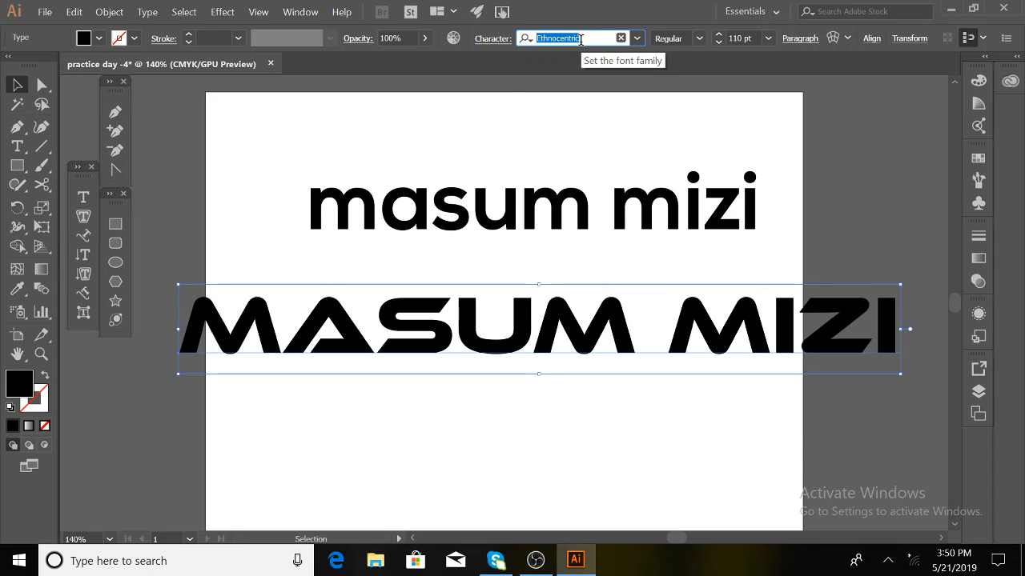
type("ador")
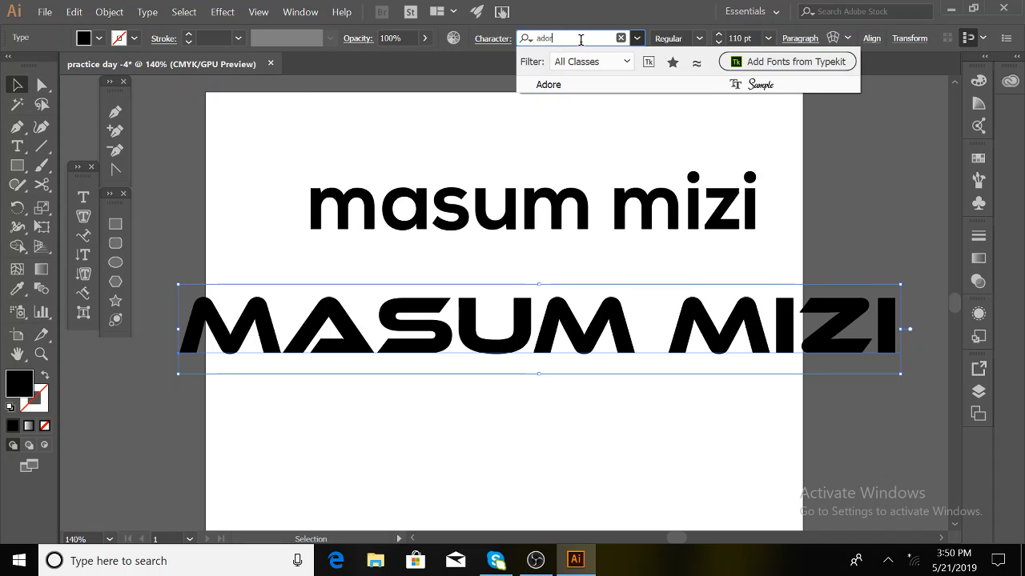
key("BackSpace")
key("BackSpace")
key("BackSpace")
key("BackSpace")
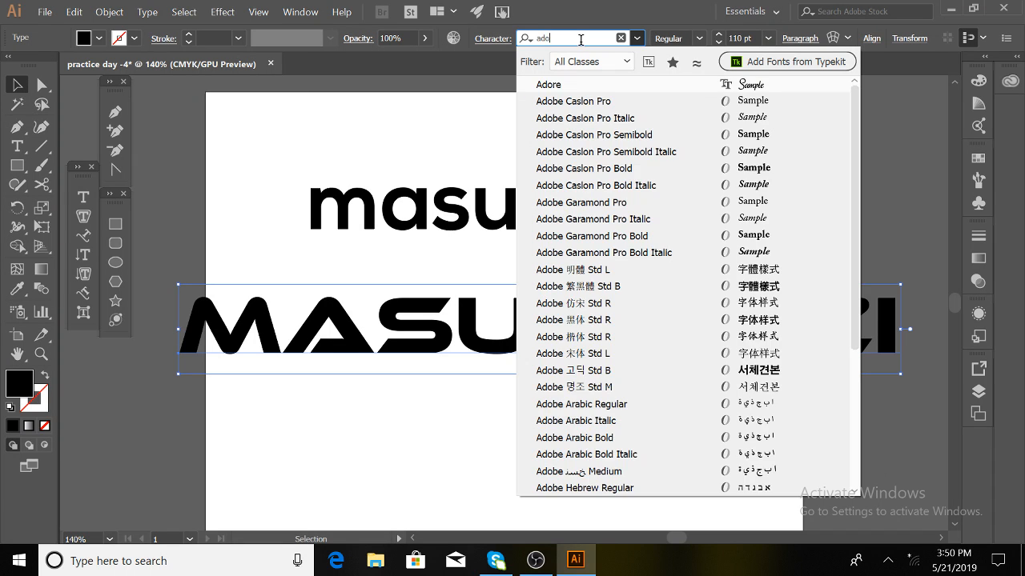
type("vr")
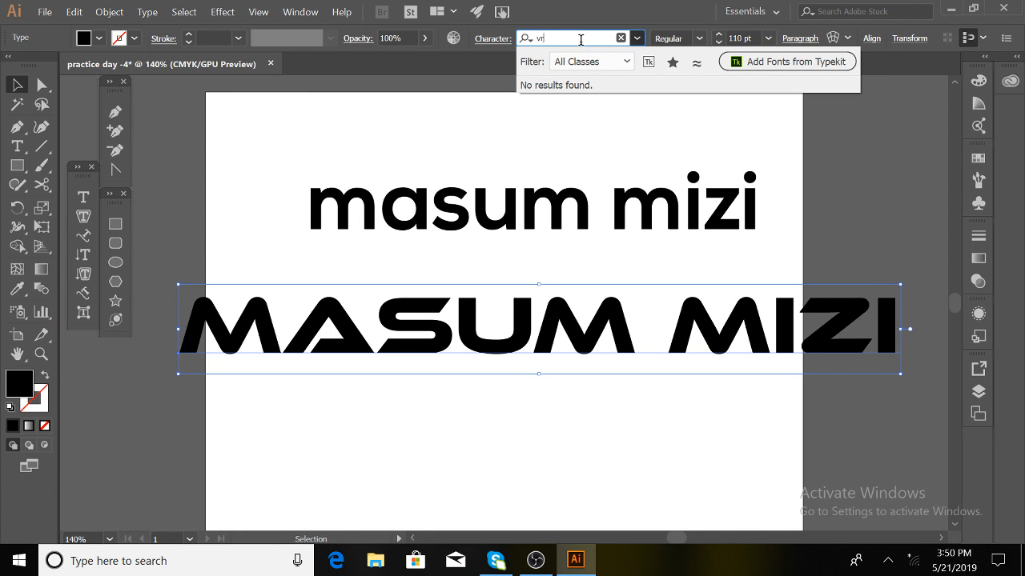
key("BackSpace")
key("BackSpace")
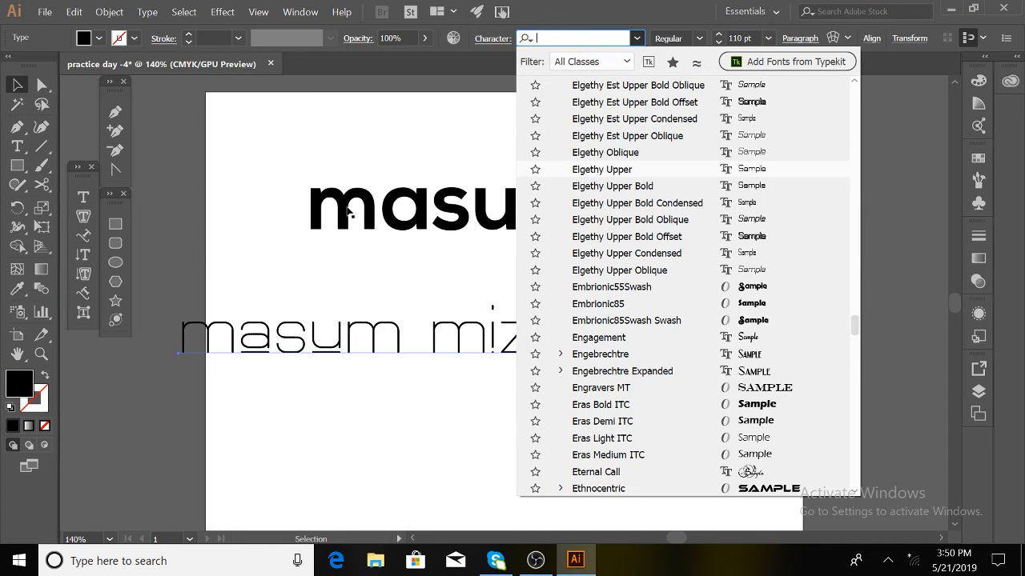
left_click(374, 151)
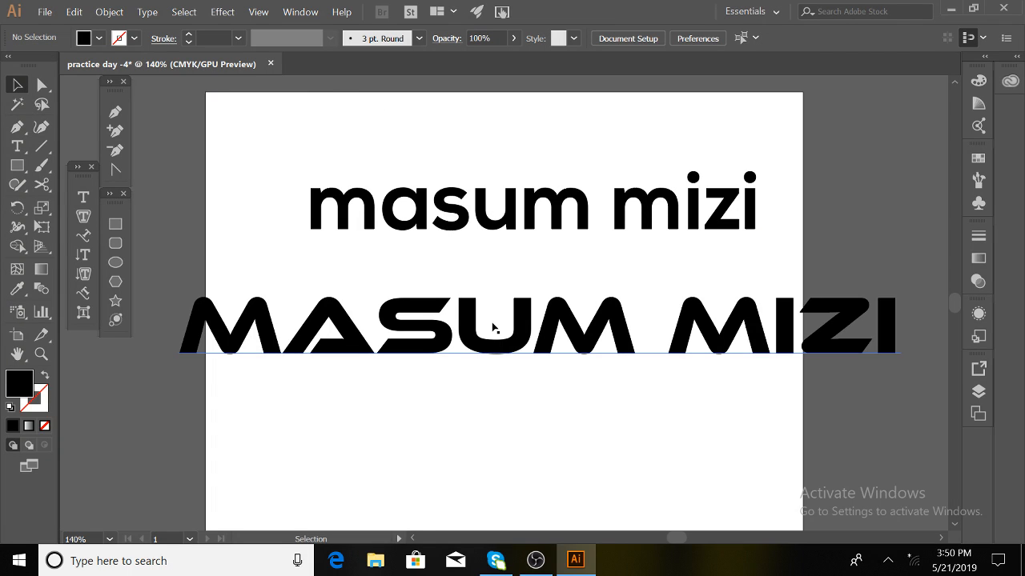
- Select the lowercase Nexa Bold line and resize it to 82.25 pt
left_click(528, 329)
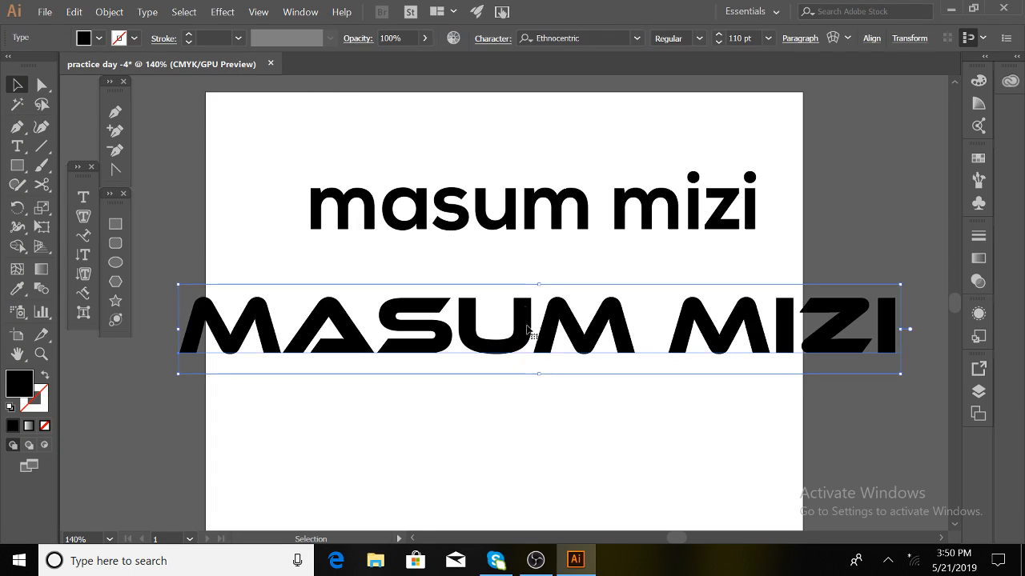
left_click(516, 228)
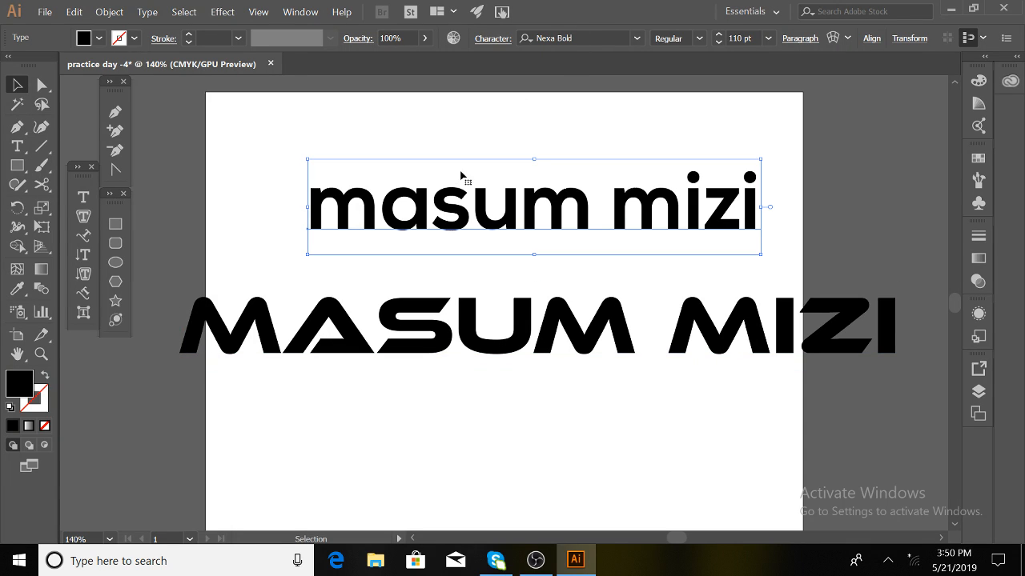
left_click(699, 42)
left_click(718, 35)
left_click(718, 36)
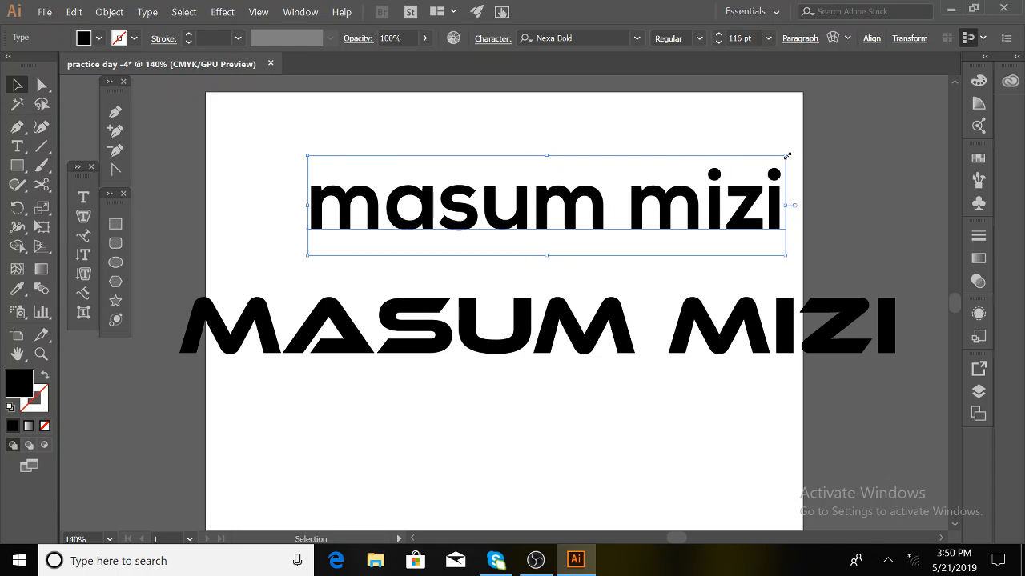
left_click_drag(787, 155, 716, 170)
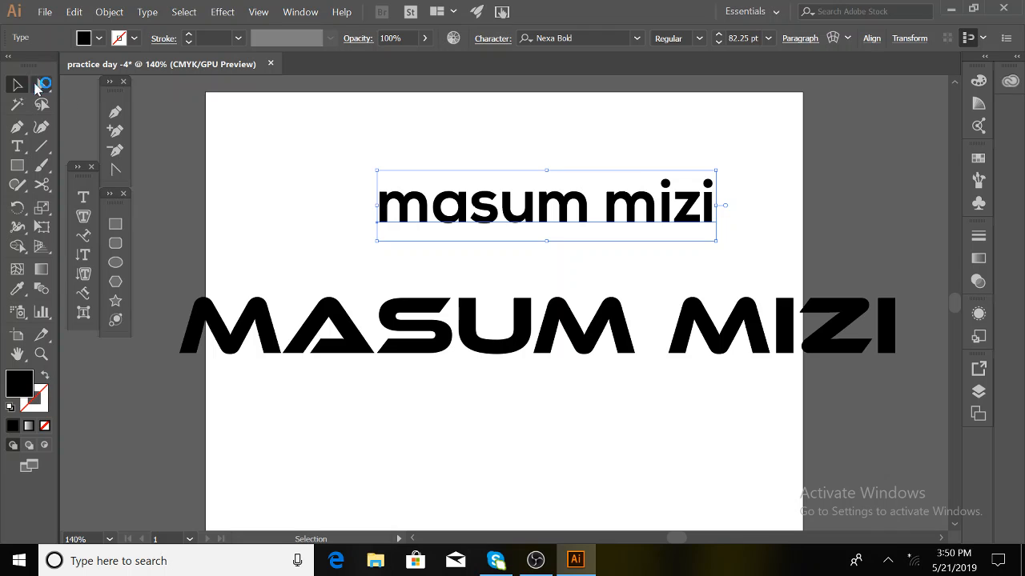
left_click_drag(565, 200, 667, 128)
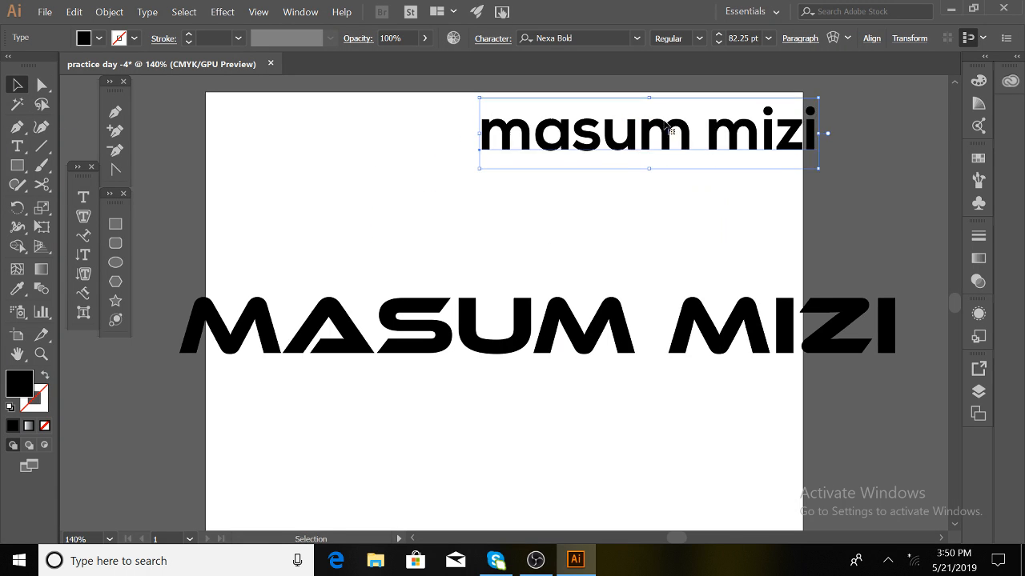
left_click_drag(613, 158, 526, 464)
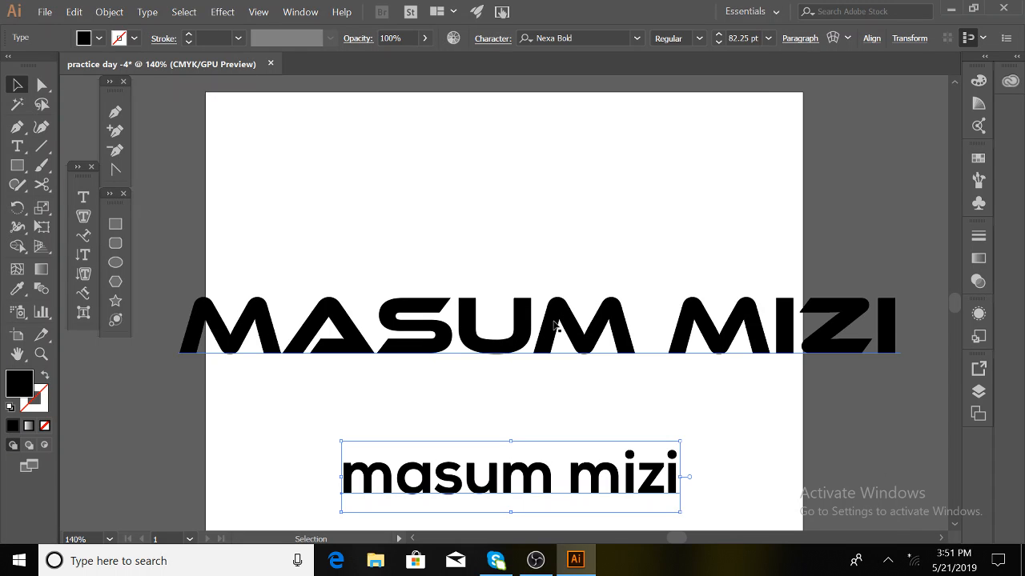
left_click_drag(554, 324, 497, 370)
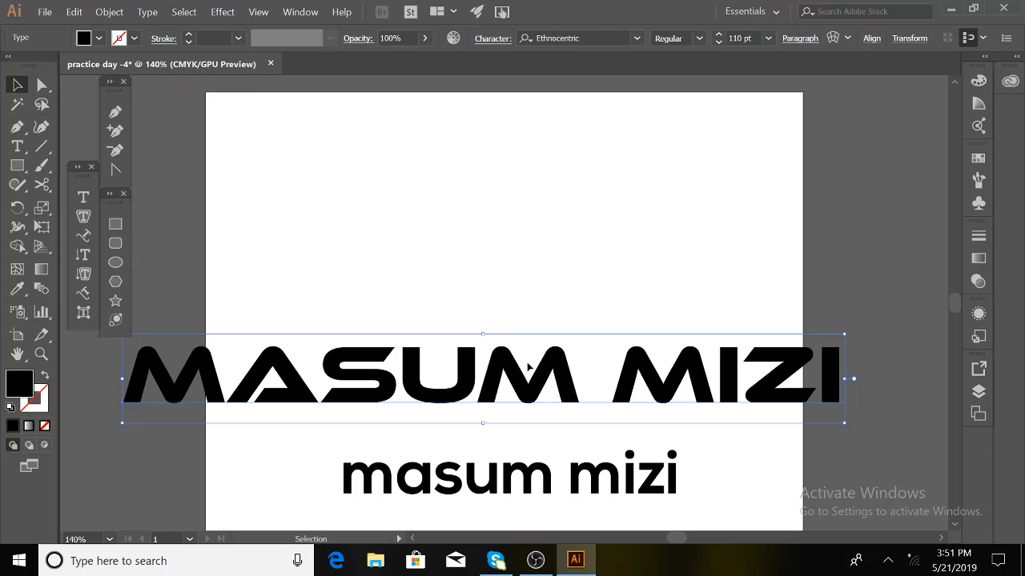
left_click_drag(530, 371, 488, 130)
left_click(571, 354)
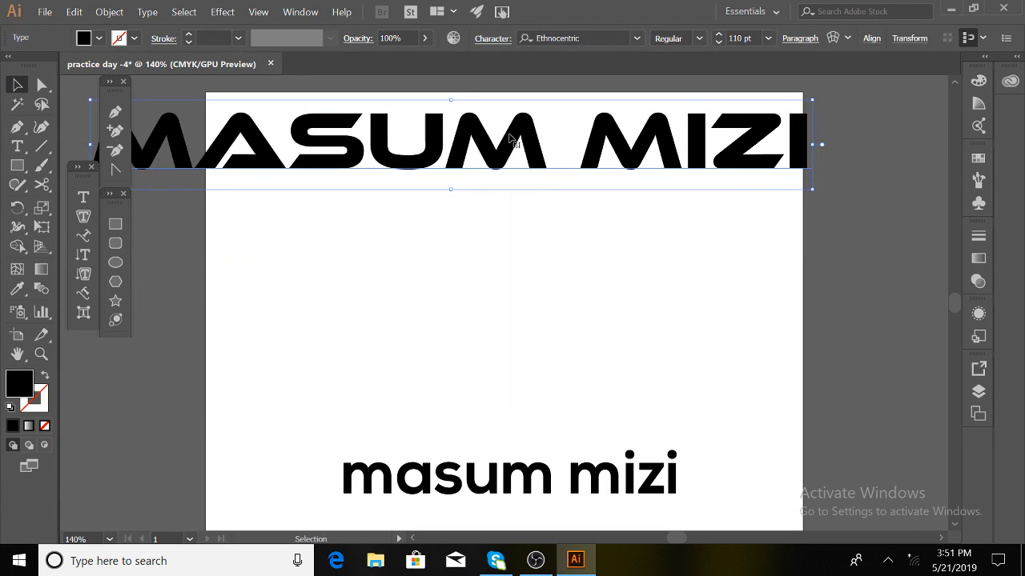
right_click(510, 136)
left_click(567, 235)
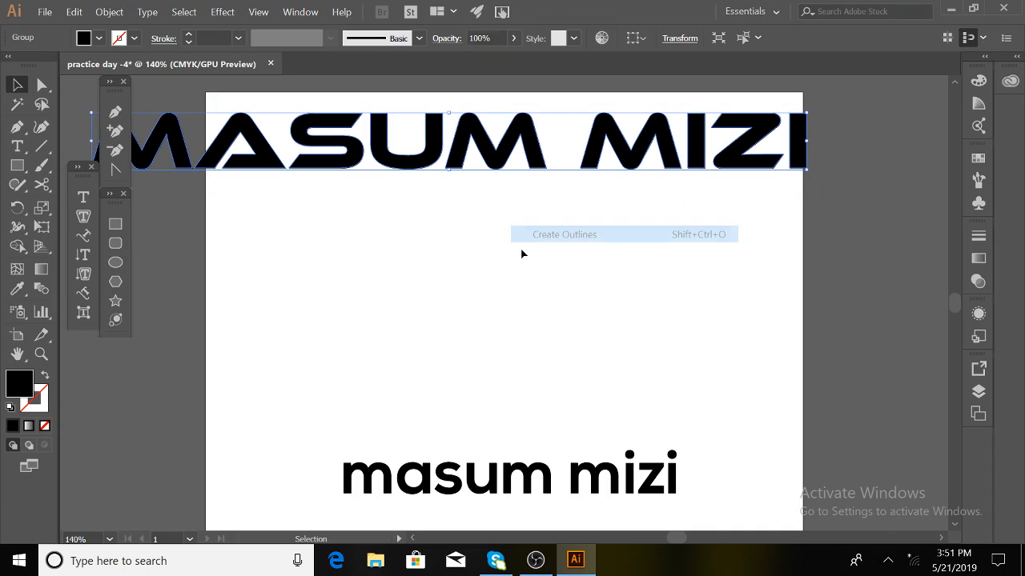
left_click(521, 253)
scroll(500, 124, "up", 3)
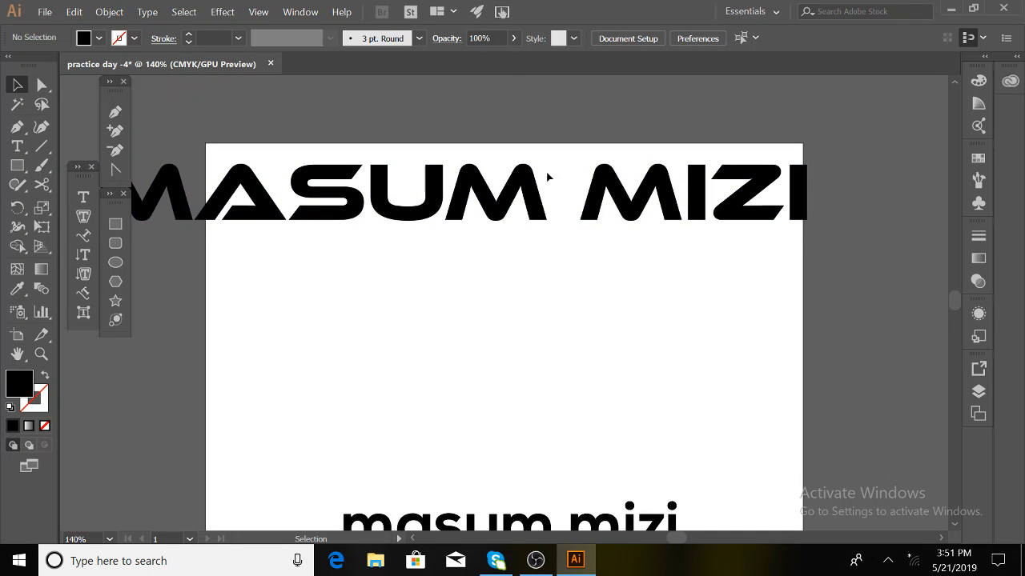
left_click_drag(515, 186, 514, 304)
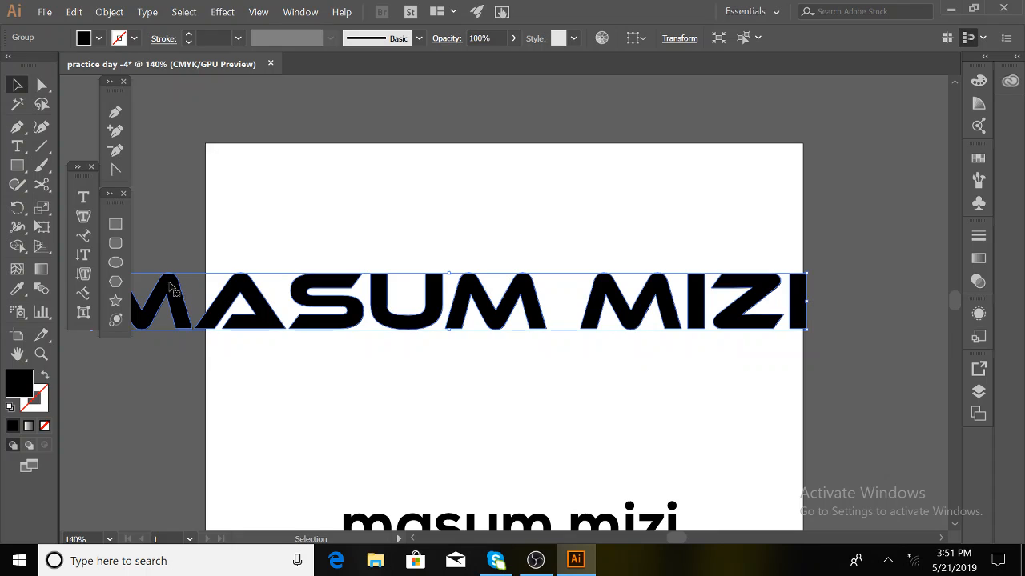
left_click(200, 241)
left_click_drag(165, 291, 199, 233)
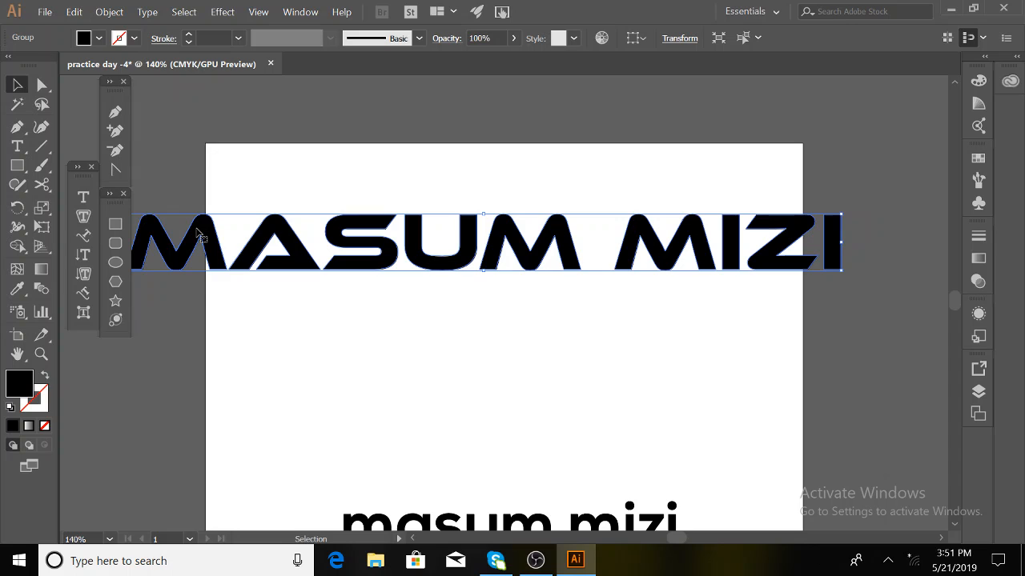
left_click(322, 468)
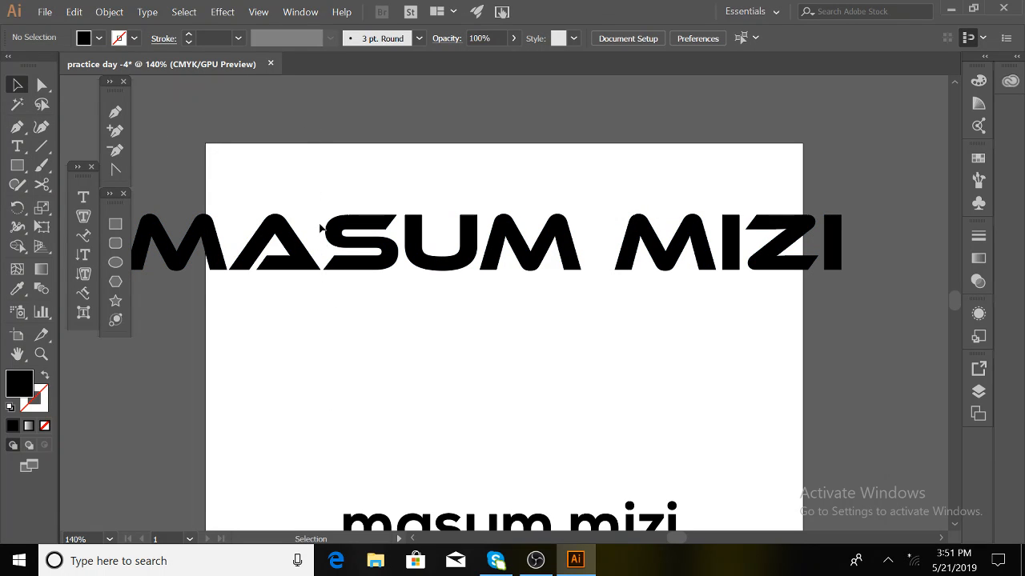
left_click(325, 234)
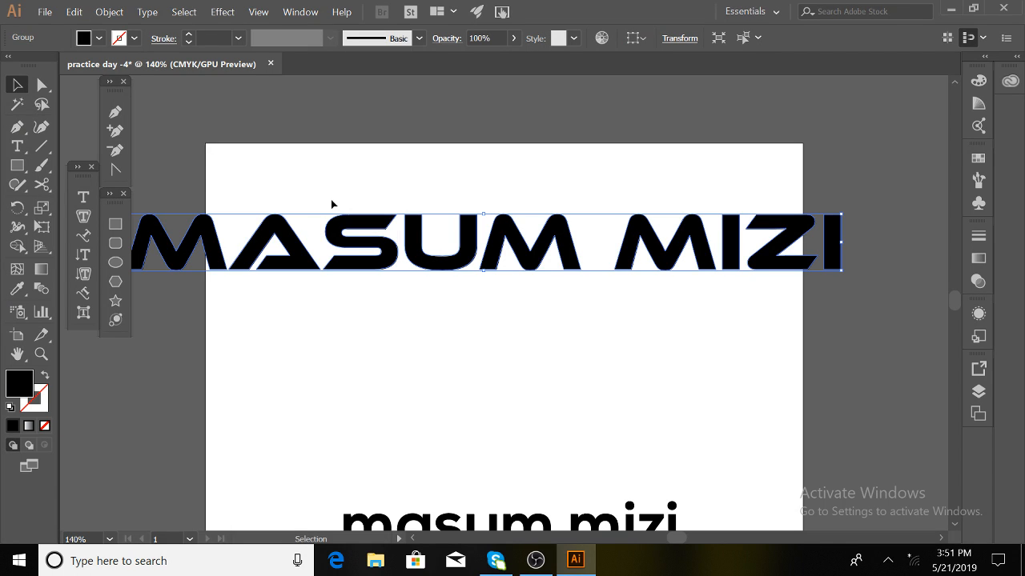
left_click(585, 334)
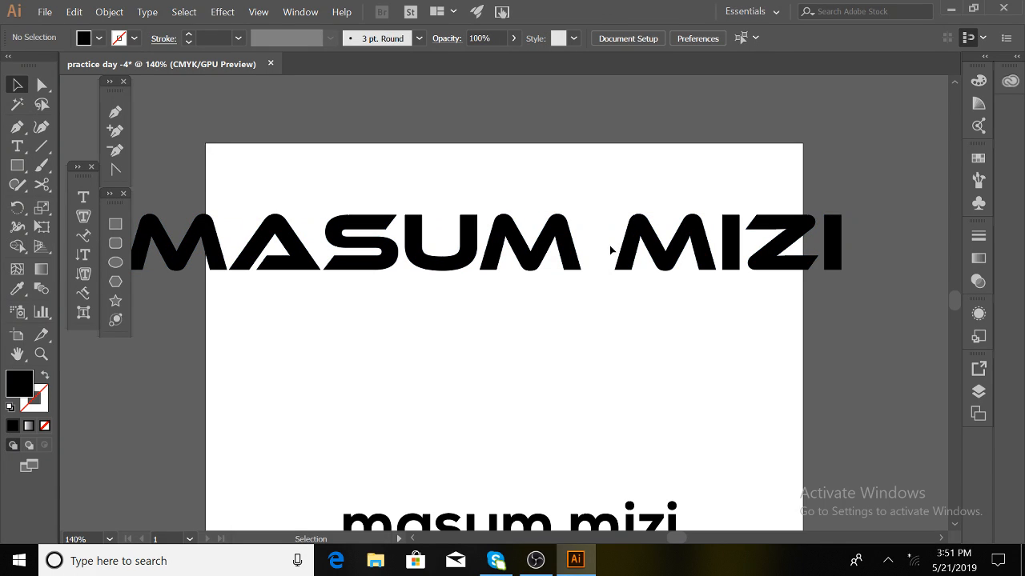
left_click_drag(520, 215, 527, 454)
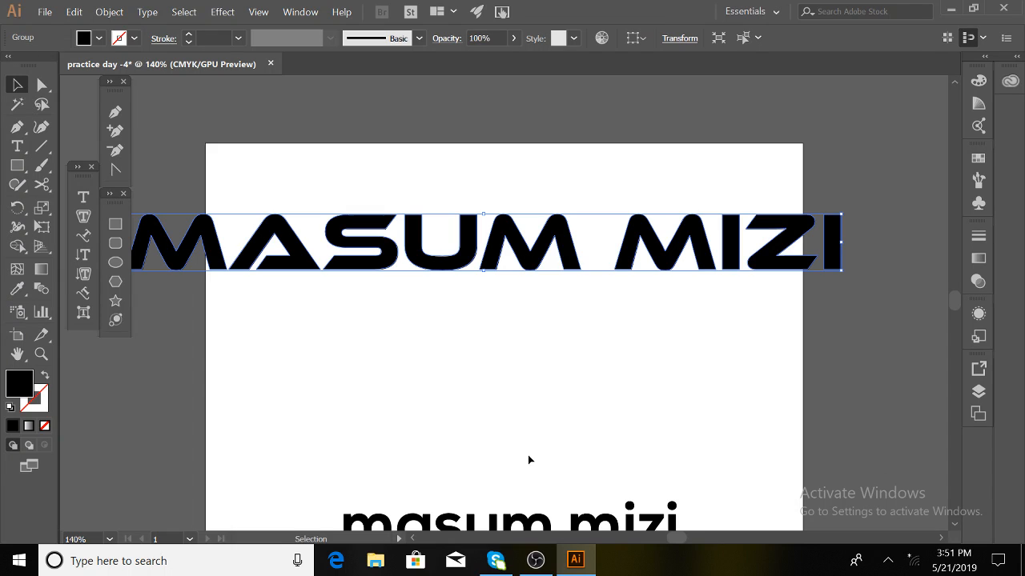
left_click(535, 384)
left_click_drag(504, 228, 489, 174)
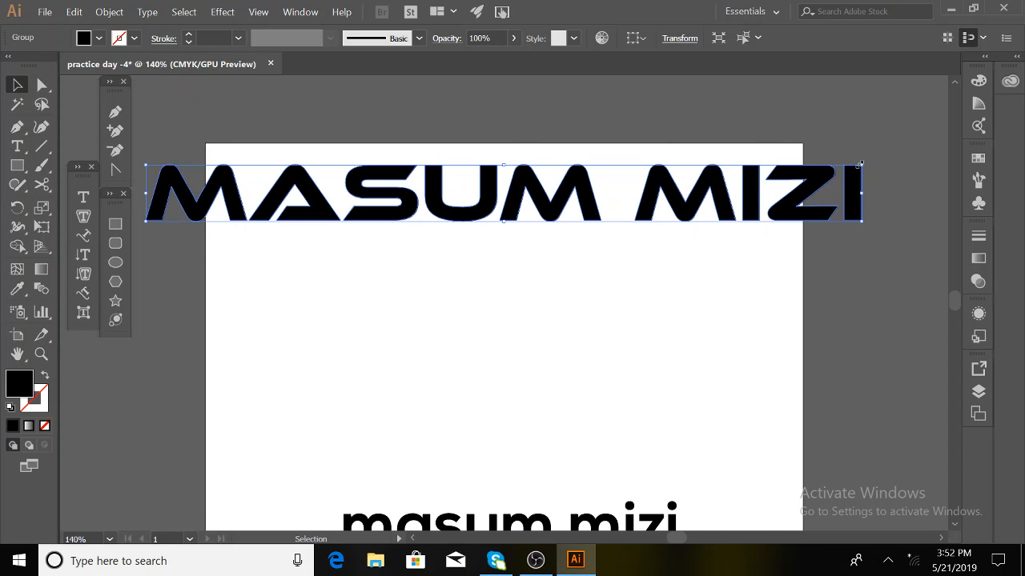
left_click_drag(861, 164, 811, 193)
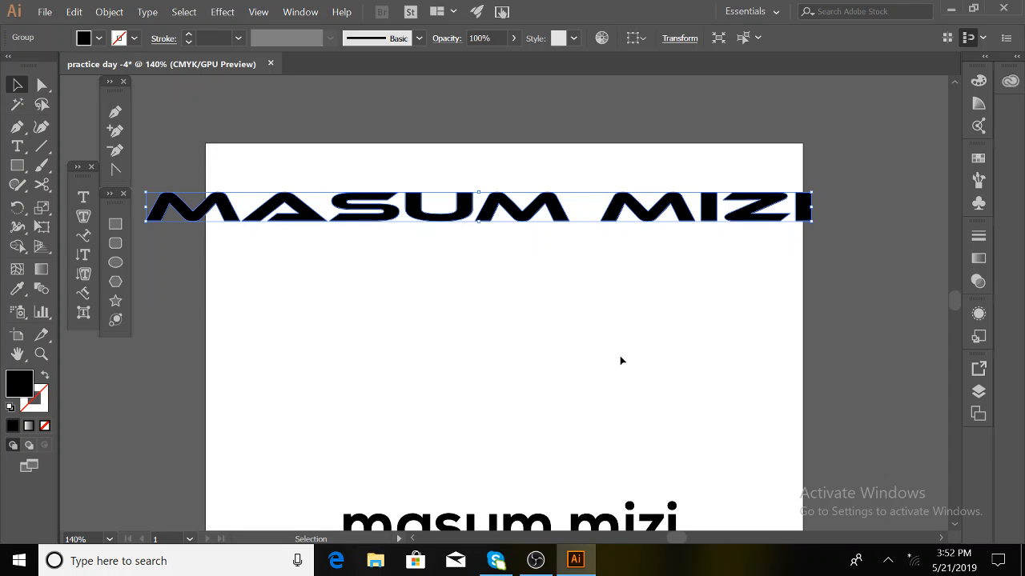
key("ctrl+z")
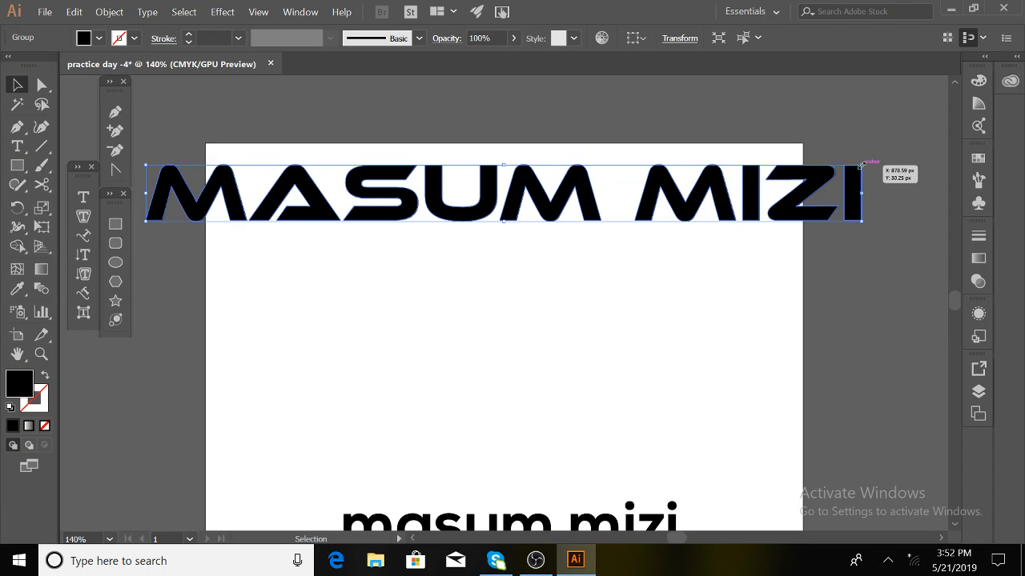
left_click_drag(861, 165, 885, 169)
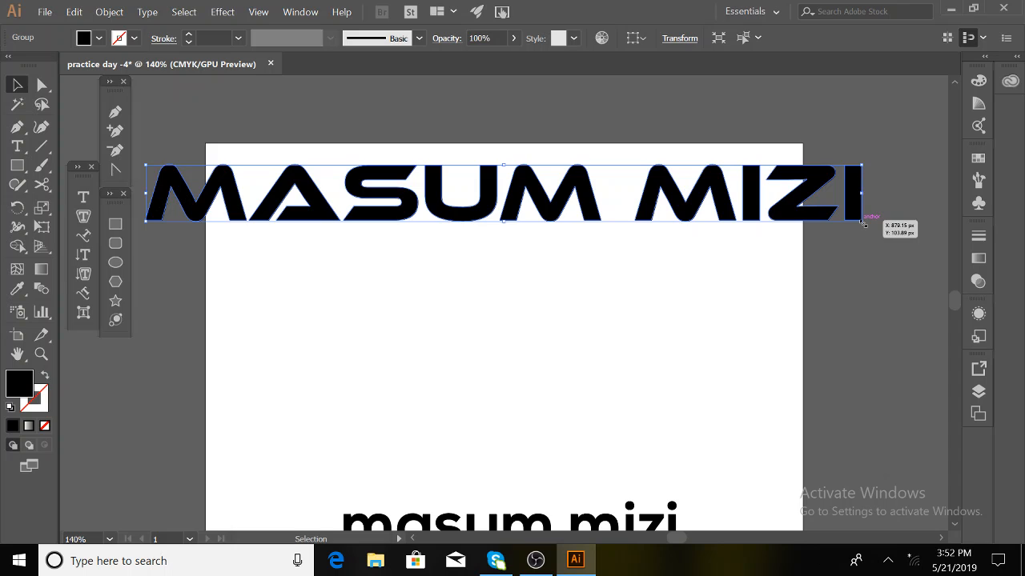
left_click_drag(862, 223, 769, 202)
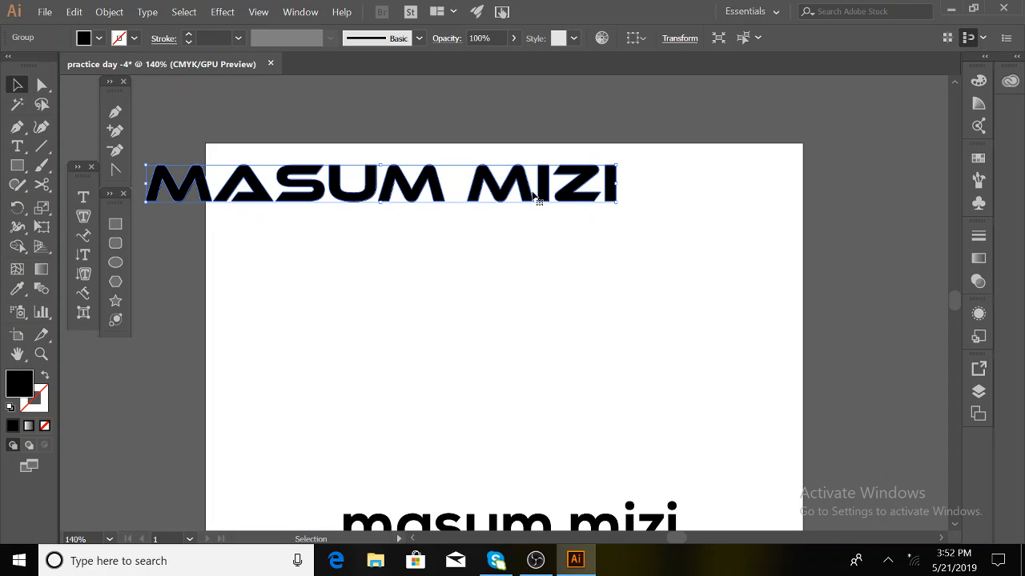
left_click_drag(550, 189, 701, 177)
left_click(600, 159)
left_click_drag(601, 175, 701, 185)
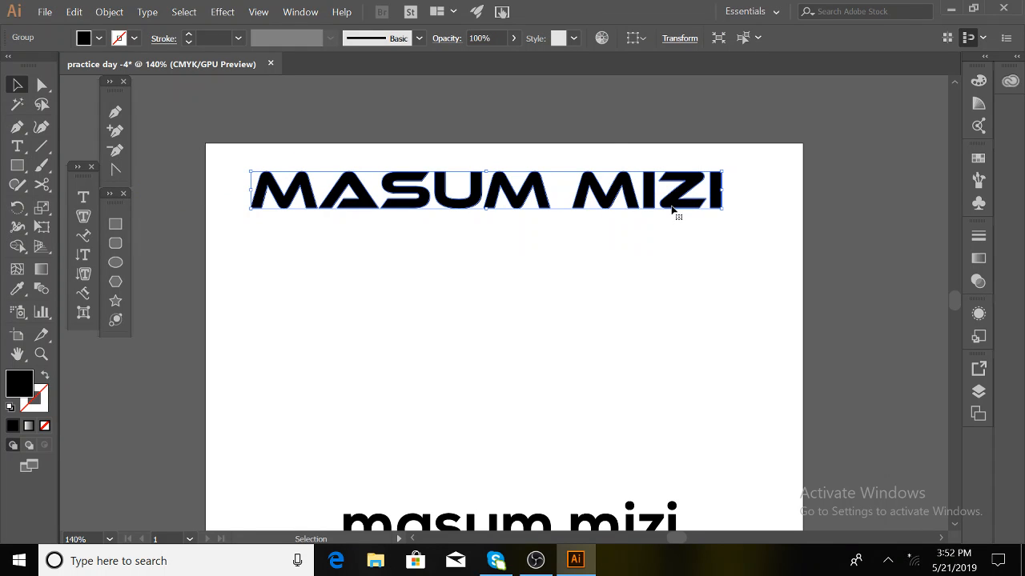
left_click_drag(671, 209, 764, 281)
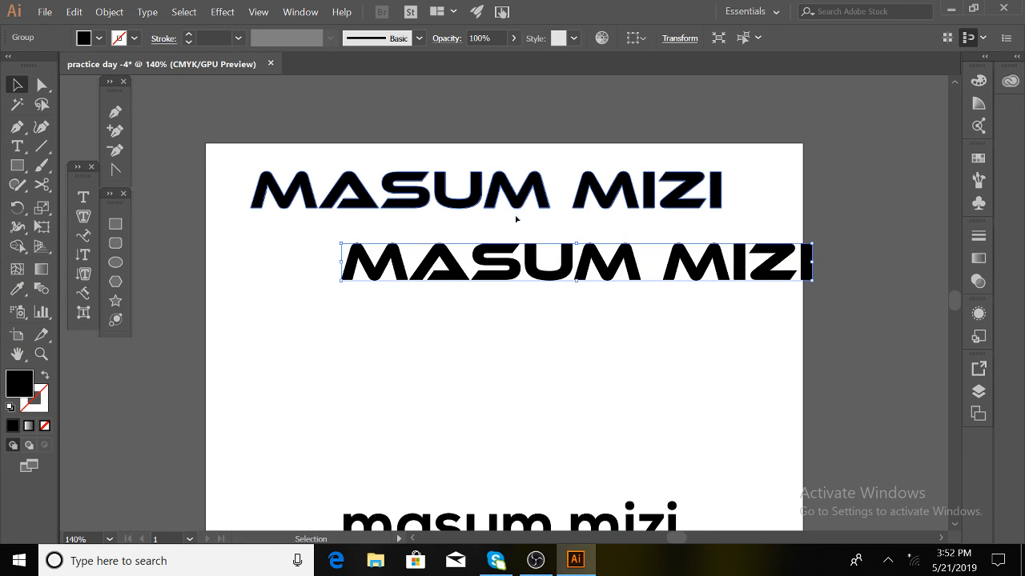
left_click_drag(521, 208, 510, 318)
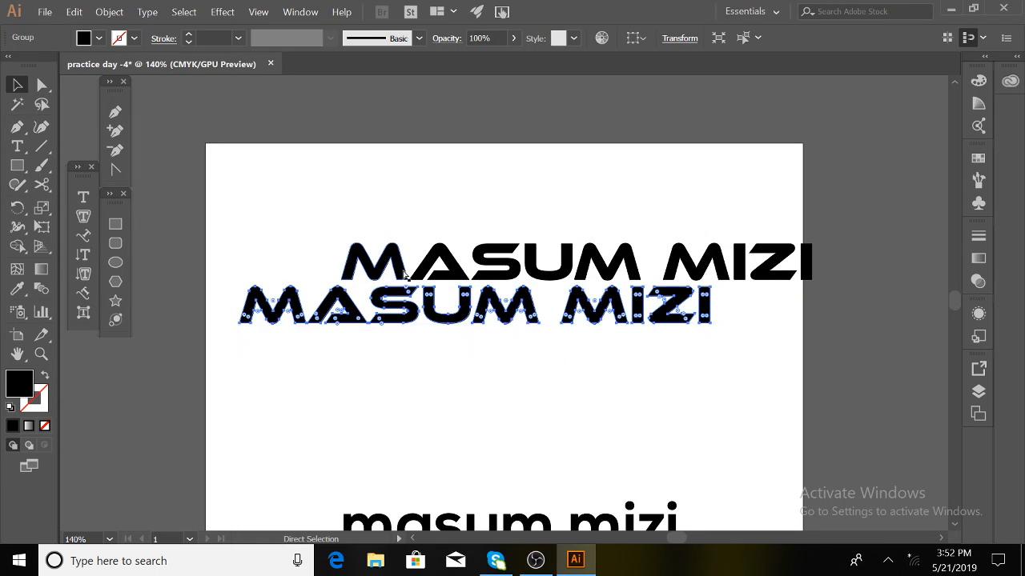
key("ctrl+z")
left_click_drag(398, 217, 369, 318)
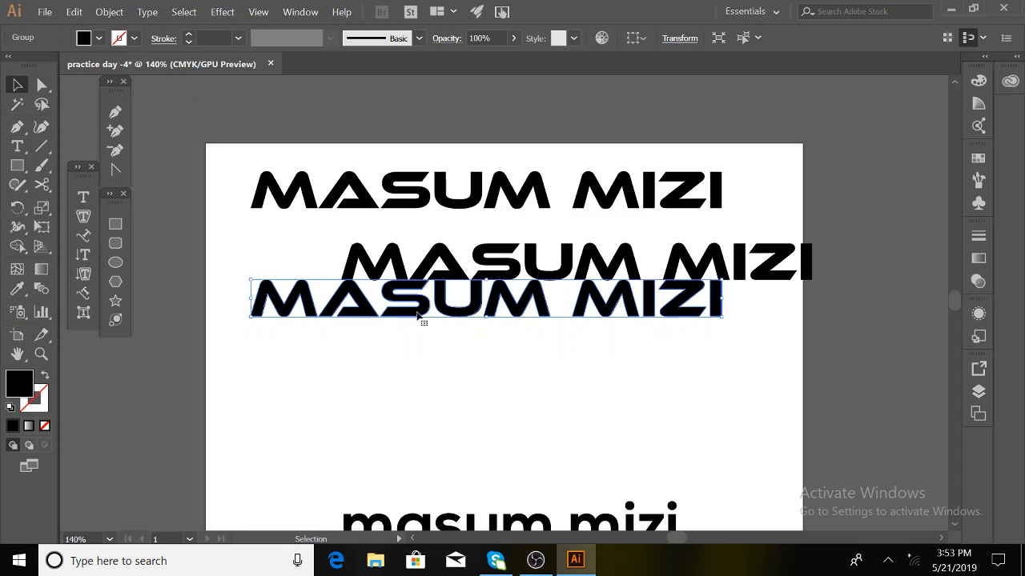
key("Delete")
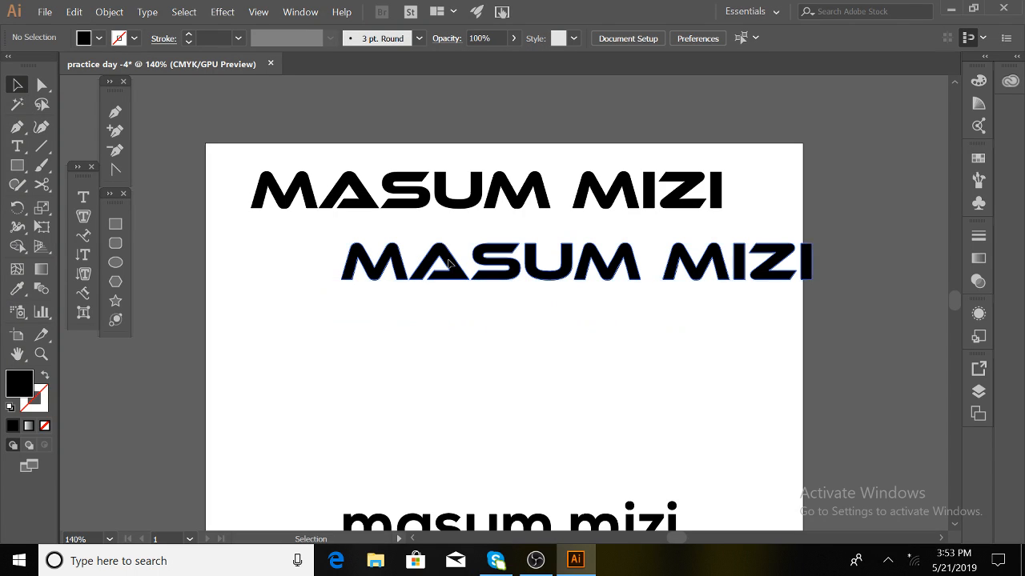
left_click(448, 265)
key("Delete")
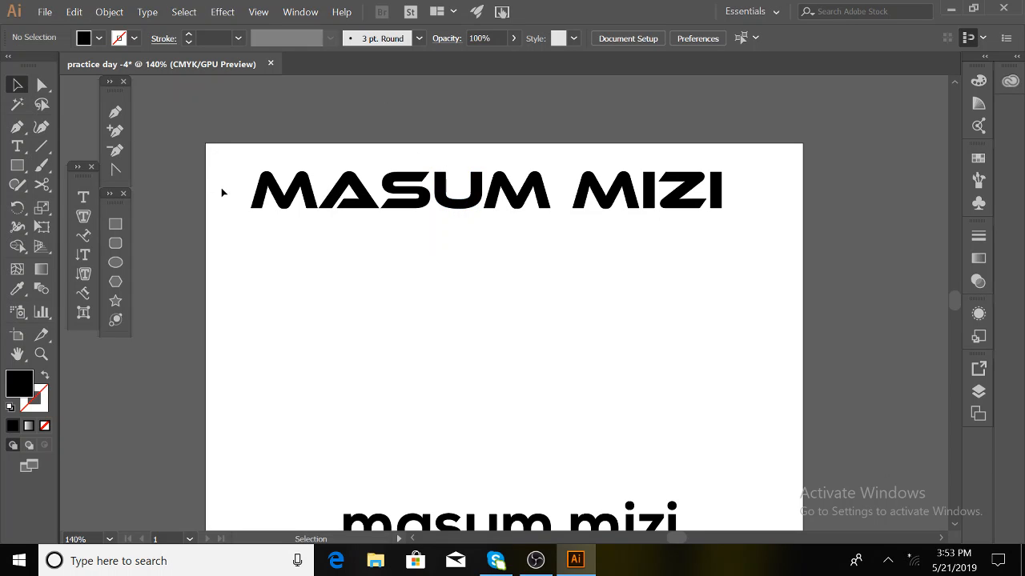
left_click(315, 203)
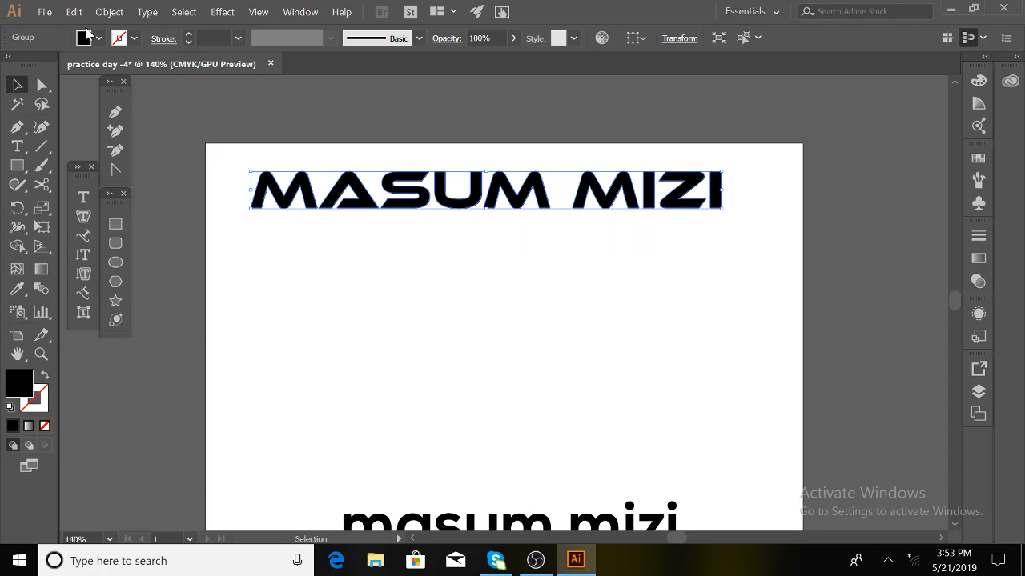
left_click(81, 85)
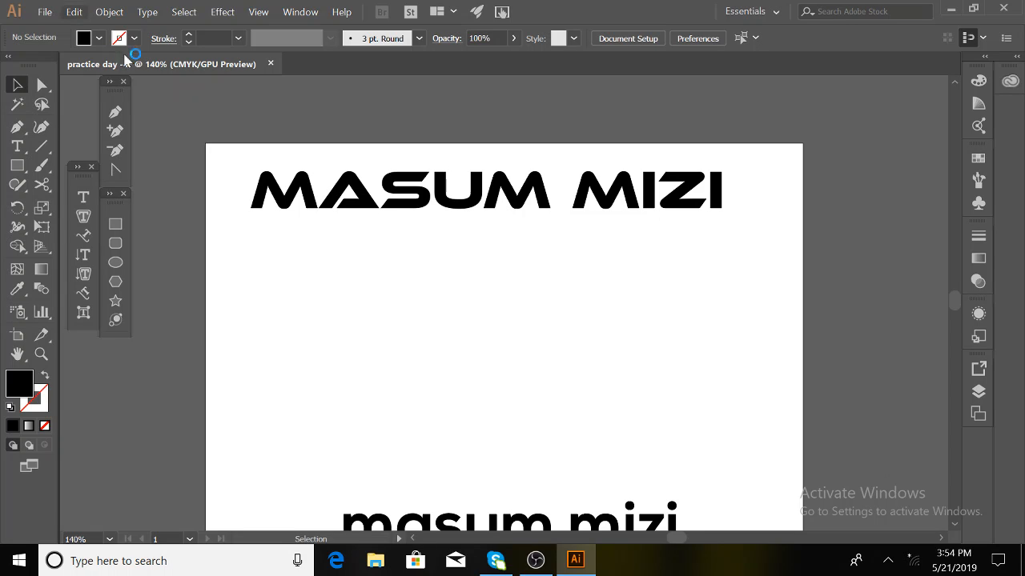
left_click(309, 198)
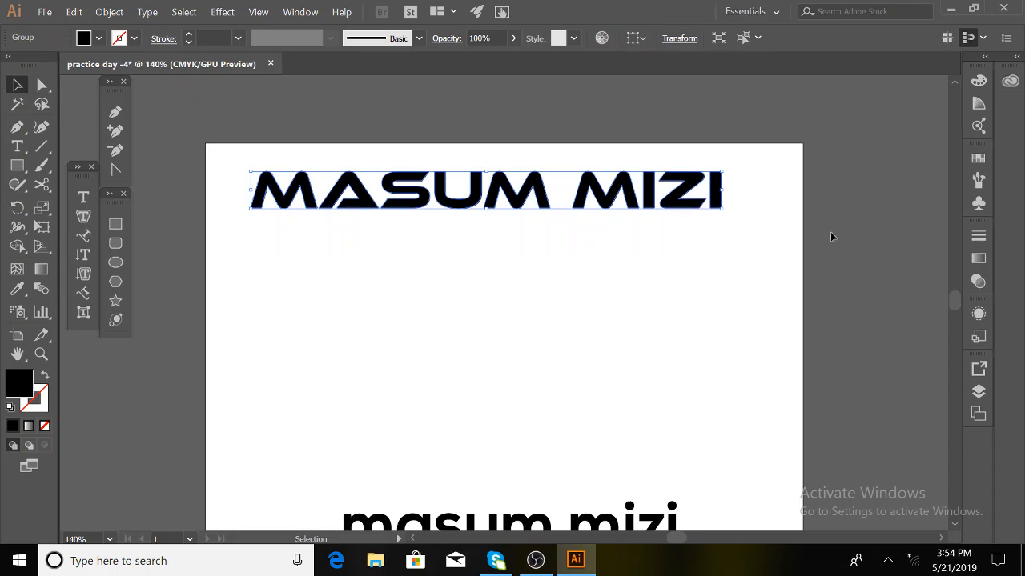
left_click(99, 38)
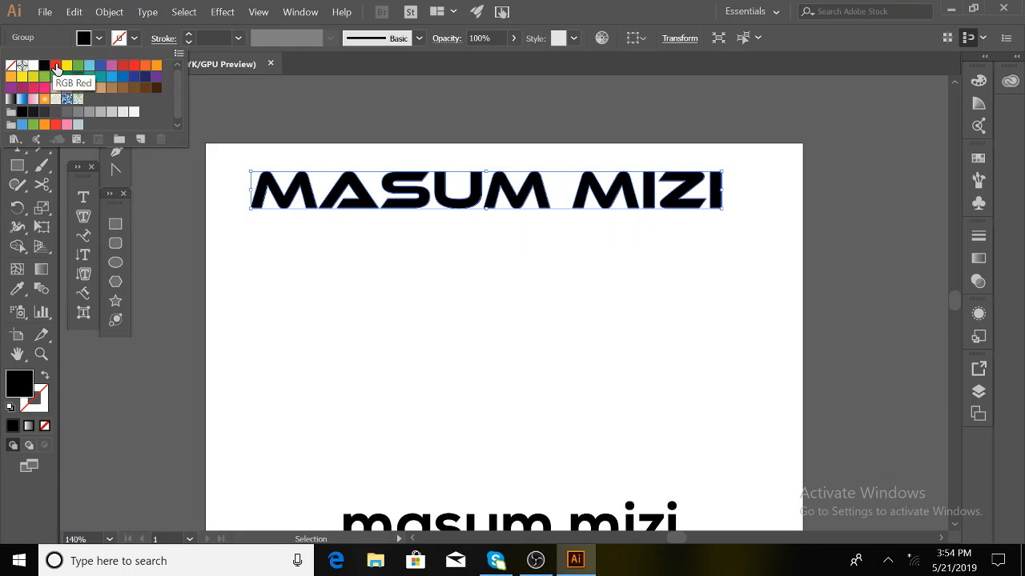
left_click(55, 65)
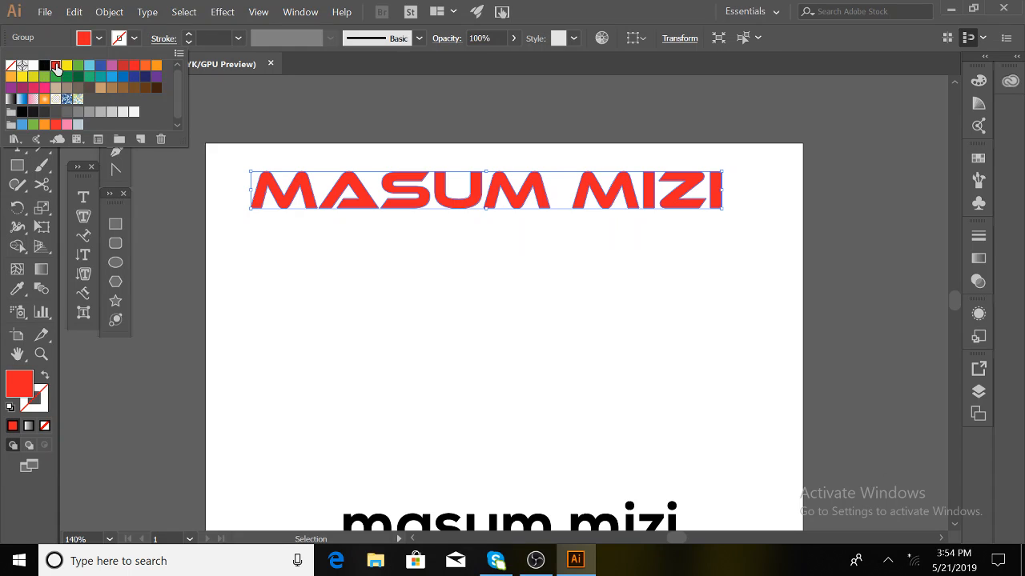
left_click(642, 355)
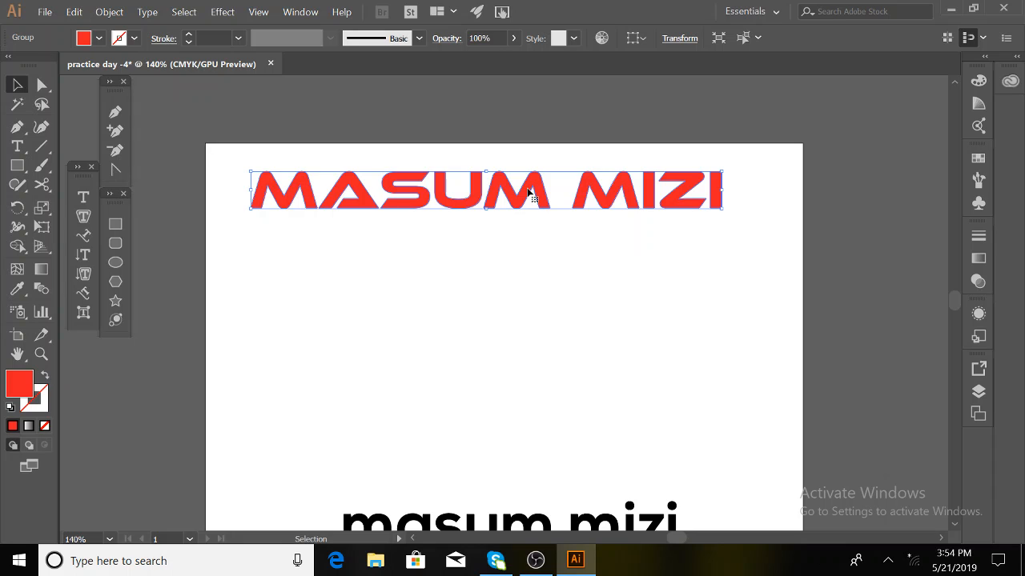
left_click(98, 39)
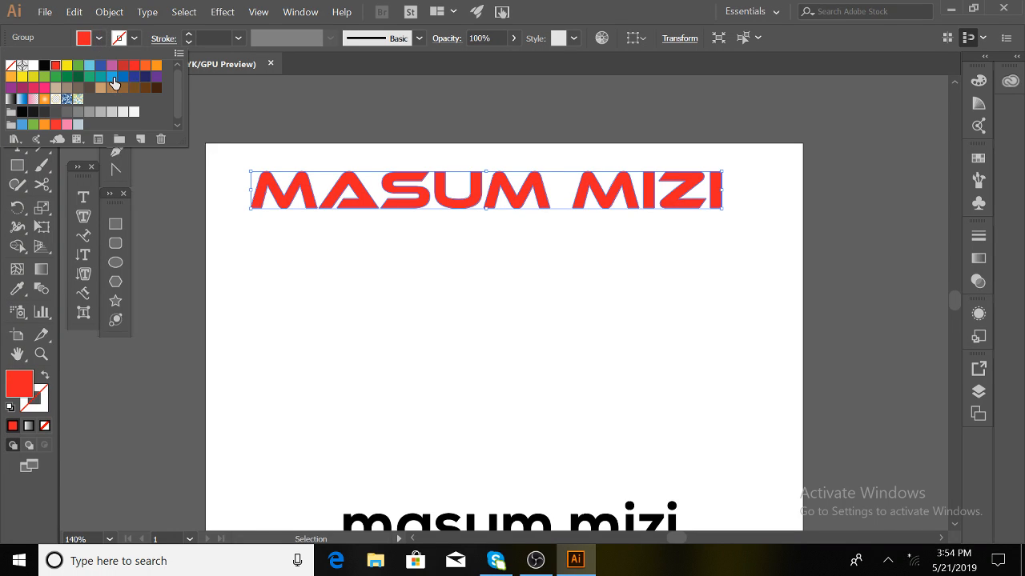
left_click(117, 79)
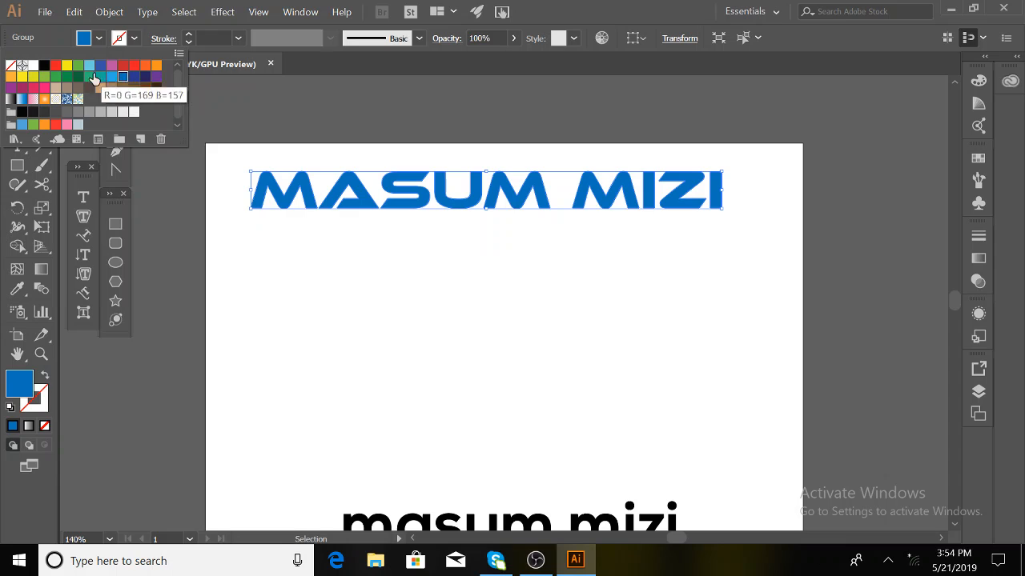
left_click(68, 65)
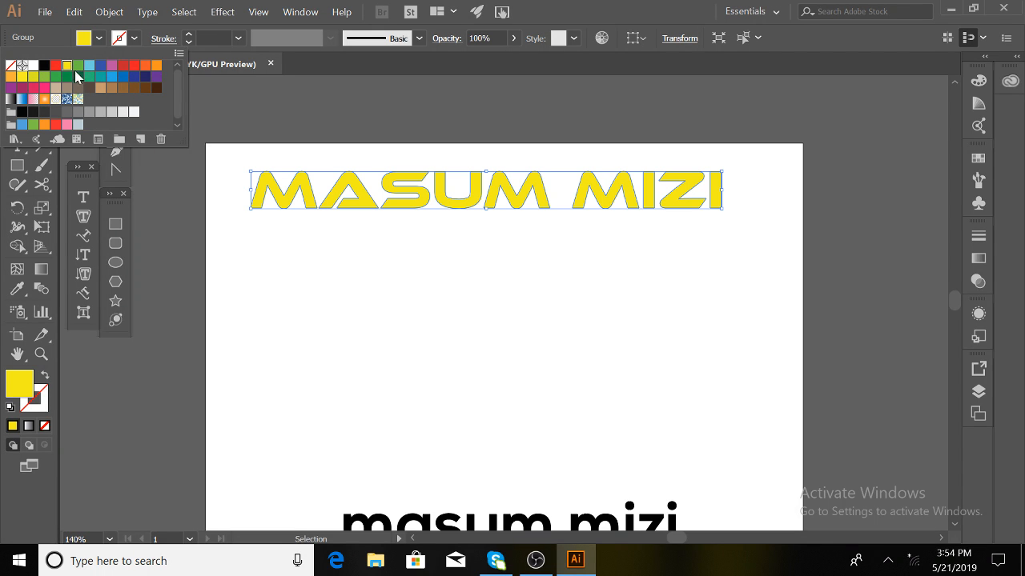
left_click(45, 88)
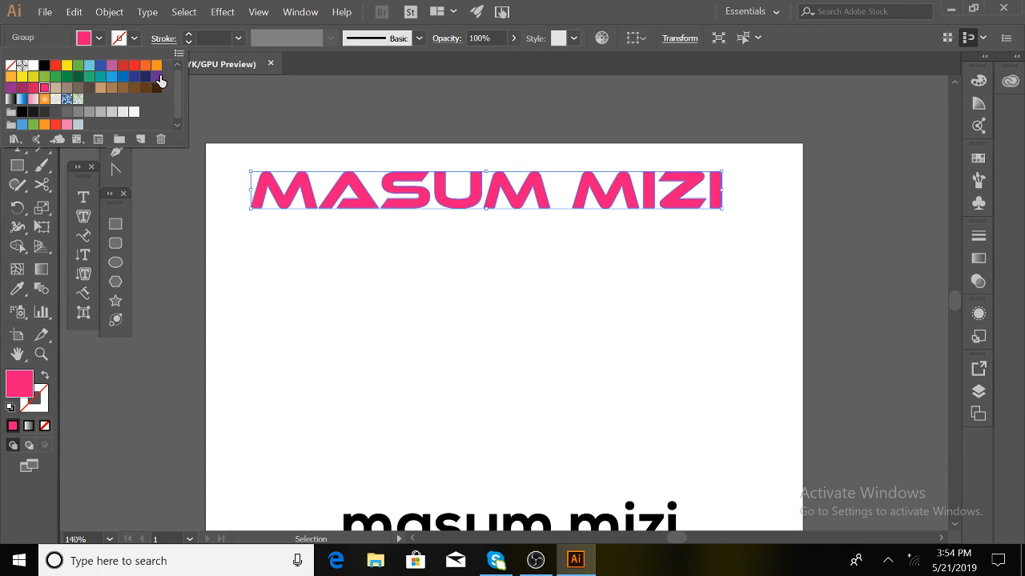
left_click(156, 65)
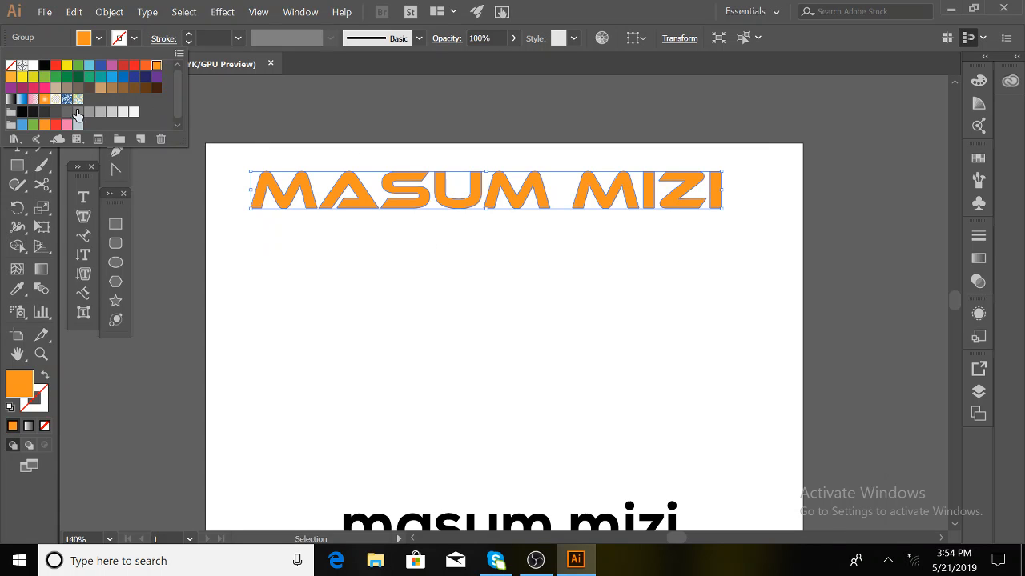
left_click(99, 111)
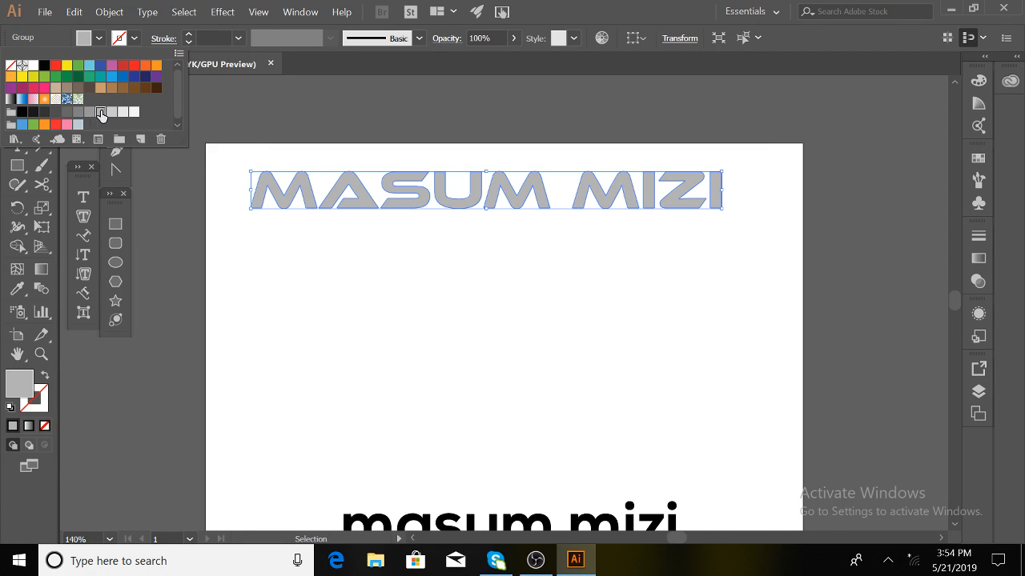
left_click(124, 114)
left_click(133, 113)
left_click(111, 115)
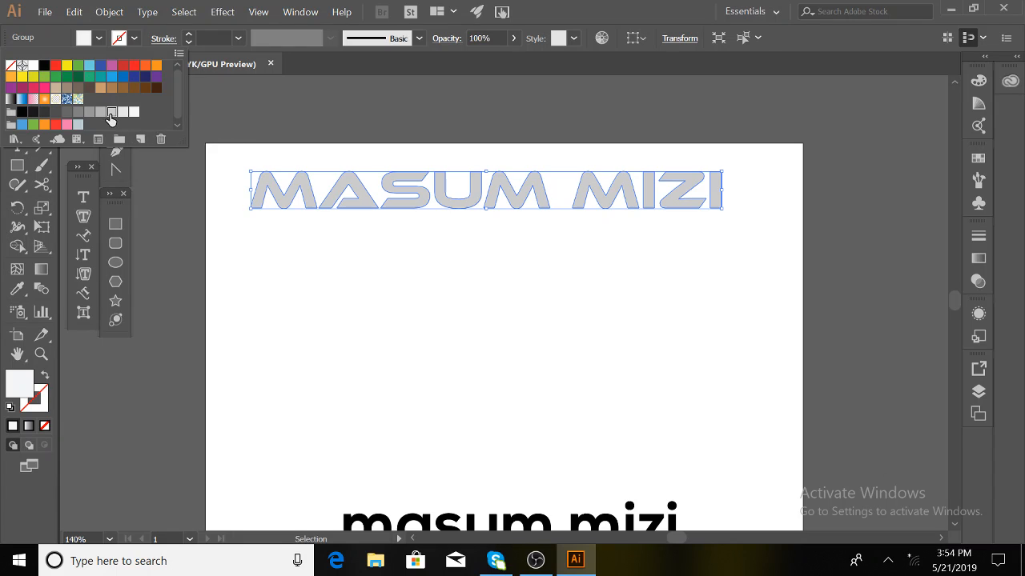
left_click(22, 111)
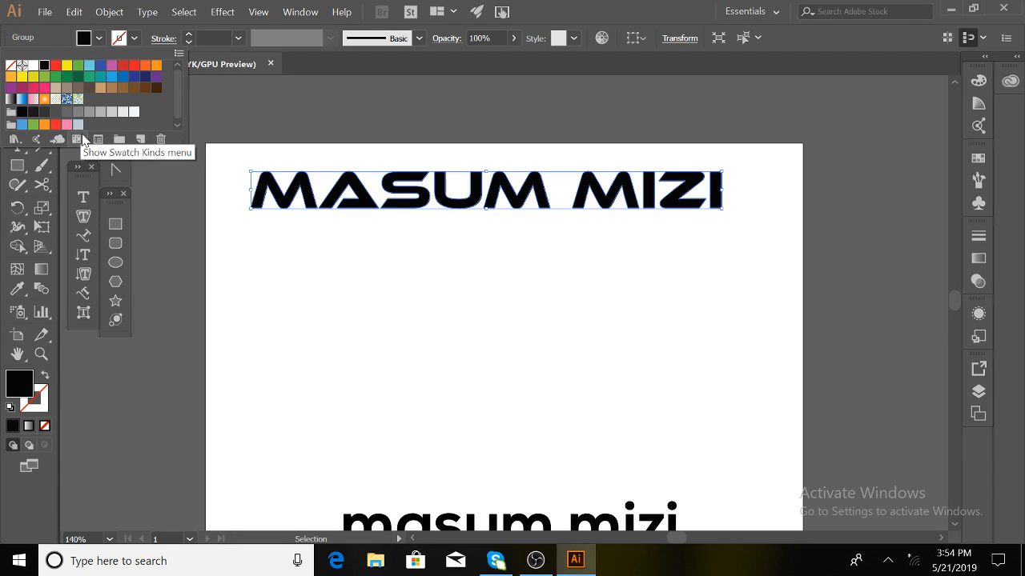
left_click(205, 125)
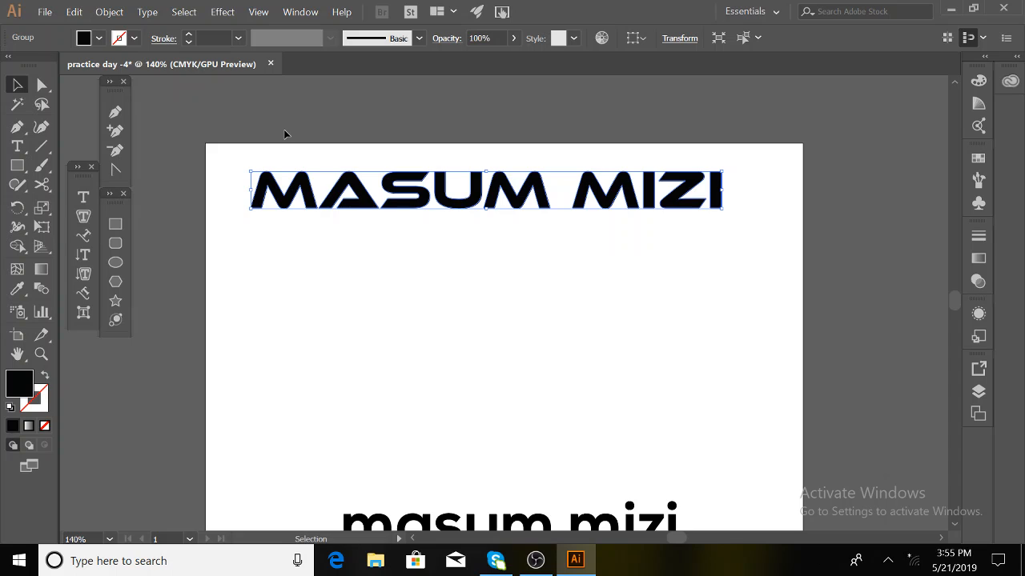
left_click(134, 38)
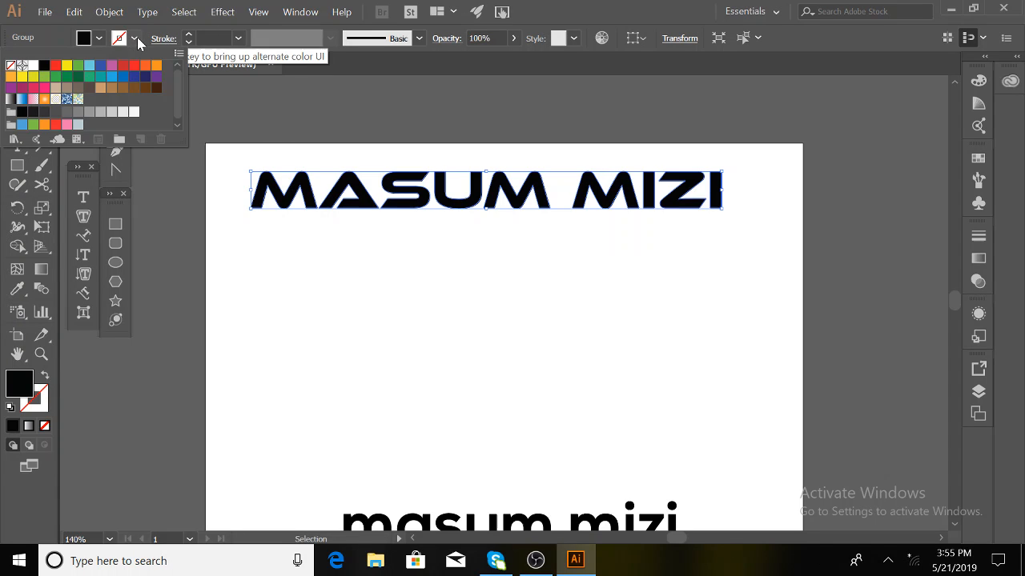
left_click(122, 77)
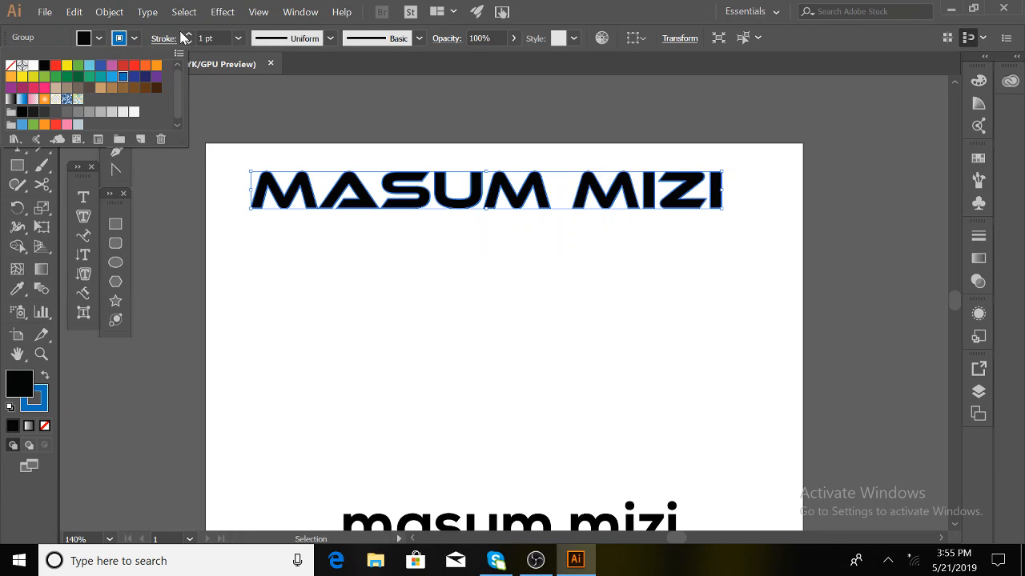
left_click(354, 257)
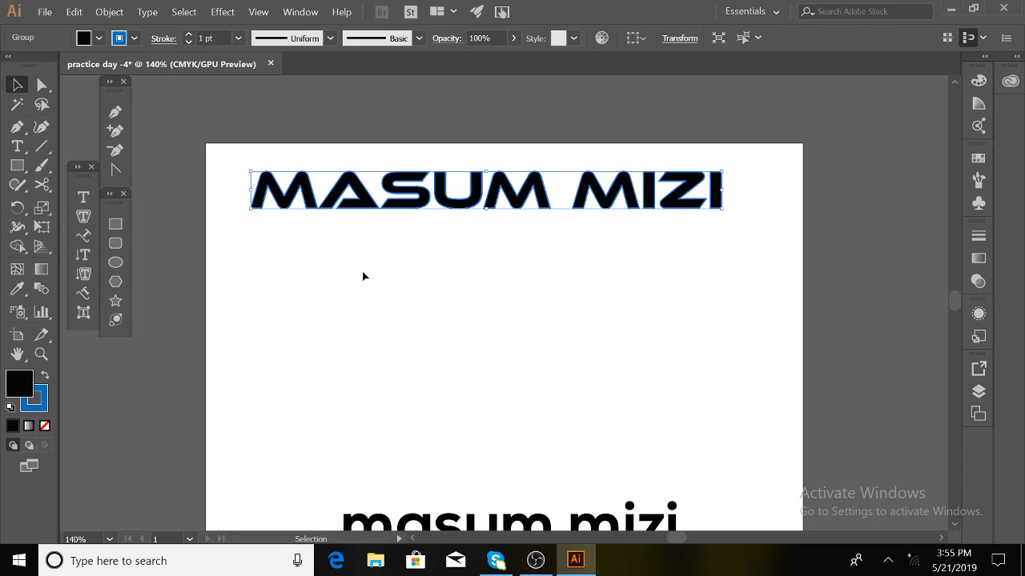
left_click(188, 36)
left_click(189, 35)
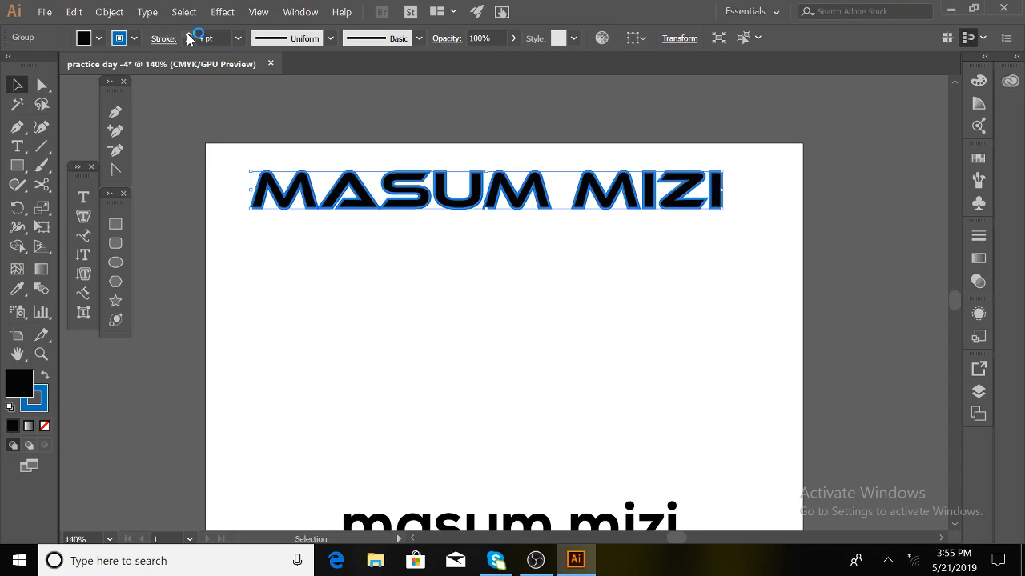
left_click(188, 36)
left_click(188, 35)
left_click(188, 36)
left_click(187, 43)
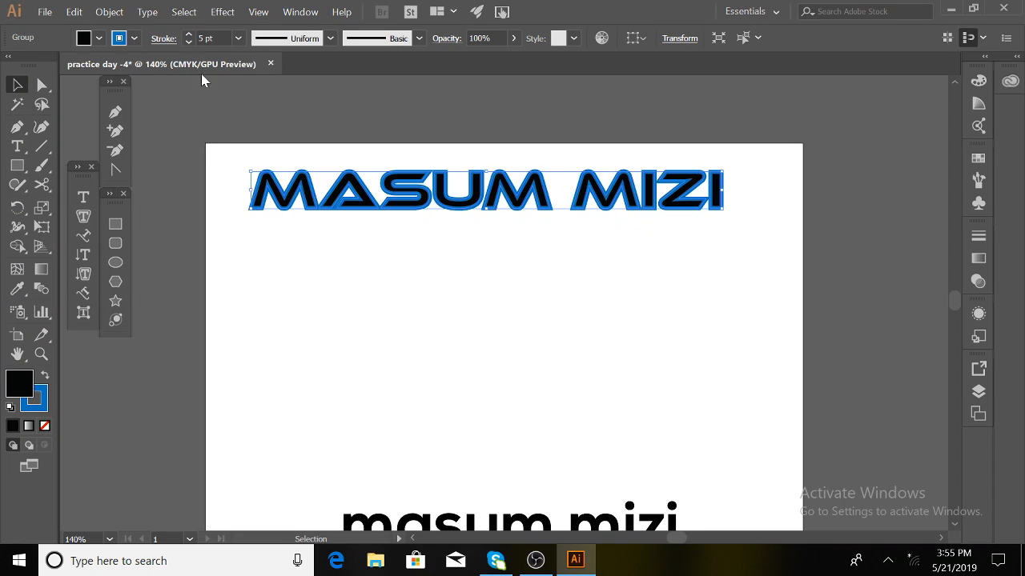
left_click(364, 226)
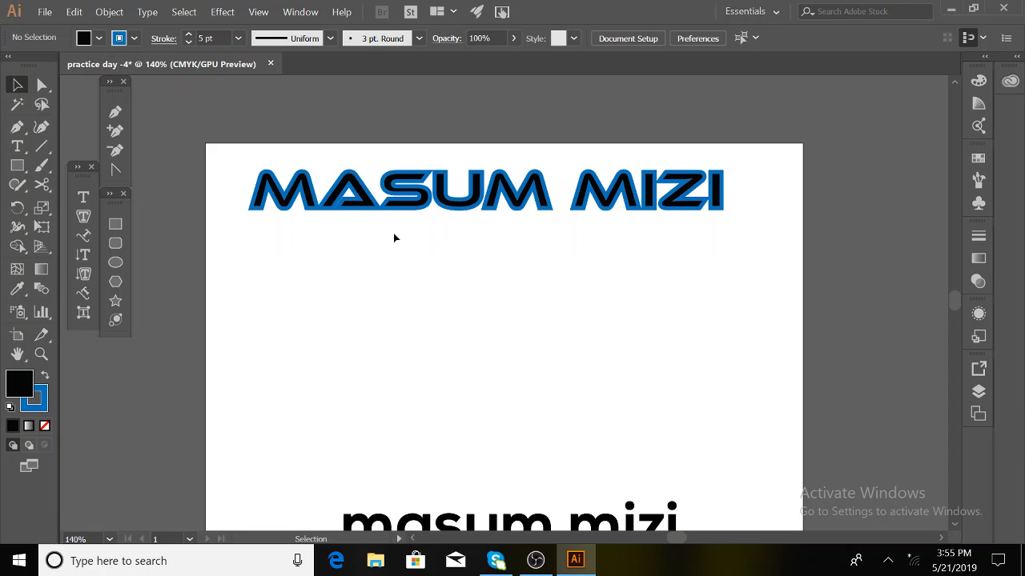
- Recolour the 5 pt outline from blue to red, then to green
left_click(337, 202)
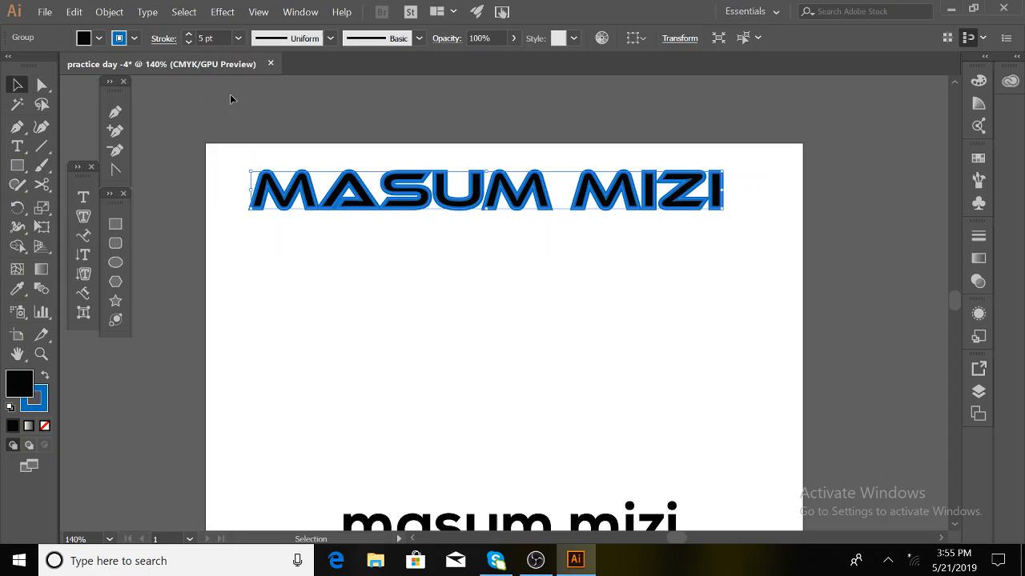
left_click(133, 39)
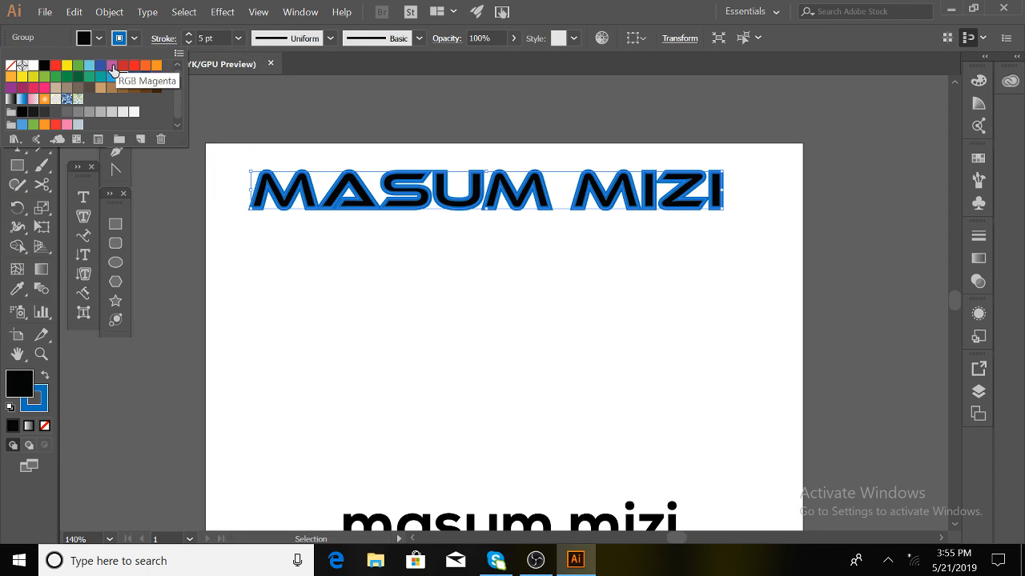
left_click(134, 66)
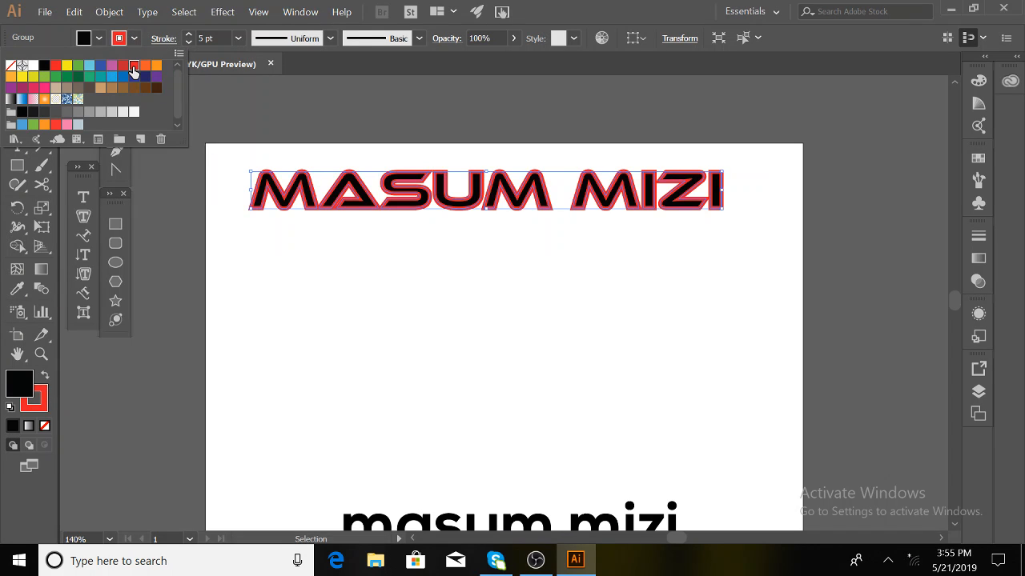
left_click(77, 66)
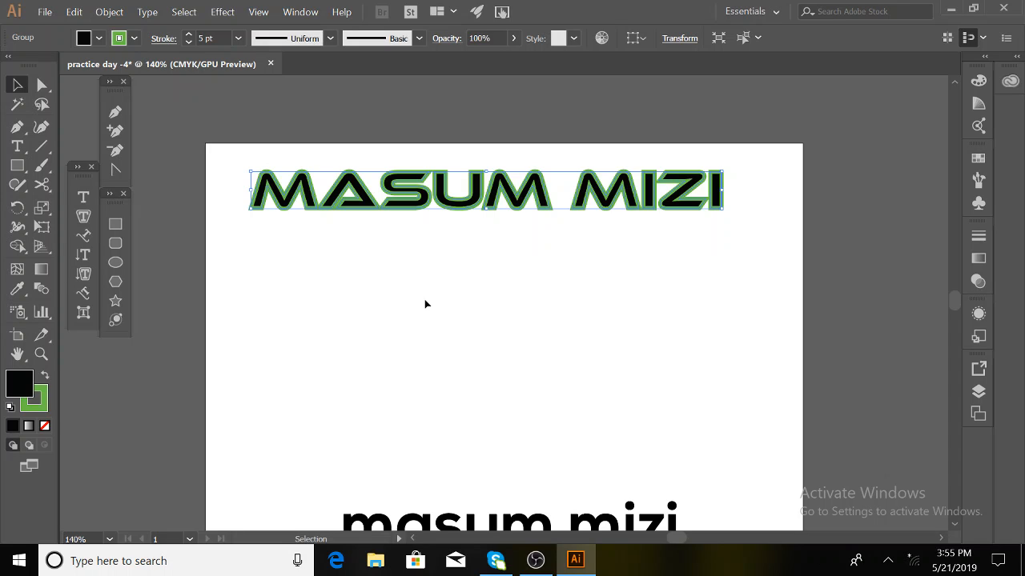
left_click(84, 197)
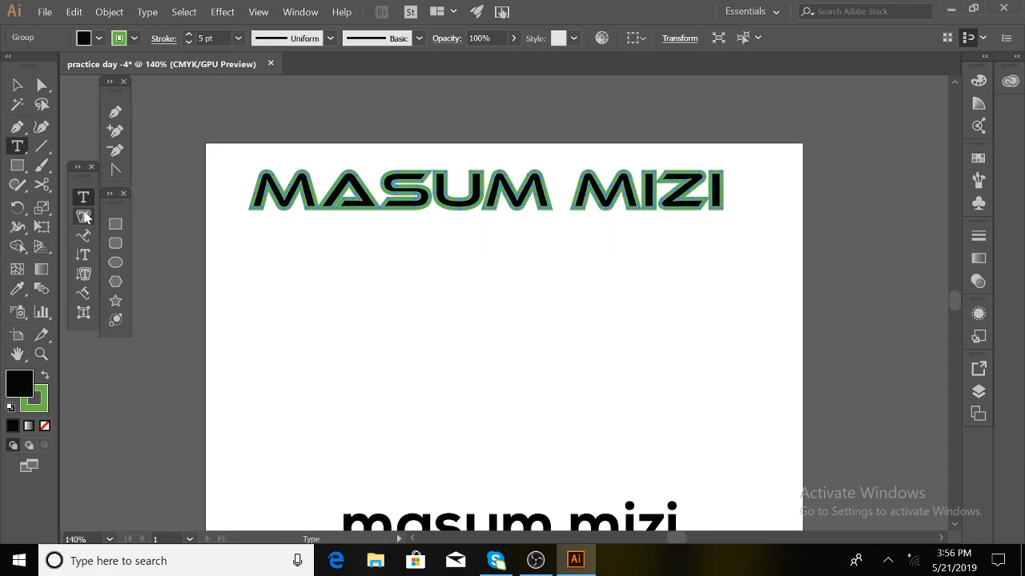
left_click(84, 216)
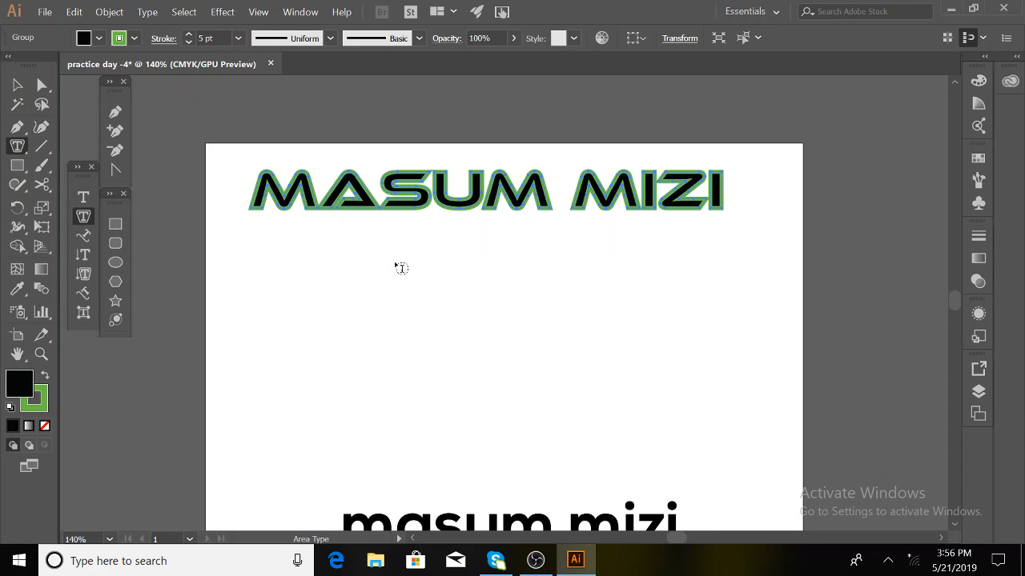
left_click(362, 246)
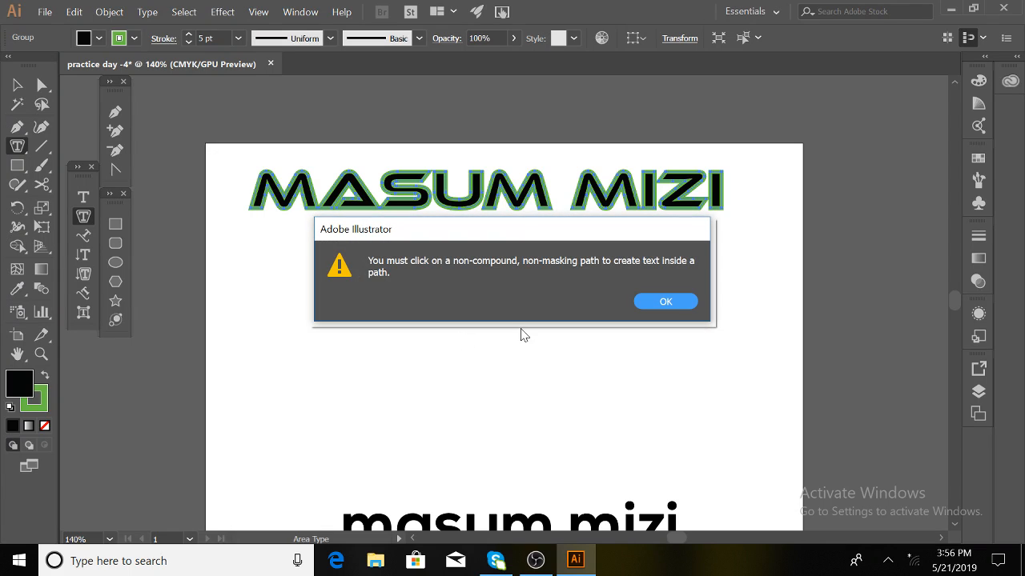
left_click(663, 301)
left_click(420, 377)
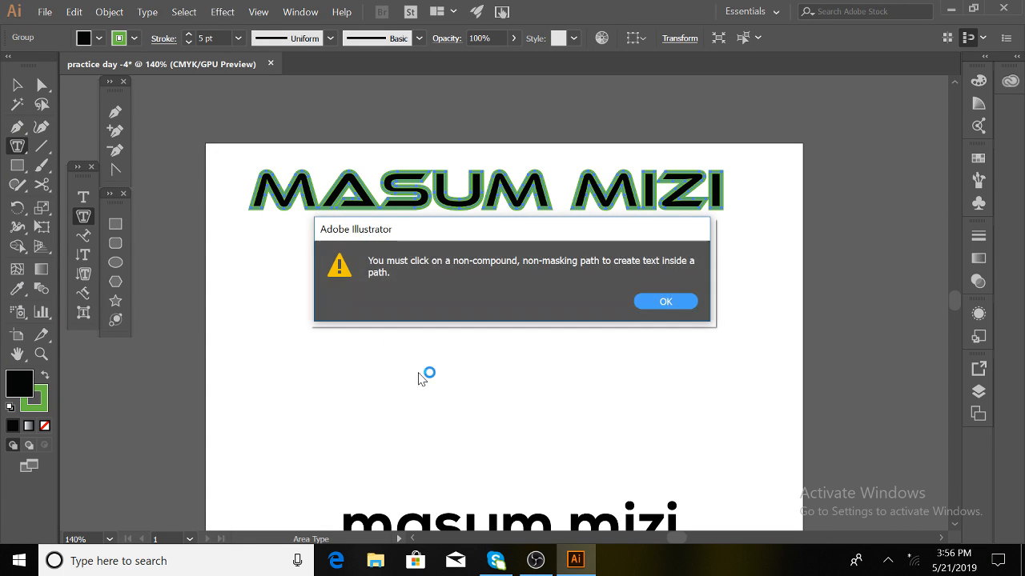
left_click(671, 302)
left_click(508, 305)
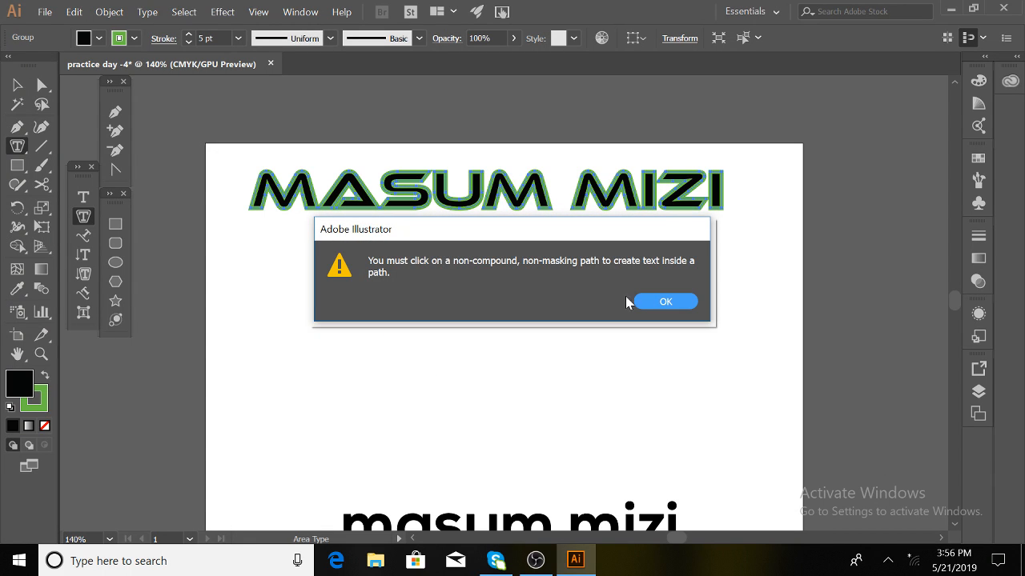
left_click(647, 301)
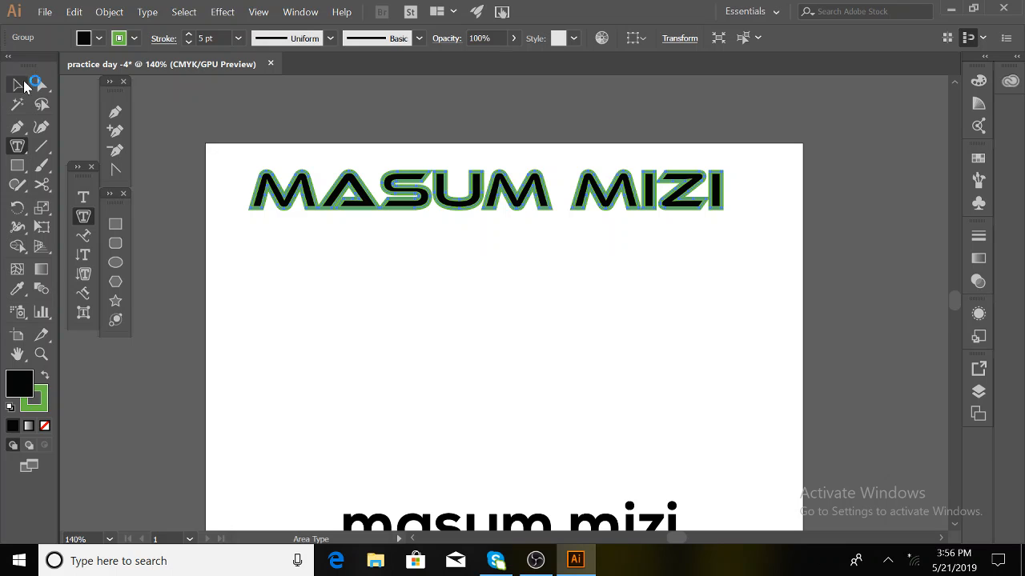
left_click(20, 83)
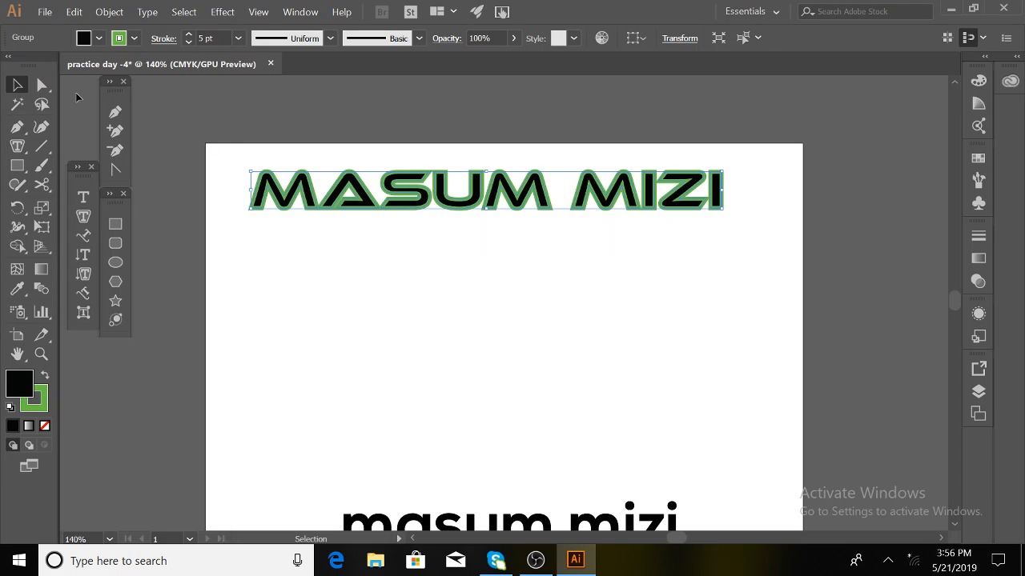
left_click(420, 255)
left_click(83, 222)
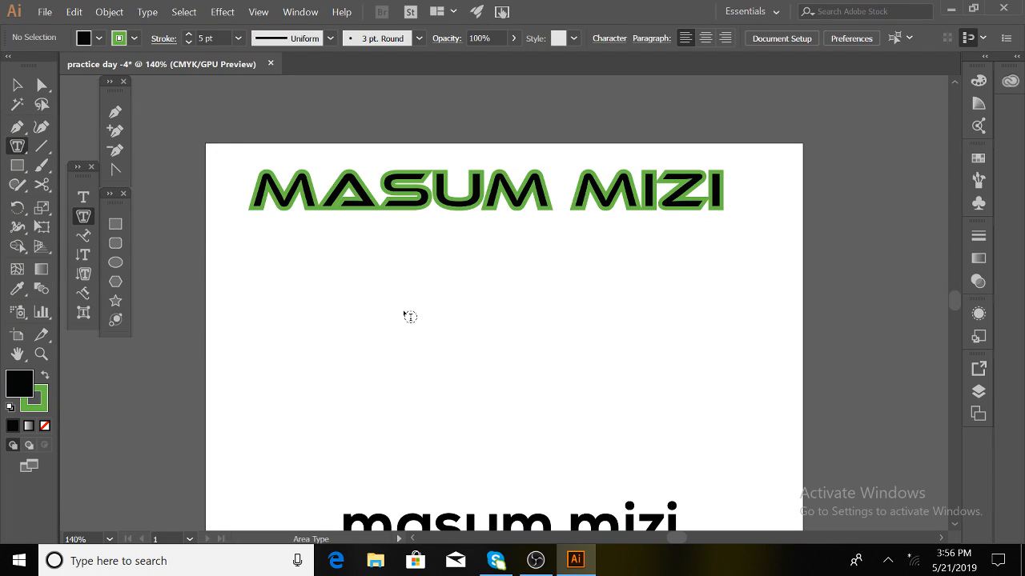
left_click(390, 313)
left_click(645, 305)
left_click(365, 277)
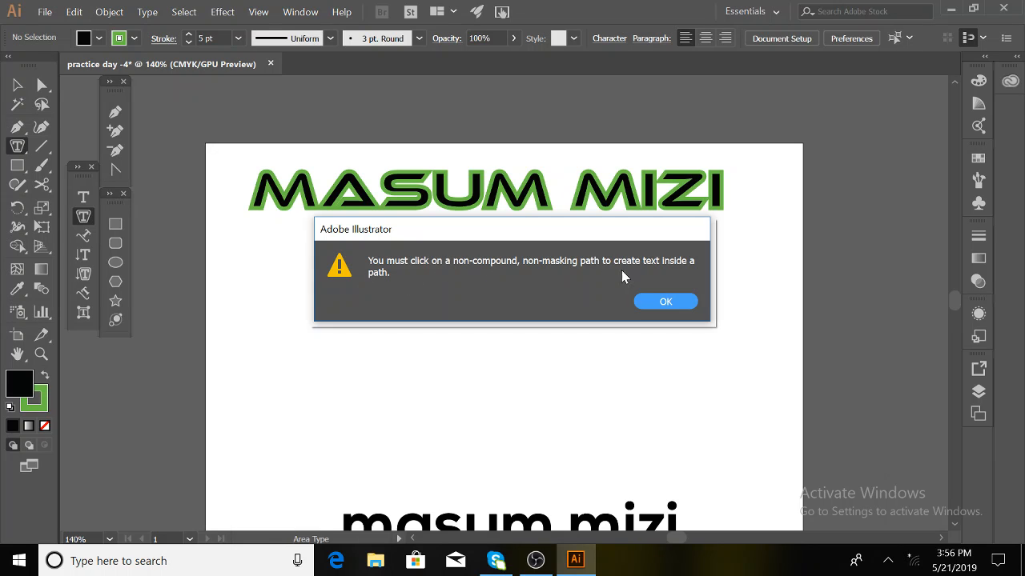
left_click(663, 304)
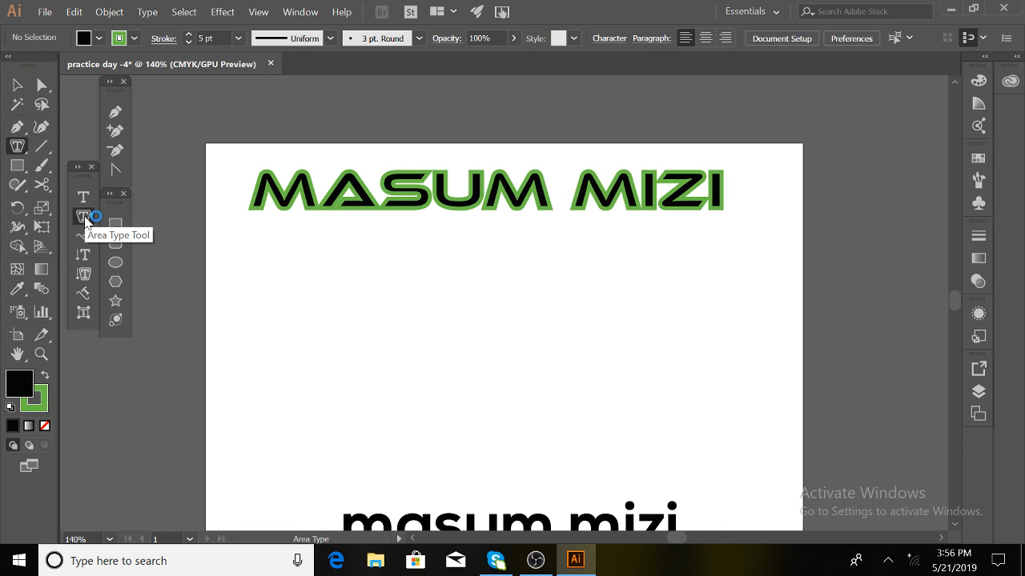
left_click(556, 318)
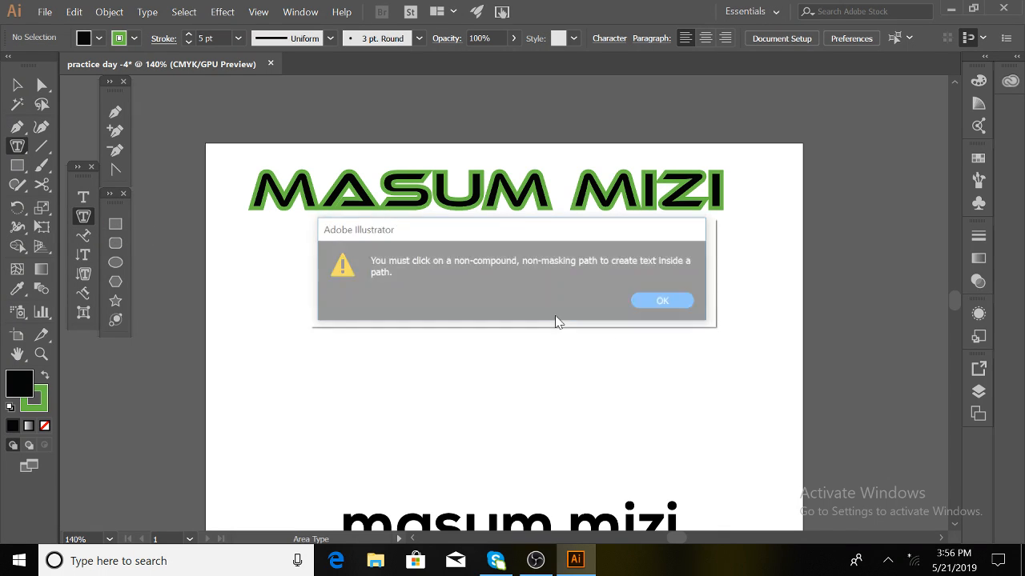
left_click(650, 303)
right_click(533, 308)
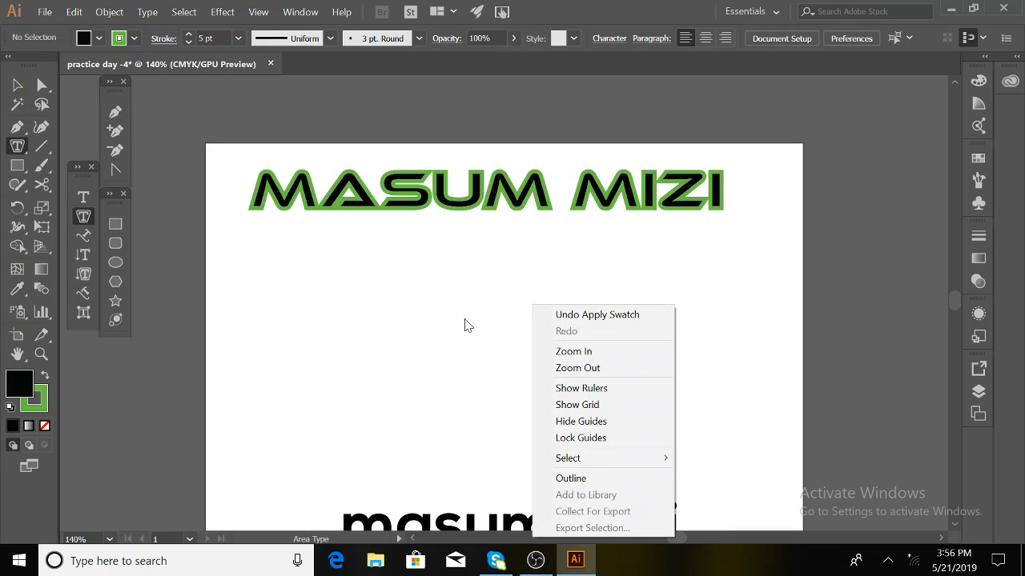
left_click(395, 338)
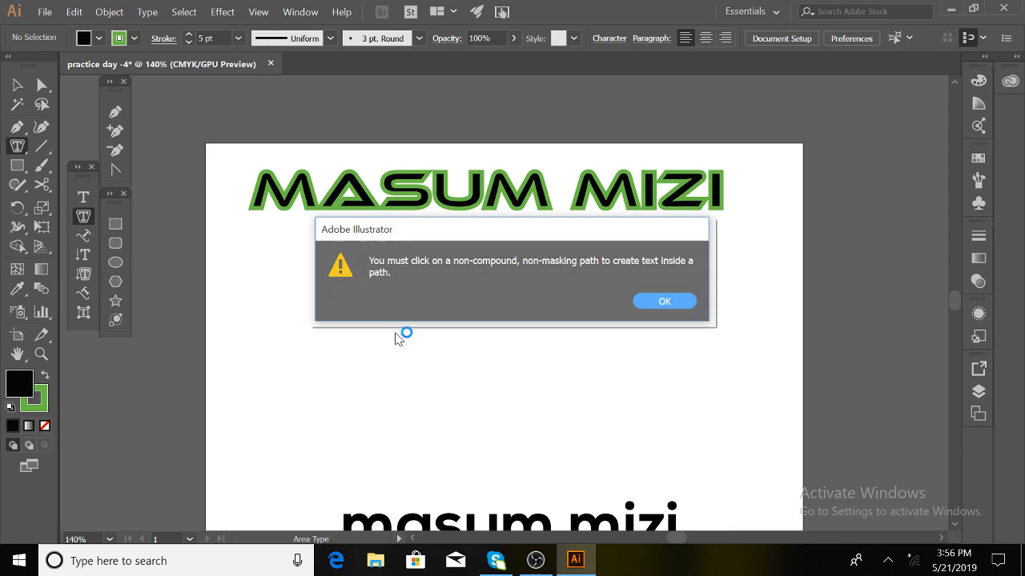
left_click(679, 302)
left_click(16, 84)
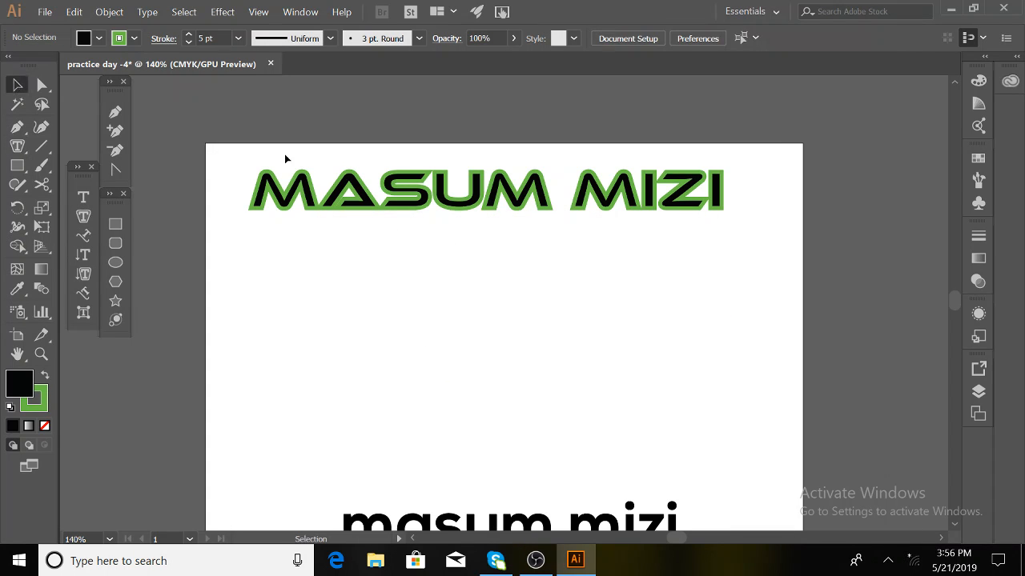
left_click(385, 219)
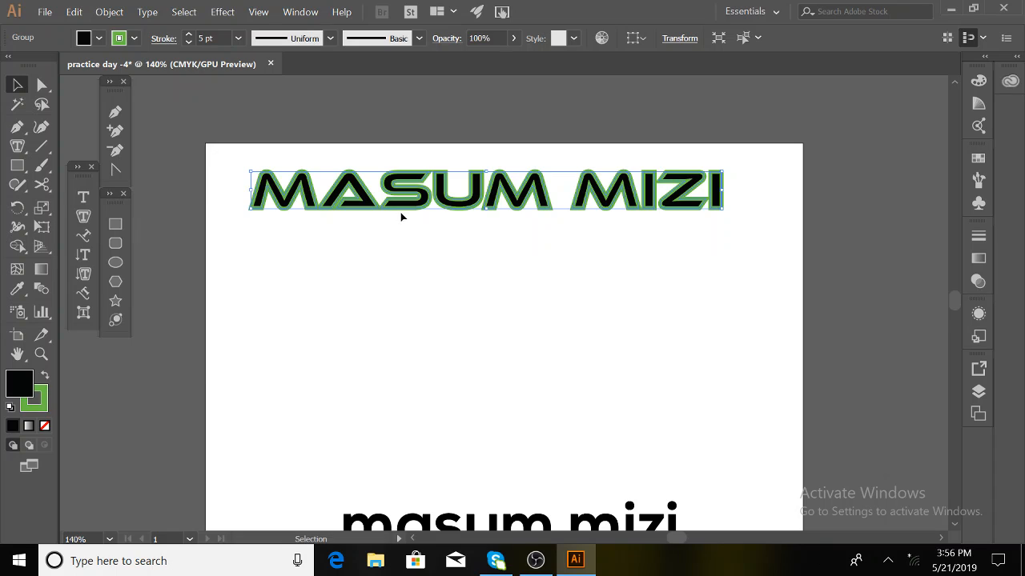
key("Delete")
left_click(431, 526)
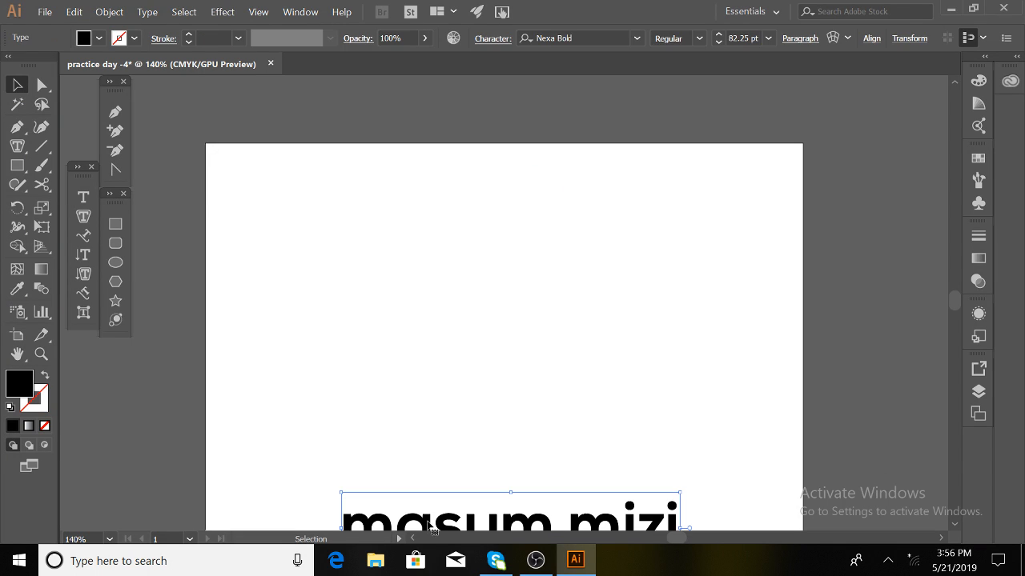
key("Delete")
- Draw a rectangle on the artboard and turn it into an area text frame
left_click(83, 236)
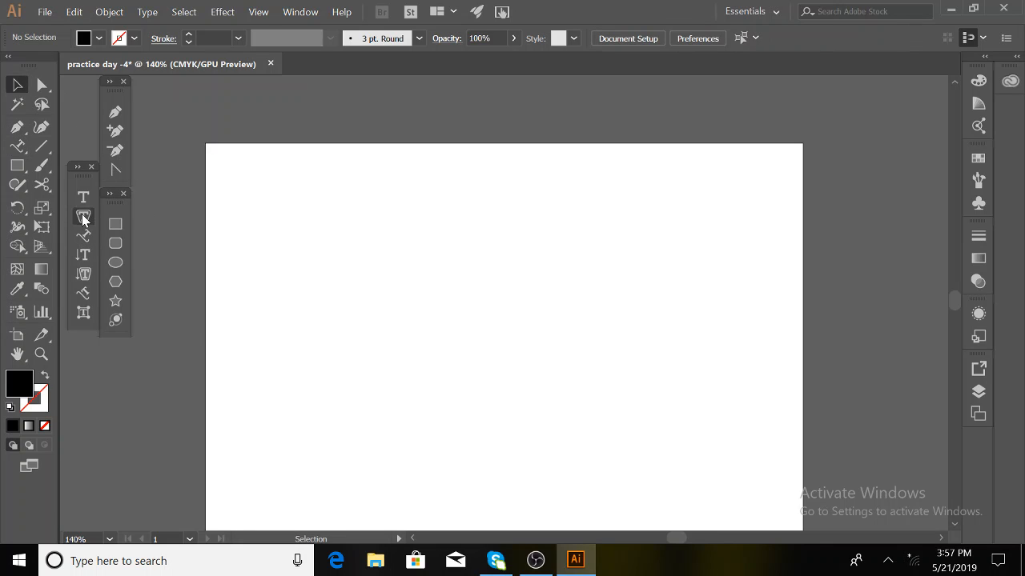
left_click(83, 216)
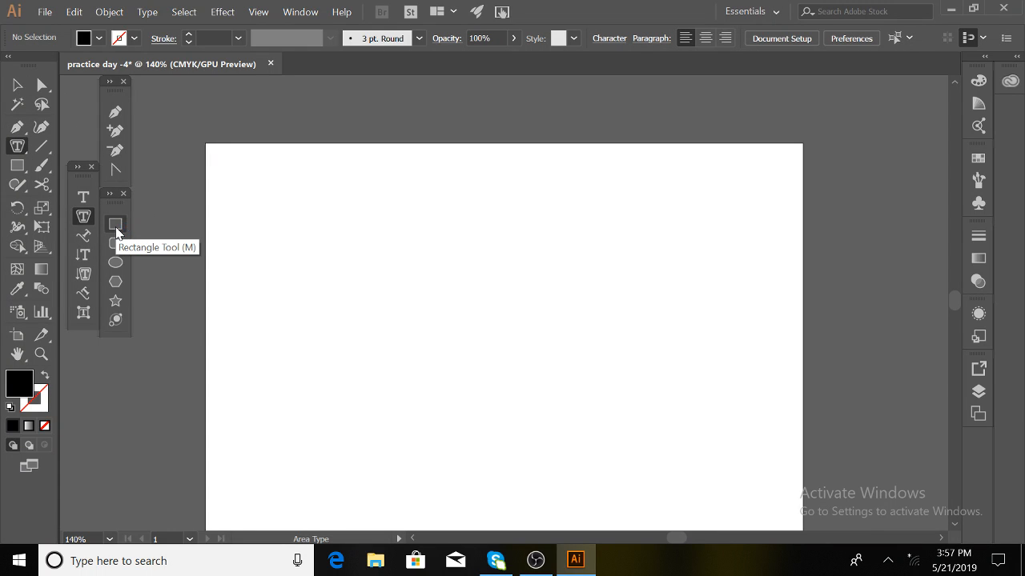
left_click(115, 225)
left_click_drag(284, 213, 589, 362)
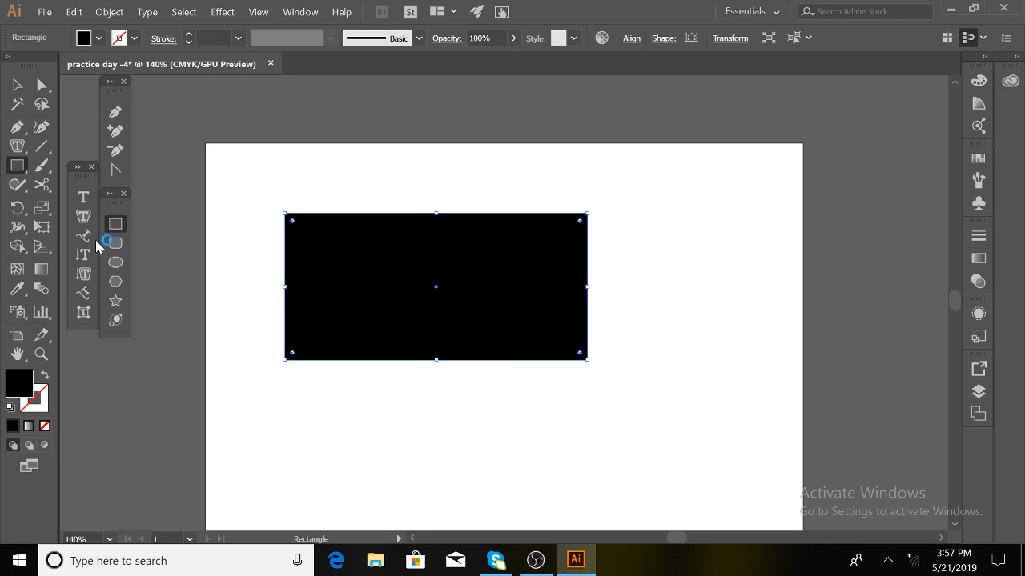
left_click(83, 216)
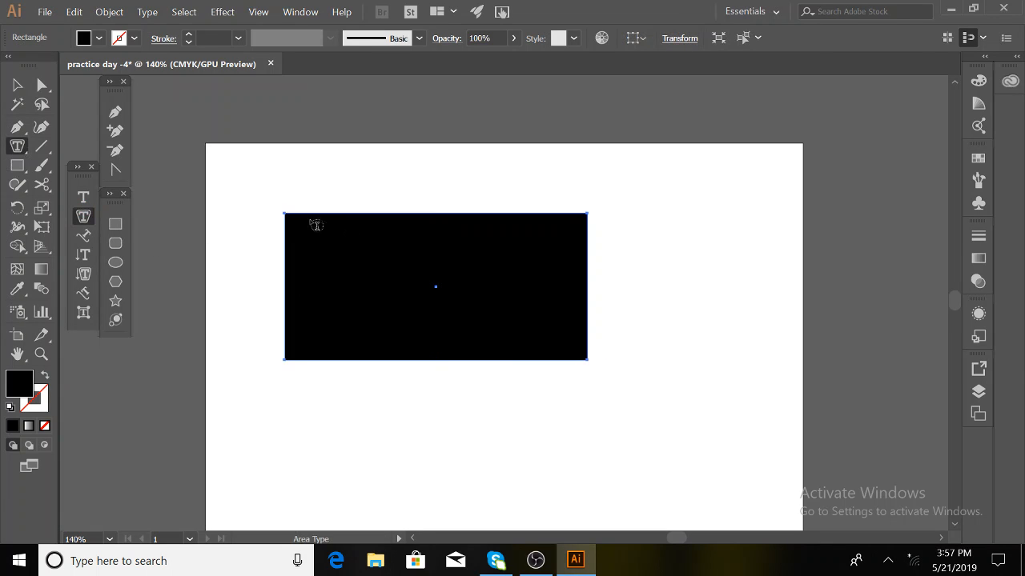
left_click(289, 218)
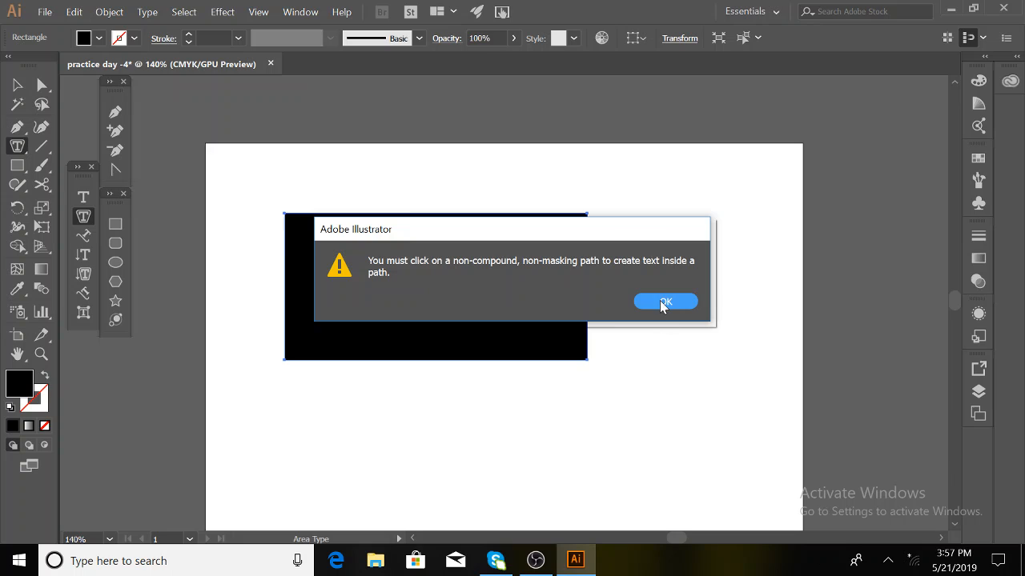
left_click(663, 302)
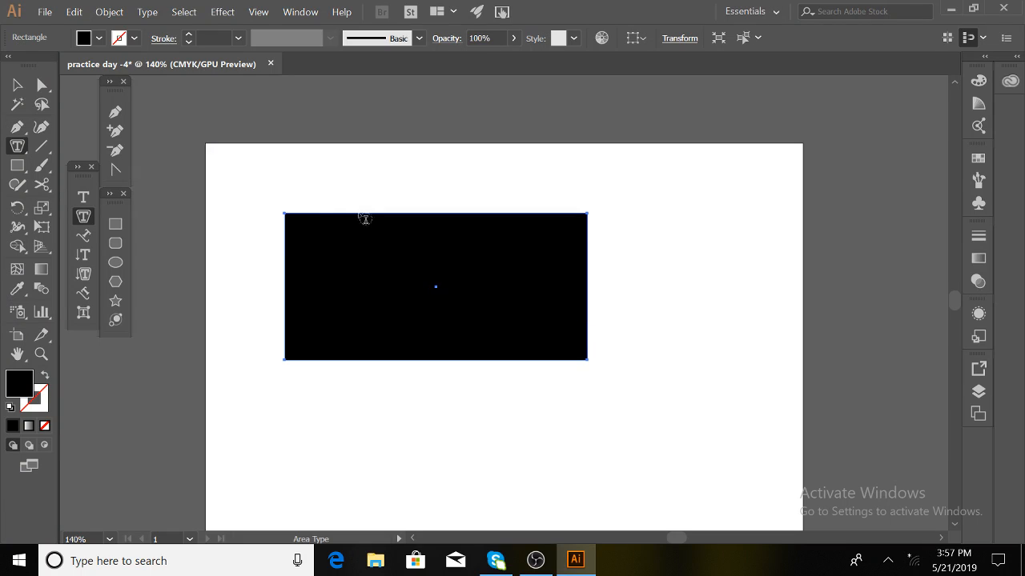
left_click(316, 218)
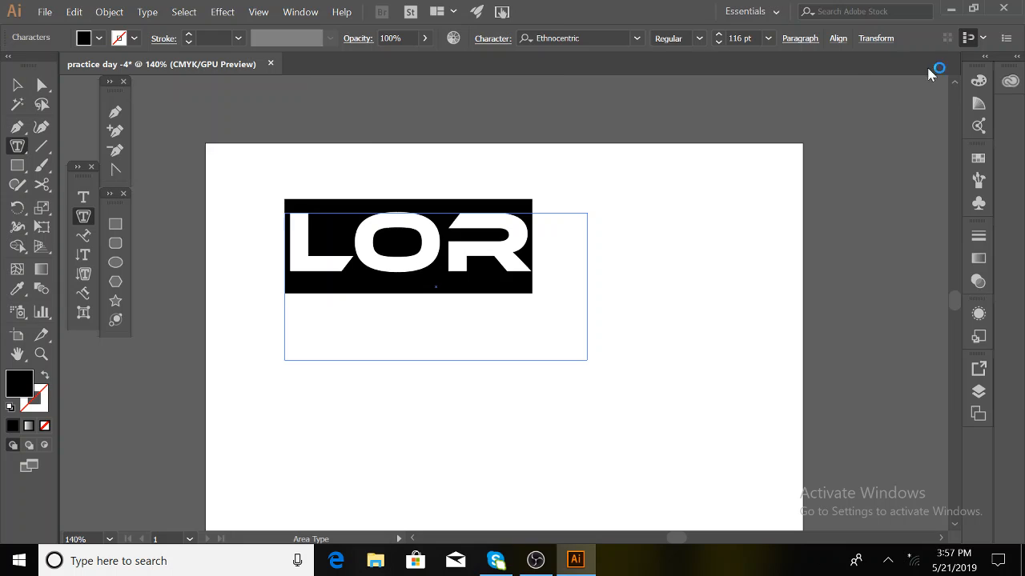
- Set the font size to 20 pt and fill the frame with random uppercase letters
double_click(733, 35)
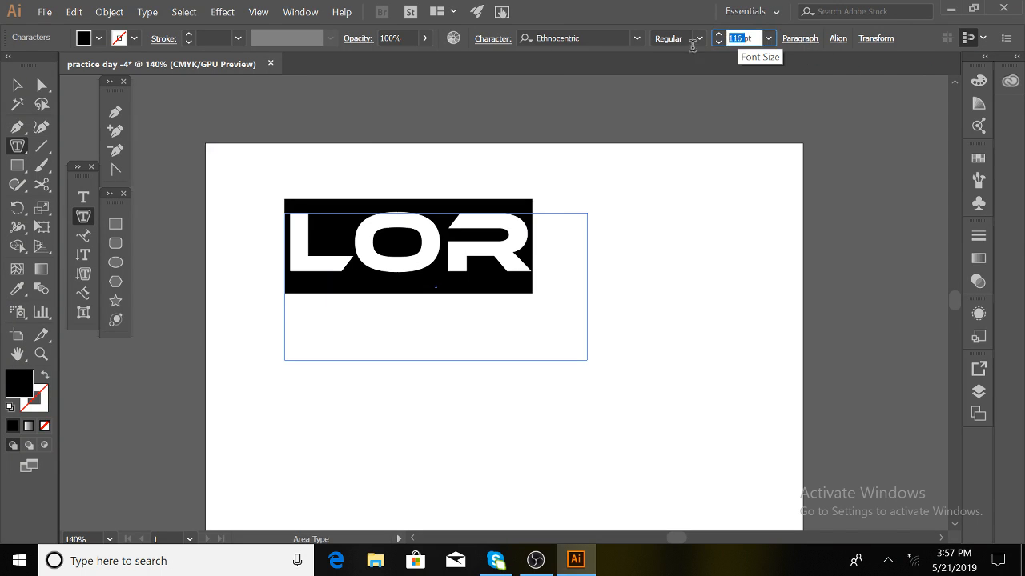
type("20")
key("Return")
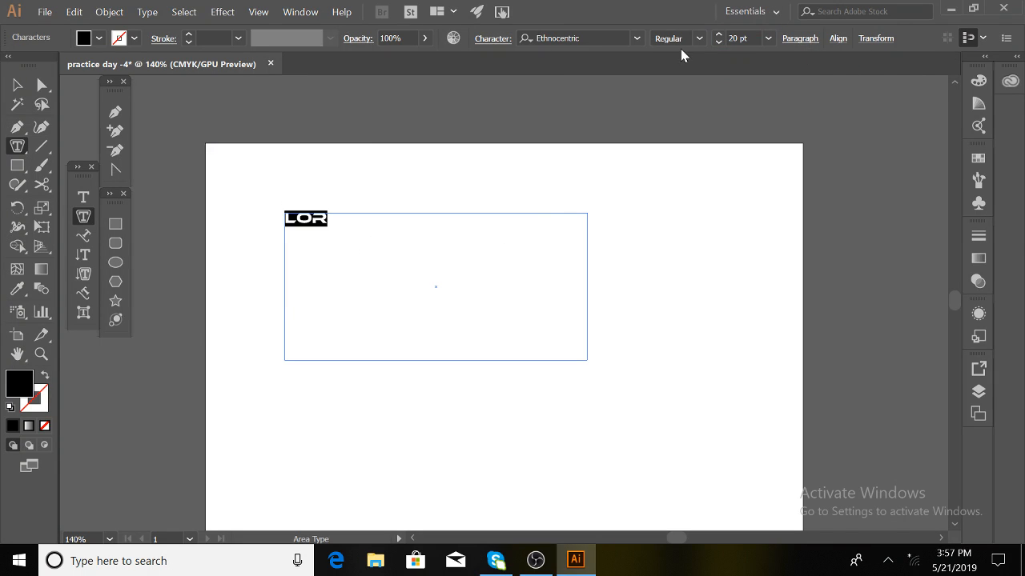
type("NSAKLDANFVBGKAJNS")
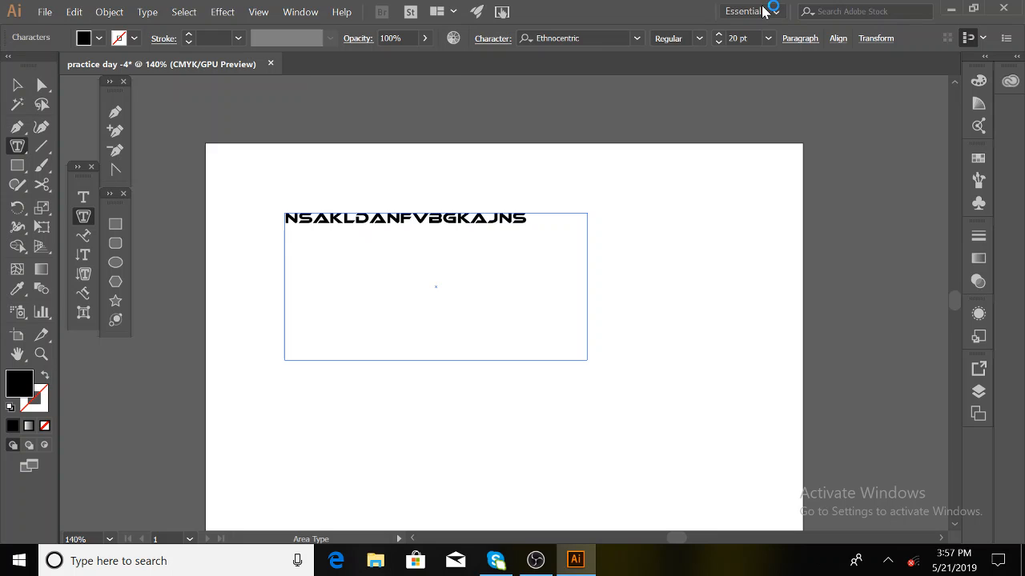
type("IODGVJHNJKASNHDGVJKSANHKJDGVJKNHJKSADNBGVJKANSDFJK")
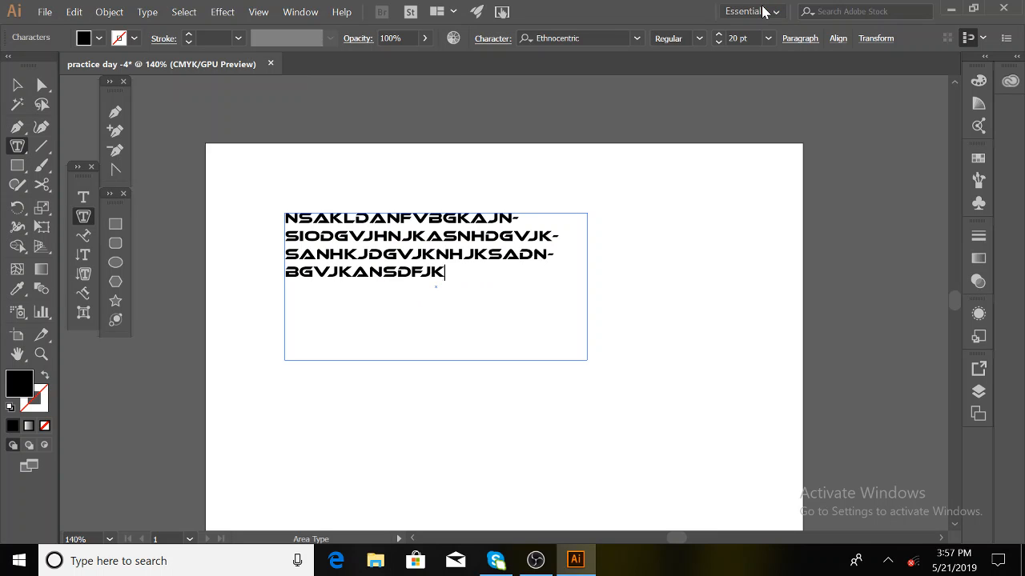
type("NASDJKGFASGFJKANBSFGJKBNASKJDFSBF")
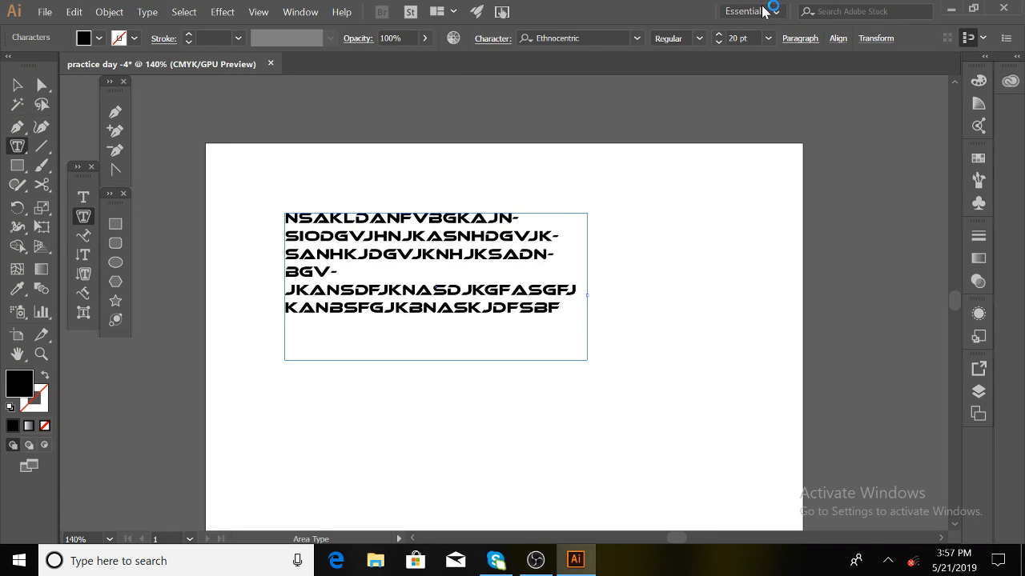
type("GJKASNGDFJHANSJDKGFAKSDHFGOIIAJHIGFIHASHDFGJASH")
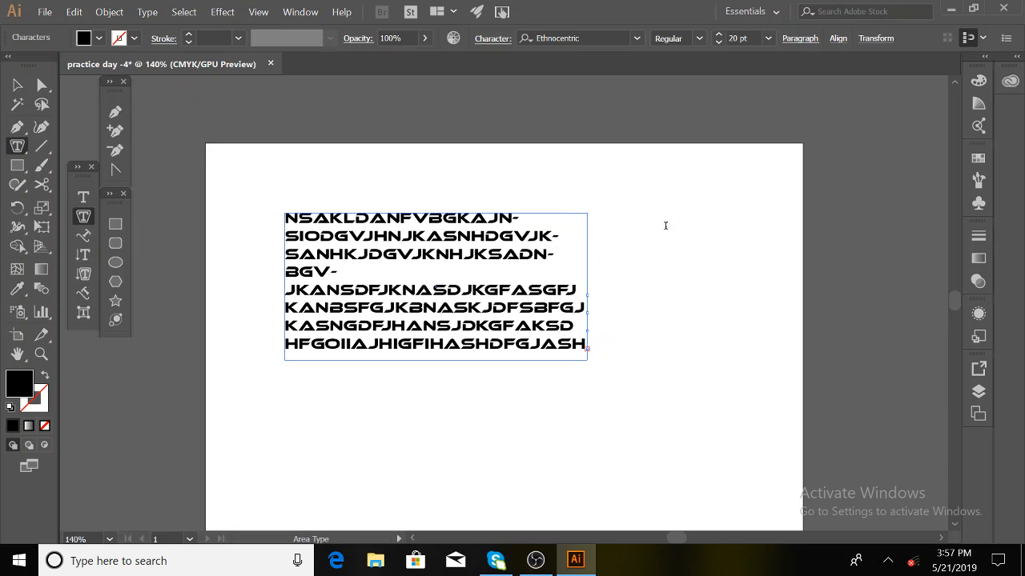
left_click_drag(638, 205, 773, 329)
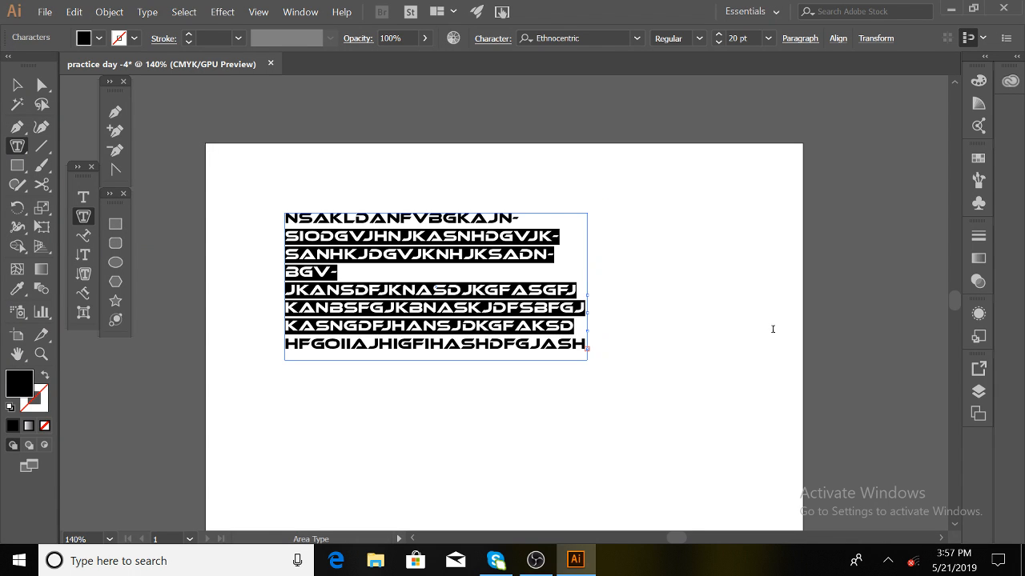
scroll(786, 321, "down", 1)
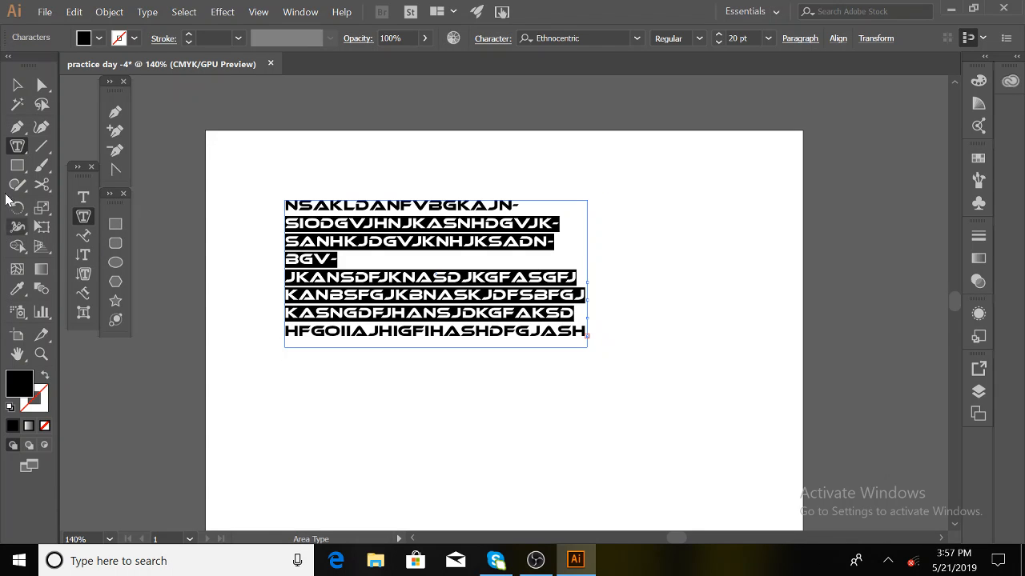
- Type a long line of random letters as point text below the paragraph block
left_click(16, 84)
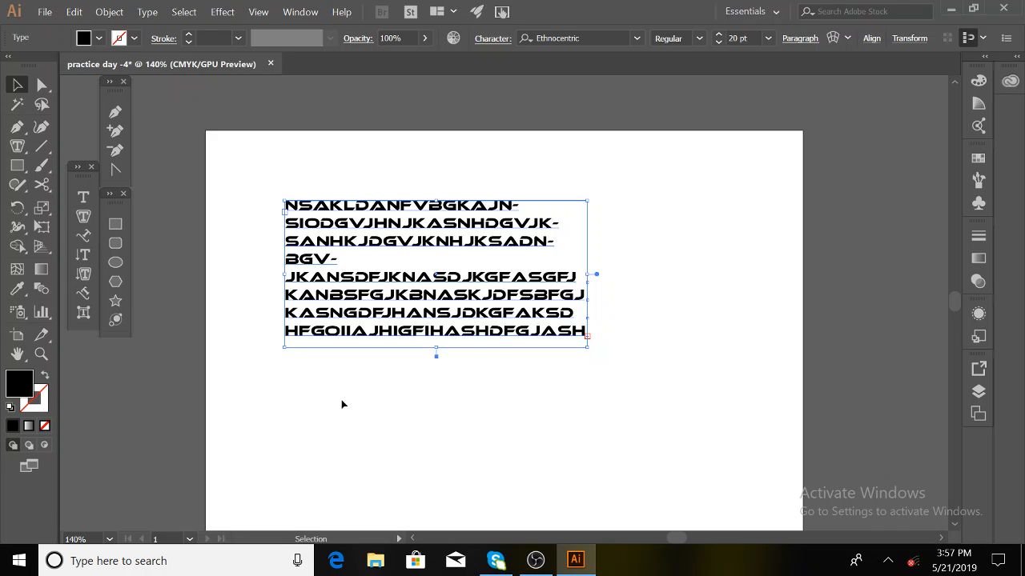
left_click_drag(342, 404, 651, 484)
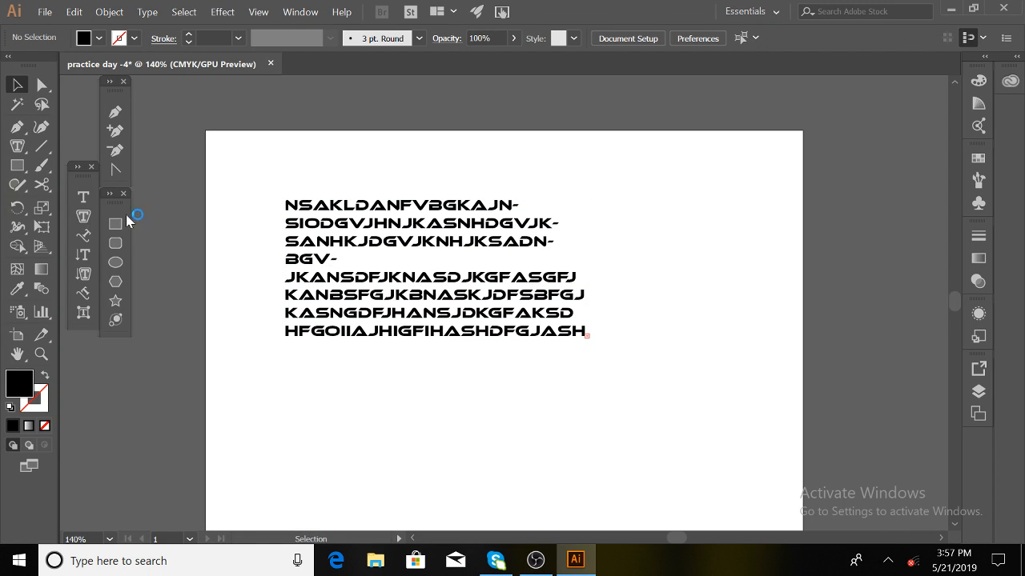
left_click(83, 217)
left_click(283, 381)
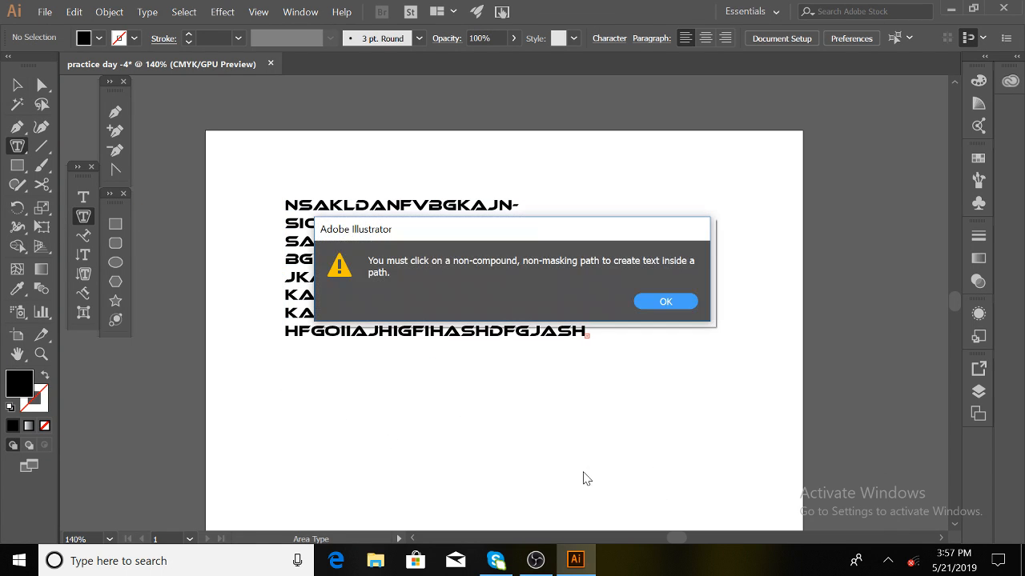
left_click(666, 302)
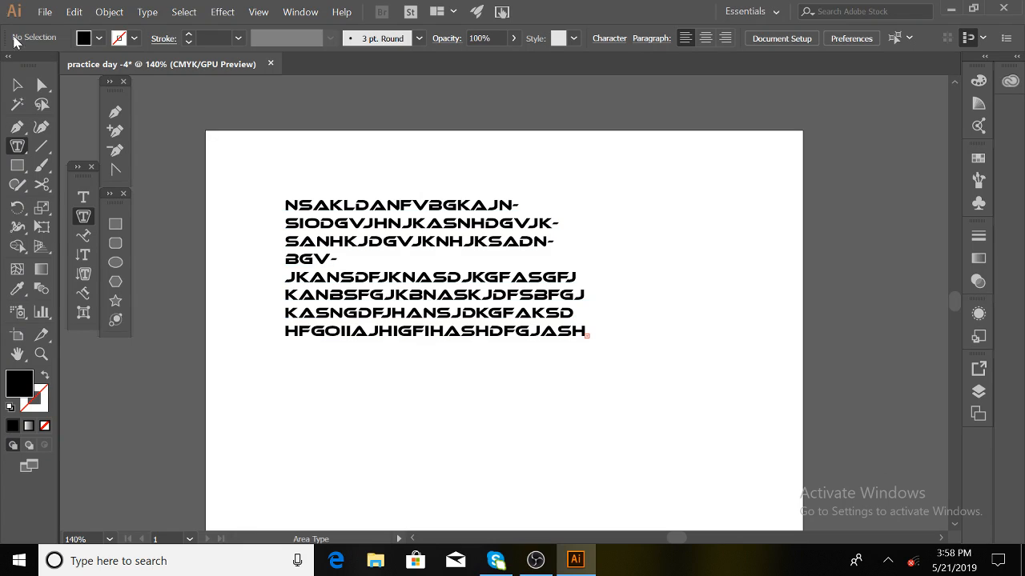
left_click(13, 86)
left_click(82, 197)
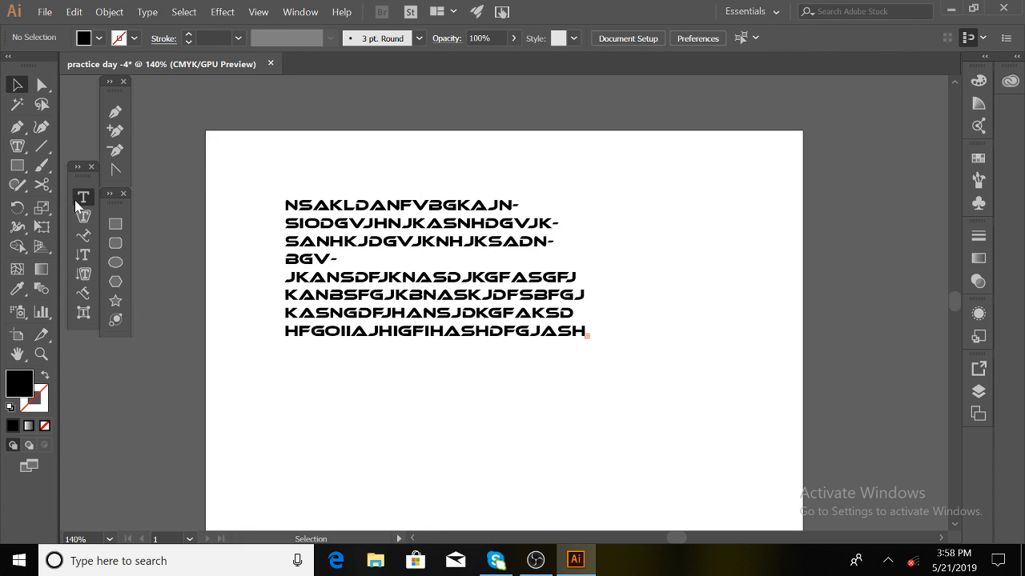
left_click(310, 381)
type("mgikbjsoighjviosdfhjnfgvokhnsdujuhgvniuoisudhgshdgo")
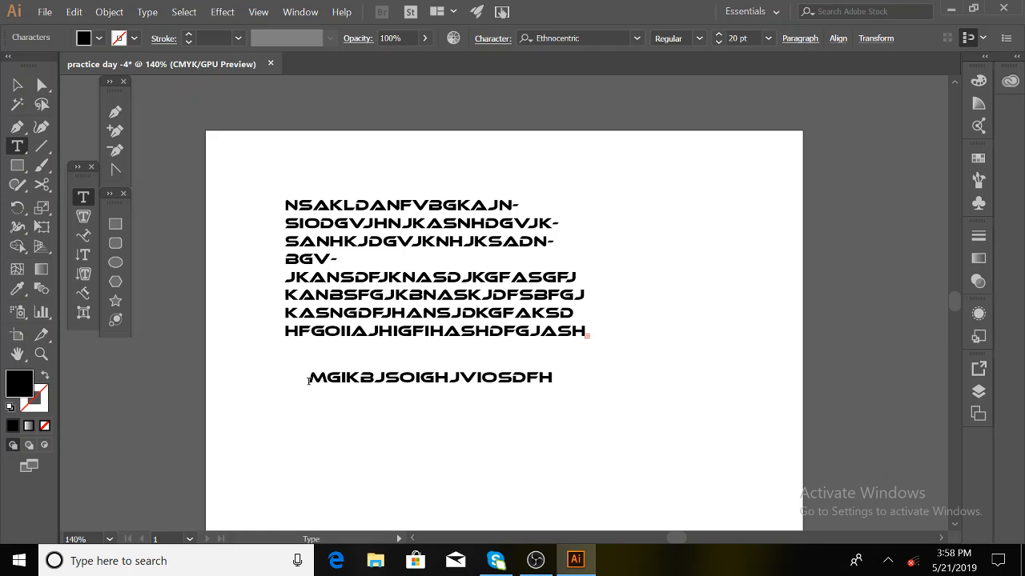
type("h")
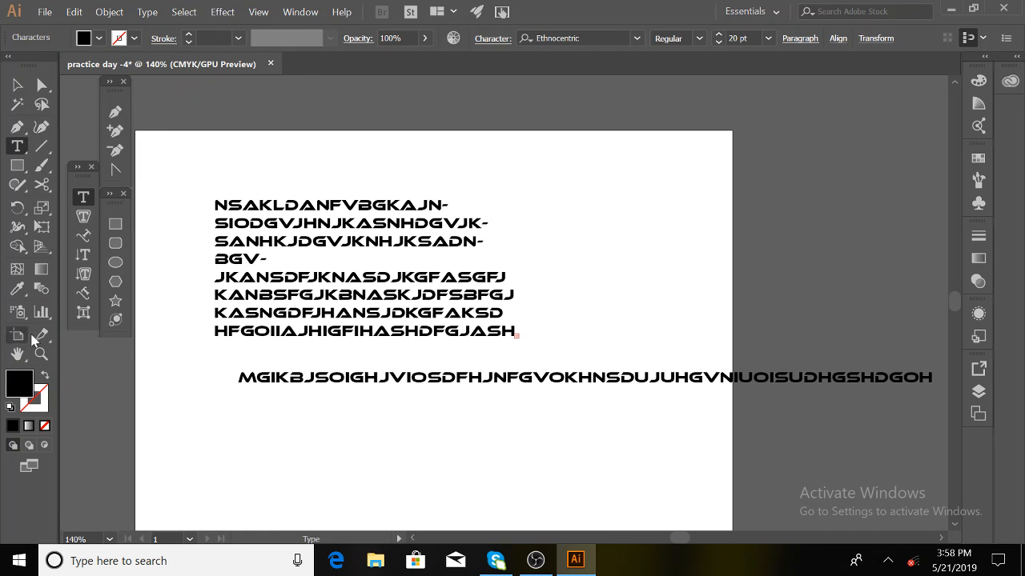
left_click(116, 224)
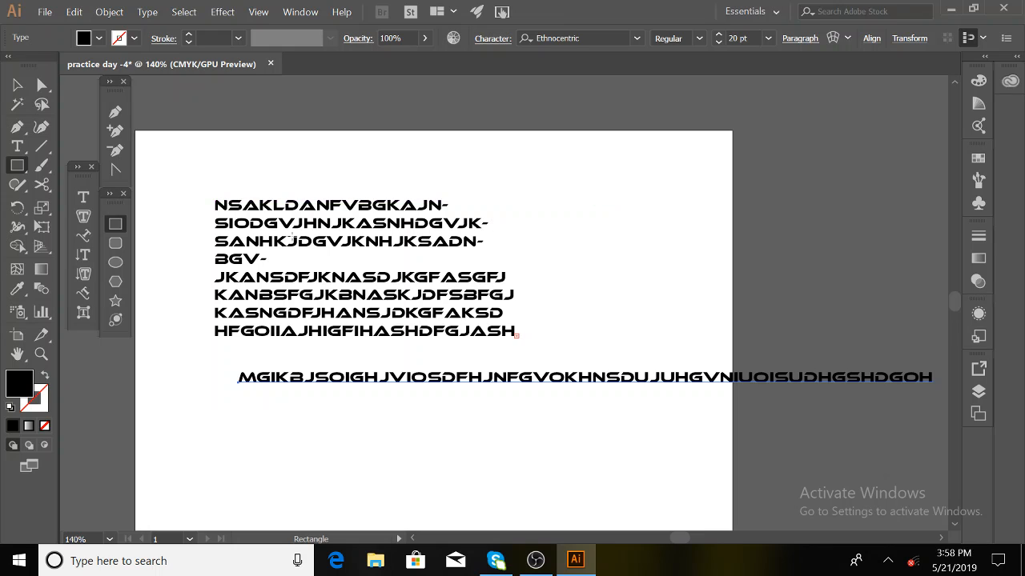
left_click(115, 263)
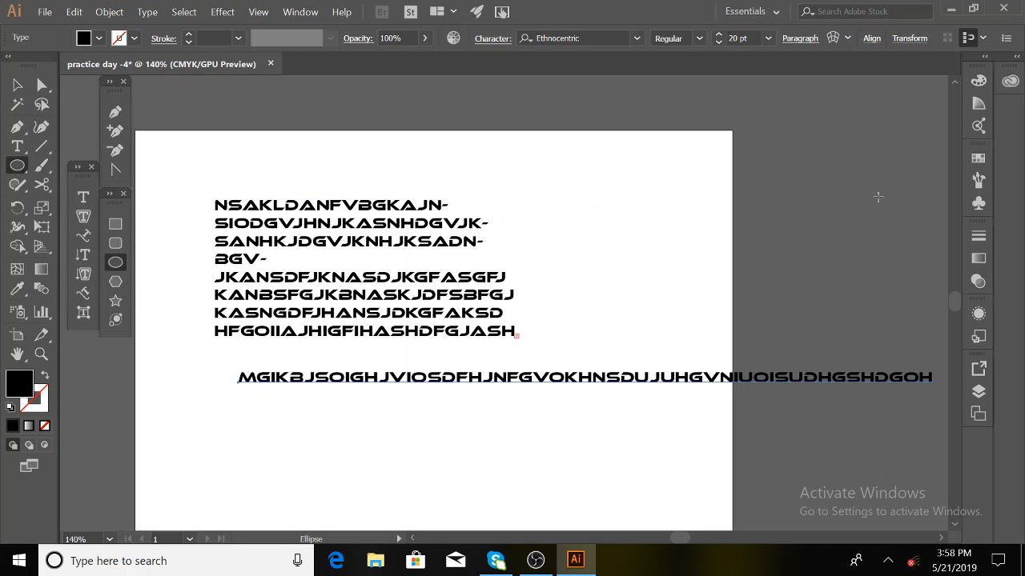
- Draw a circle near the top right and fill its interior with random uppercase area text
left_click_drag(615, 200, 693, 278)
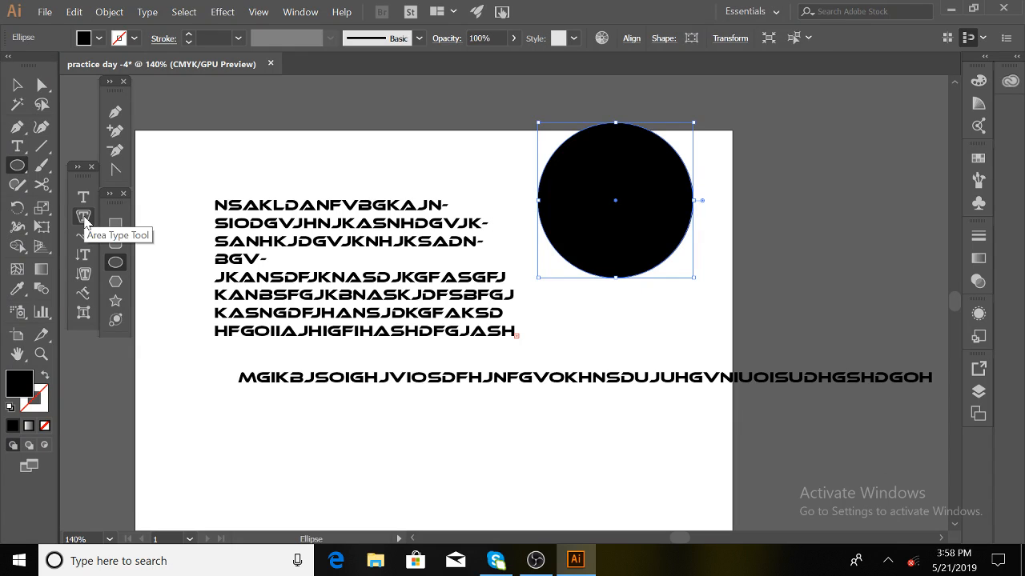
left_click(83, 216)
left_click(564, 151)
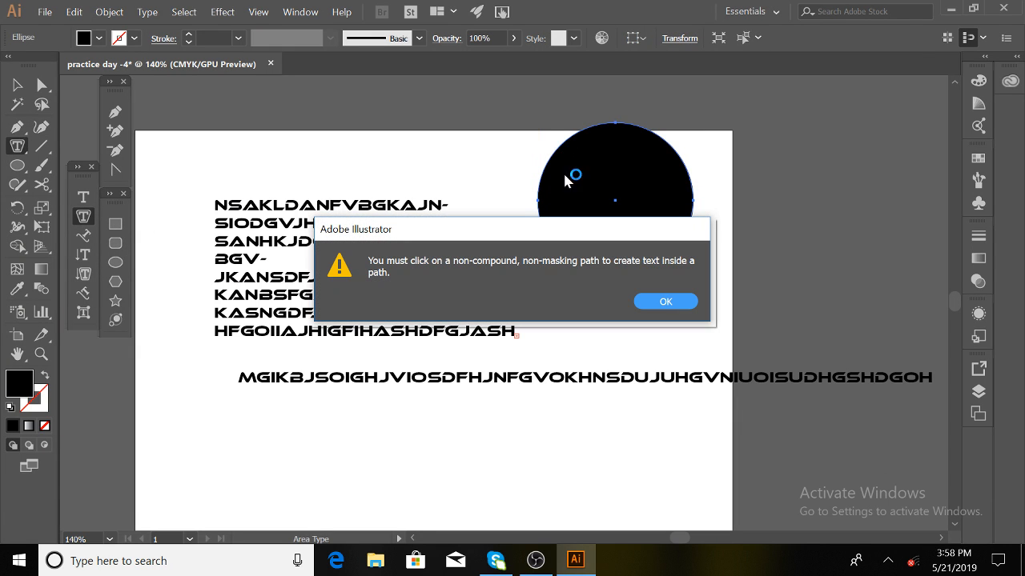
left_click(665, 301)
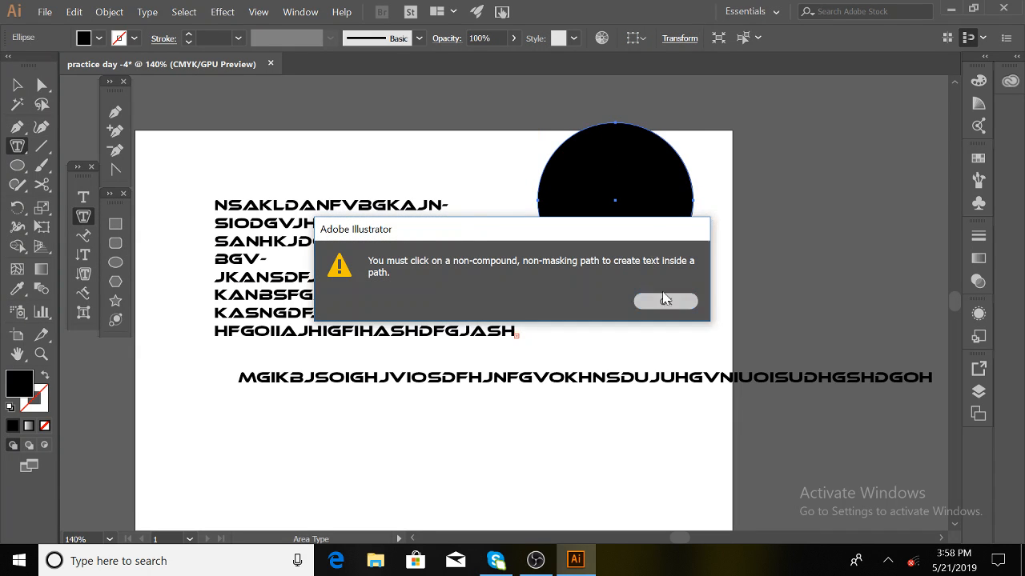
left_click(582, 129)
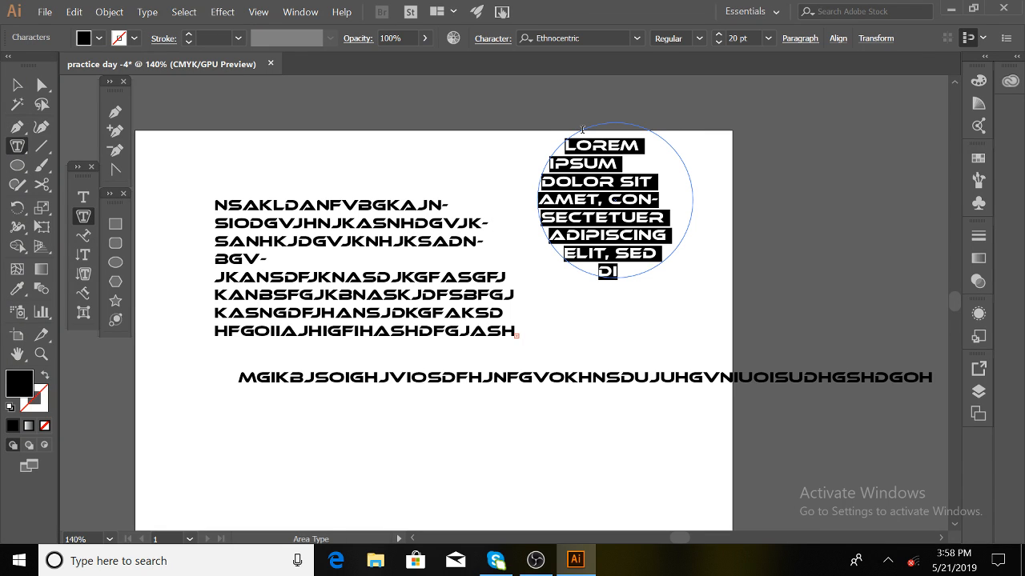
type("asgfviuyhagsbvhgbashjgfvyhhuasgfdhyhgashjkjd")
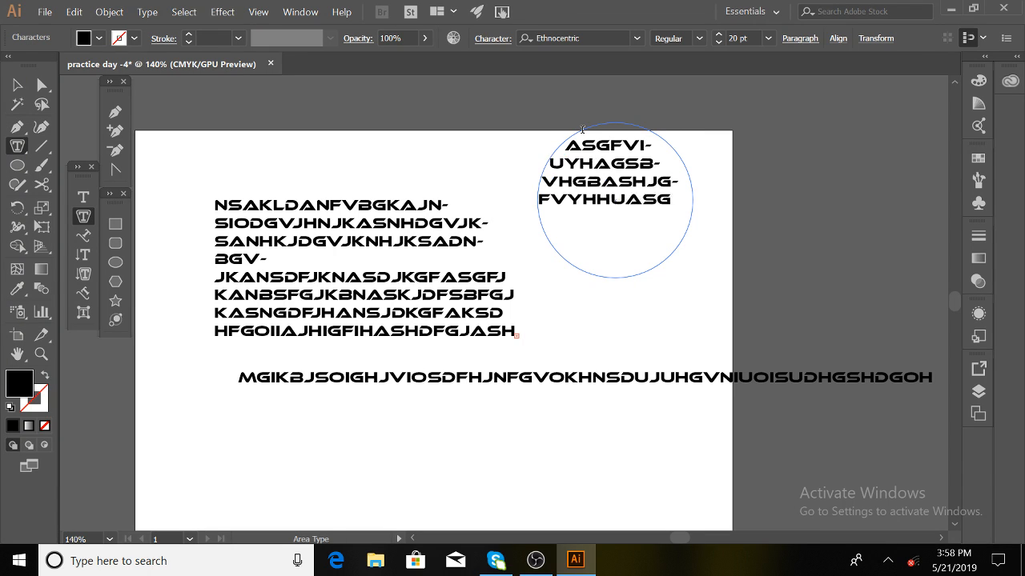
type("fghjasgdfha")
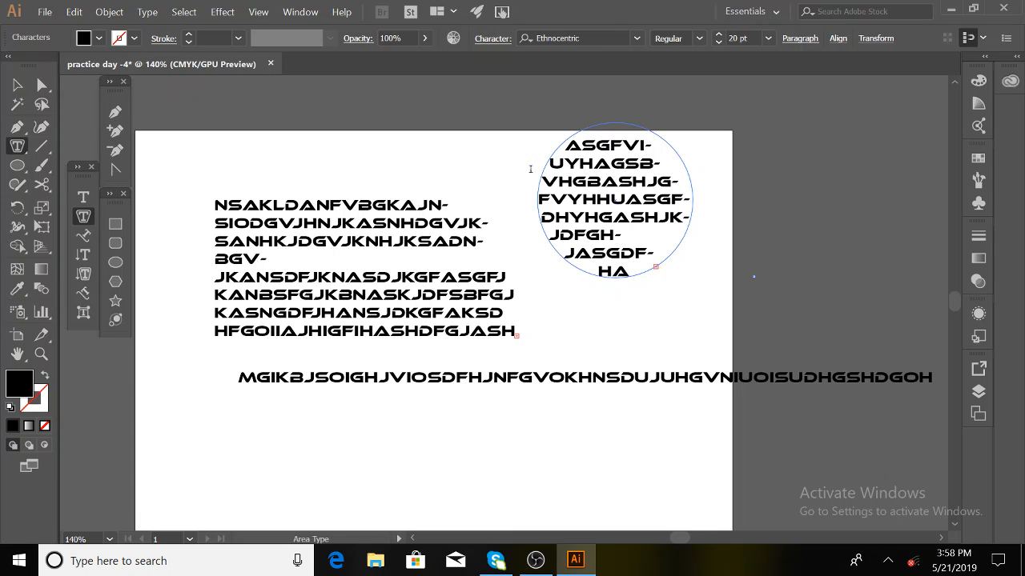
left_click(83, 196)
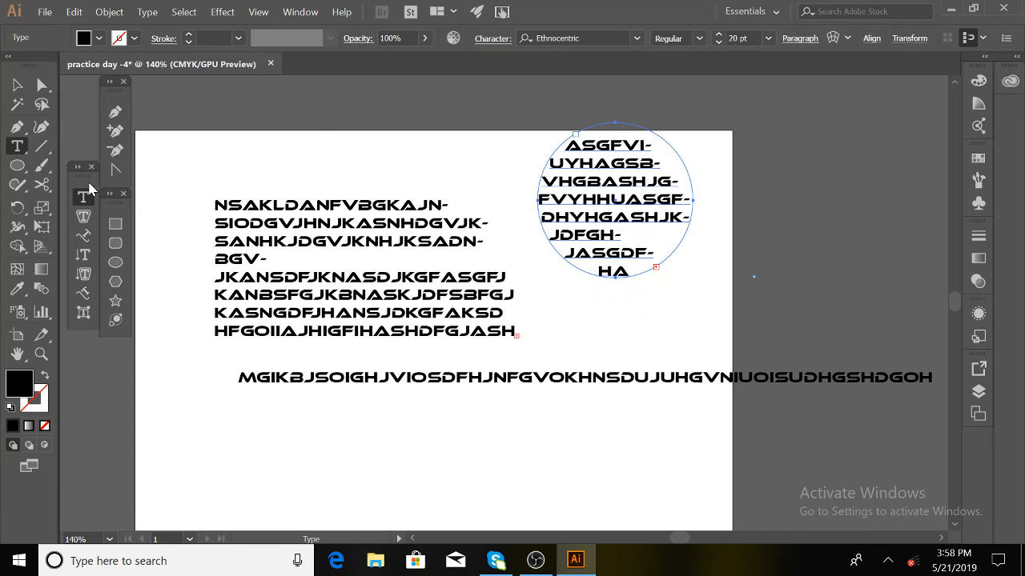
- Draw a closed four-corner Pen shape at top left and type 'JKXFHBIOJHSIOHF' inside it
left_click(114, 111)
left_click(205, 119)
left_click(364, 108)
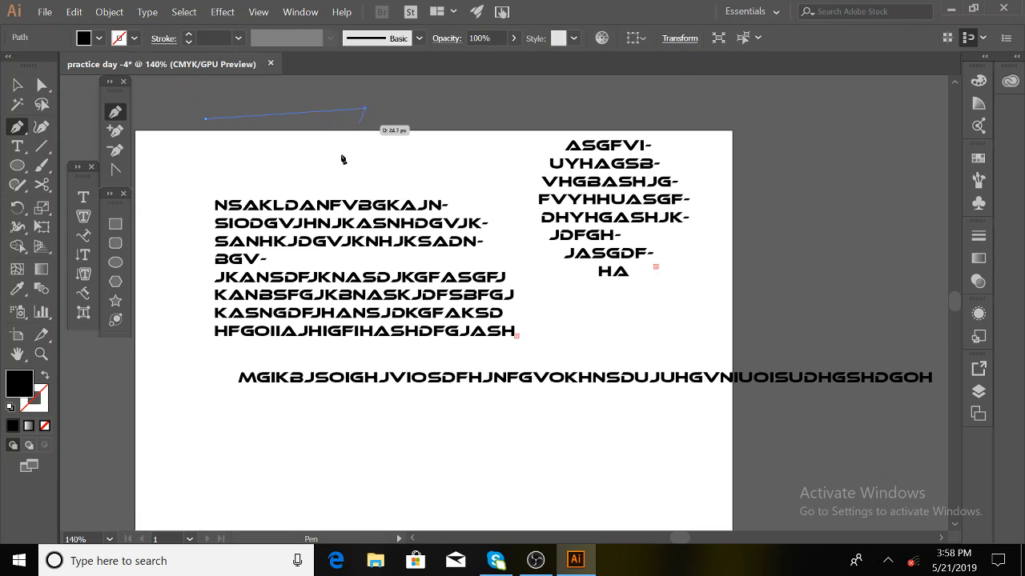
left_click(340, 156)
left_click(250, 168)
left_click(204, 120)
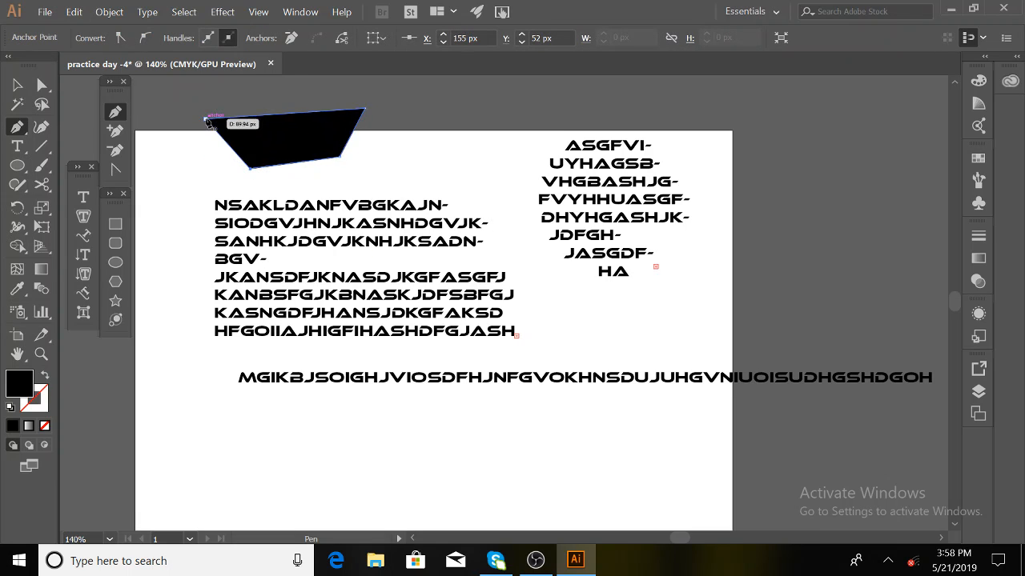
left_click(82, 216)
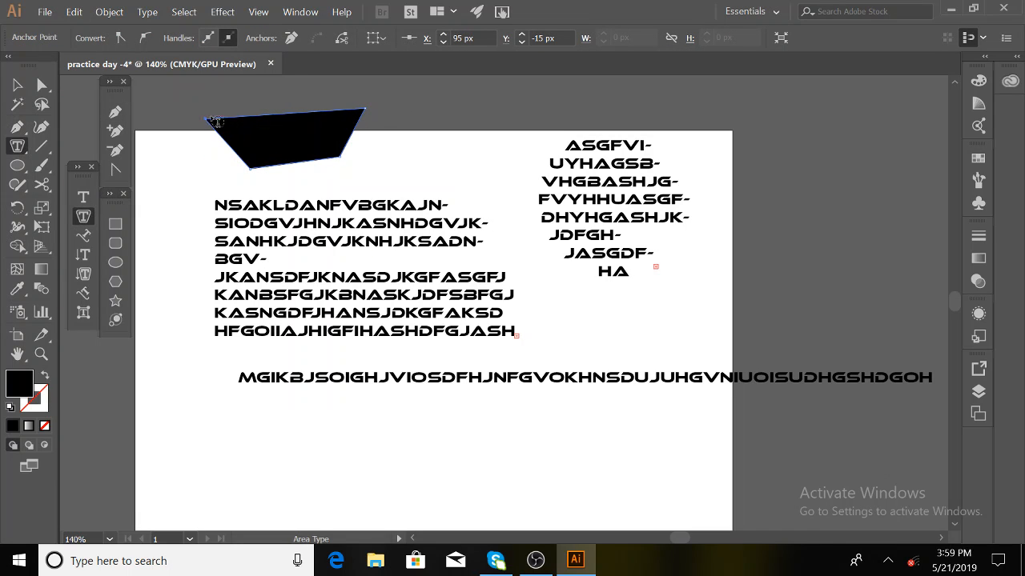
left_click(219, 124)
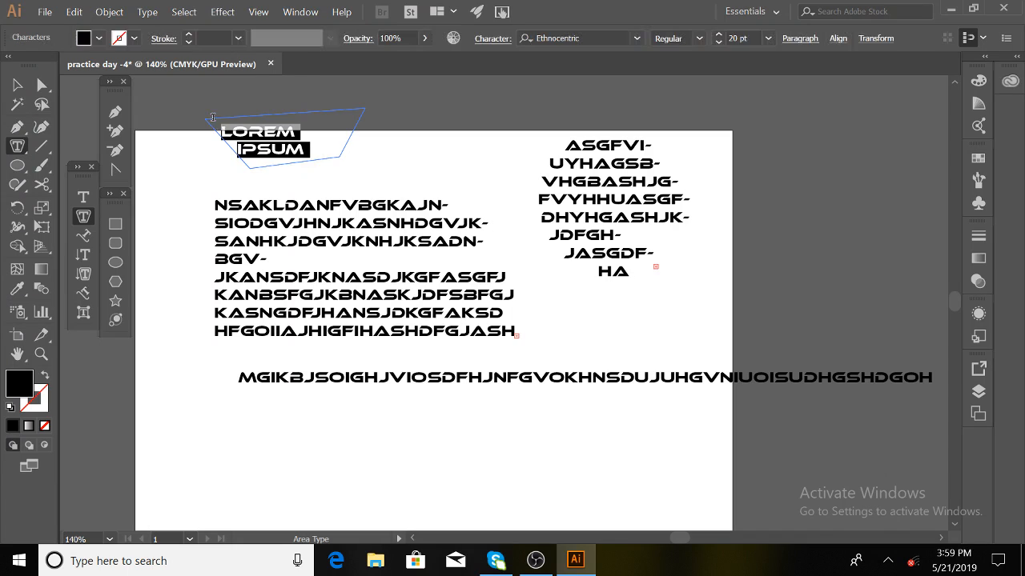
type("JKXFHBIOJHSIOHF-")
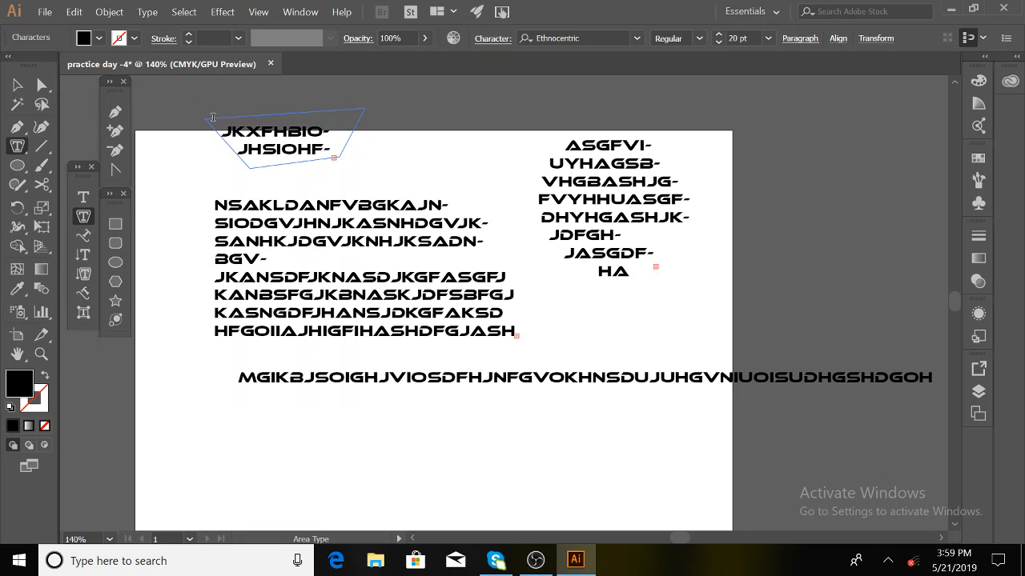
- Give the circular text a red fill and a thicker blue outline
left_click(17, 84)
left_click(367, 223)
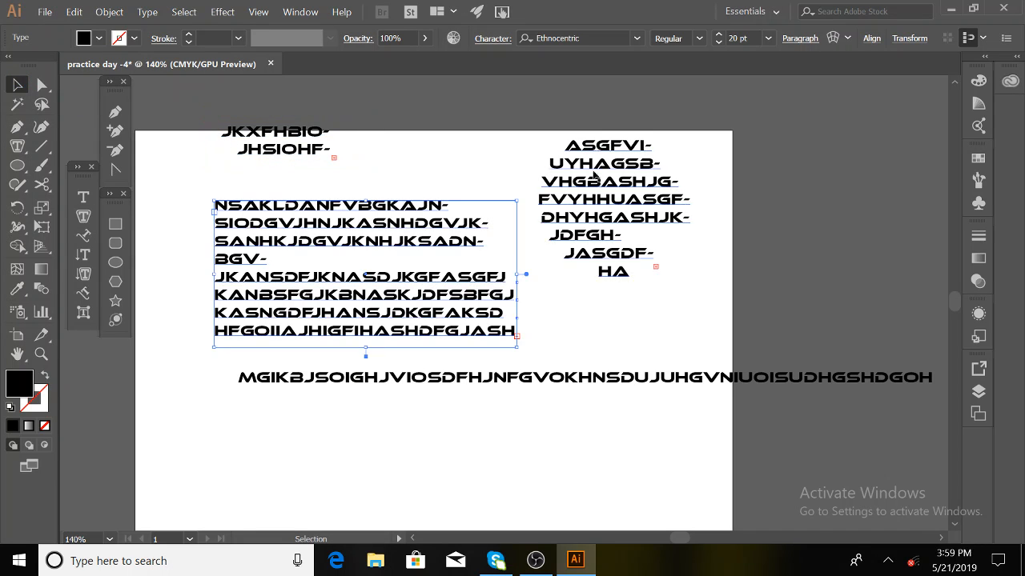
left_click(613, 222)
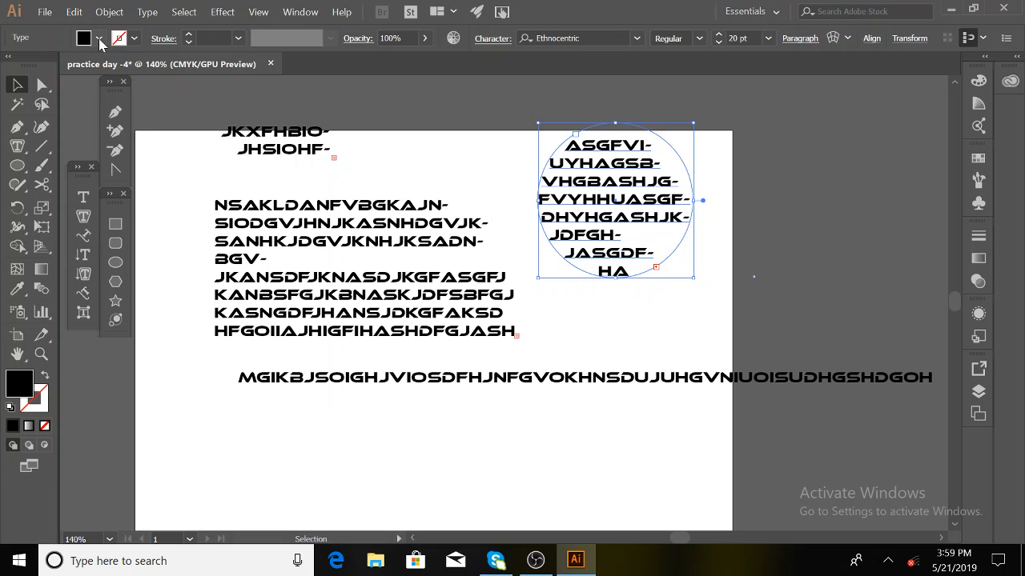
left_click(98, 38)
left_click(55, 66)
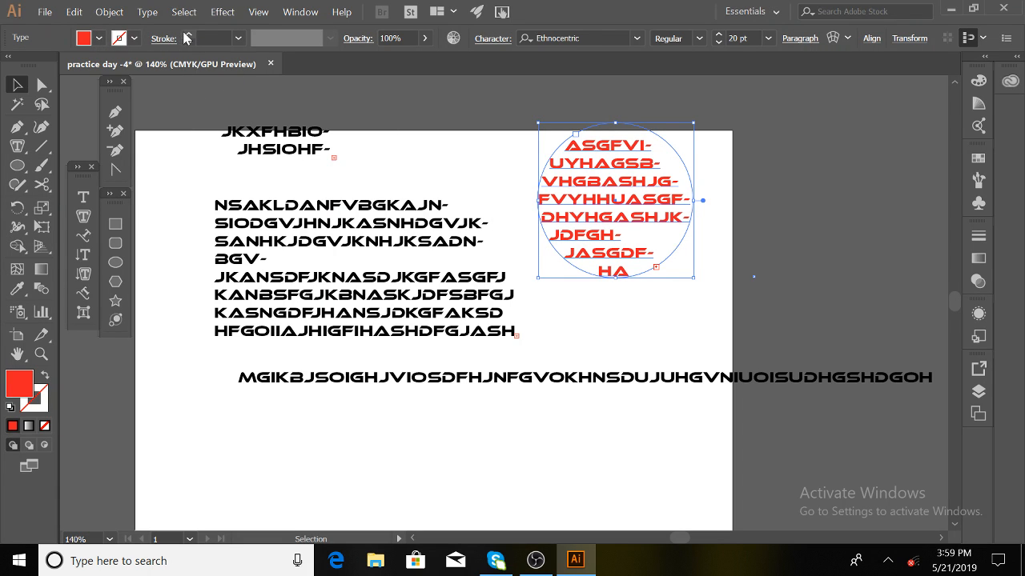
left_click(134, 38)
left_click(100, 67)
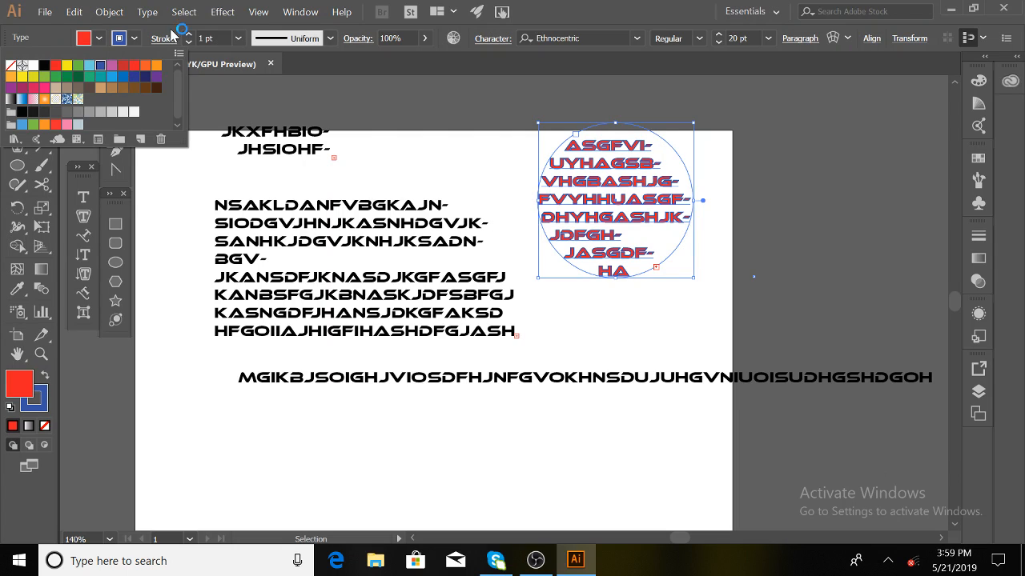
left_click(189, 36)
left_click(189, 35)
left_click(189, 35)
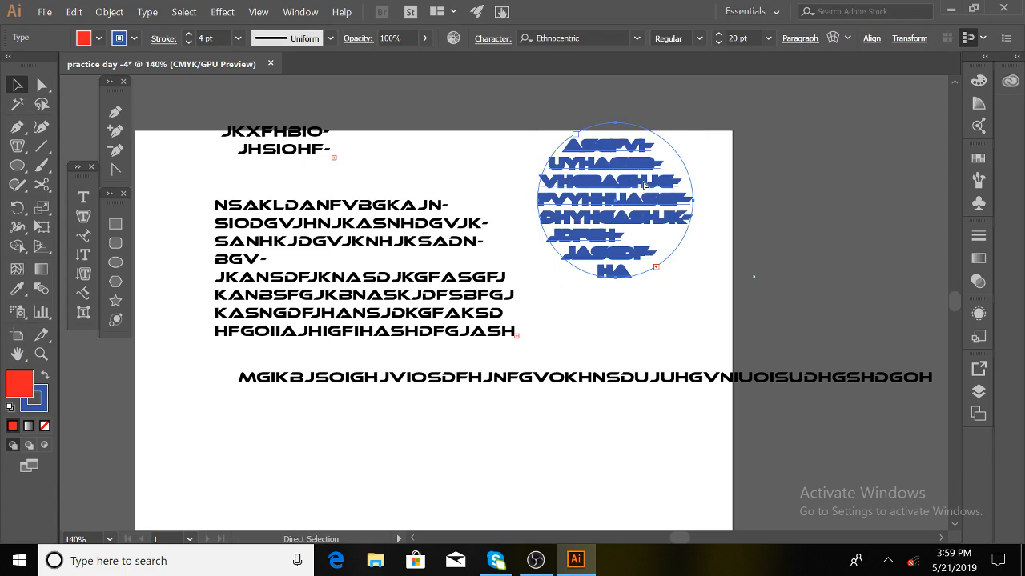
- Cut and paste the circular text back in place, then move the black text blocks up and right
key("ctrl+x")
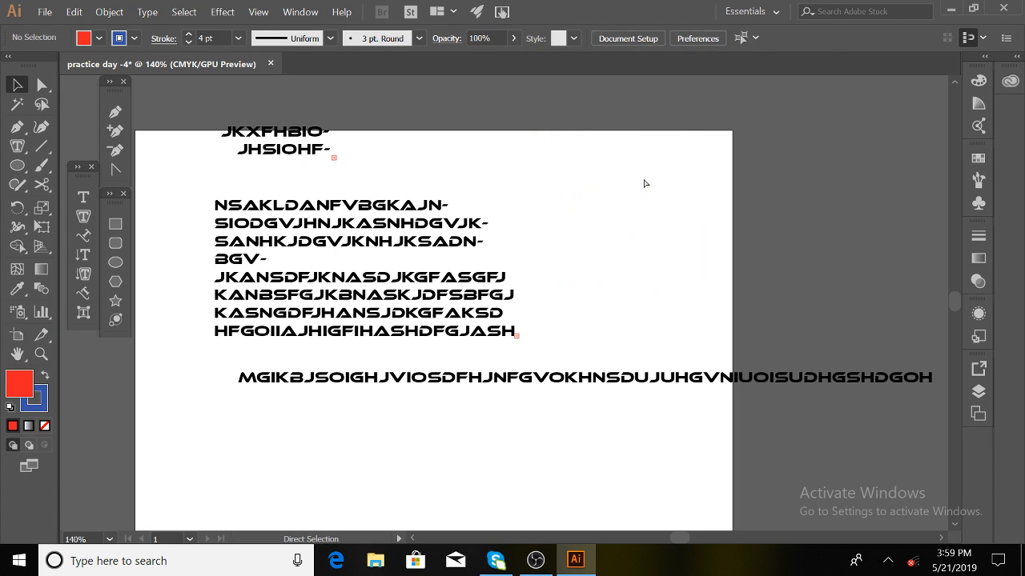
key("ctrl+f")
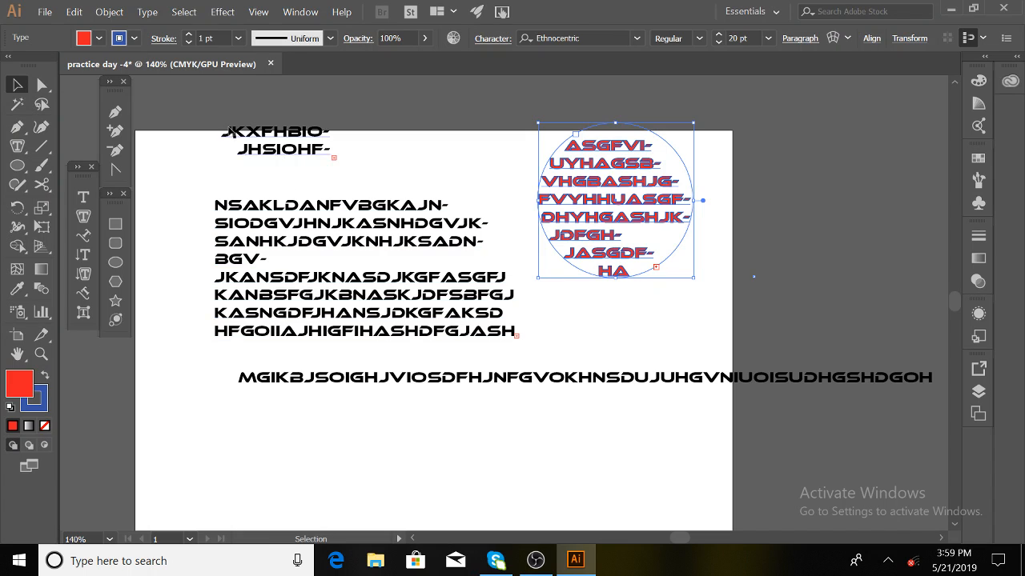
left_click_drag(218, 103, 599, 331)
left_click_drag(326, 299, 792, 223)
left_click(405, 382)
- Delete the long single line of random letters
key("Delete")
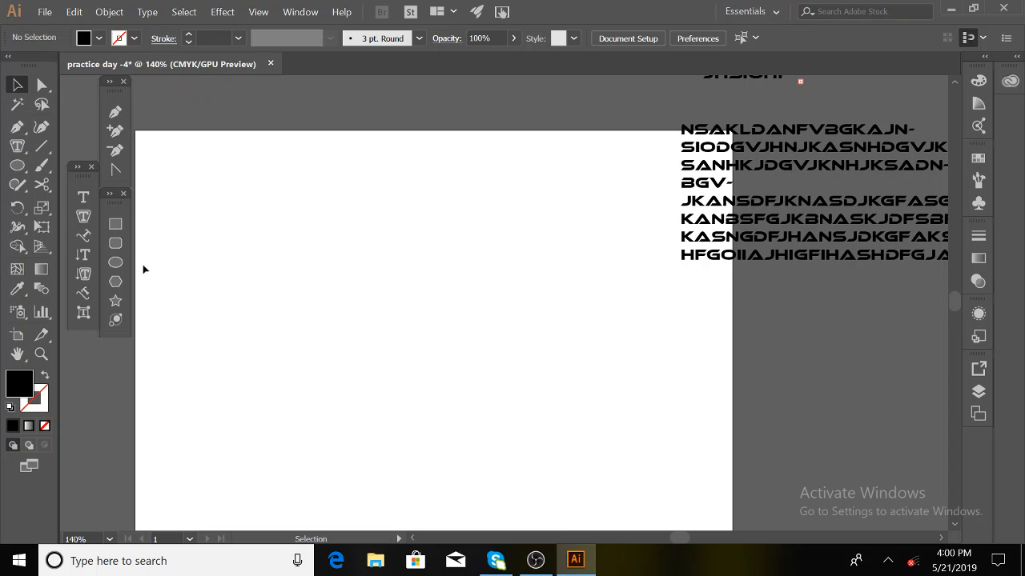
- Draw a large circle and type 'CHANDPUR GOVT COLLEGE' along its path
left_click(122, 265)
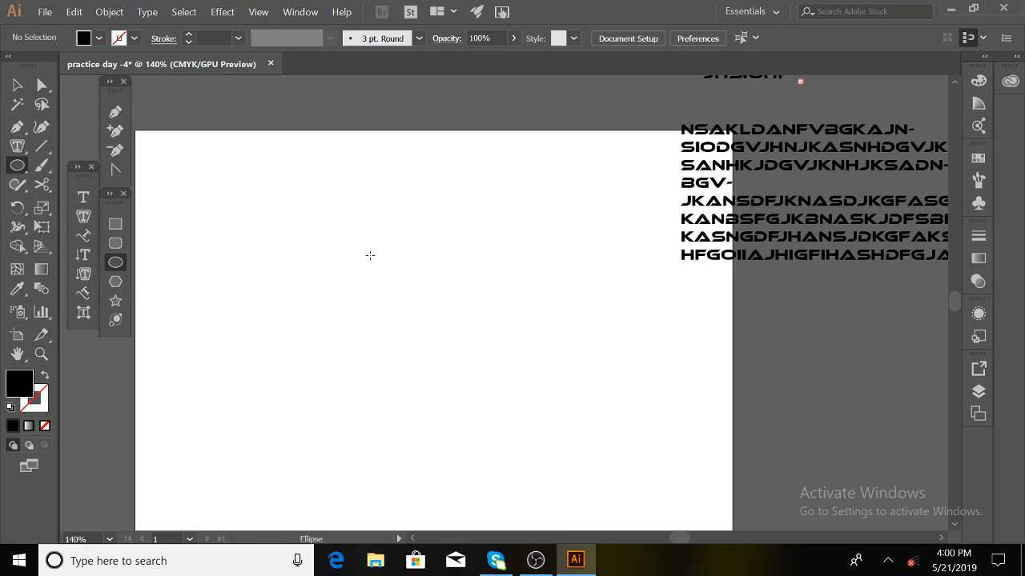
left_click_drag(332, 290, 461, 417)
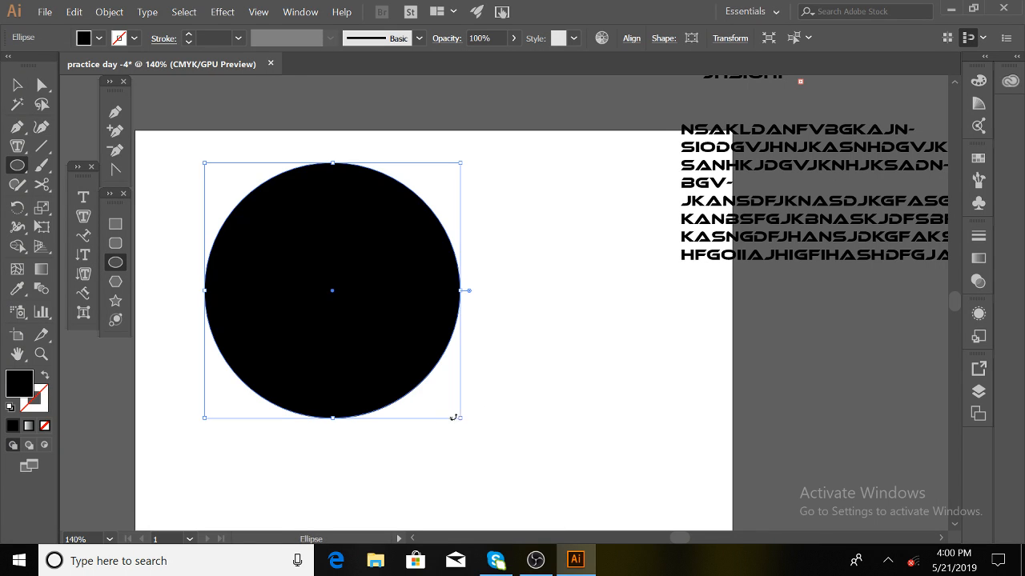
left_click(85, 235)
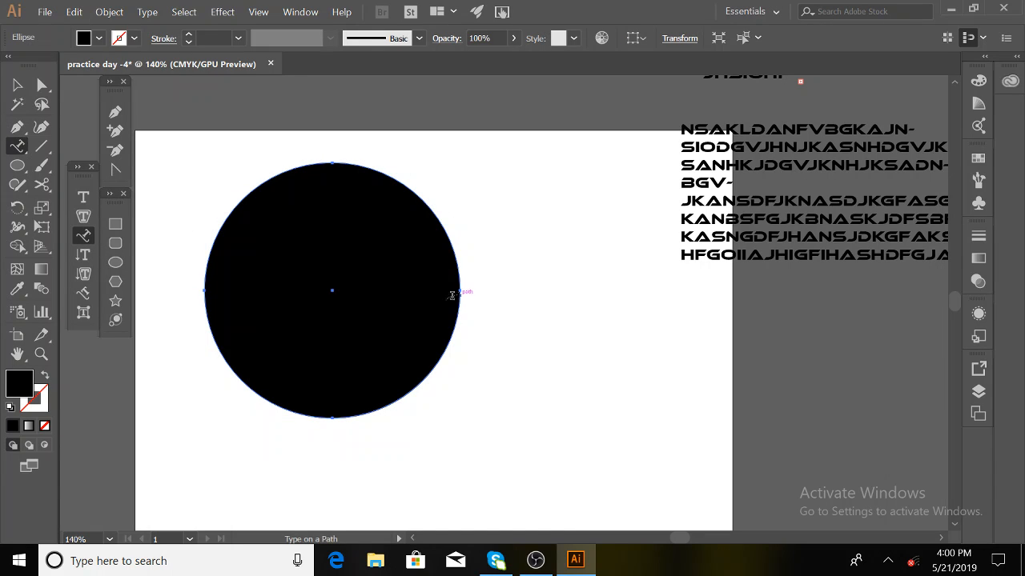
left_click(206, 257)
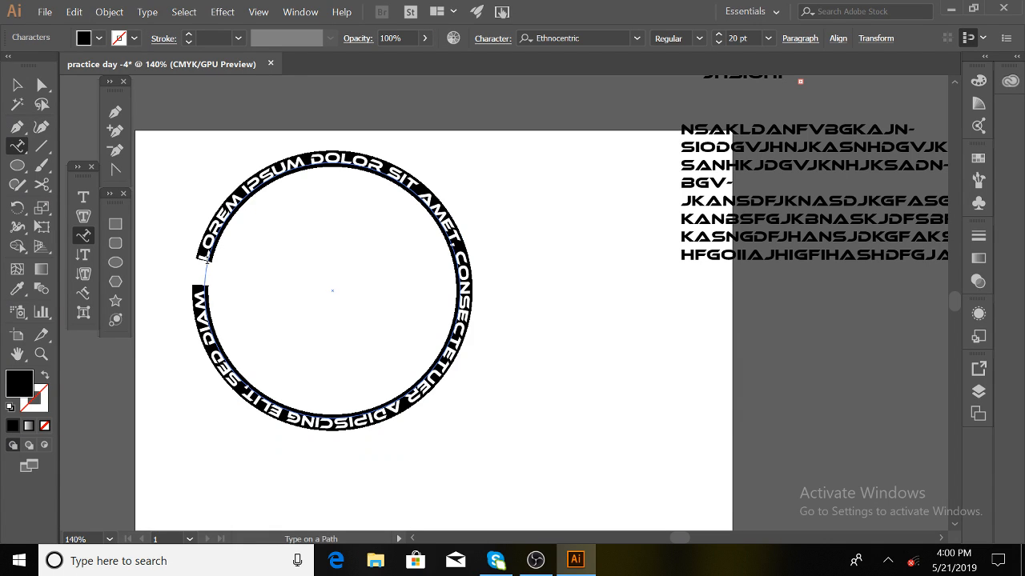
type("CHANDP")
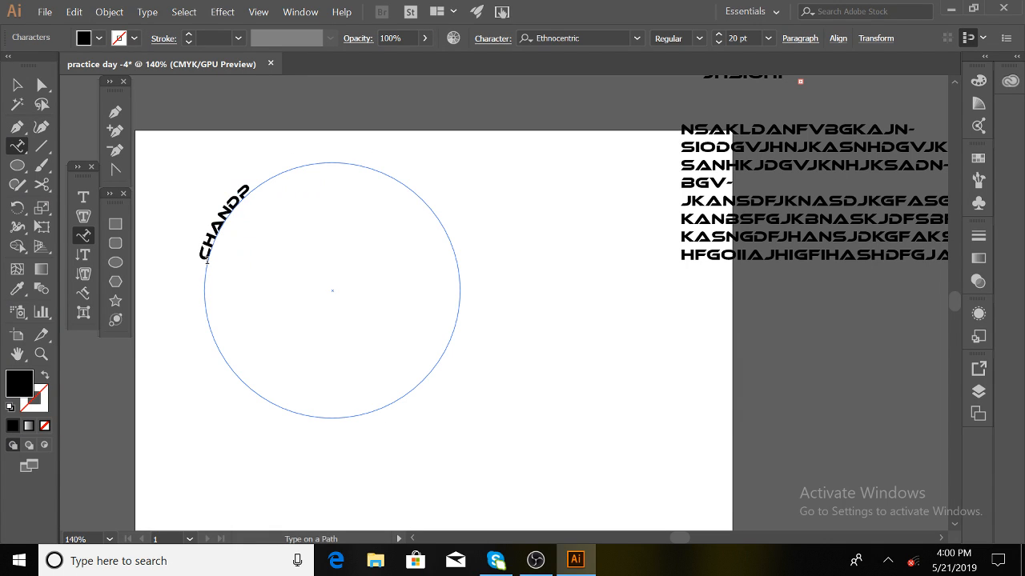
type("UR GOVT")
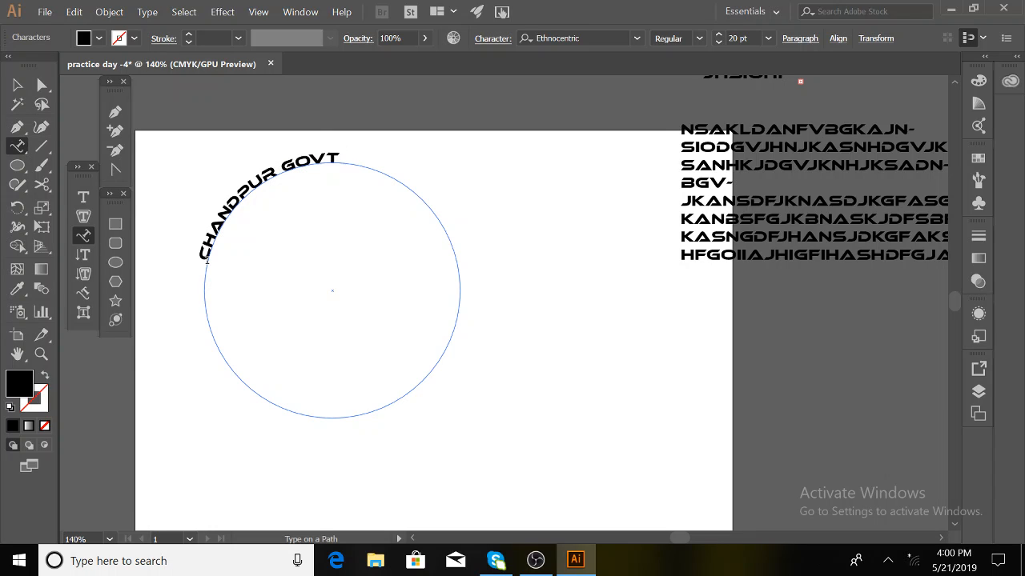
type(" COLLEGE")
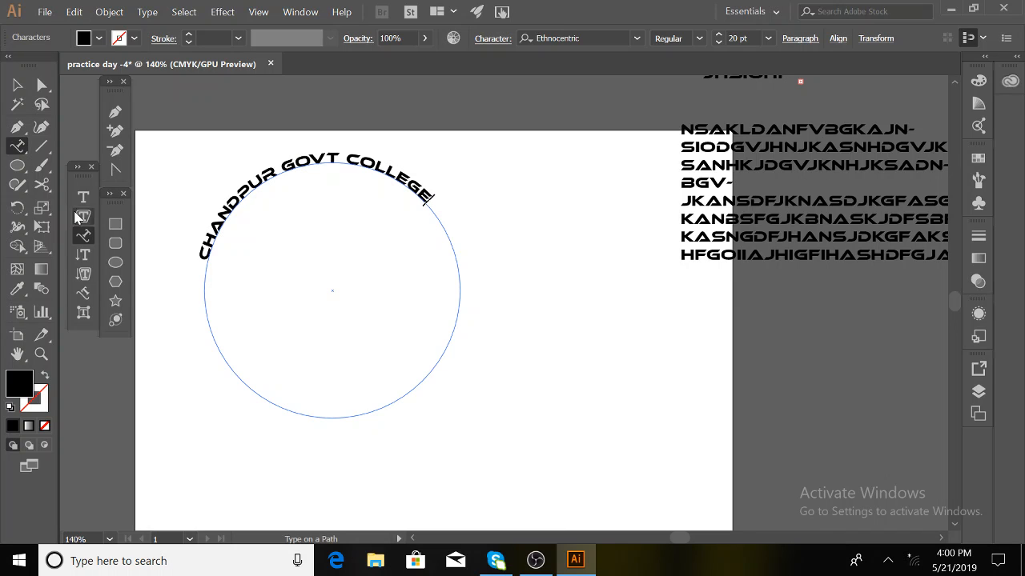
left_click(115, 225)
- Draw a black rectangle at the artboard's right, below and beside the curved text
left_click_drag(602, 311, 703, 421)
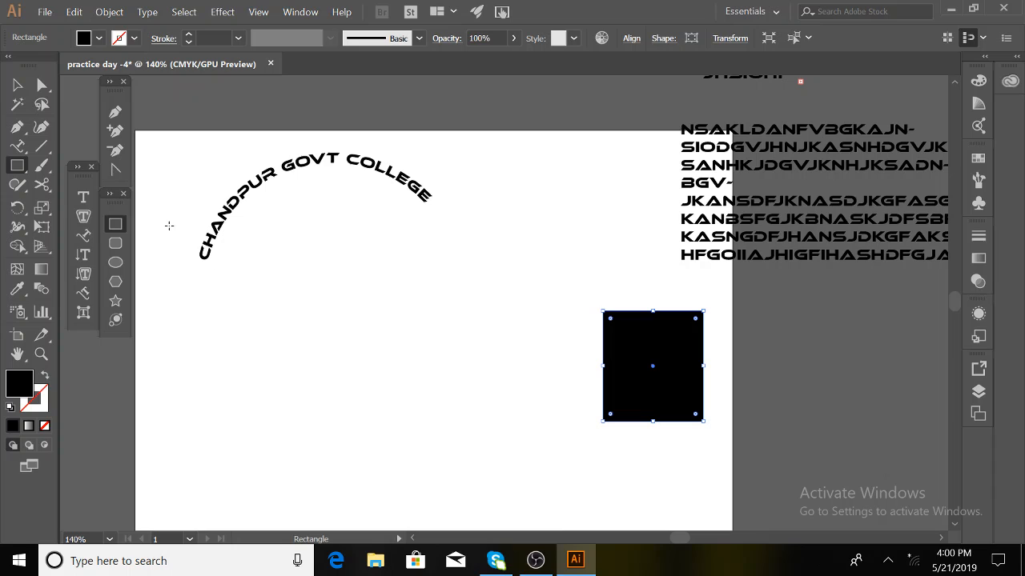
left_click(83, 217)
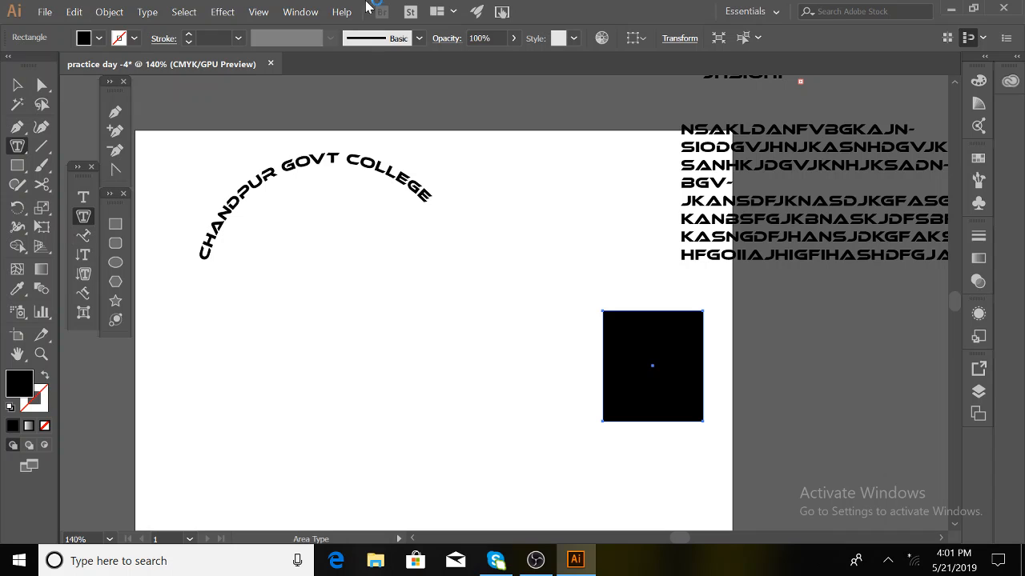
left_click(259, 396)
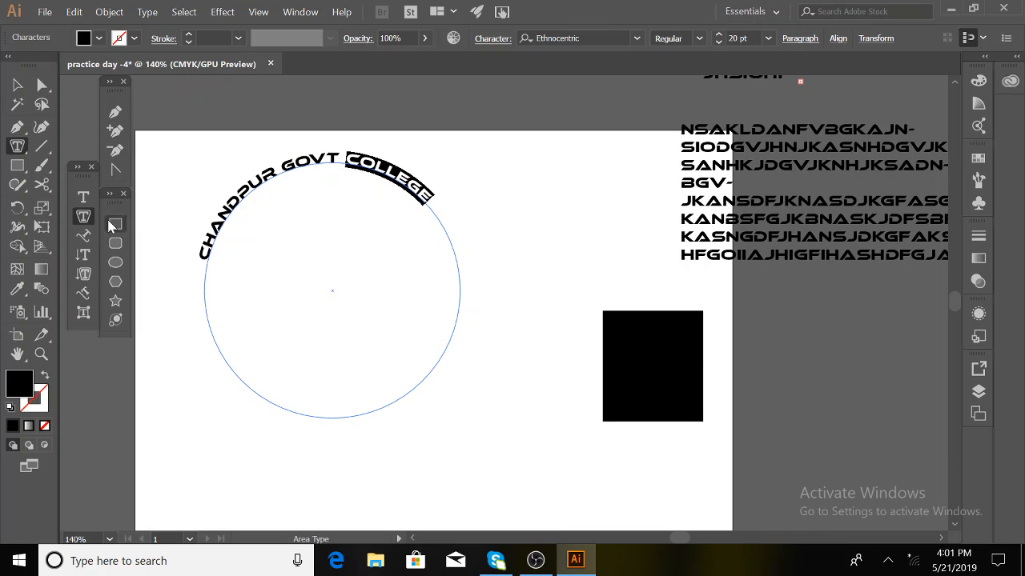
left_click(78, 259)
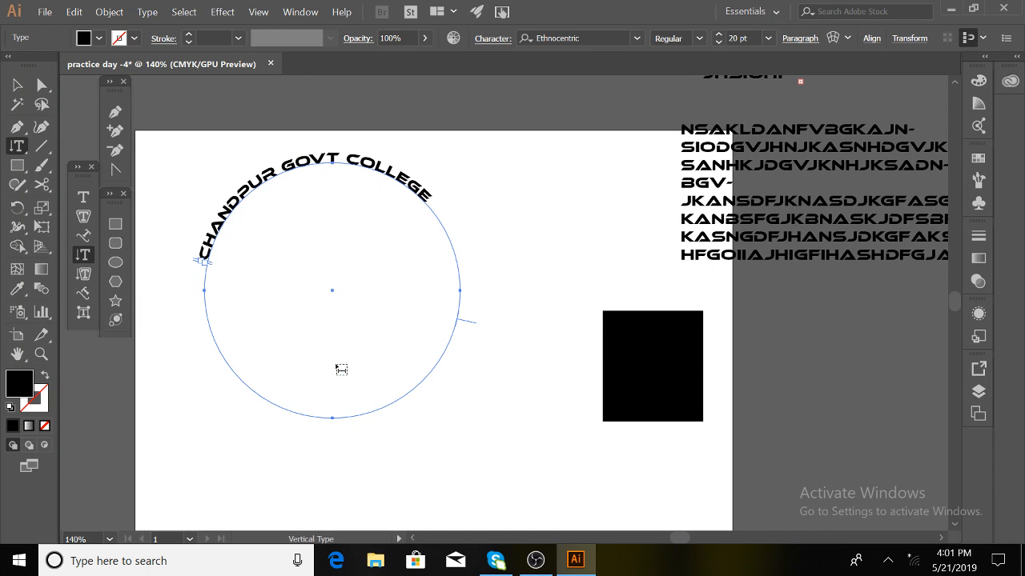
- Type a vertical column of random letters mid-page and draw a tall black rectangle beside it
left_click(530, 173)
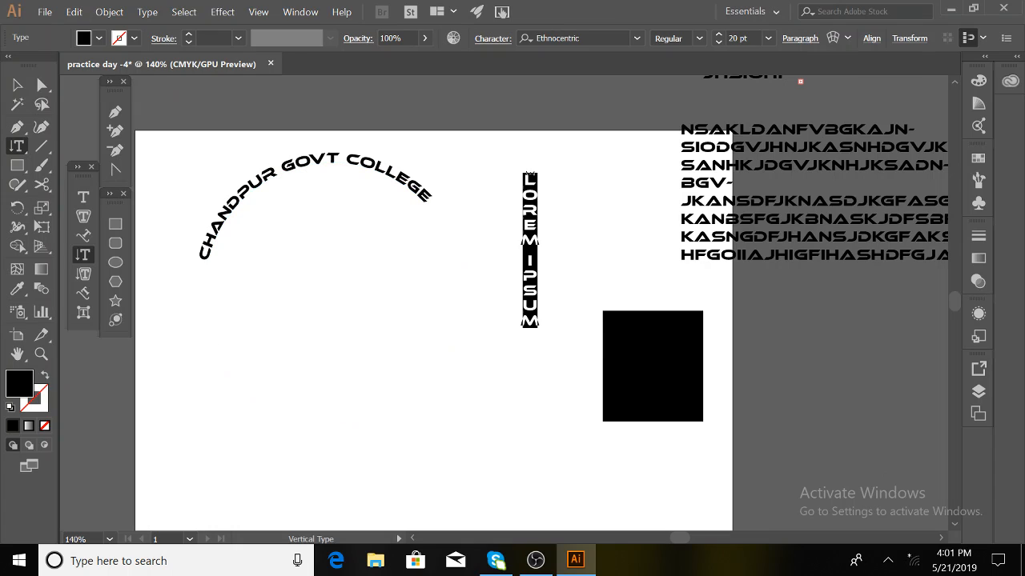
type("hhgiuygiukhiljksjhiguio")
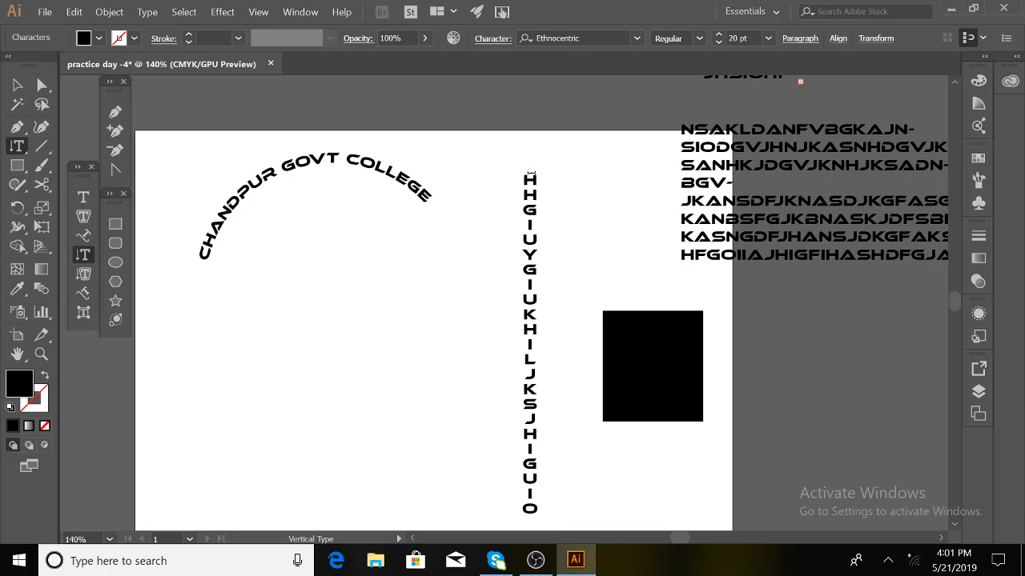
left_click(17, 85)
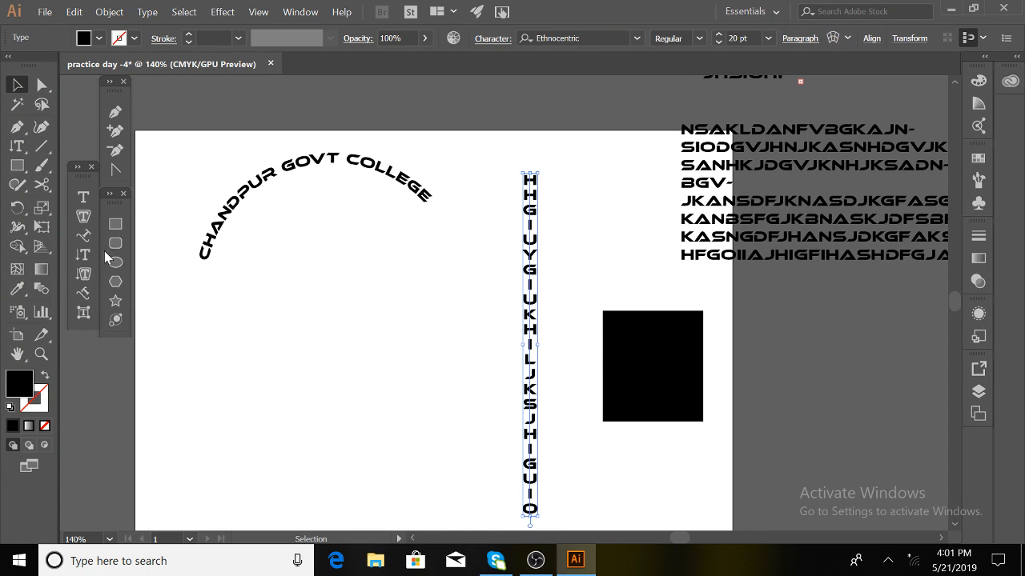
left_click(115, 224)
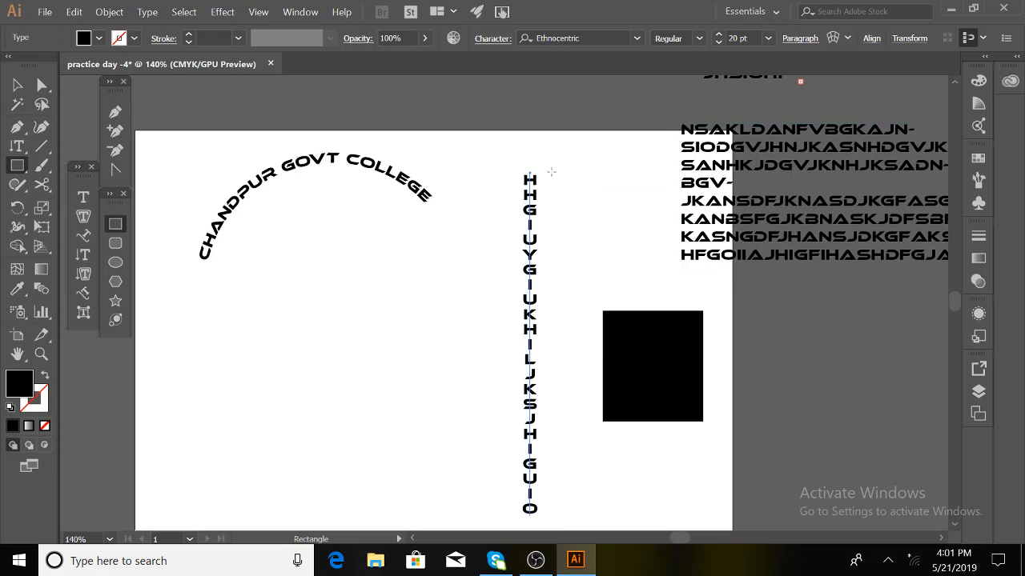
mouse_move(554, 176)
left_mouse_down()
mouse_move(606, 430)
mouse_move(636, 427)
mouse_move(637, 436)
left_mouse_up()
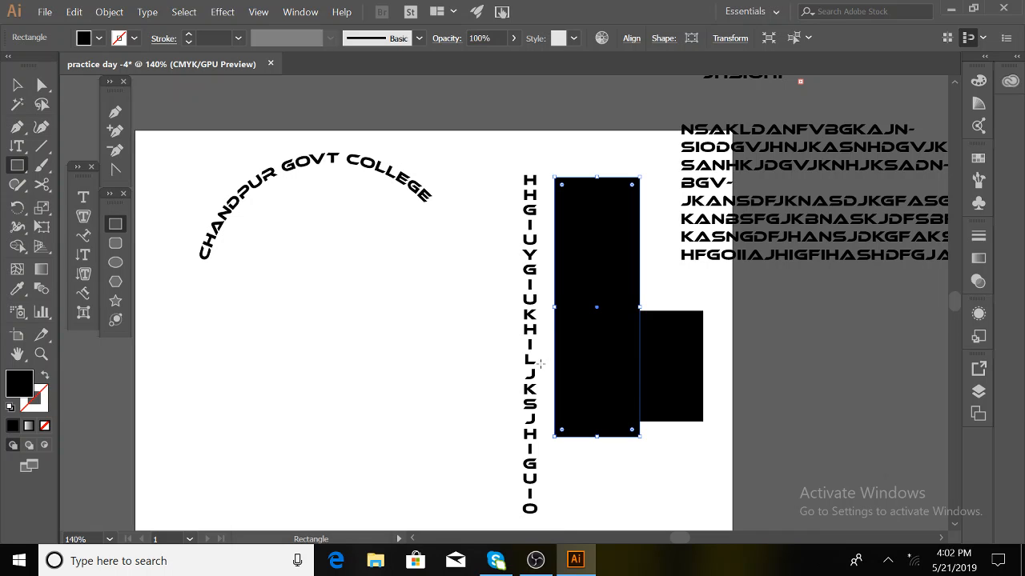
- Fill the tall rectangle with vertical area type reading 'HIUYHGIUG'
left_click(83, 274)
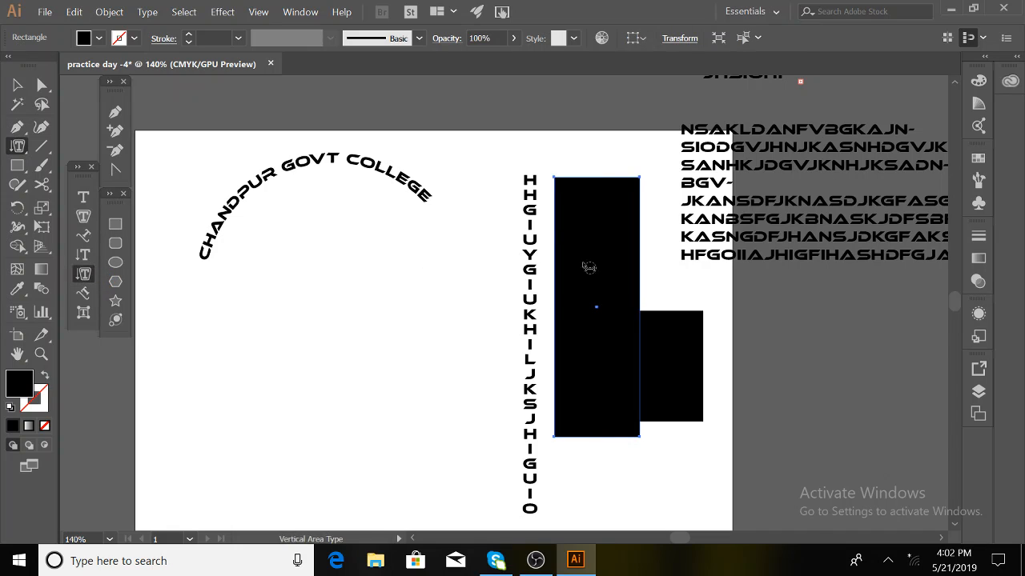
left_click(556, 180)
left_click(649, 298)
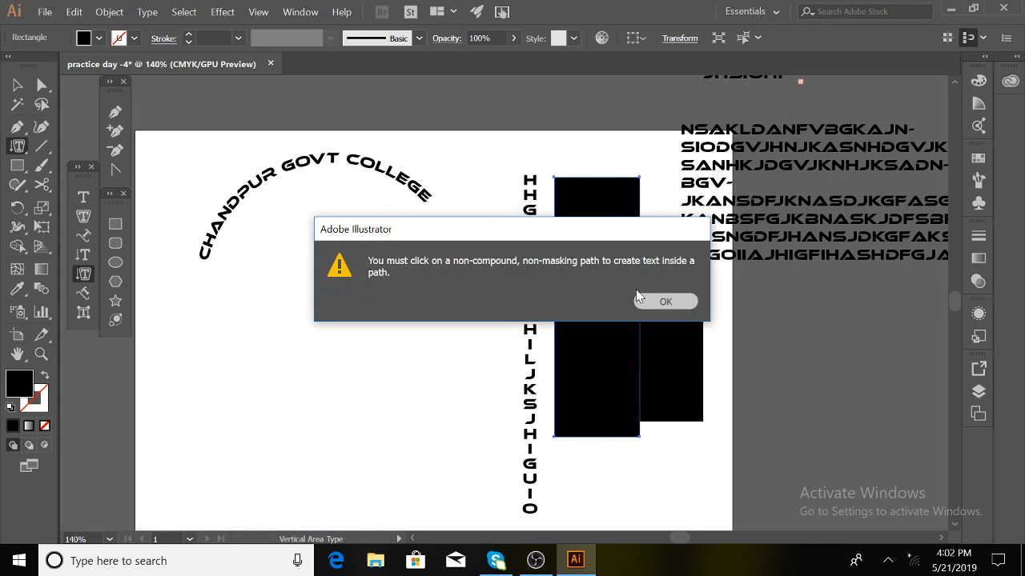
left_click(558, 179)
type("HIUYHGIUG")
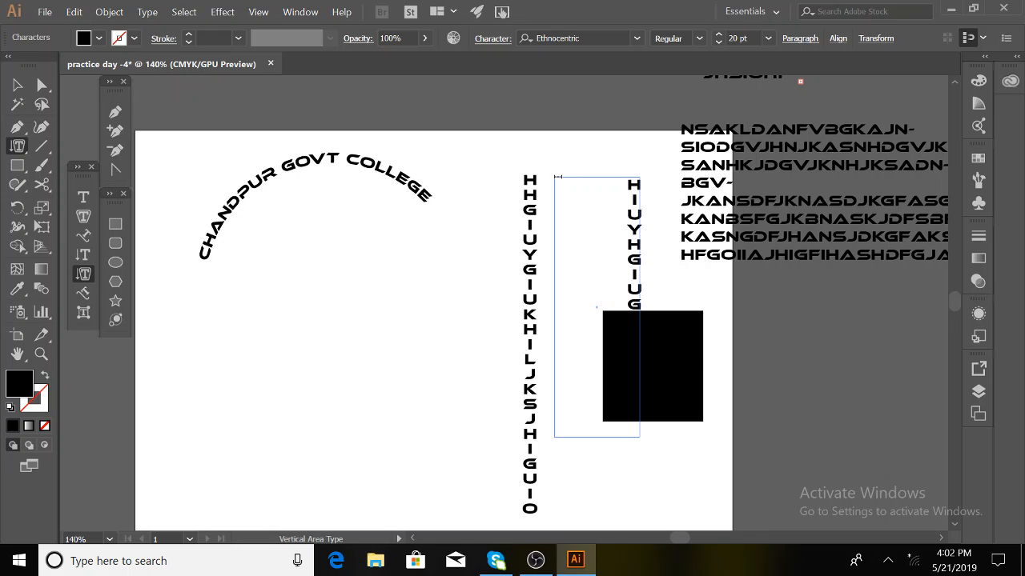
- Select the vertical test text and the black rectangles together and delete them
left_click(15, 85)
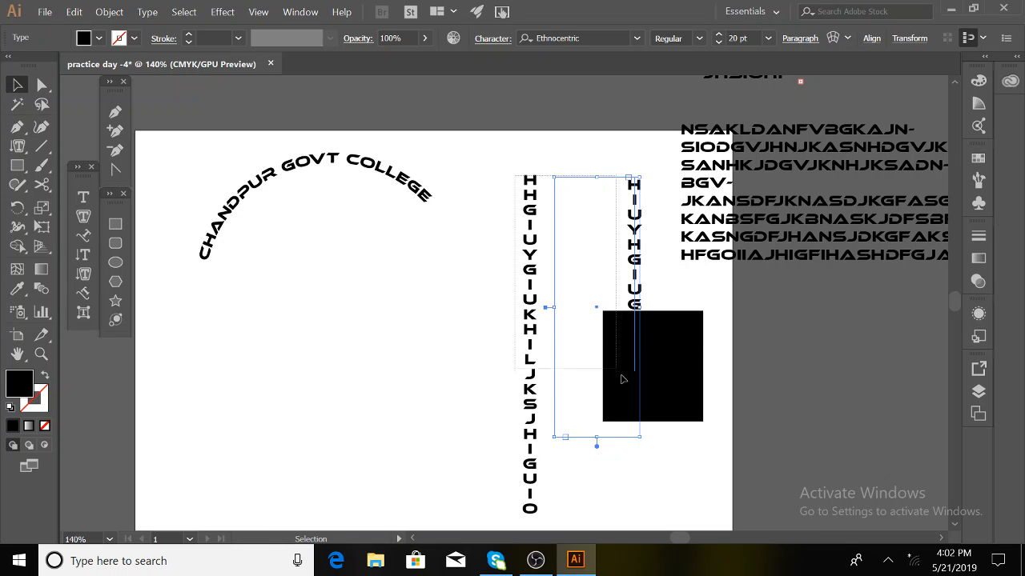
left_click(655, 412, "shift")
key("Delete")
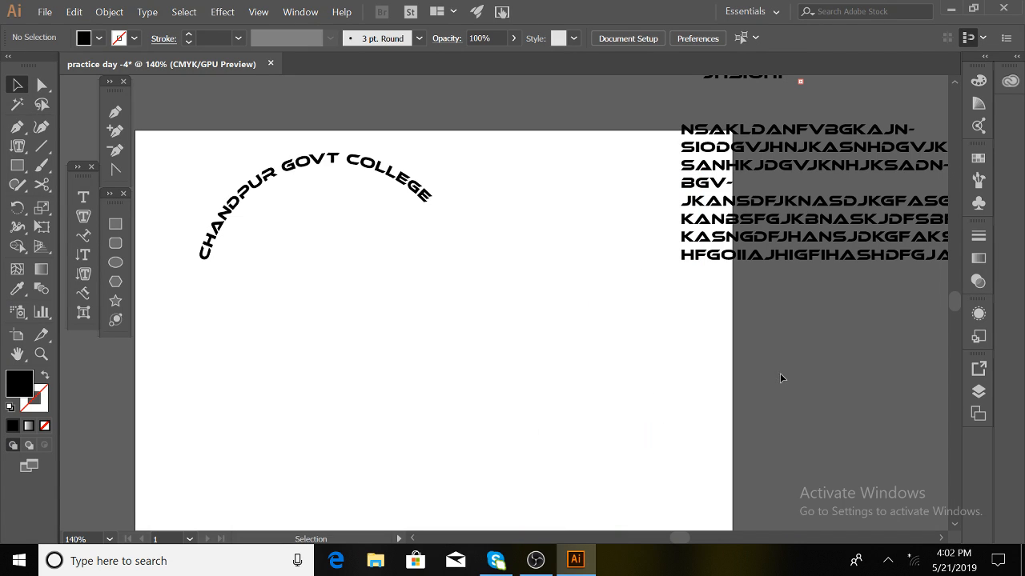
- Select the curved 'CHANDPUR GOVT COLLEGE' path text and delete it
double_click(376, 168)
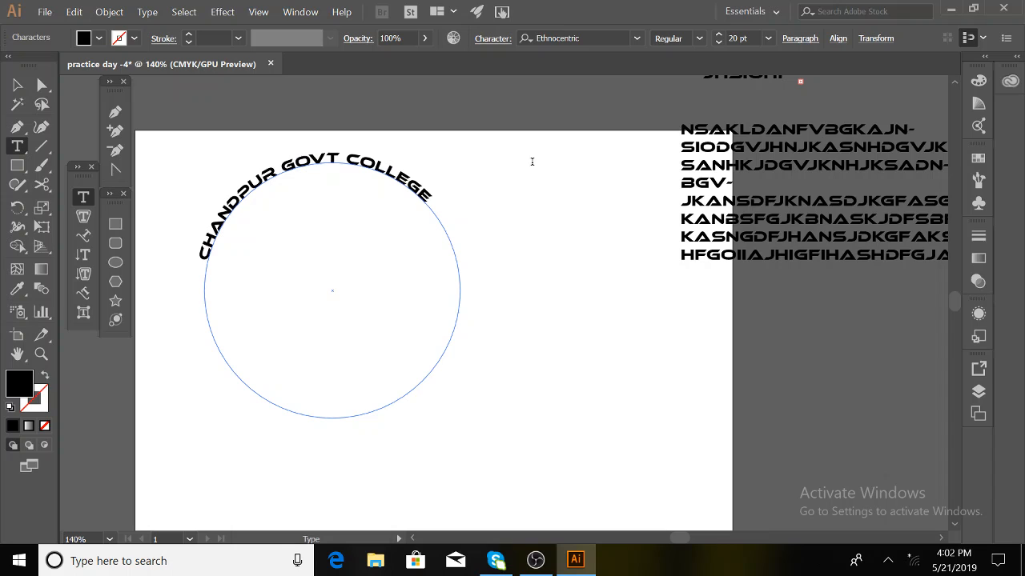
left_click(22, 87)
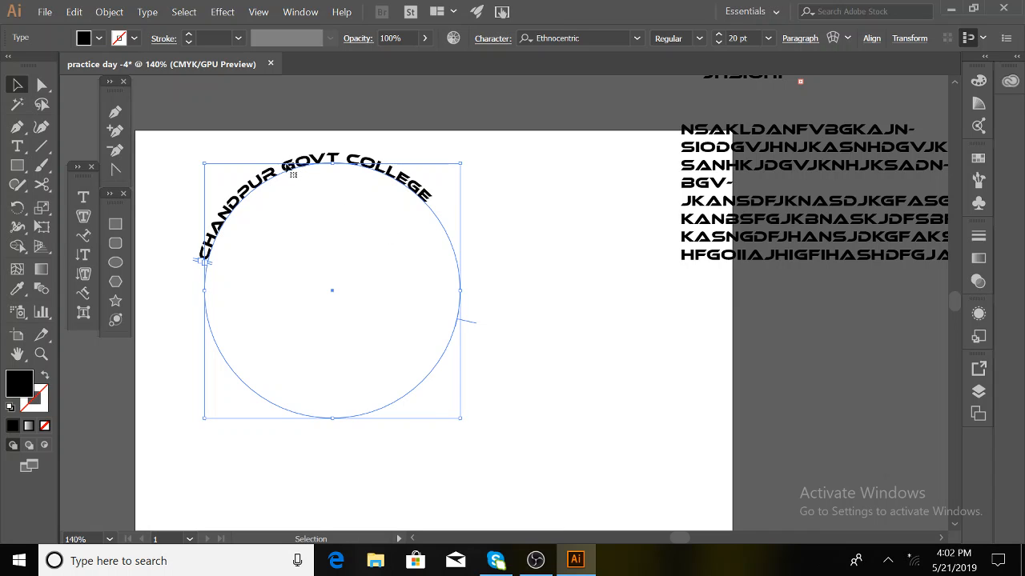
left_click_drag(290, 166, 366, 170)
key("Delete")
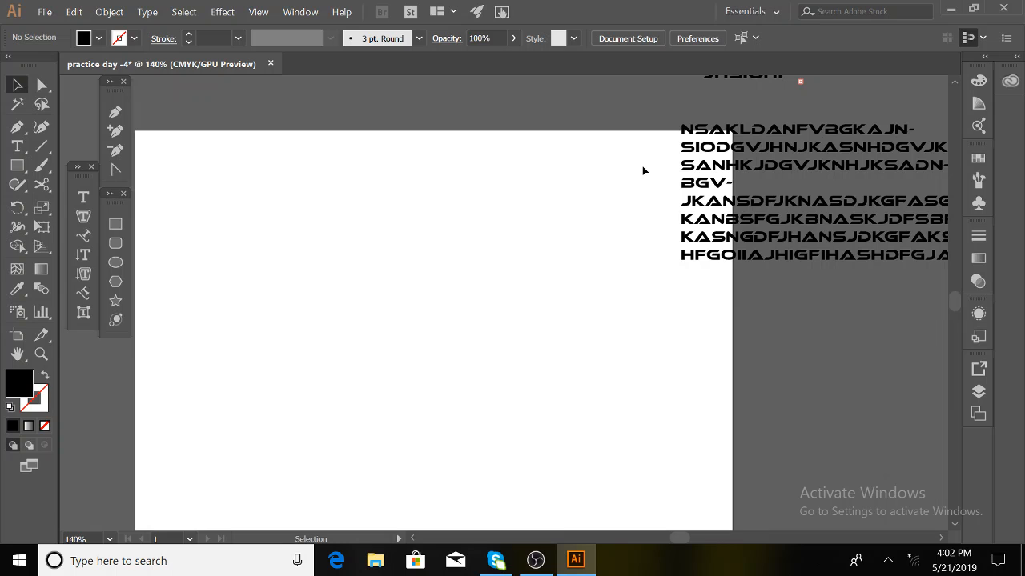
- Delete the leftover text objects beside the artboard and fit the artboard in the window
key("ctrl+minus")
key("ctrl+minus")
scroll(792, 230, "down", 1)
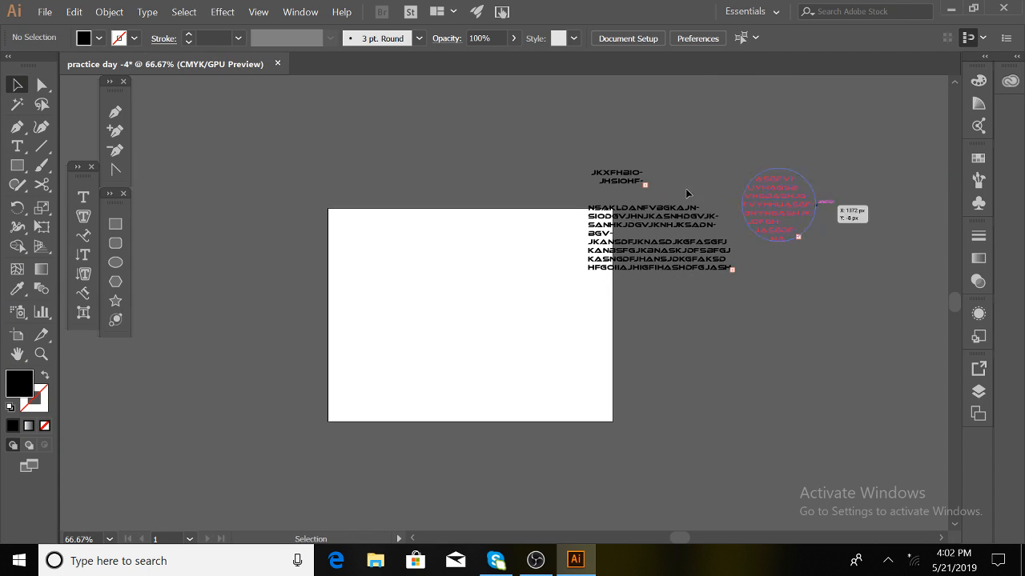
left_click_drag(593, 160, 818, 343)
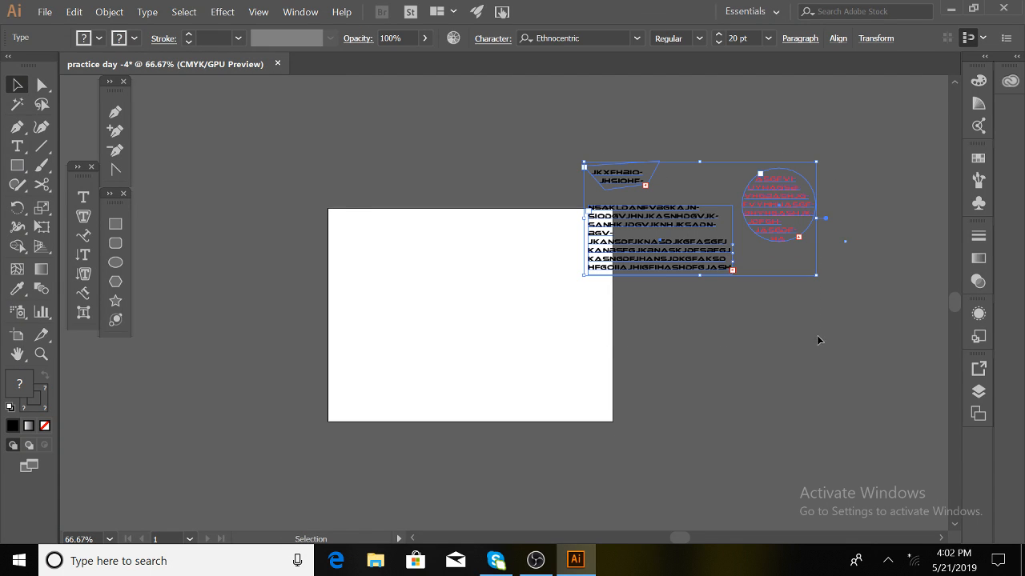
key("Delete")
key("ctrl+plus")
key("ctrl+plus")
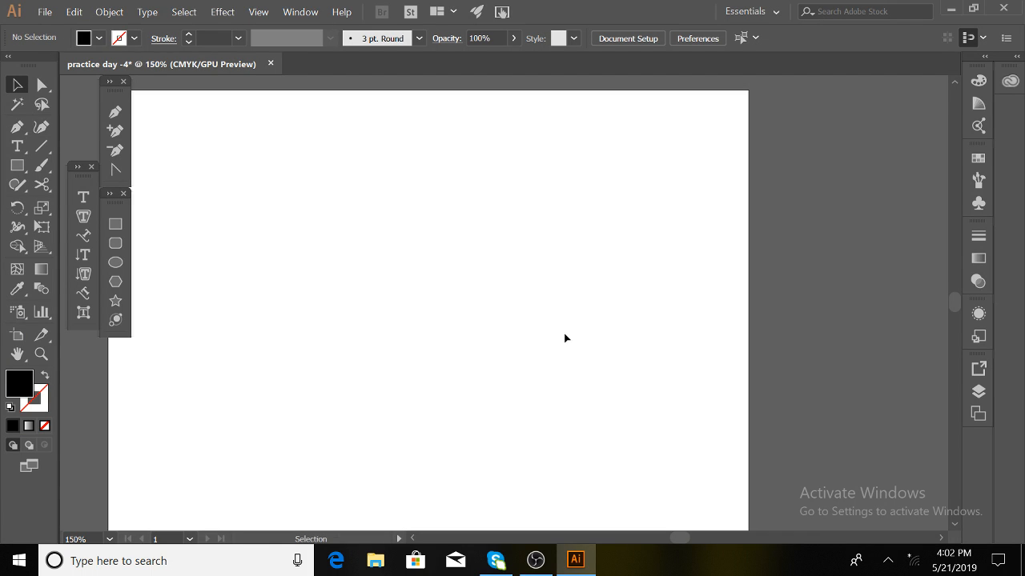
key("a")
key("ctrl+0")
- Reveal the hidden tray icons and bring OBS Studio back onto the taskbar
key("v")
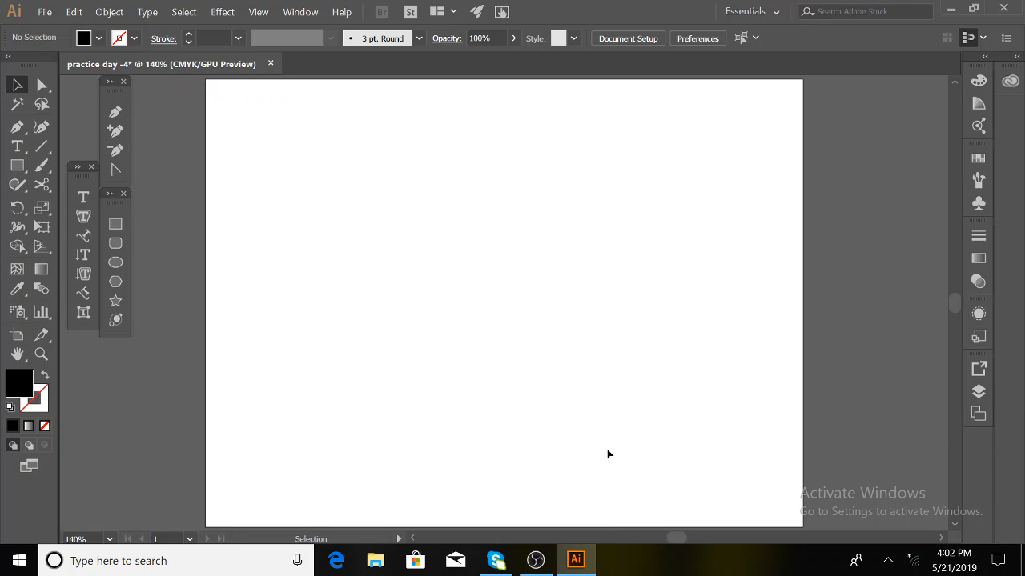
left_click(887, 560)
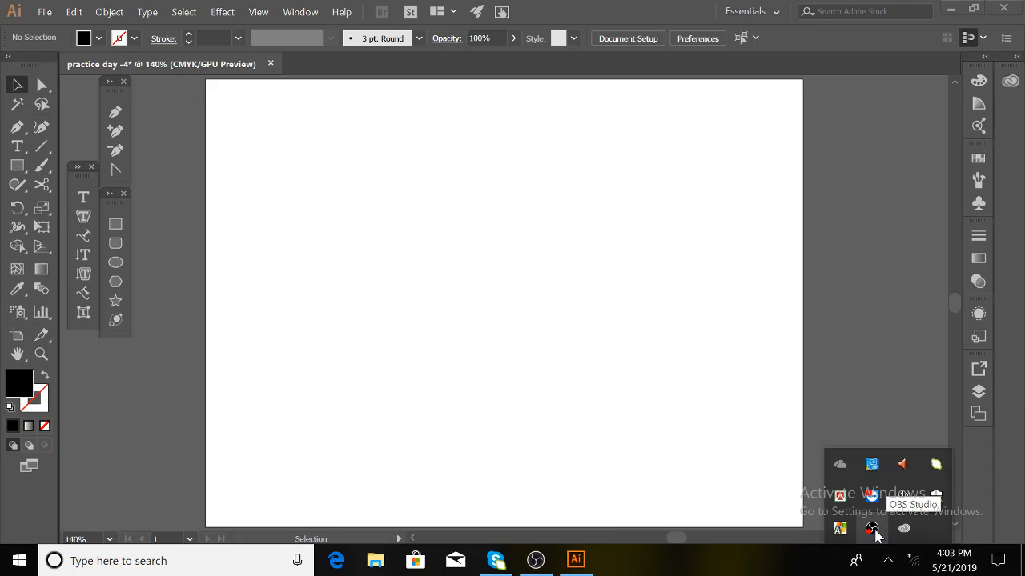
left_click(877, 534)
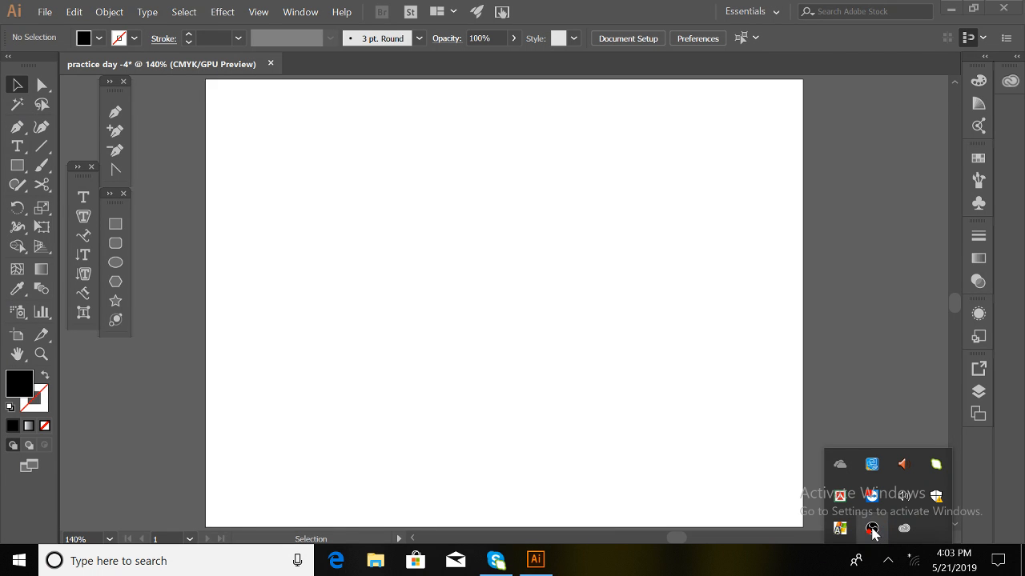
left_click(873, 531)
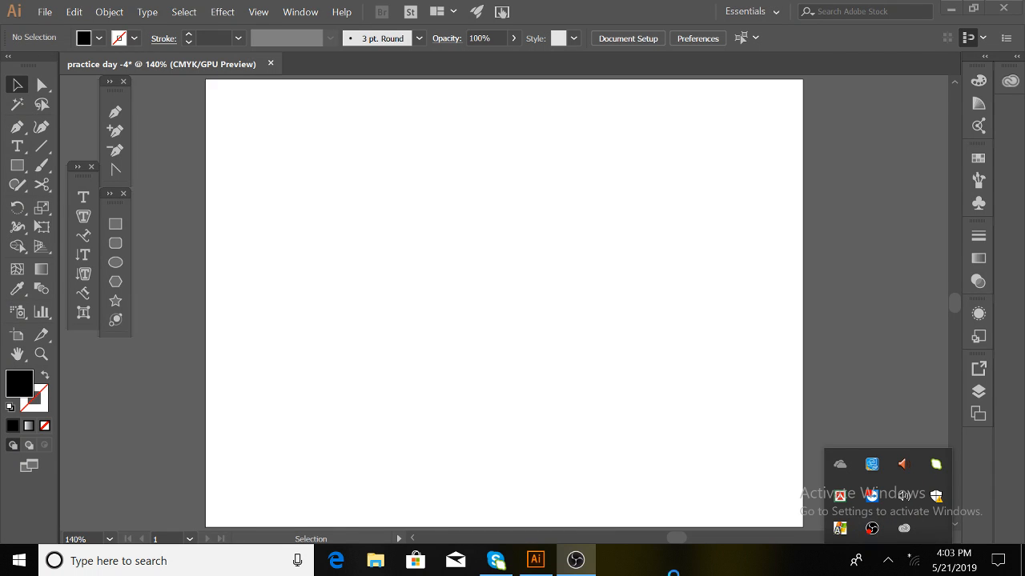
left_click(577, 562)
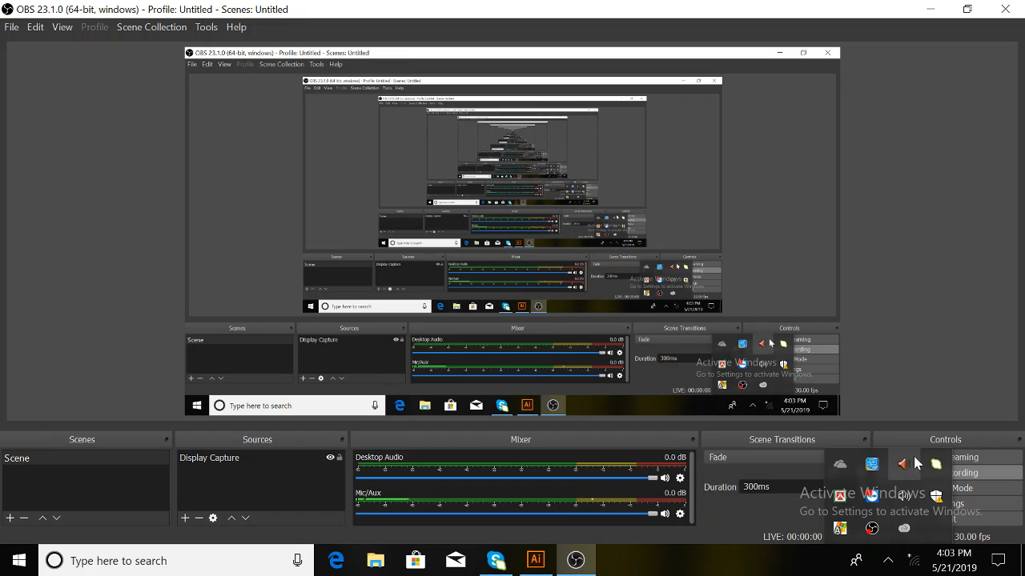
left_click(889, 562)
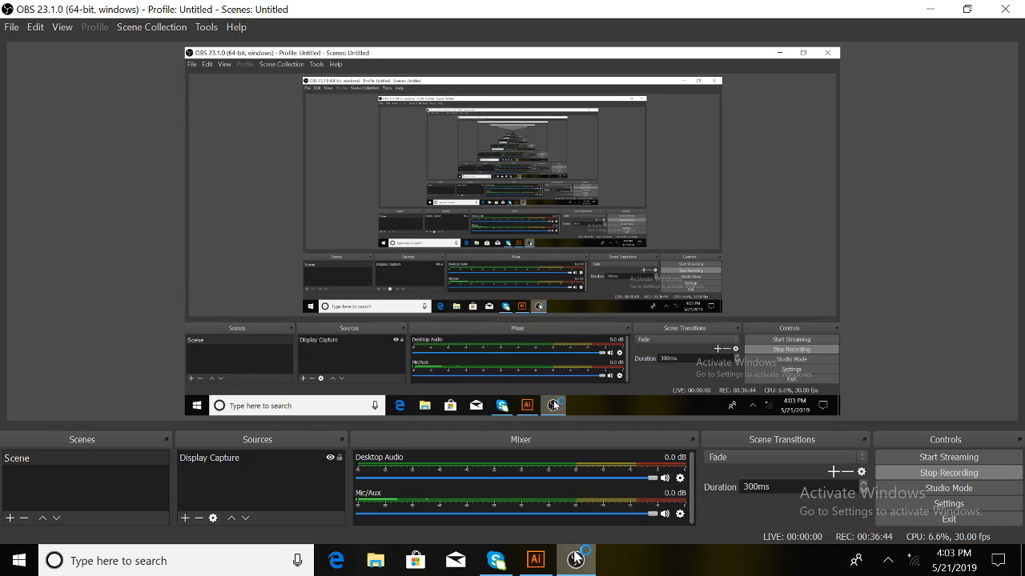
left_click(930, 9)
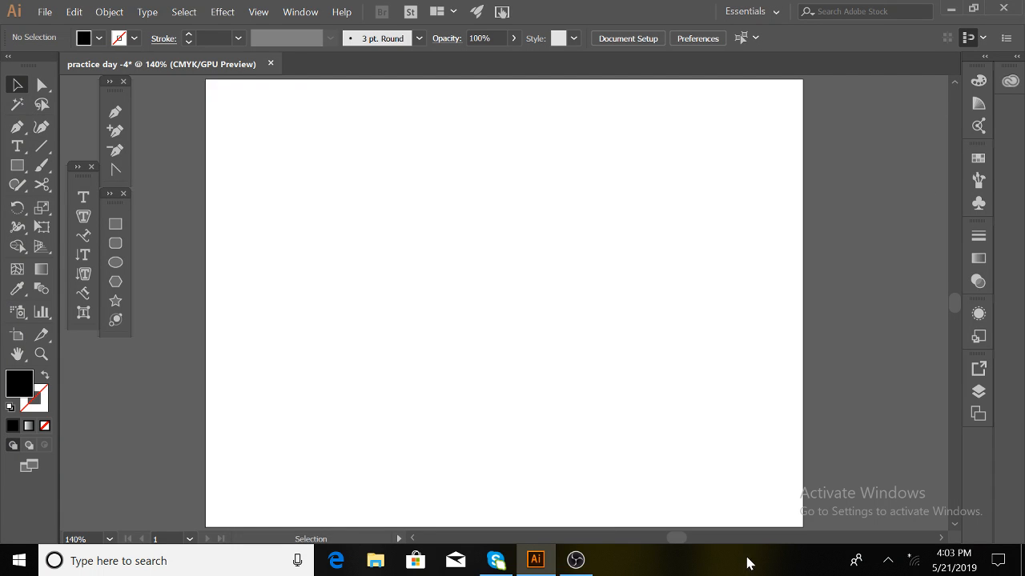
- Pick the Ellipse Tool from the floating shapes panel
mouse_move(575, 566)
left_click(116, 263)
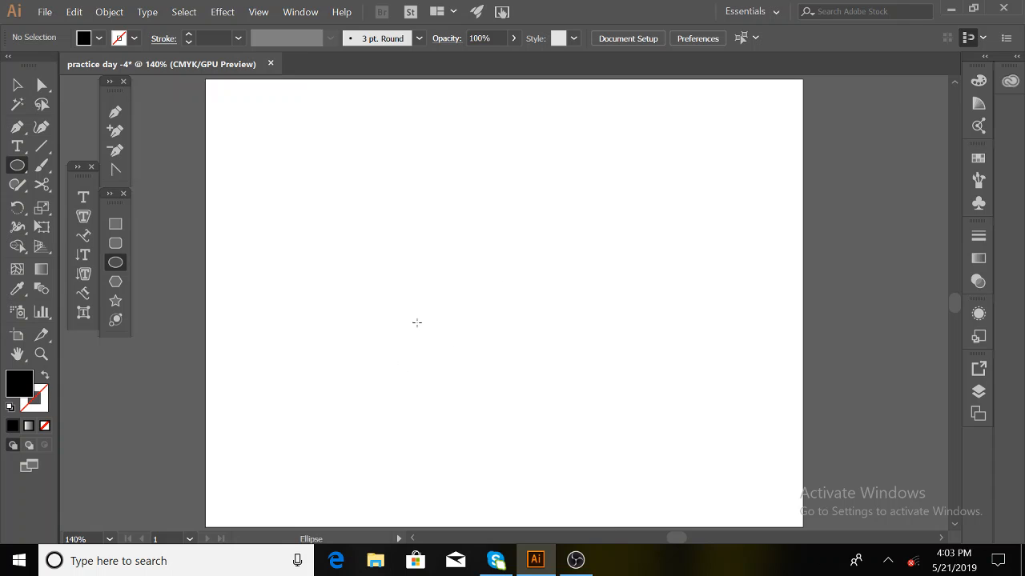
left_click_drag(384, 220, 450, 293)
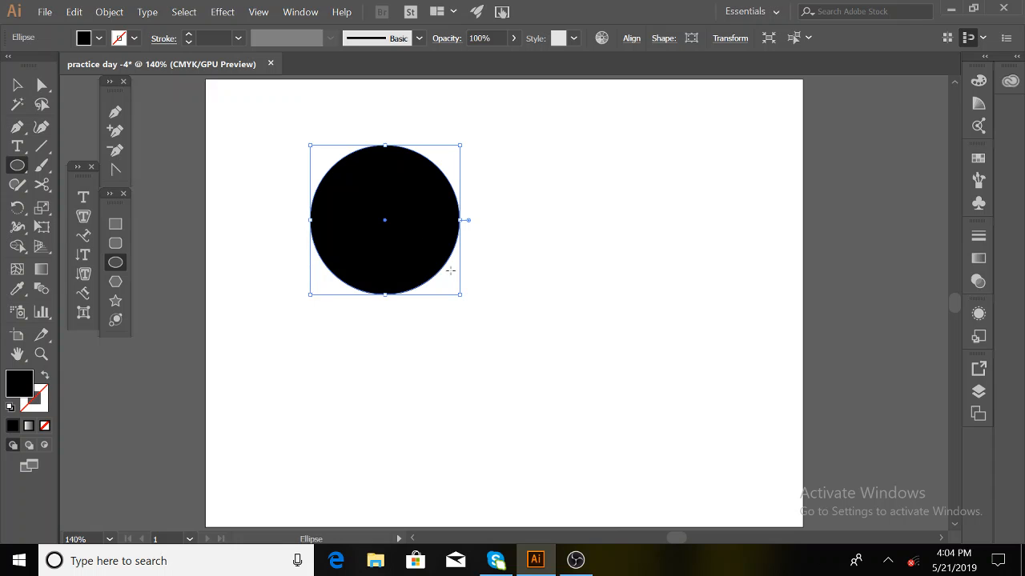
left_click(20, 85)
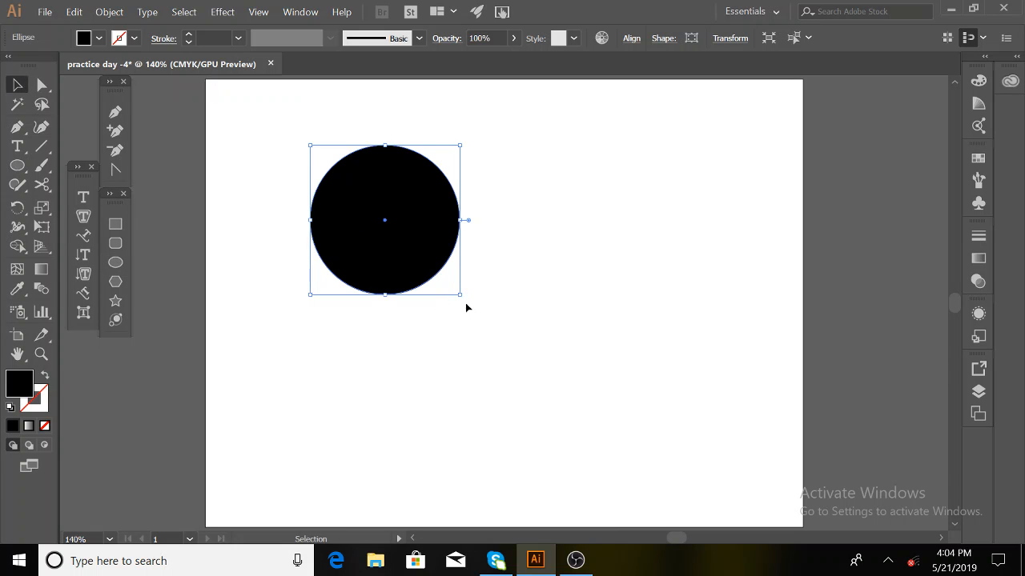
left_click_drag(460, 296, 506, 337)
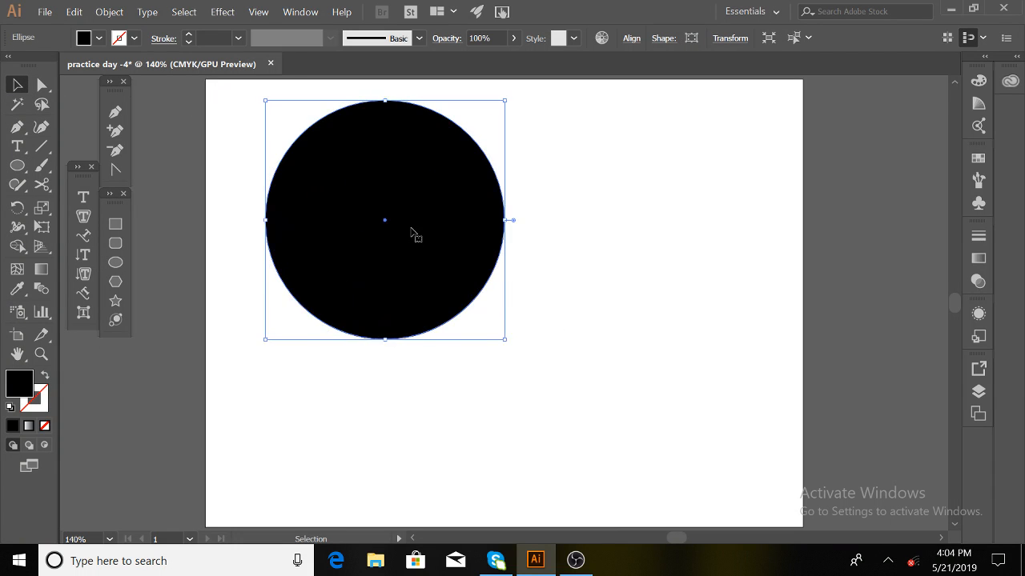
left_click_drag(414, 233, 444, 273)
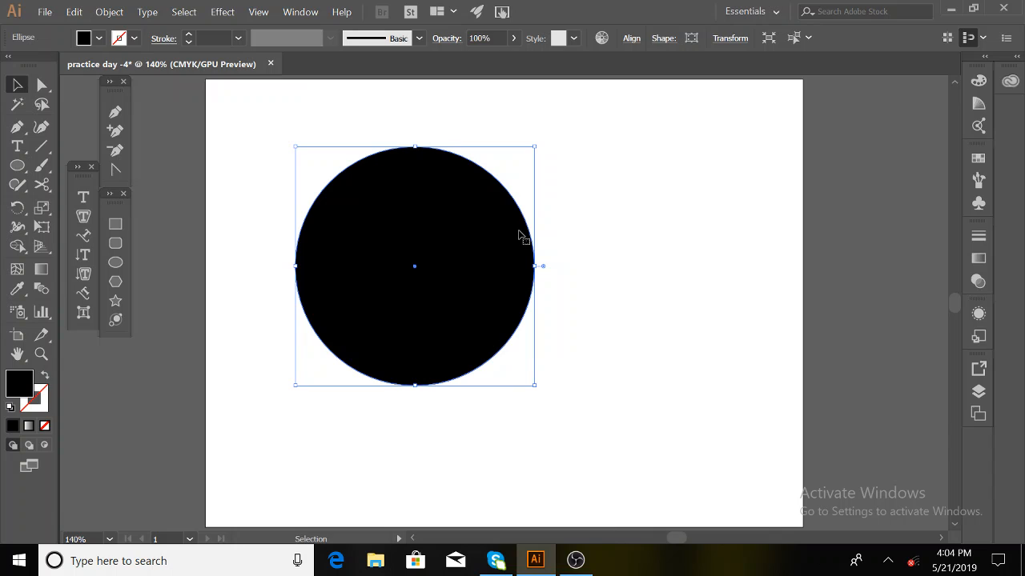
left_click(84, 236)
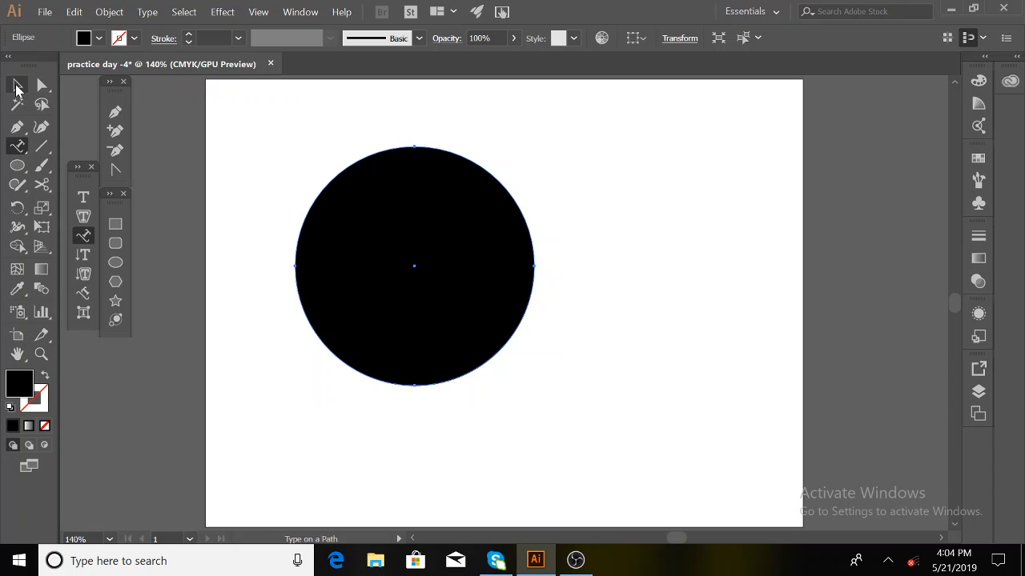
left_click(295, 245)
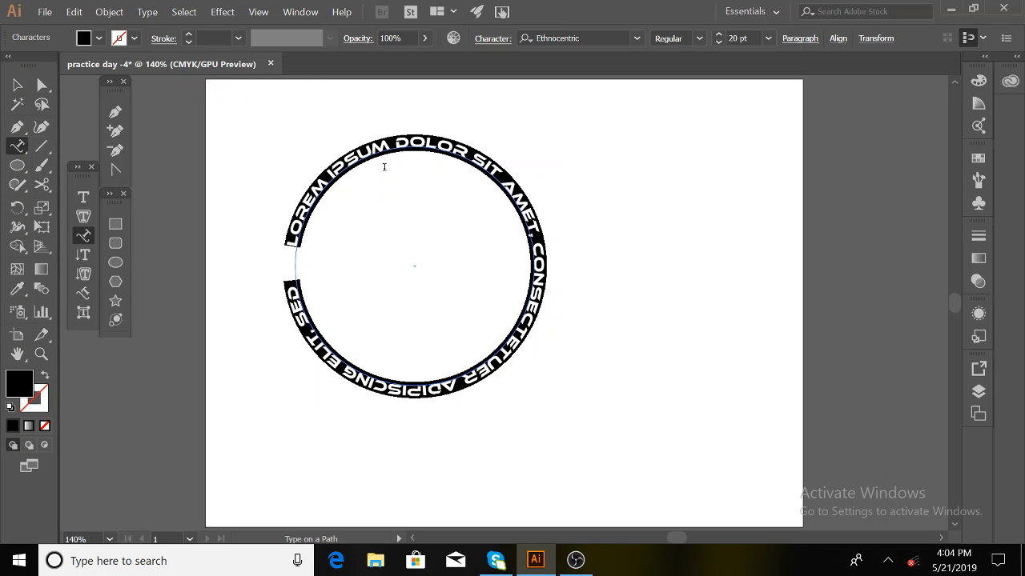
key("BackSpace")
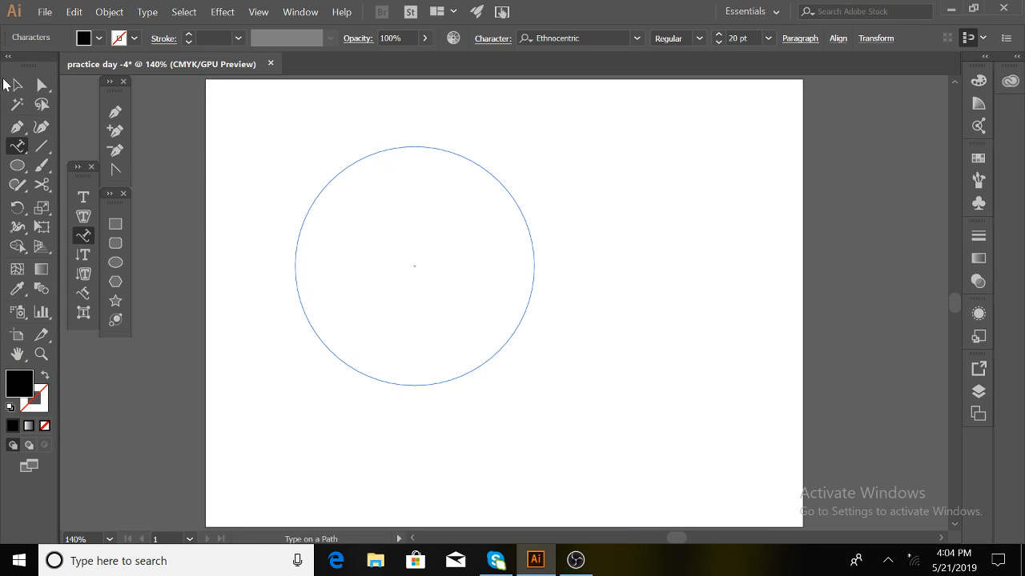
left_click(13, 85)
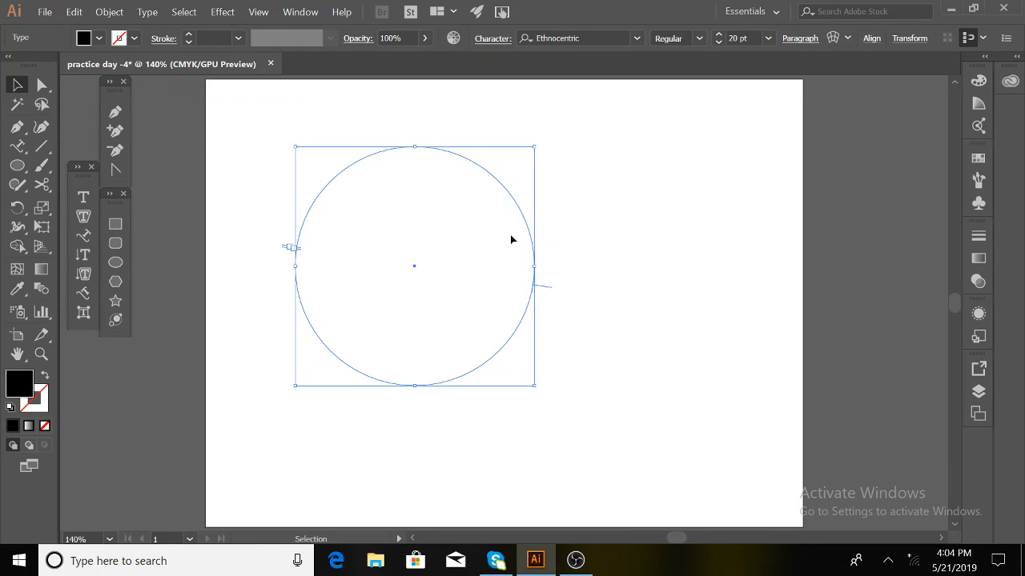
key("Delete")
- Draw a large circle near the artboard centre with no fill and a black outline
left_click(115, 262)
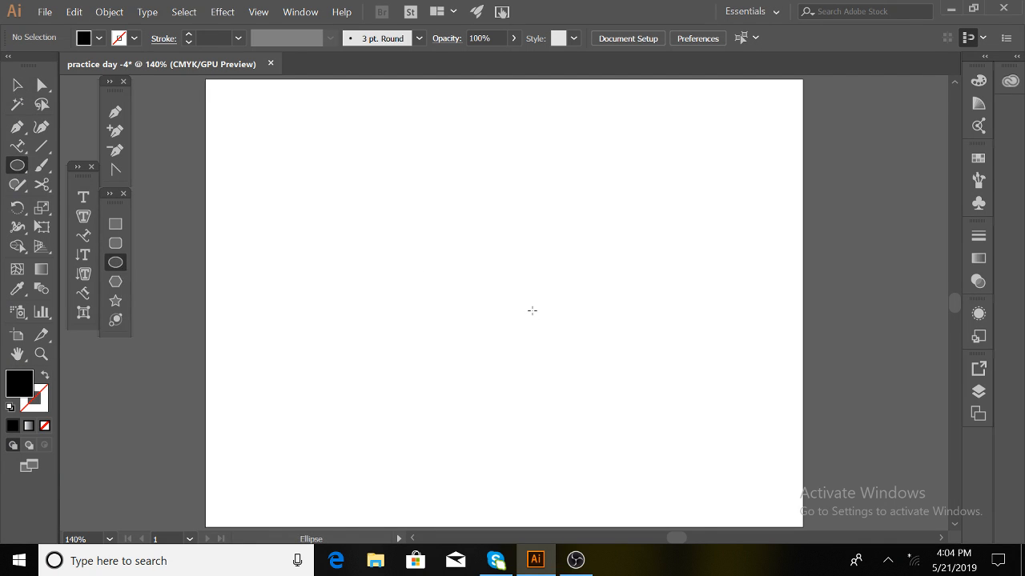
left_click_drag(449, 275, 584, 370)
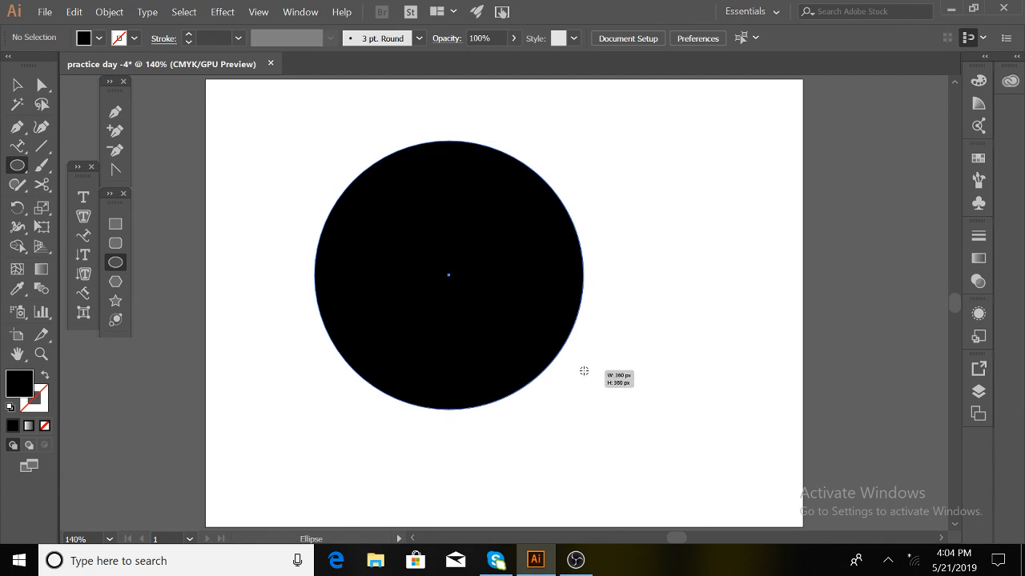
left_click(46, 376)
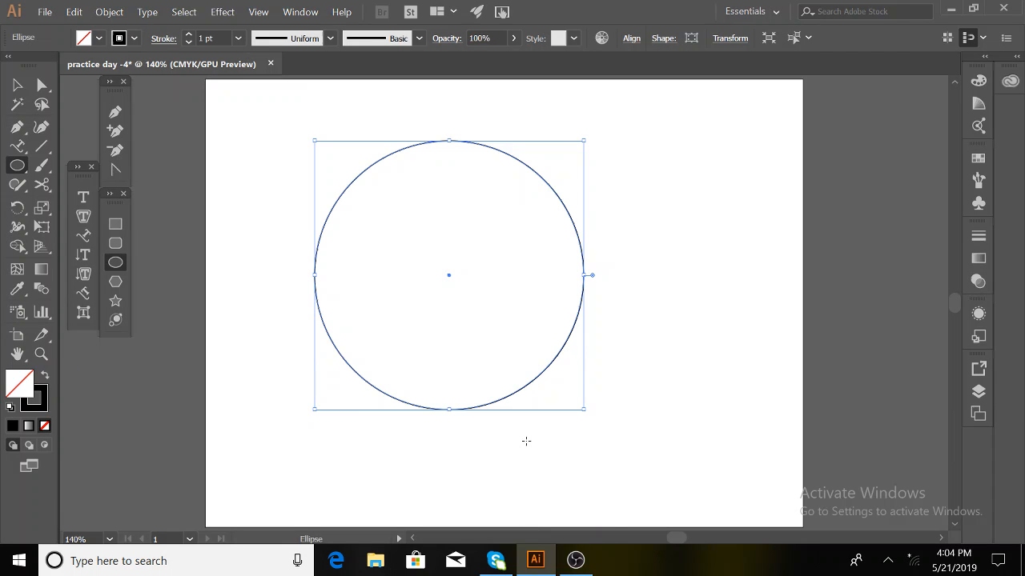
- Cut the circle at its left and right anchors with the Scissors Tool
left_click(42, 187)
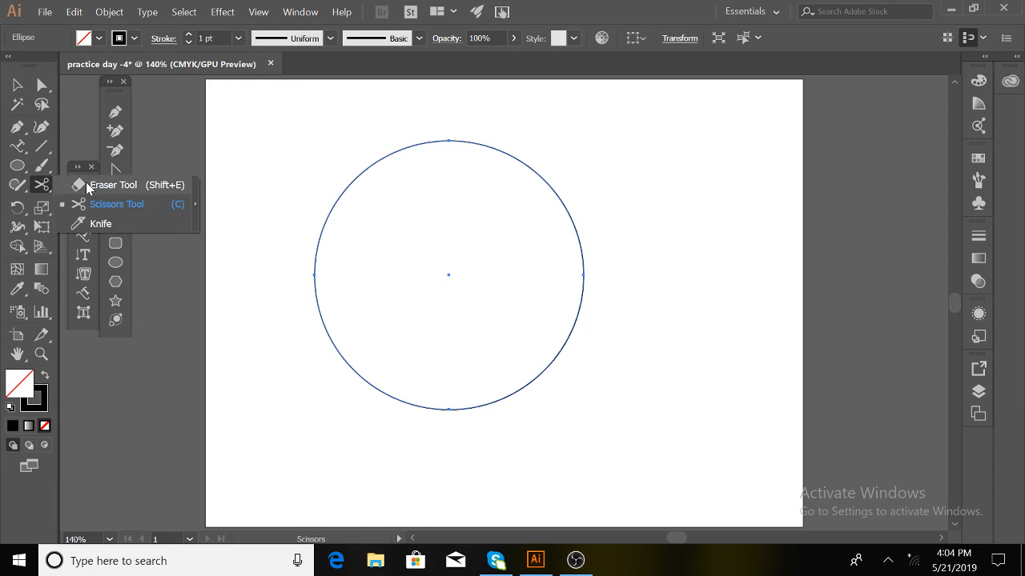
left_click(102, 203)
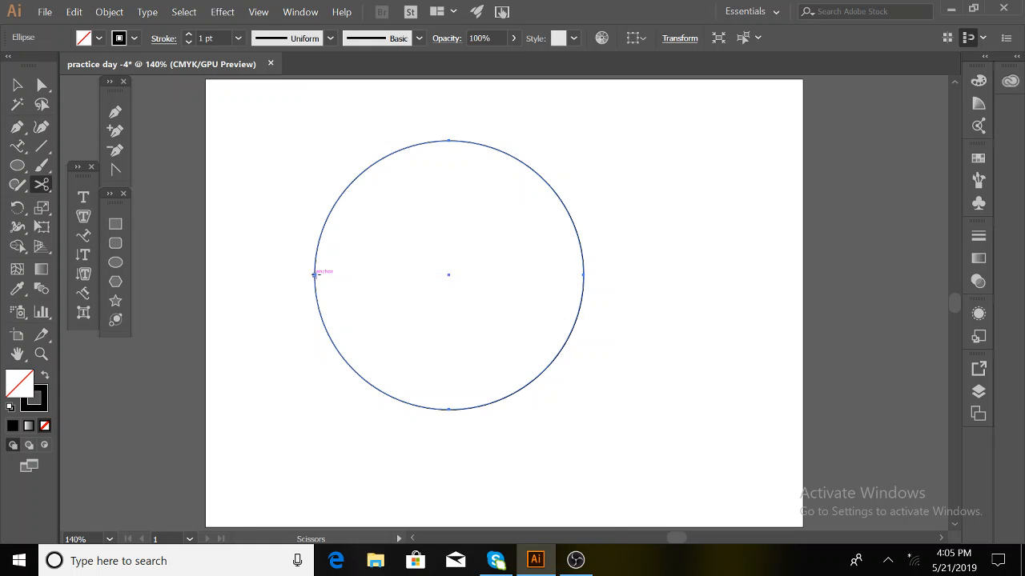
left_click(314, 274)
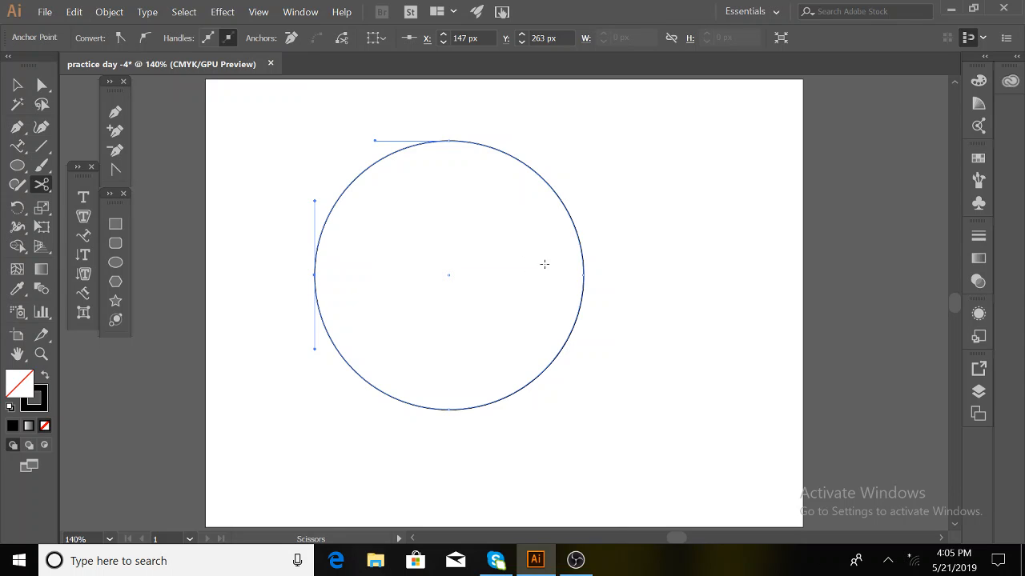
left_click(583, 275)
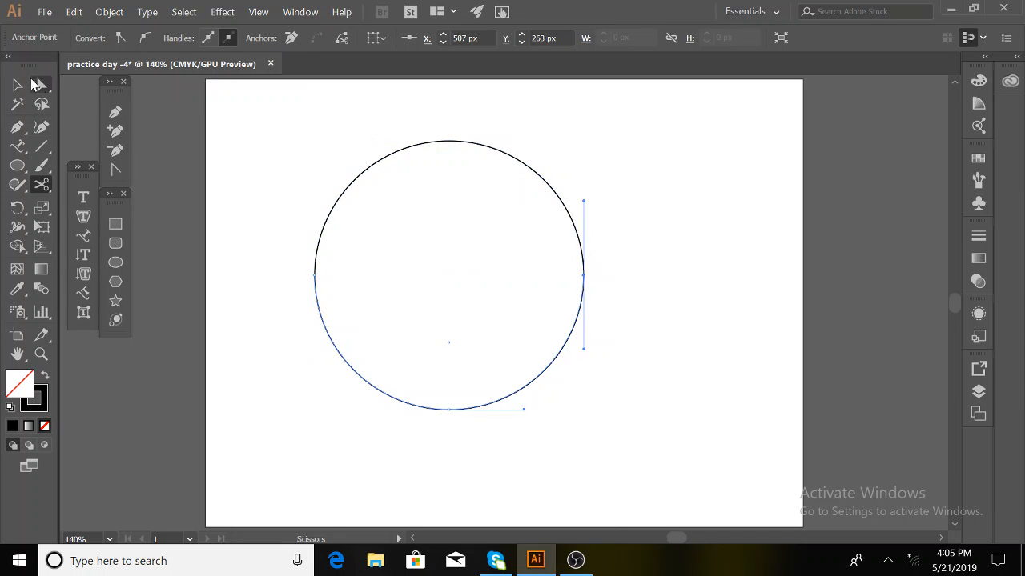
left_click(21, 84)
- Draw a second outlined circle to the right and drag both circles into new positions
left_click(116, 259)
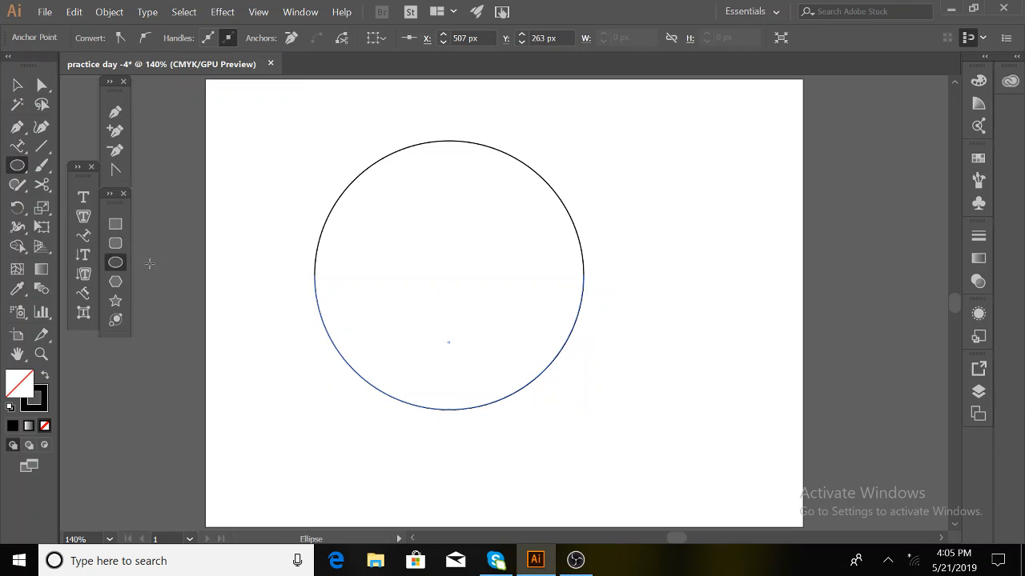
left_click_drag(765, 294, 885, 435)
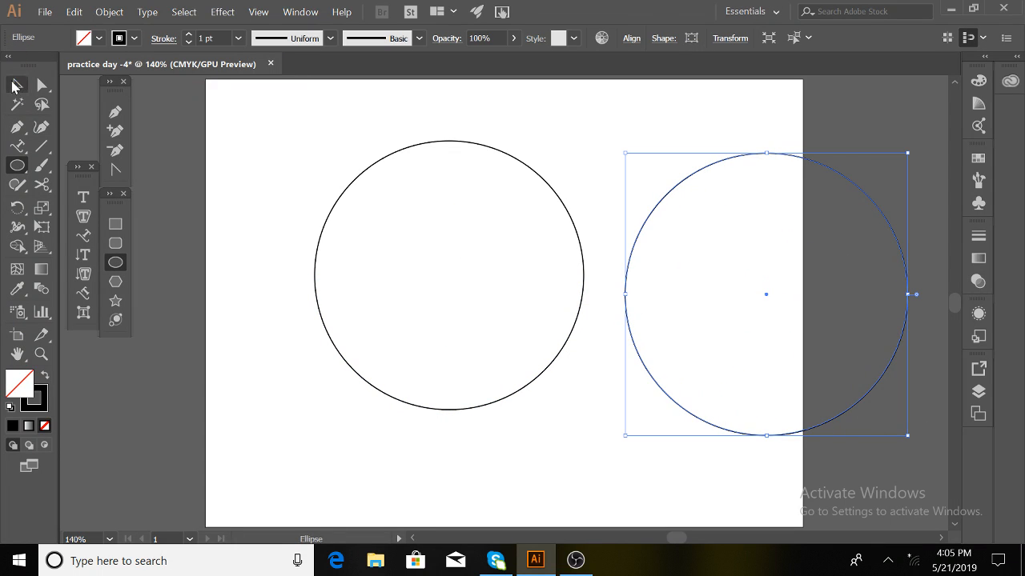
left_click(17, 84)
left_click_drag(229, 142, 318, 416)
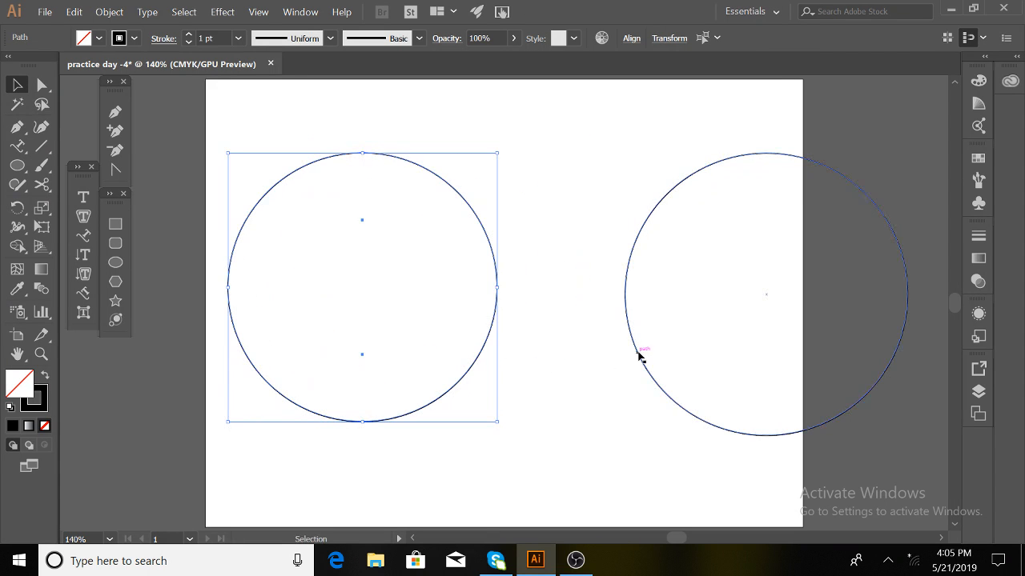
left_click_drag(639, 358, 545, 350)
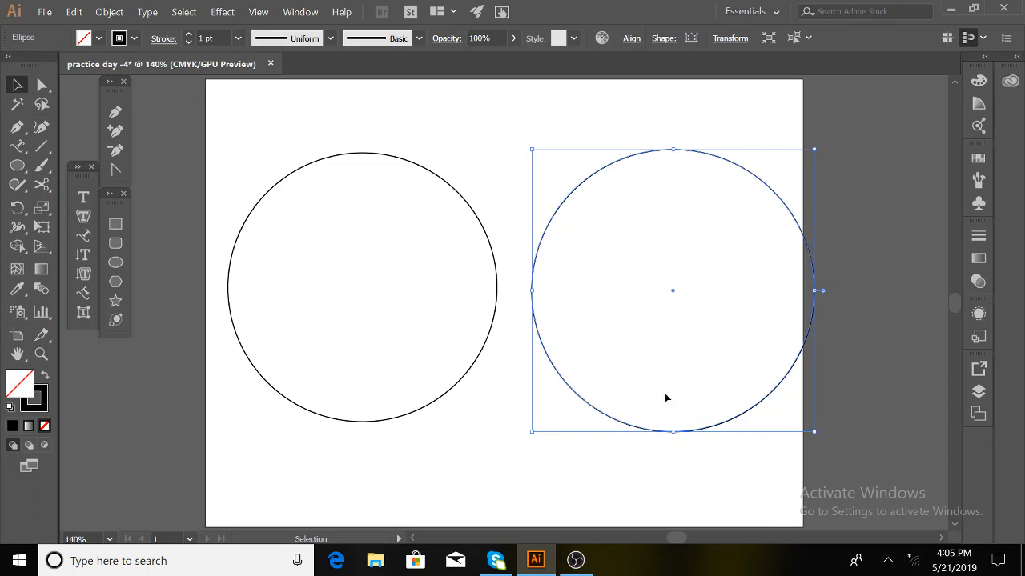
left_click(567, 463)
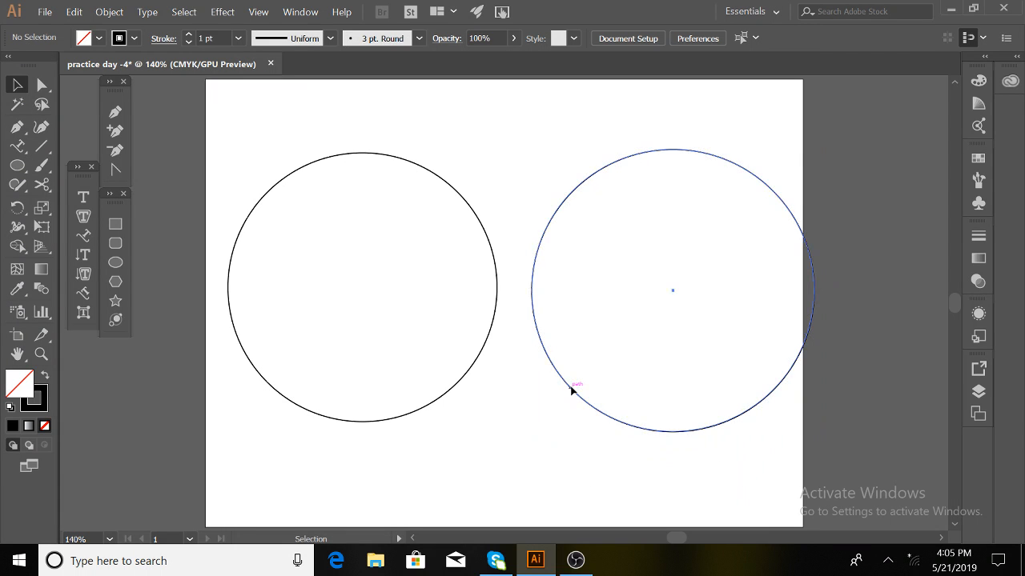
left_click_drag(572, 389, 550, 459)
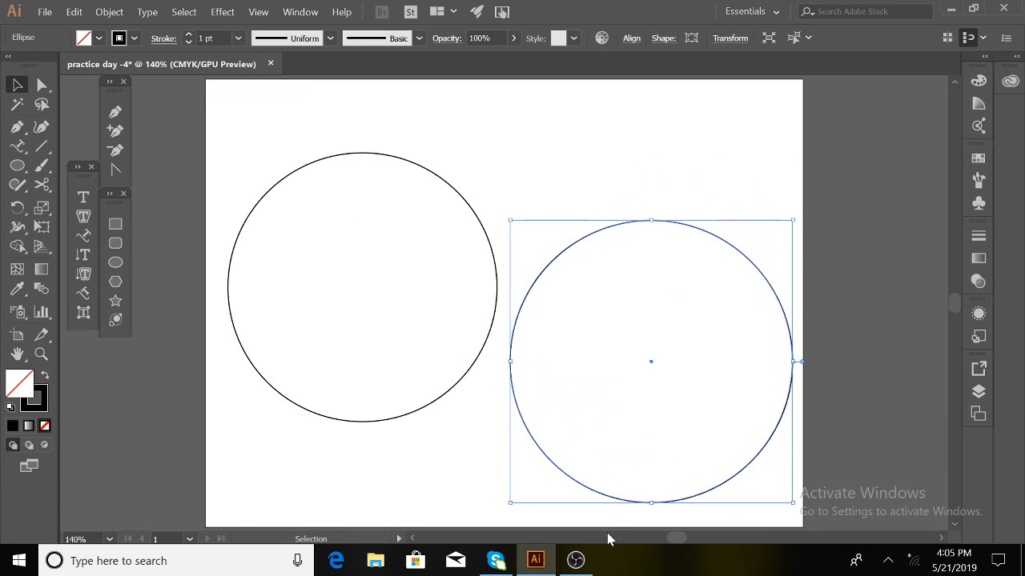
- Undo the stray moves and reposition the right-hand circle beside the left one
key("a")
key("ctrl+z")
key("v")
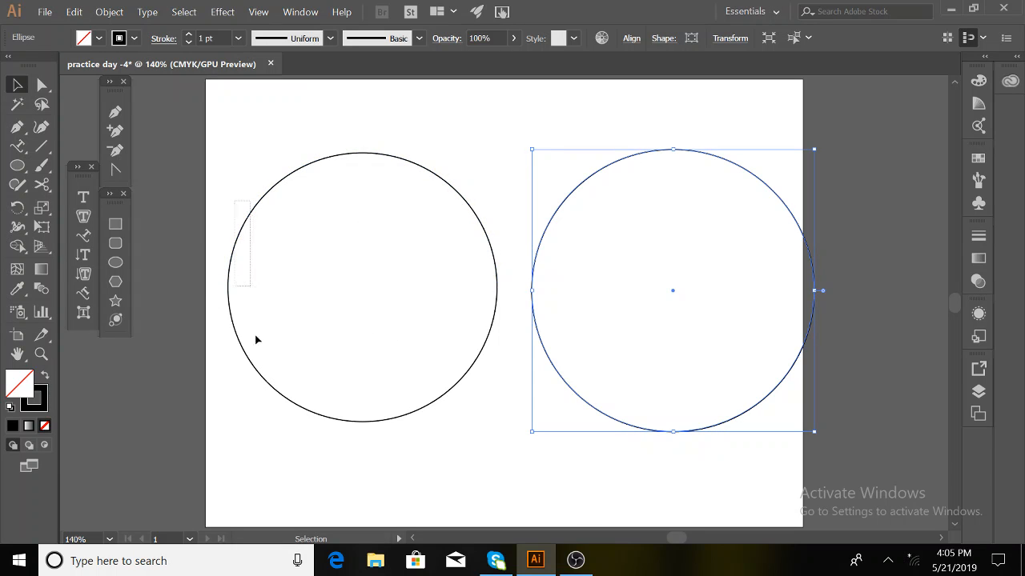
left_click(293, 402)
left_click(370, 459)
left_click_drag(377, 422, 377, 494)
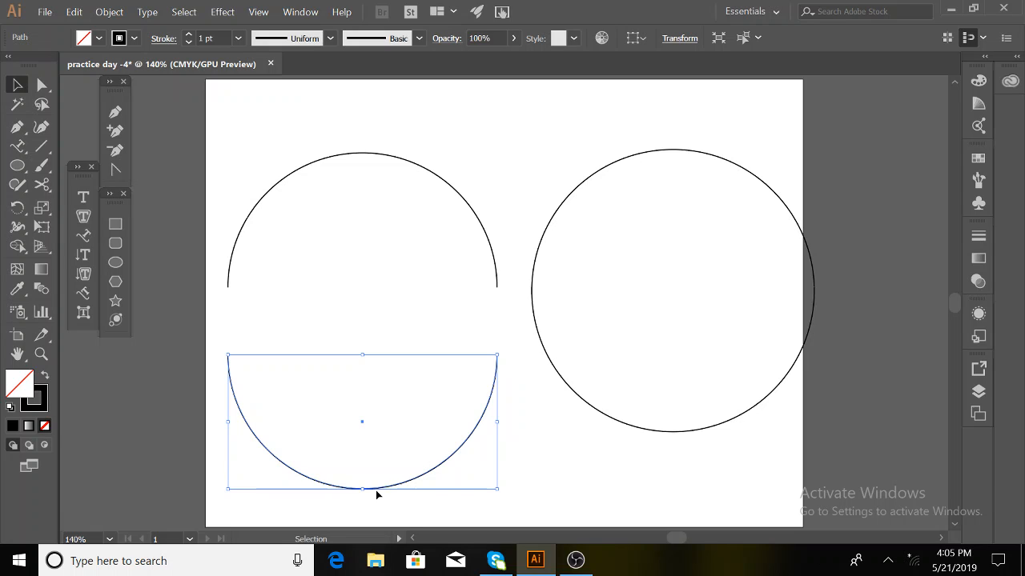
key("ctrl+z")
left_click_drag(544, 232, 568, 222)
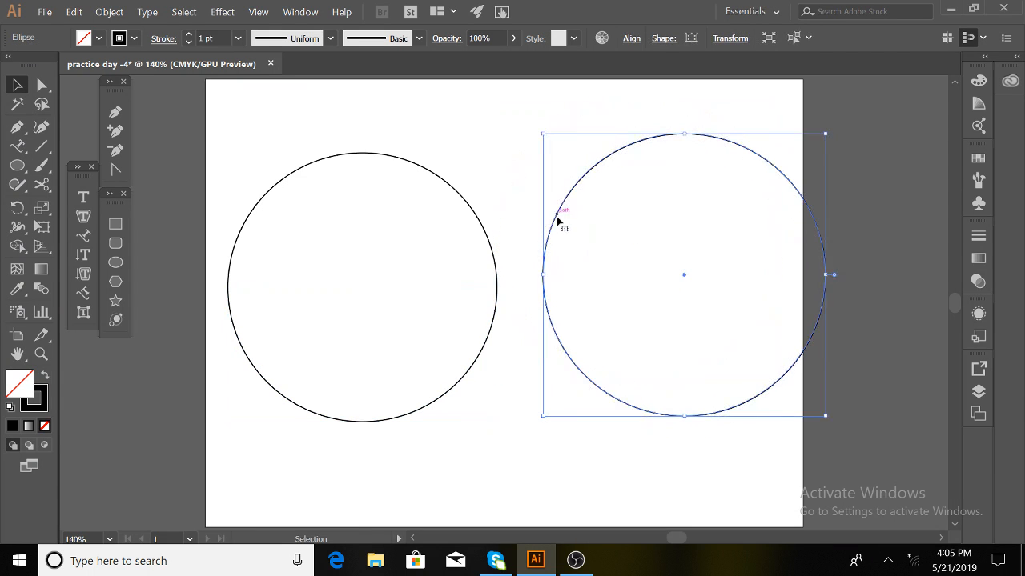
- Cut the right circle at both side anchors, then marquee-select its halves and delete them
left_click(42, 184)
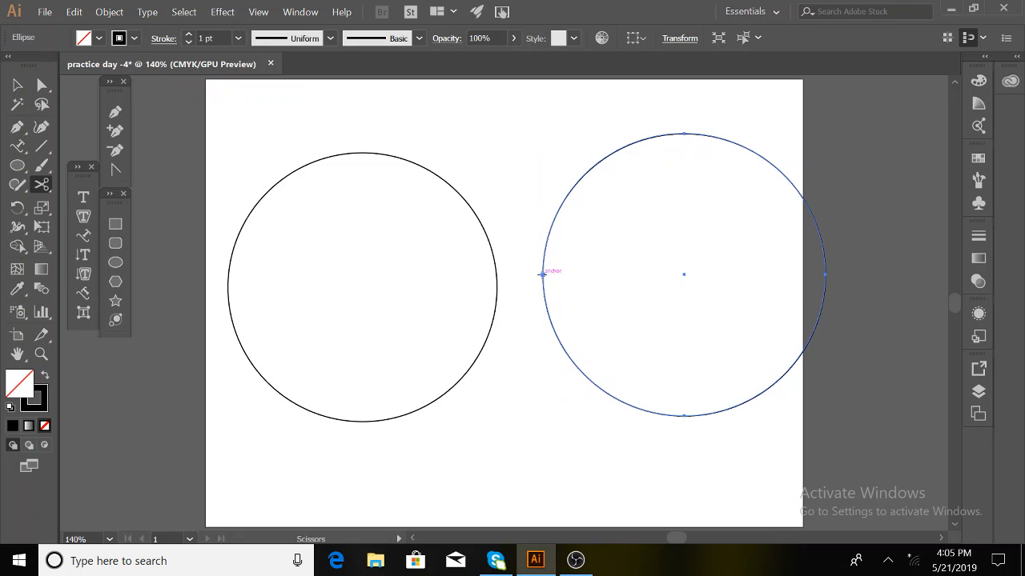
left_click(543, 274)
left_click(824, 275)
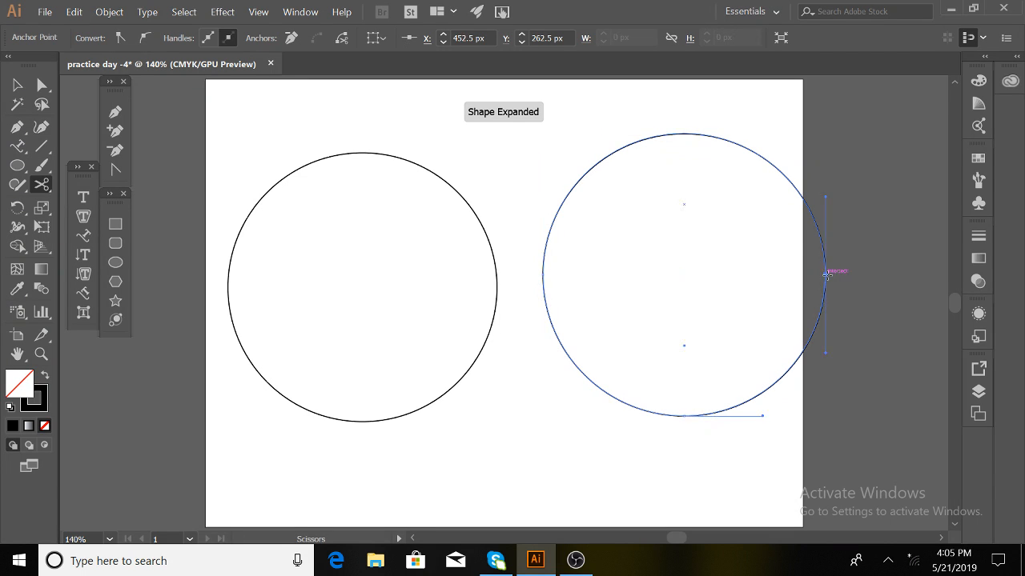
left_click(17, 85)
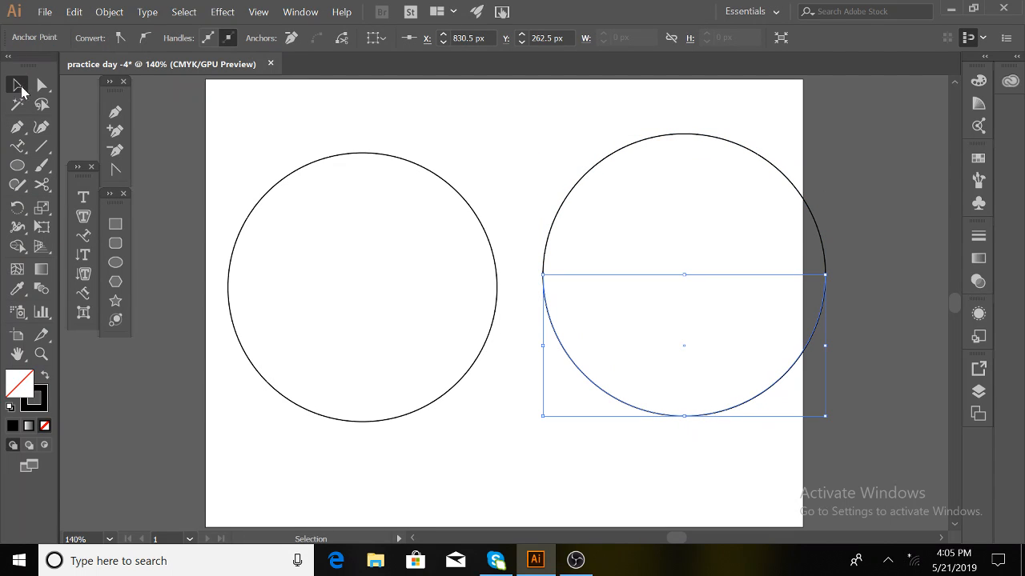
left_click(744, 476)
left_click_drag(697, 416, 697, 479)
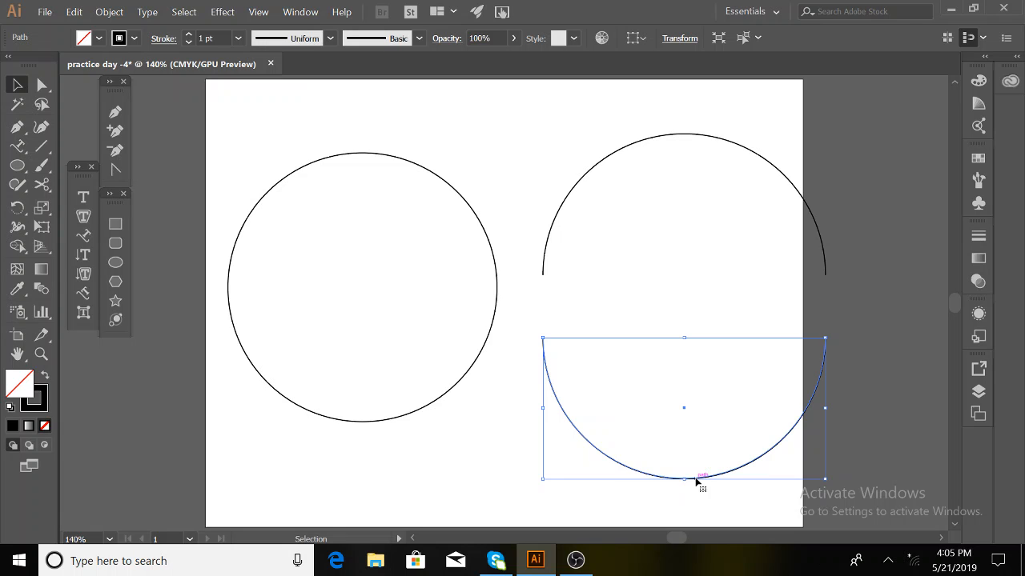
left_click_drag(612, 132, 764, 467)
key("Delete")
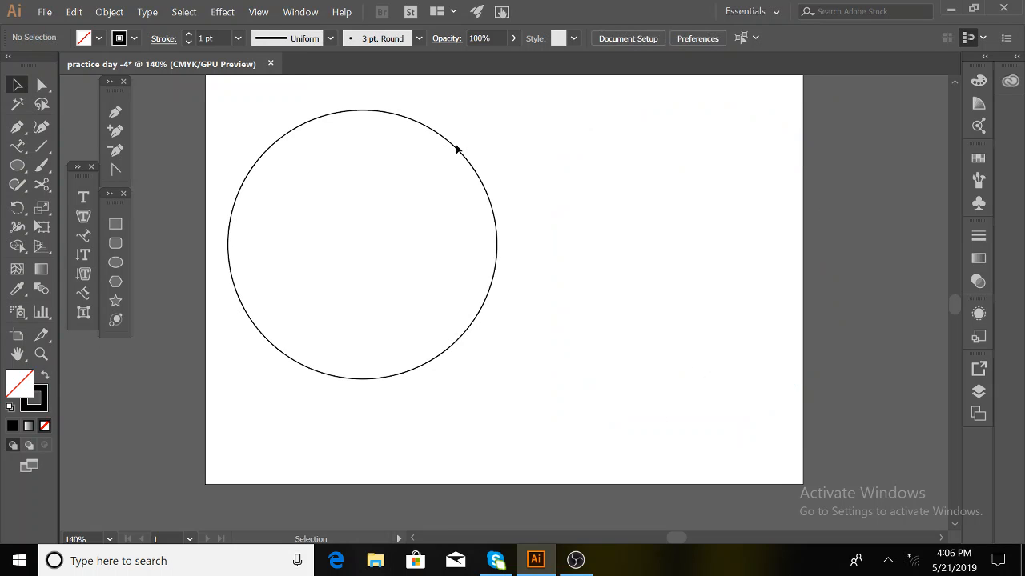
- Type the person's name along the top half-circle with the Type on a Path Tool
left_click_drag(230, 132, 276, 185)
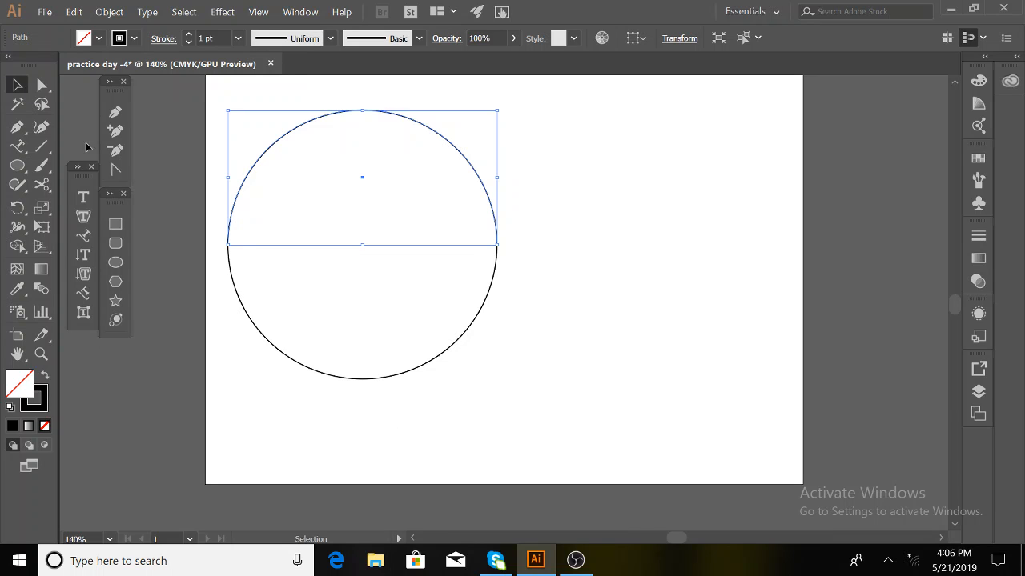
left_click(83, 235)
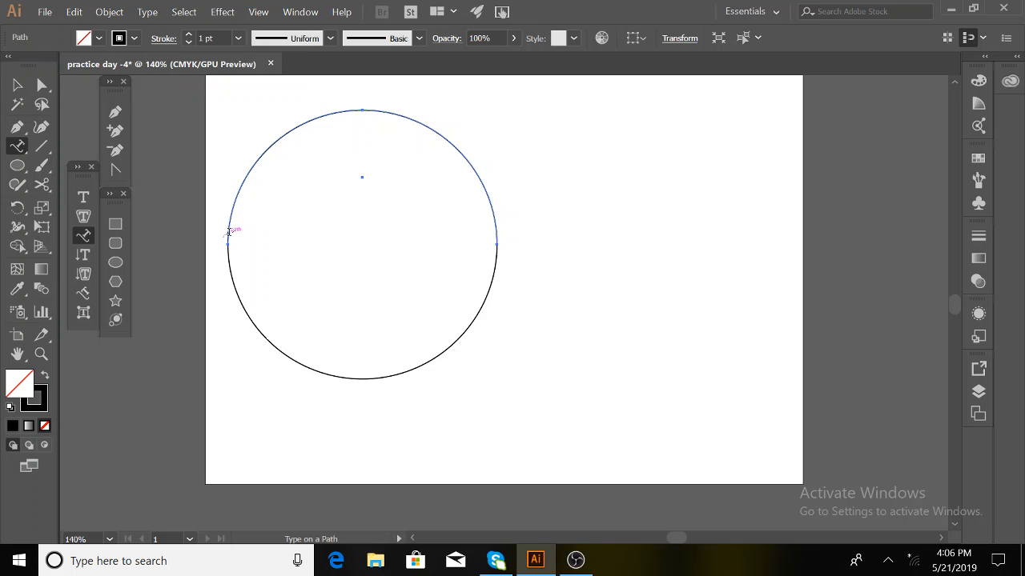
left_click(230, 229)
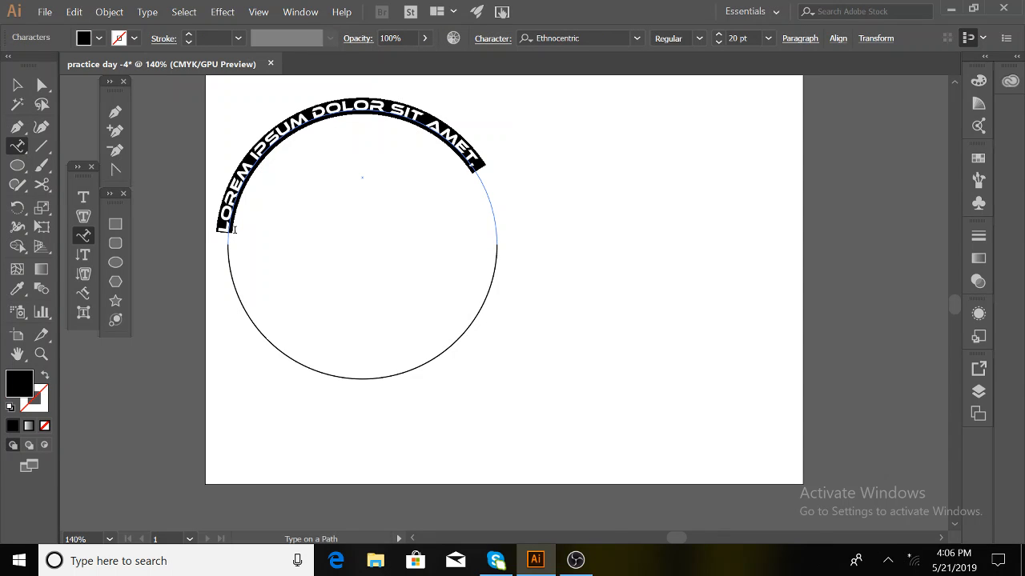
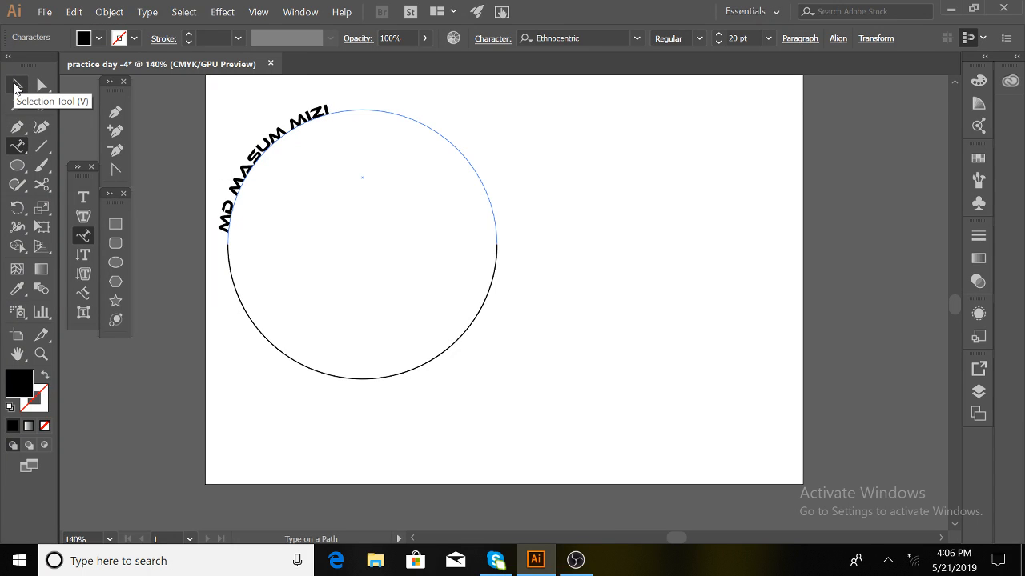
left_click(16, 85)
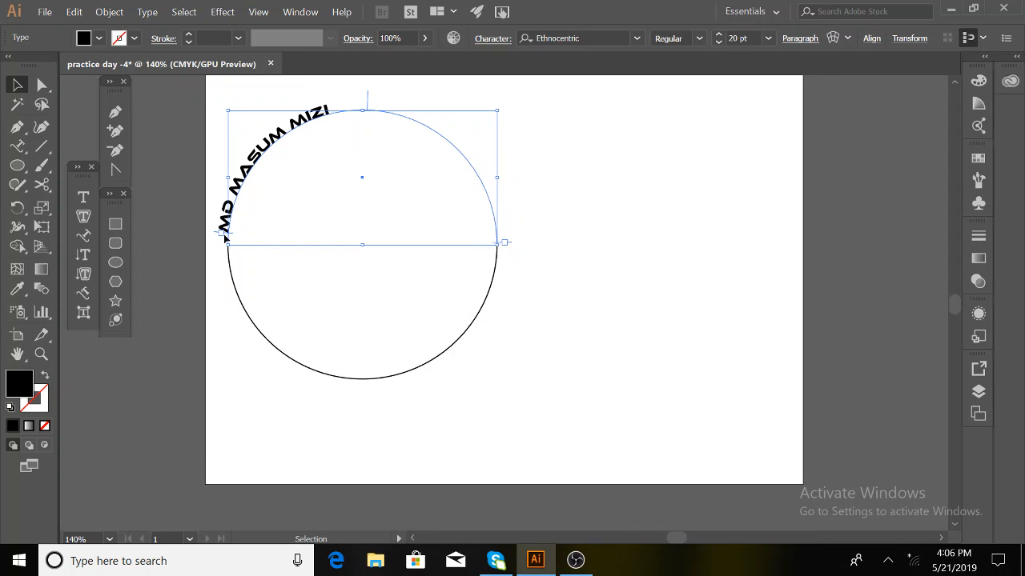
- Undo the stray text frames accidentally created beside the curved name
key("t")
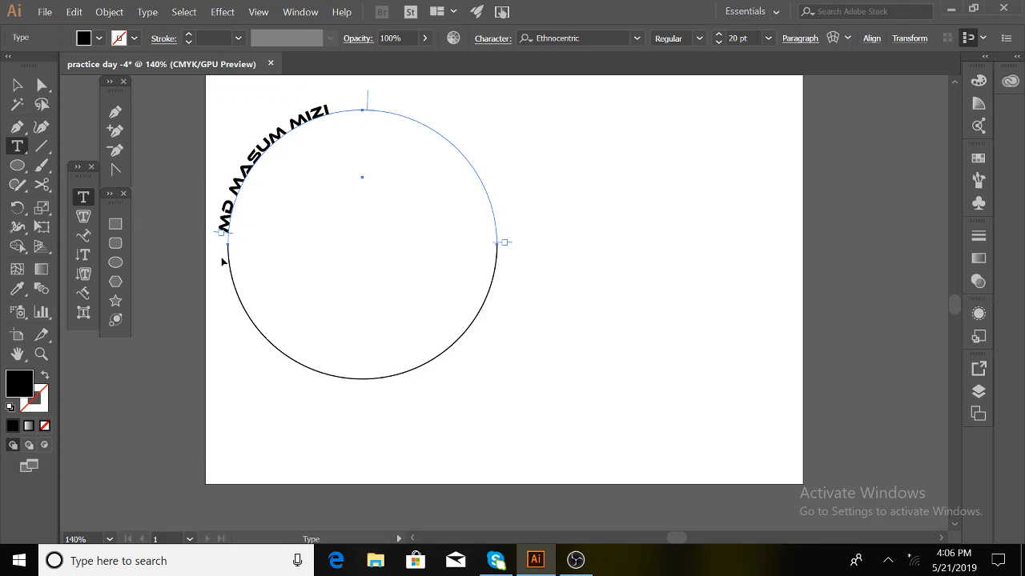
left_click_drag(222, 233, 212, 257)
key("Escape")
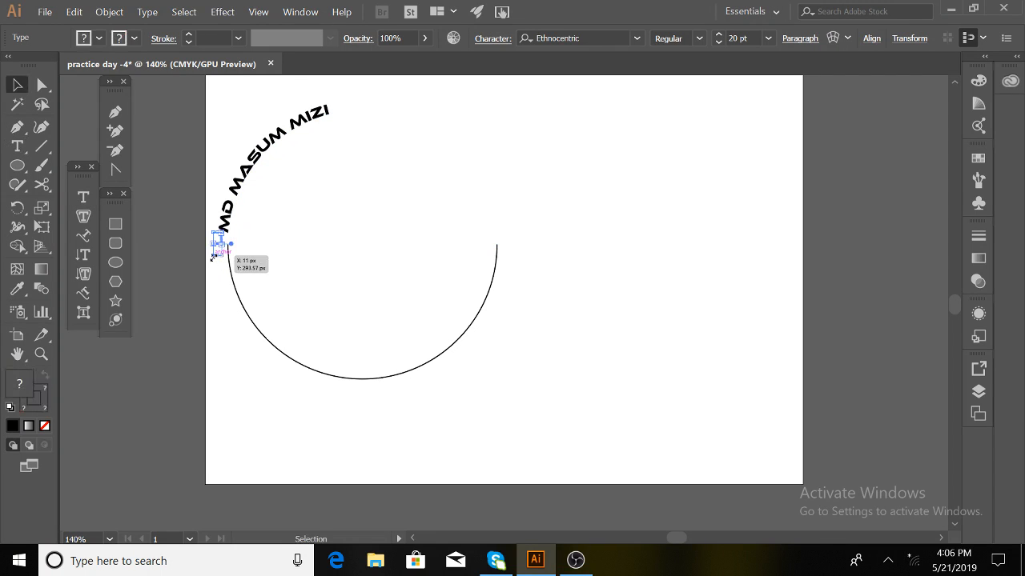
key("ctrl+z")
key("t")
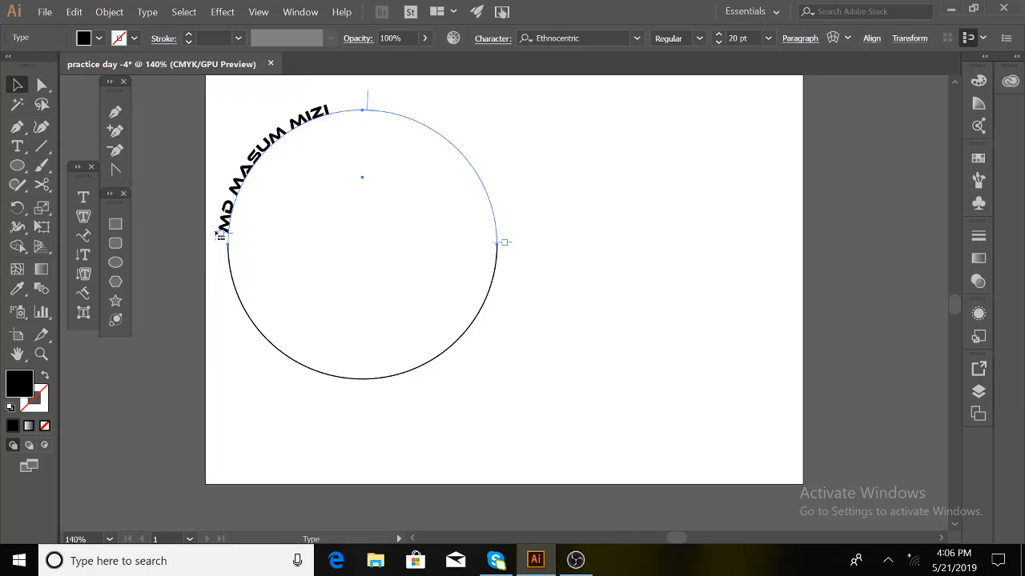
left_click_drag(216, 234, 221, 248)
key("ctrl+z")
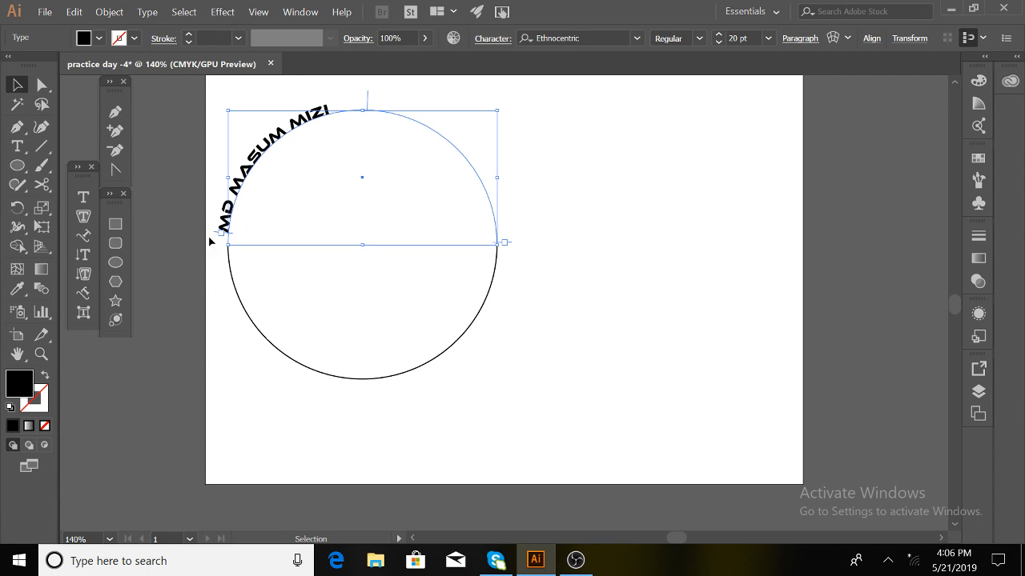
- Drag the path text's start bracket so the name begins at the arc's left end
left_click(221, 234)
left_click(19, 88)
left_click_drag(221, 240, 223, 262)
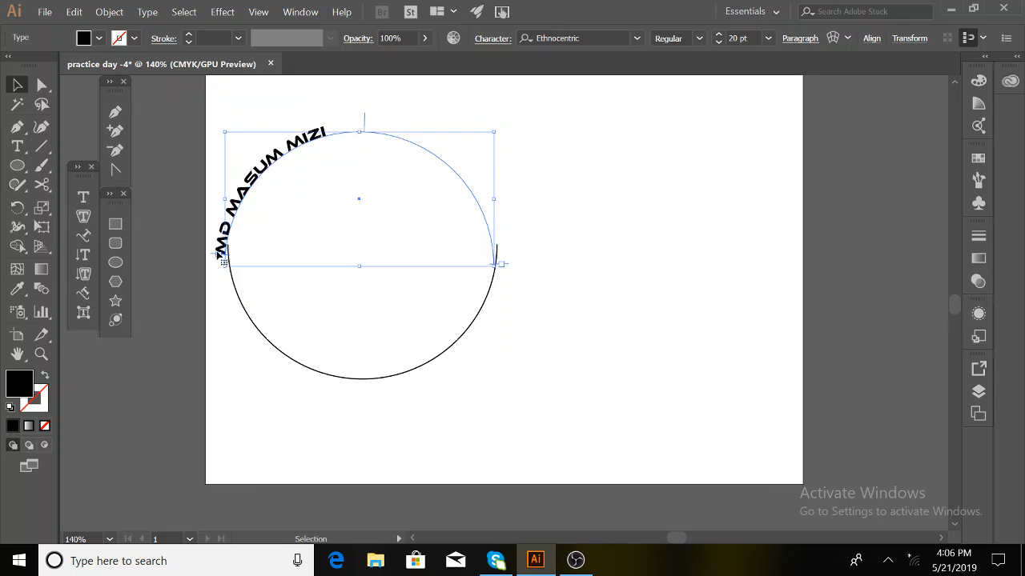
key("ctrl+z")
left_click(221, 236)
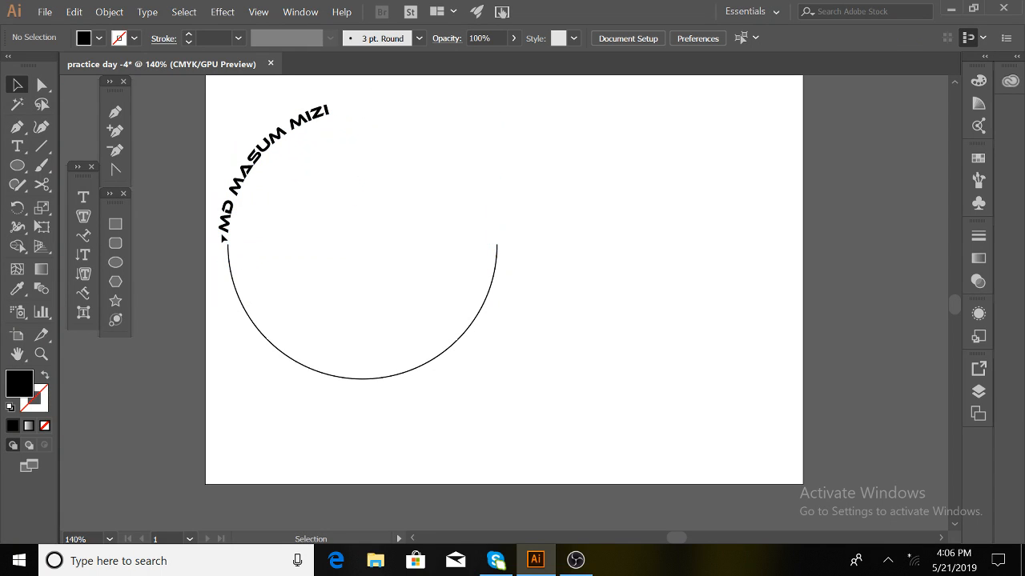
left_click(224, 238)
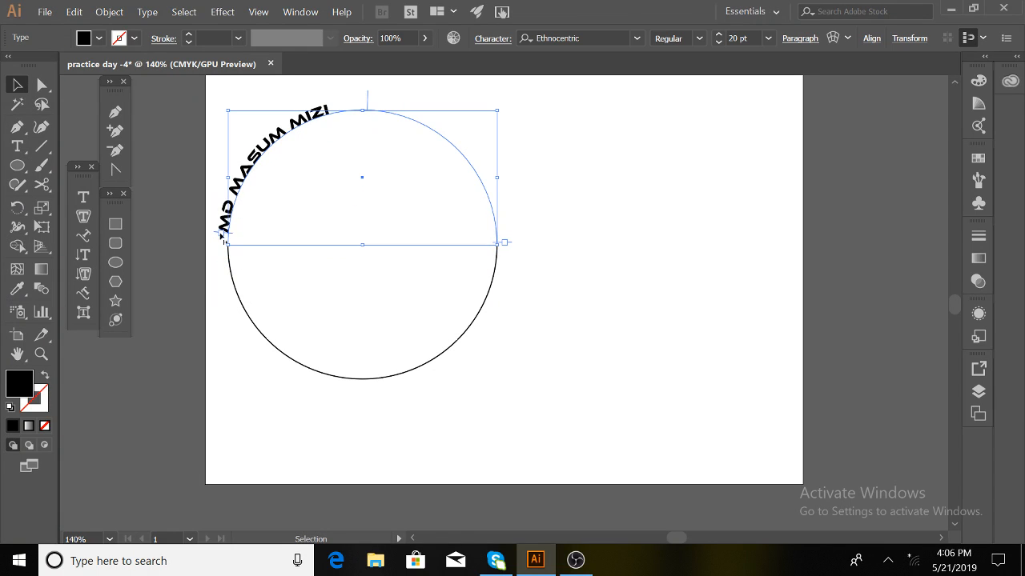
left_click_drag(218, 237, 216, 247)
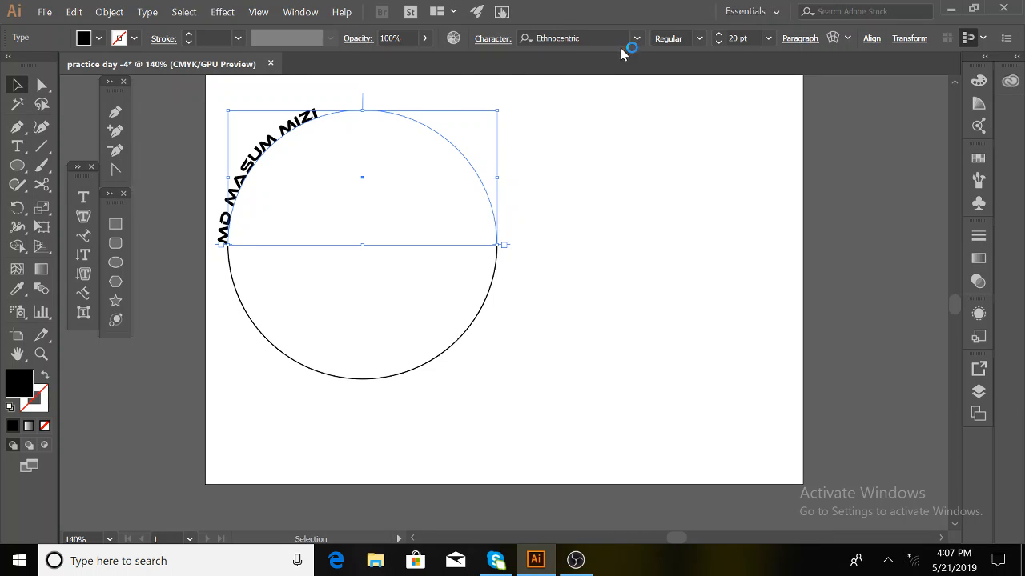
- Open the Align panel from the Window menu
left_click(302, 13)
left_click(302, 14)
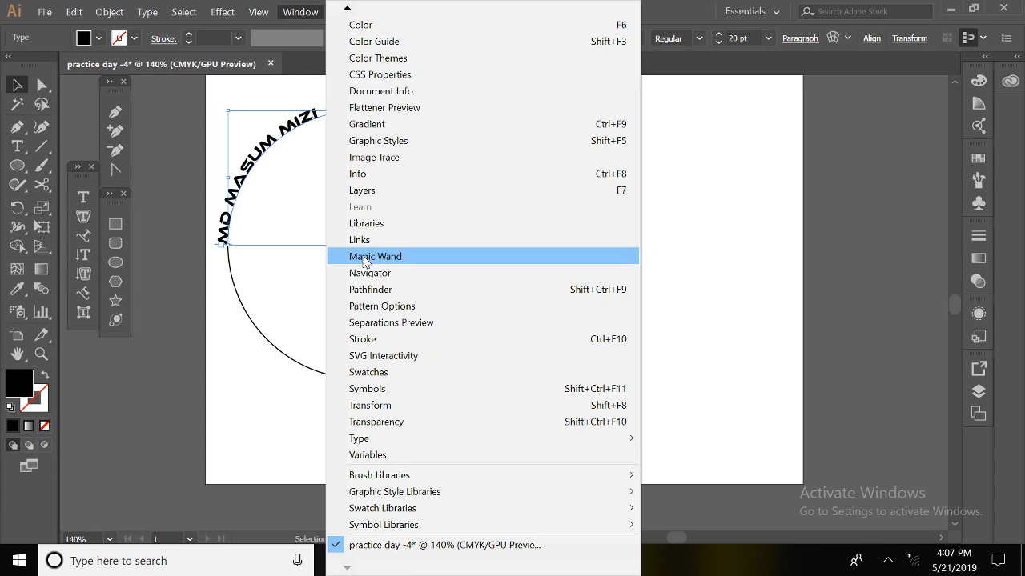
left_click(368, 192)
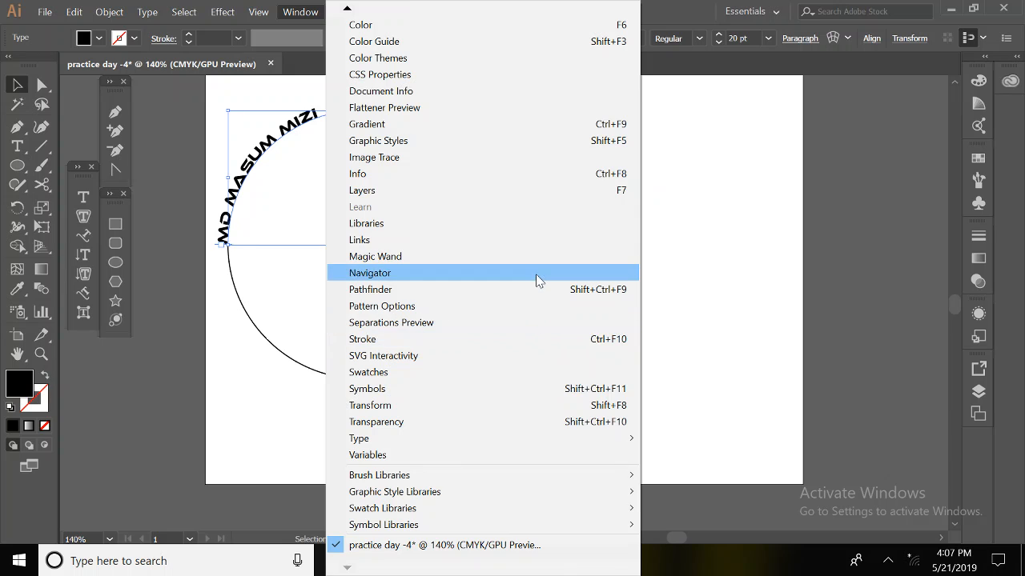
mouse_move(346, 10)
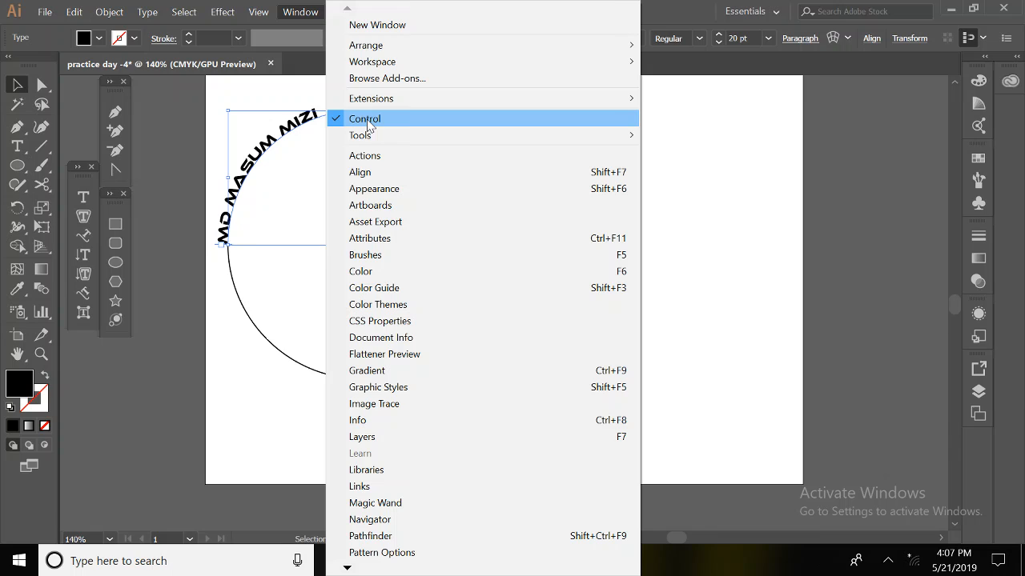
left_click(380, 175)
- Set the Align panel to Align to Artboard, then collapse and close it
left_click_drag(715, 101, 884, 91)
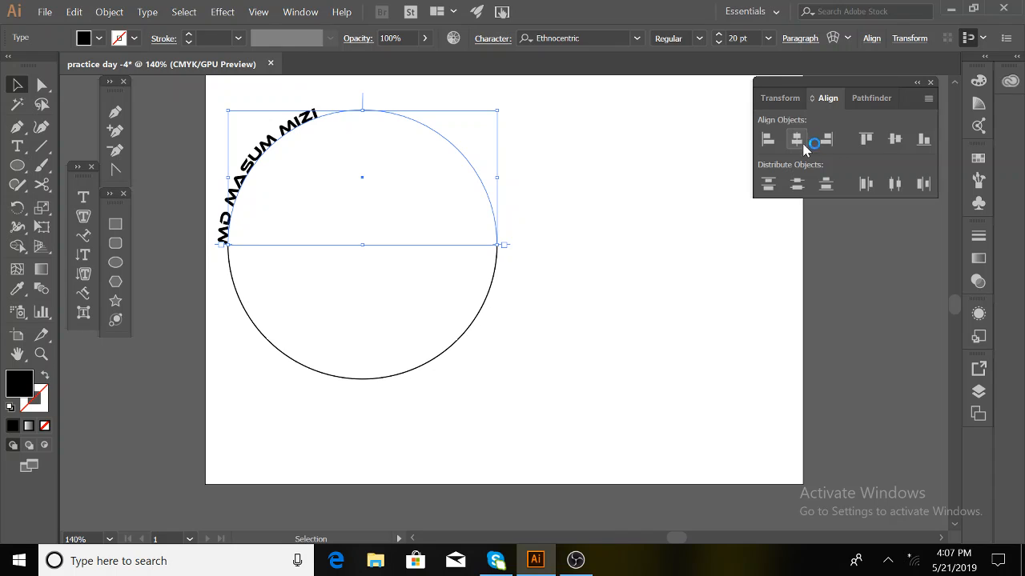
left_click(928, 98)
left_click(856, 98)
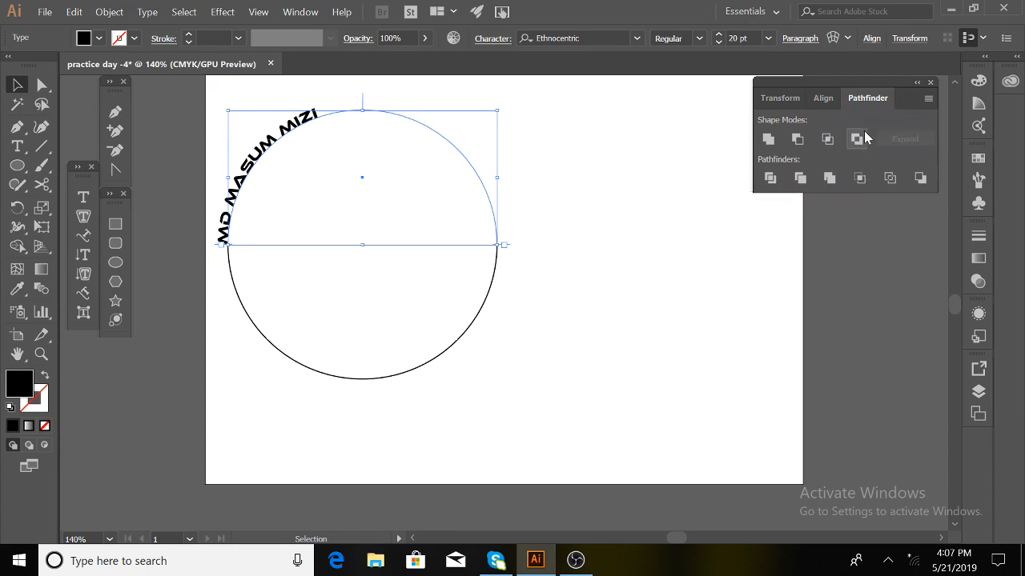
left_click(826, 98)
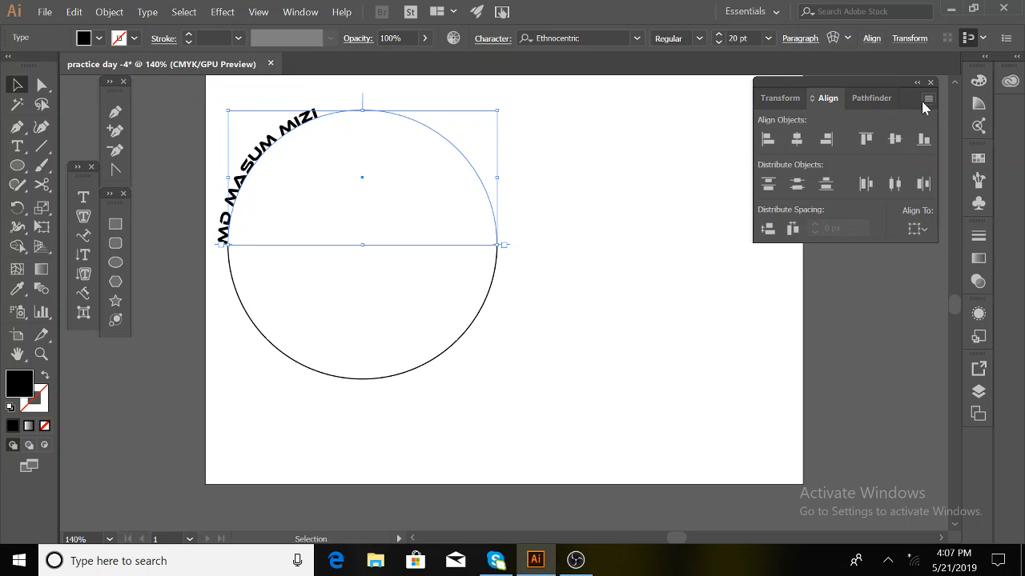
left_click(922, 230)
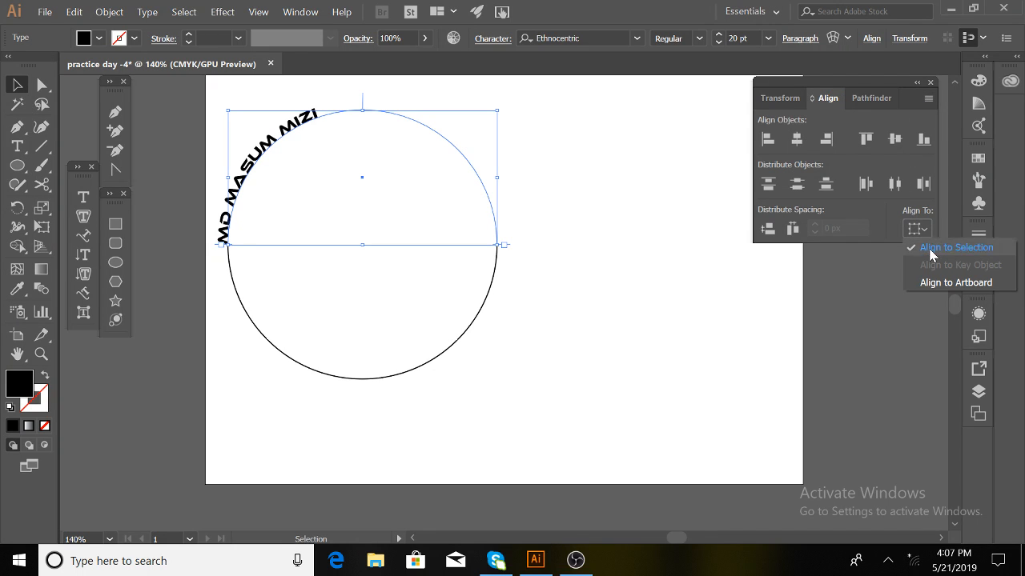
left_click(928, 282)
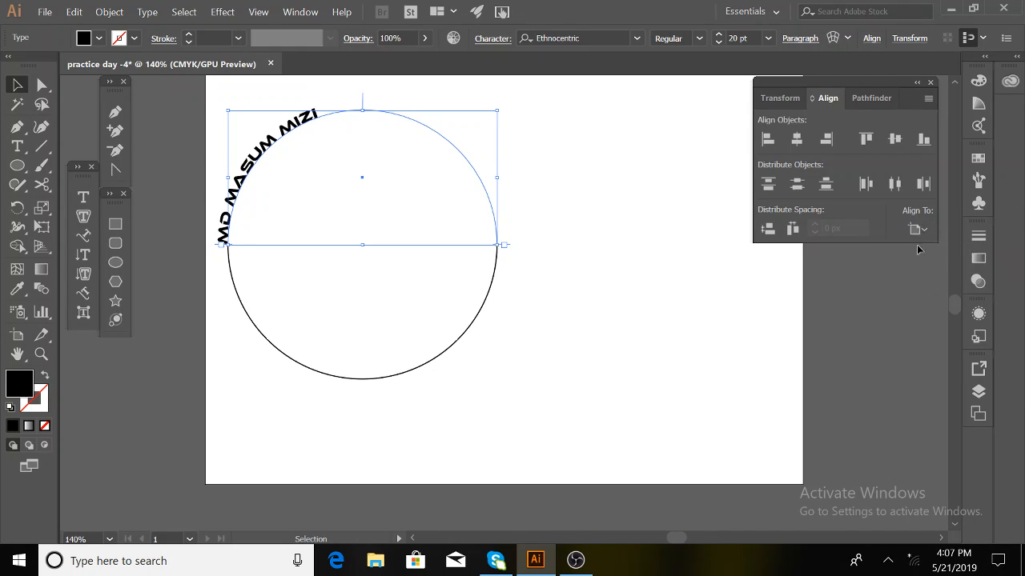
left_click(919, 83)
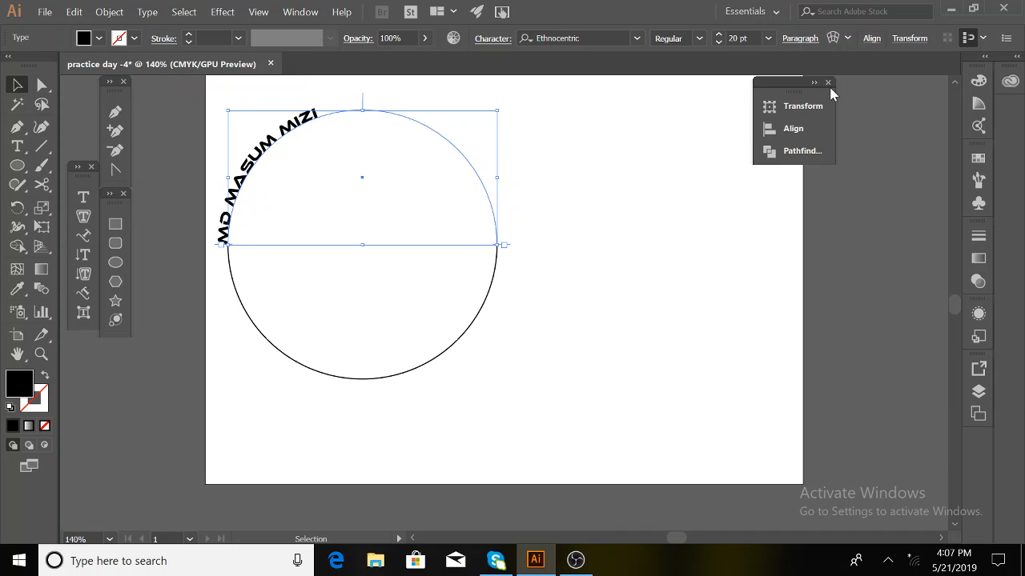
left_click(828, 83)
left_click(300, 12)
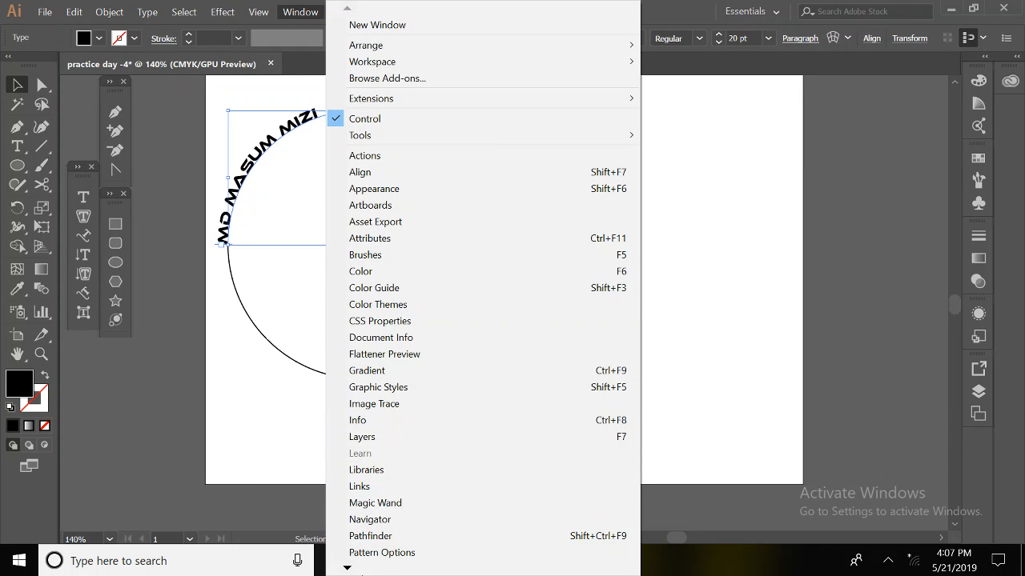
- Open the Character panel, expand its options, and switch it to the Paragraph tab
mouse_move(347, 569)
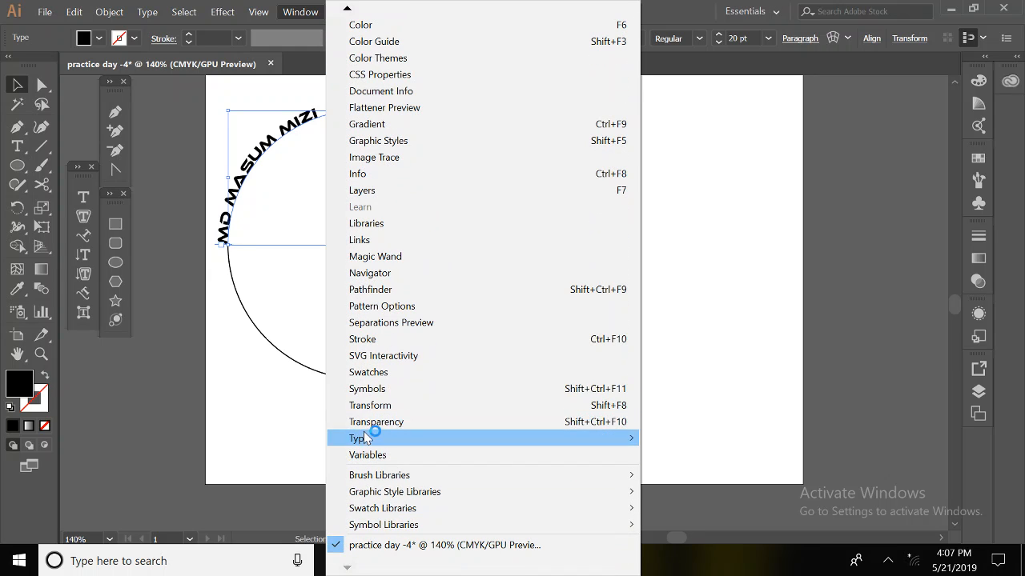
mouse_move(365, 440)
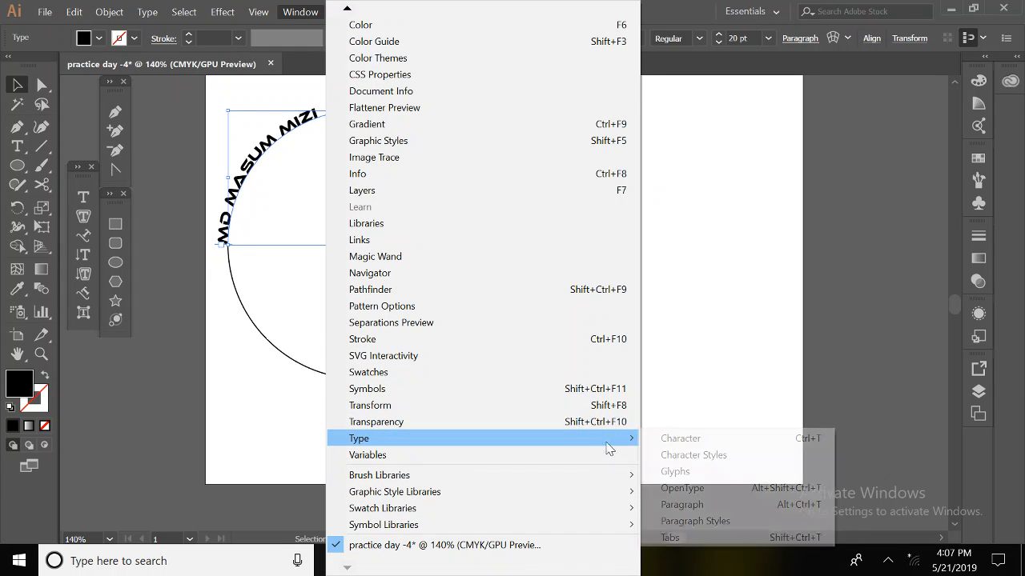
left_click(666, 439)
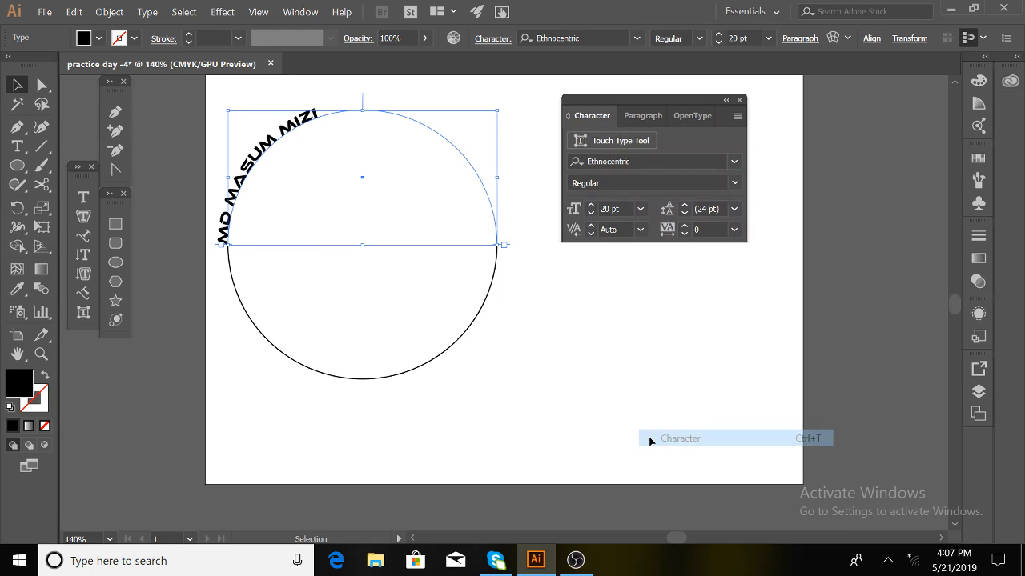
left_click_drag(674, 101, 852, 83)
left_click(915, 99)
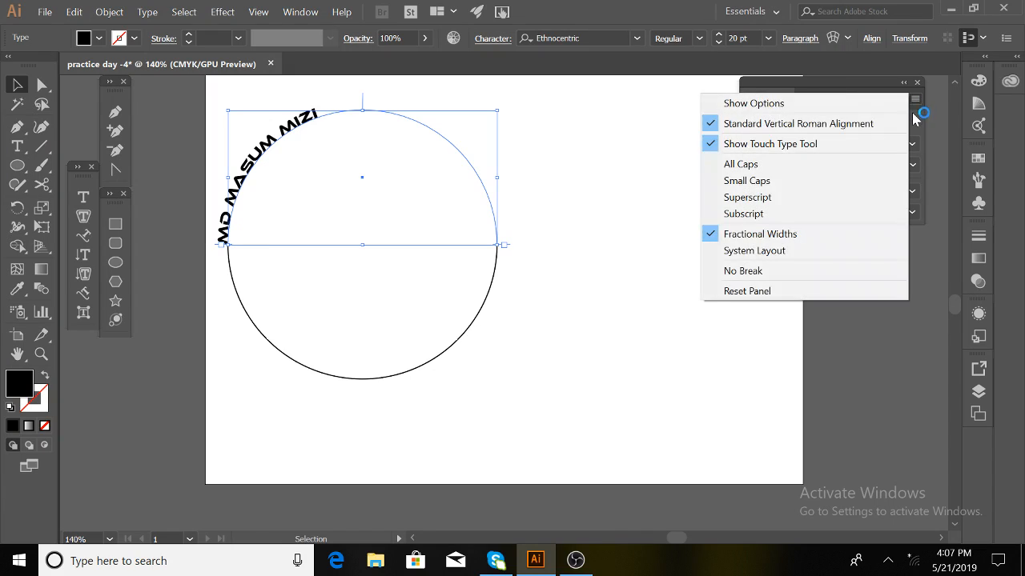
left_click(838, 101)
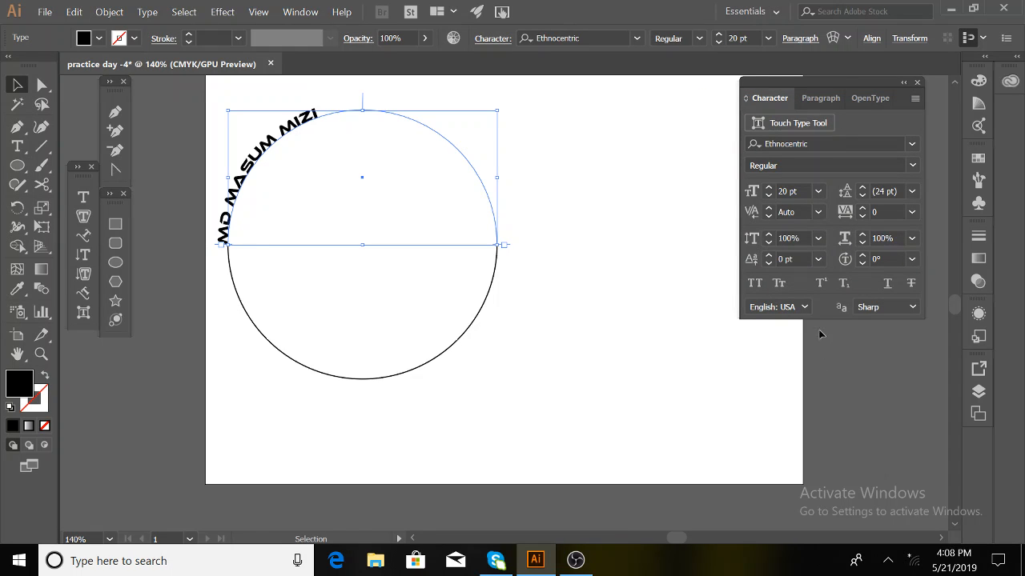
left_click(825, 96)
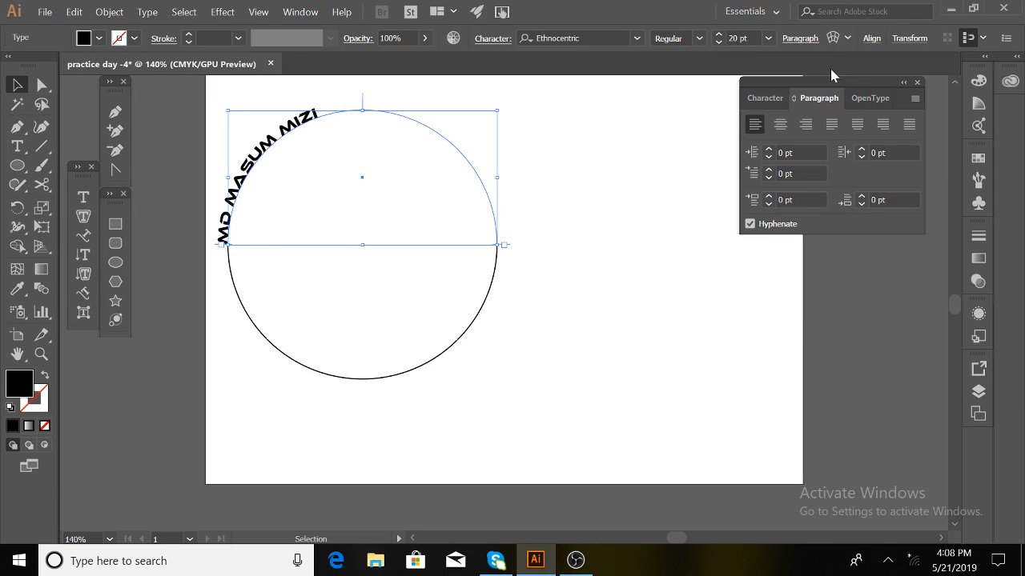
- Close the floating panel and show the Control bar's Paragraph alignment dropdown for the top name text
left_click(807, 38)
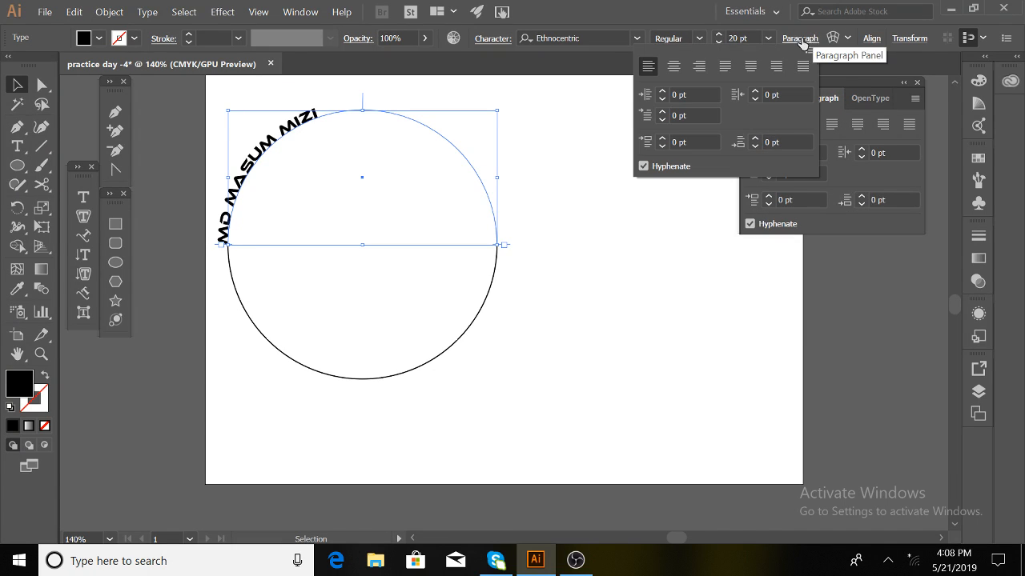
left_click(919, 82)
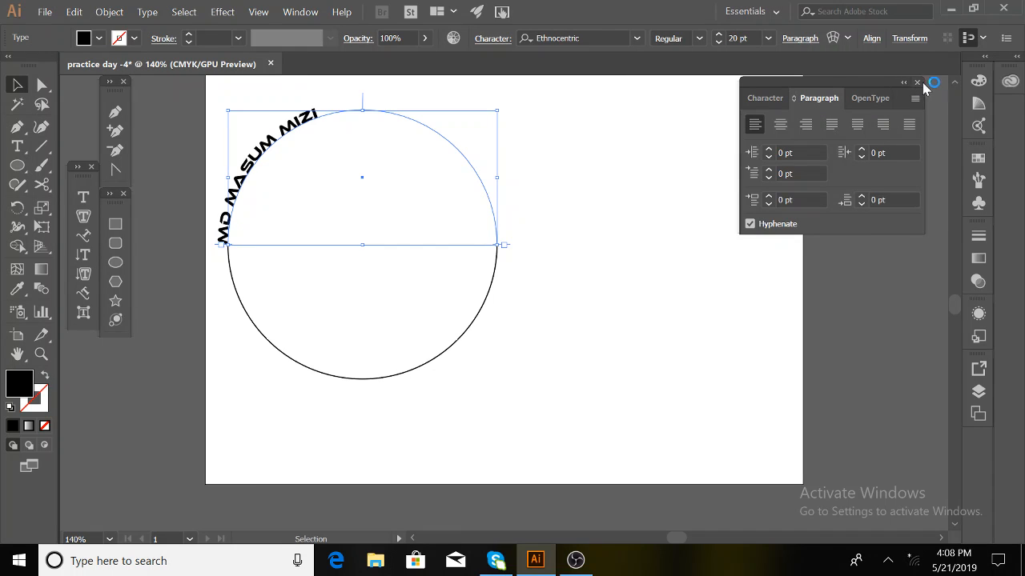
left_click(918, 82)
left_click(800, 38)
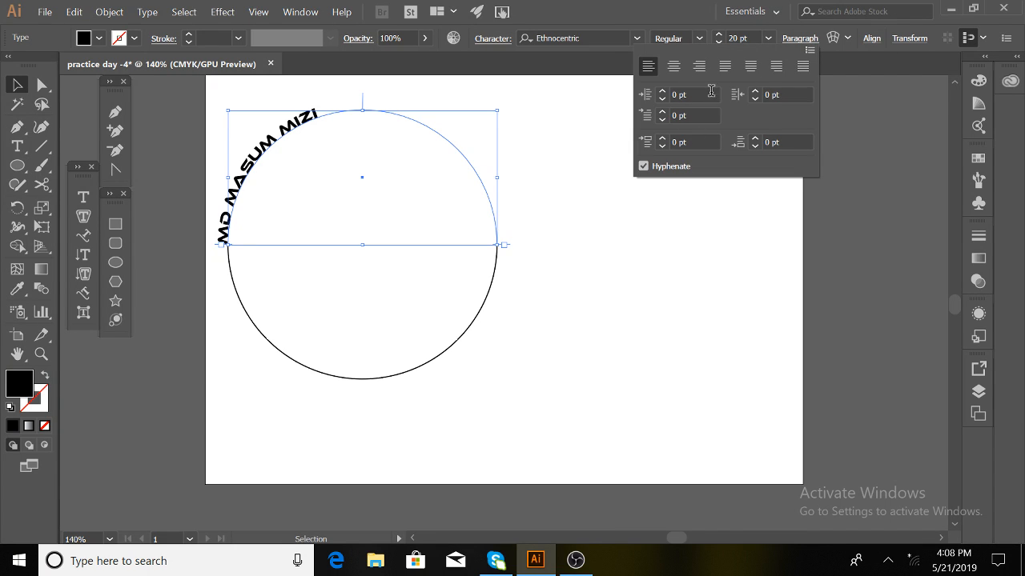
- Centre-align the arched name text over the top of the circle
left_click(810, 50)
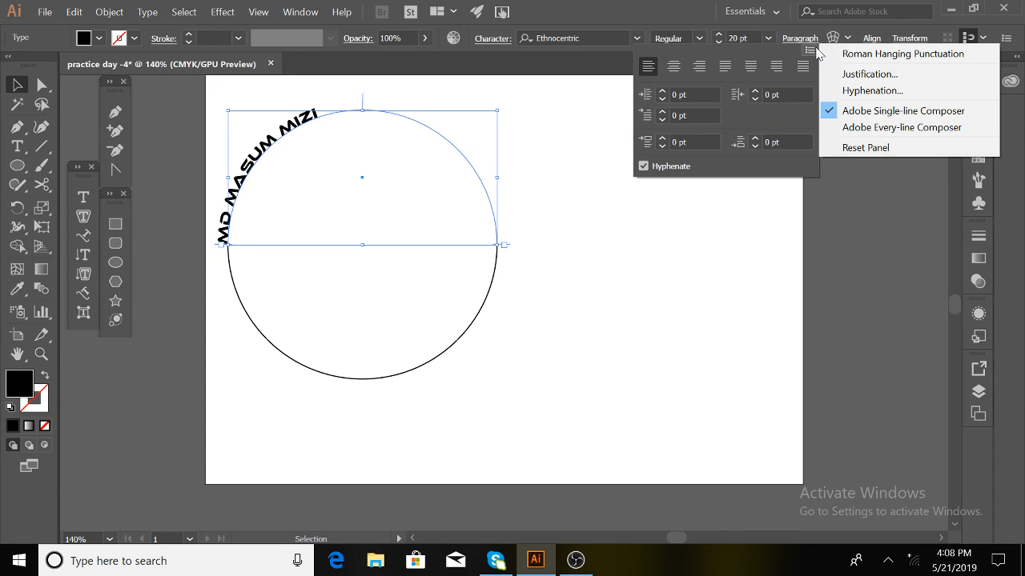
left_click(674, 68)
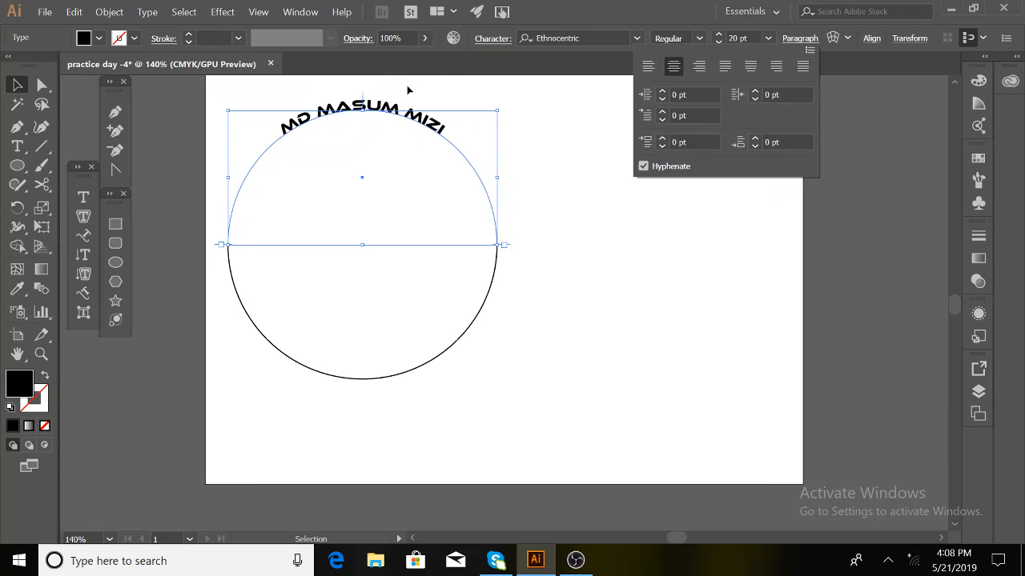
left_click(737, 35)
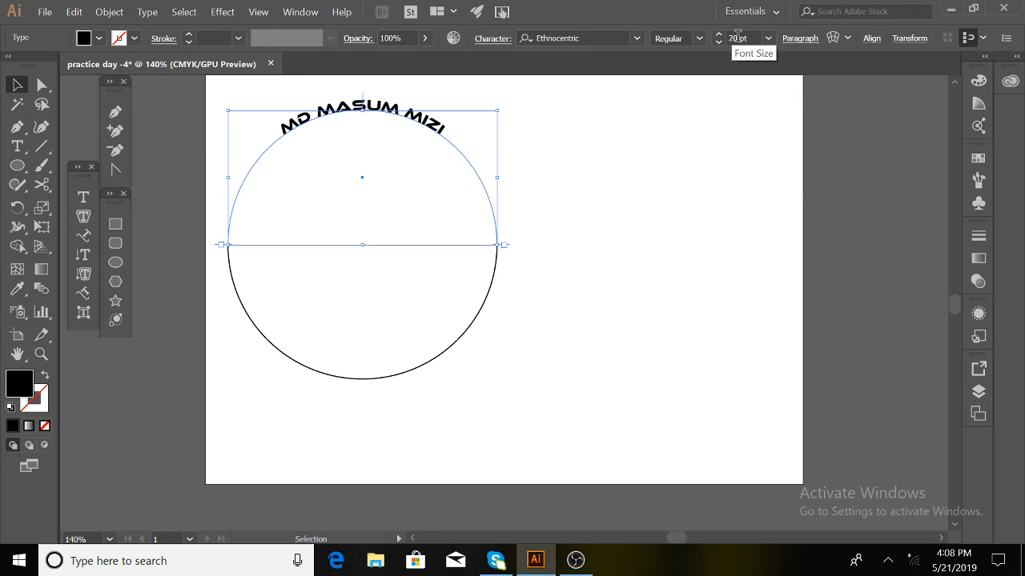
- Set the name text's font size to 50 pt, then step it down to 35 pt
left_click(738, 37)
type("50")
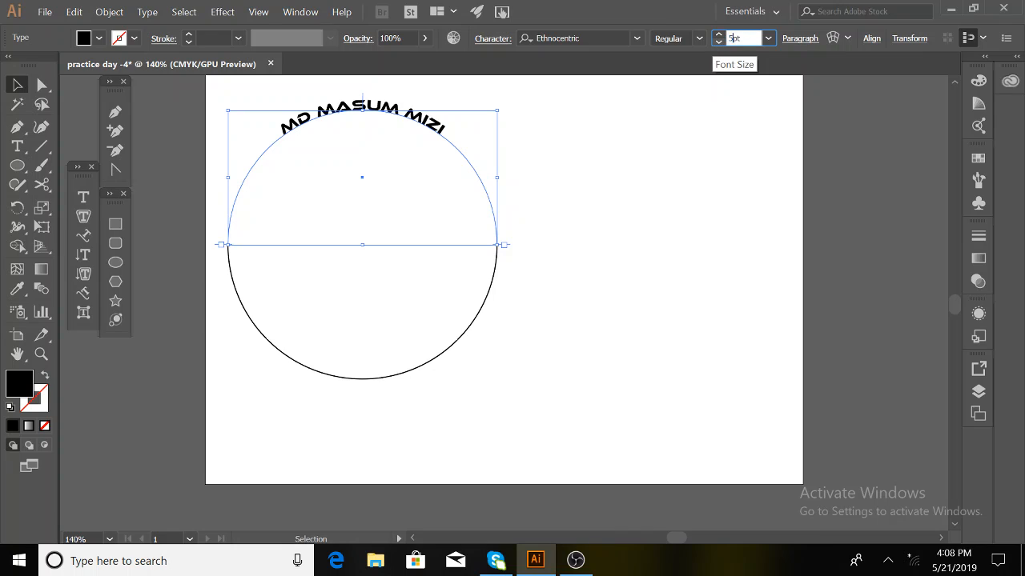
key("Return")
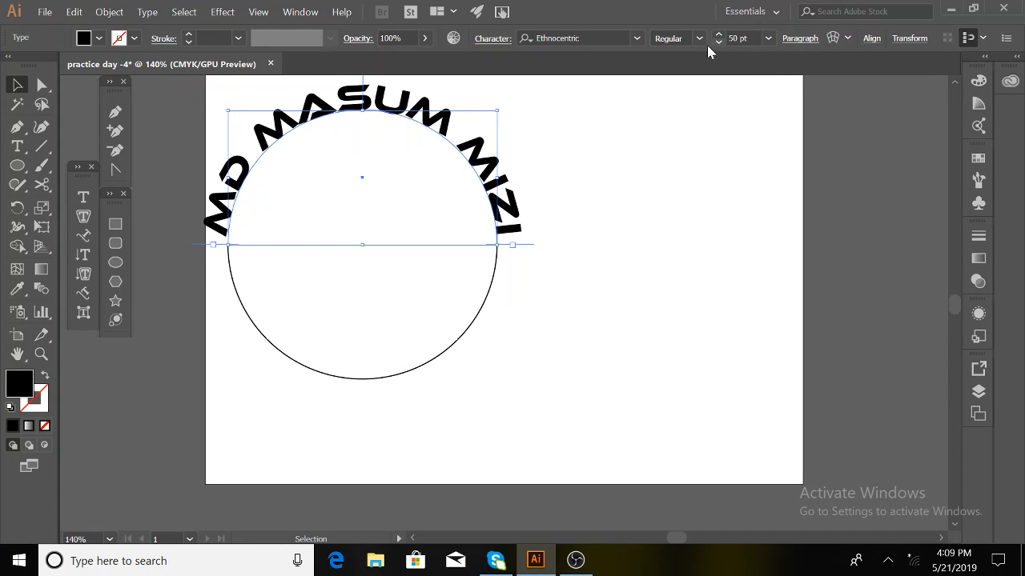
left_click(719, 44)
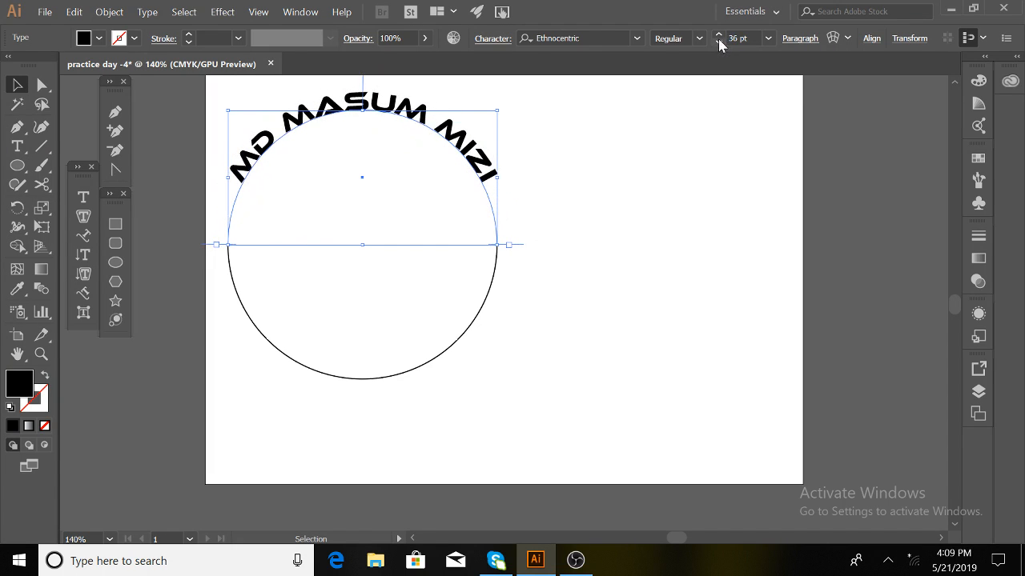
left_click(720, 42)
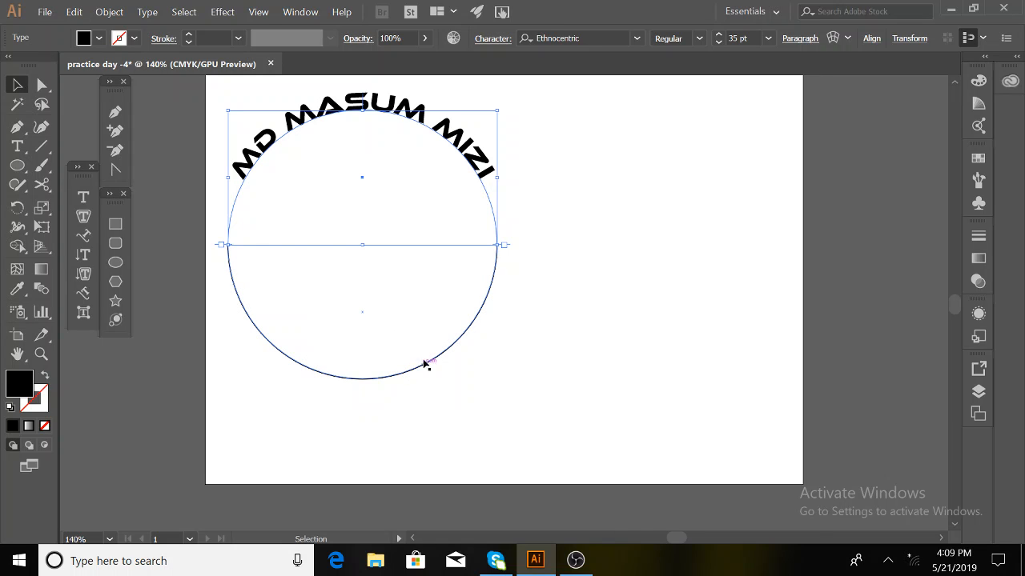
- Type the institute name as path text along the circle's lower edge with the Type on a Path tool
left_click(84, 235)
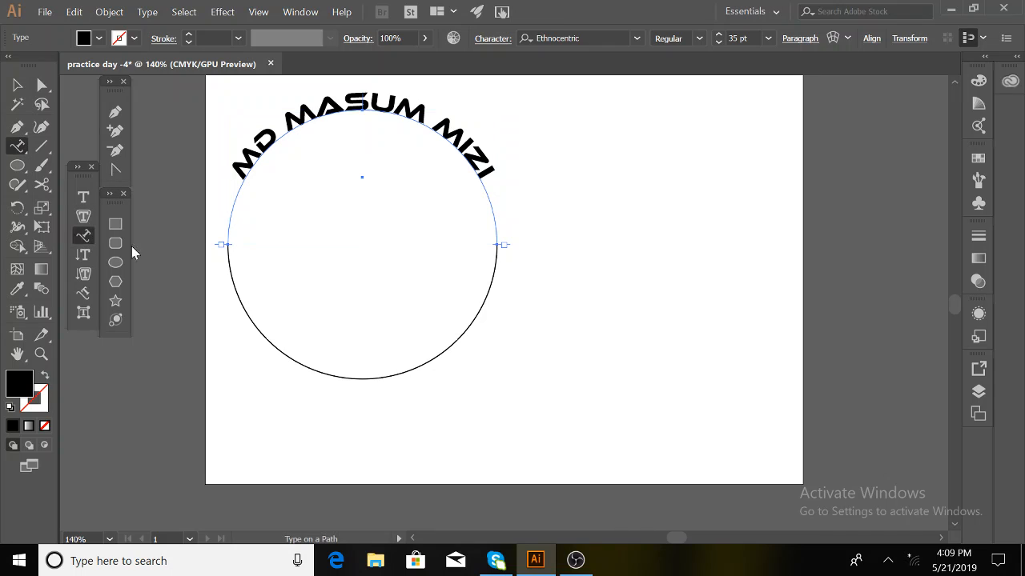
left_click(471, 325)
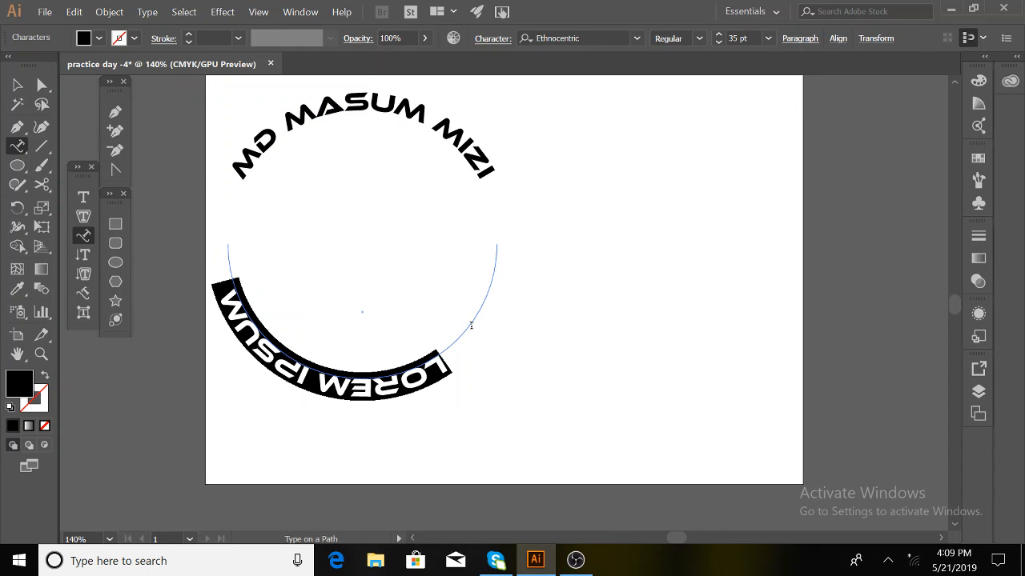
type("MI")
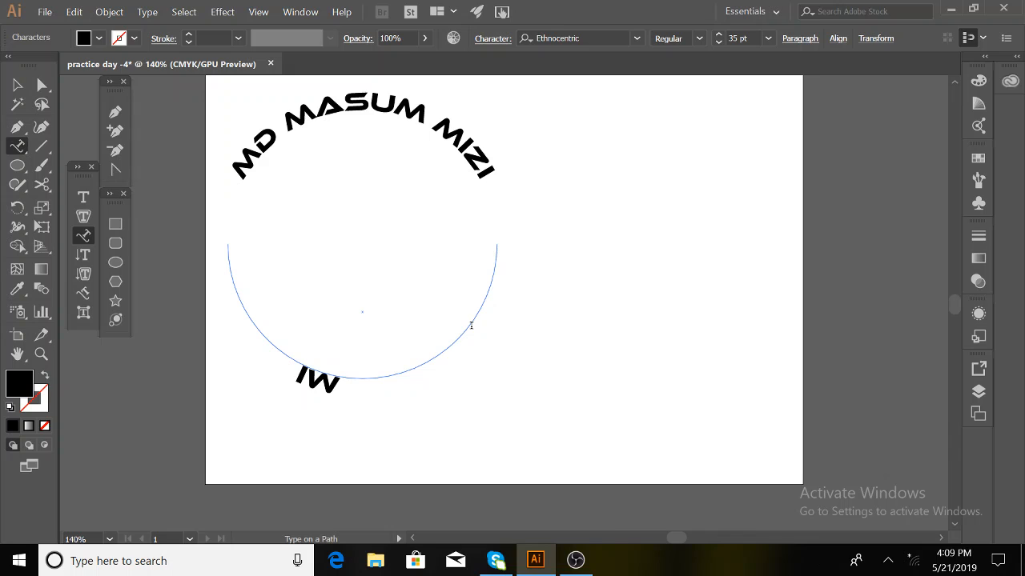
type("ZI I")
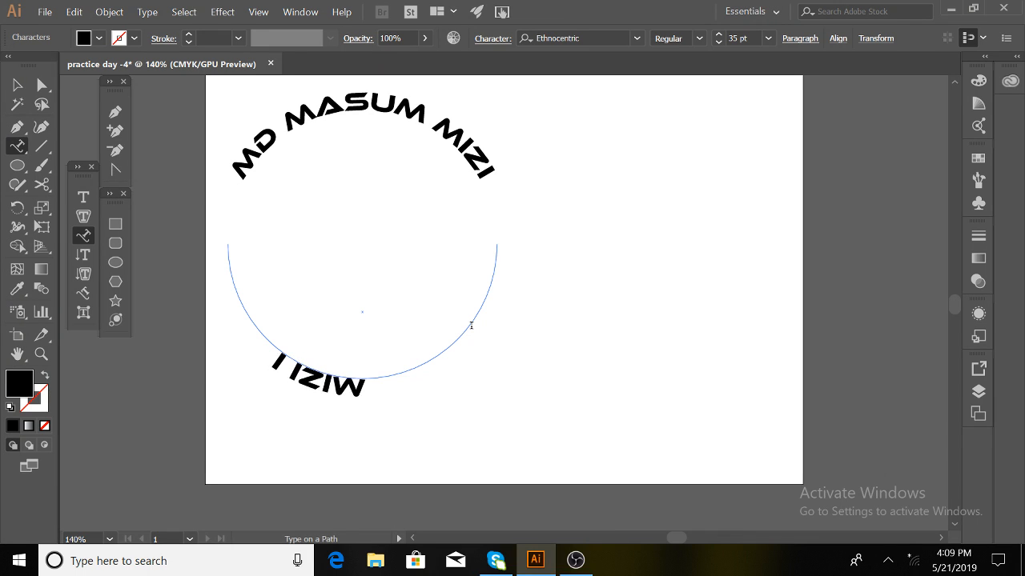
type("T INJ")
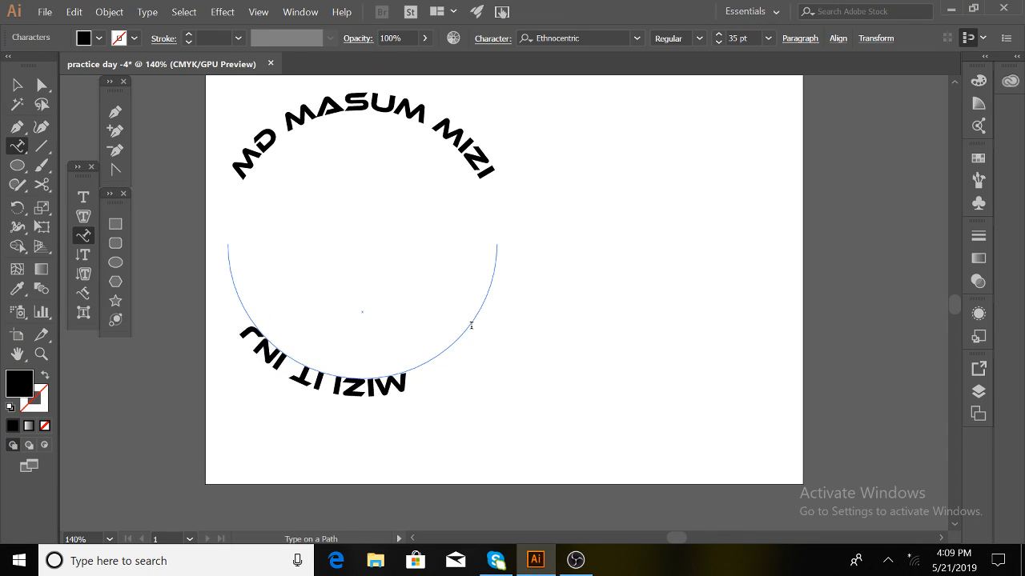
key("BackSpace")
type("ST")
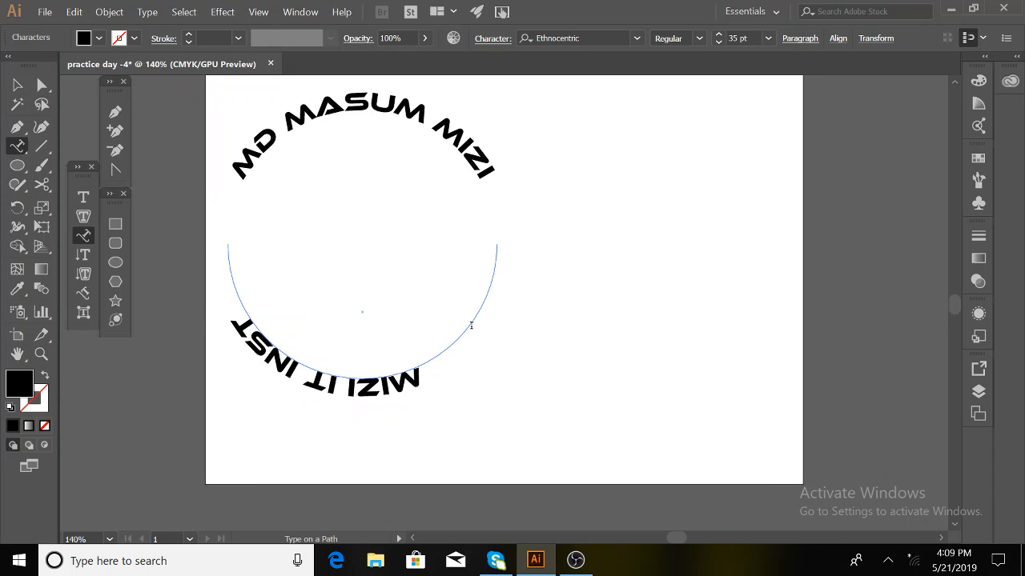
type("ITUTE")
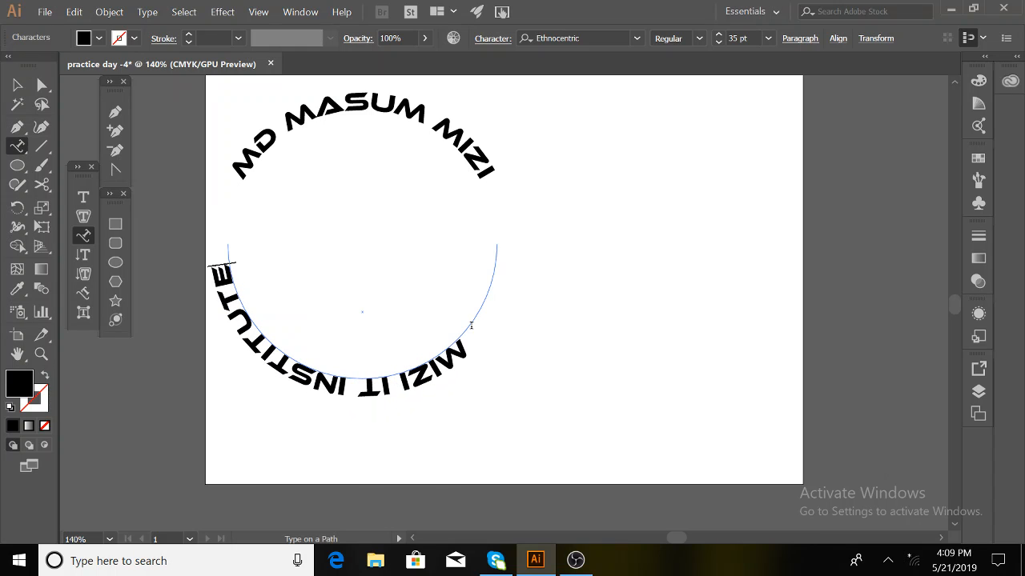
left_click(17, 84)
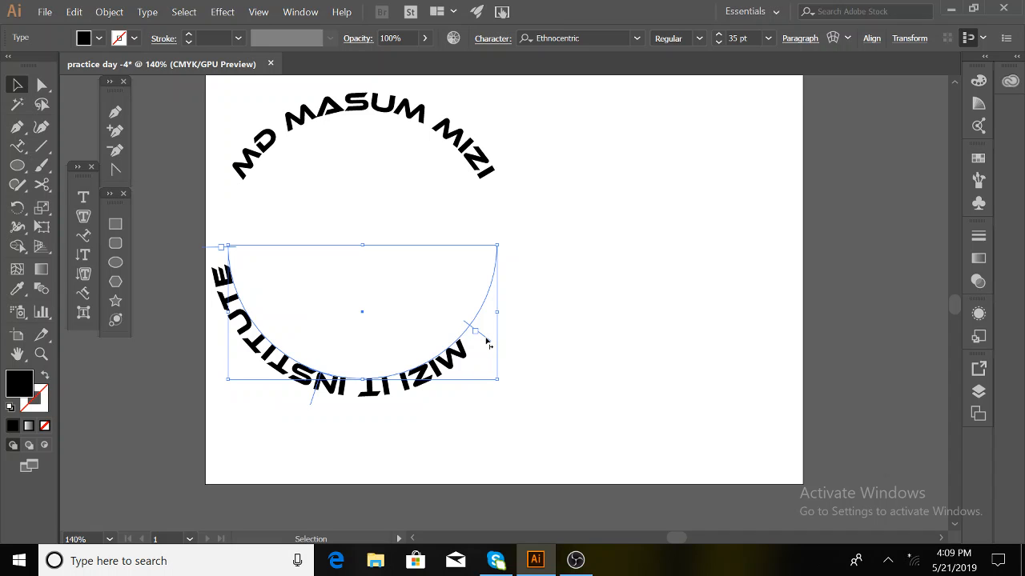
- Slide the institute text along the arc and flip it to read upright inside the circle
left_click_drag(488, 344, 537, 229)
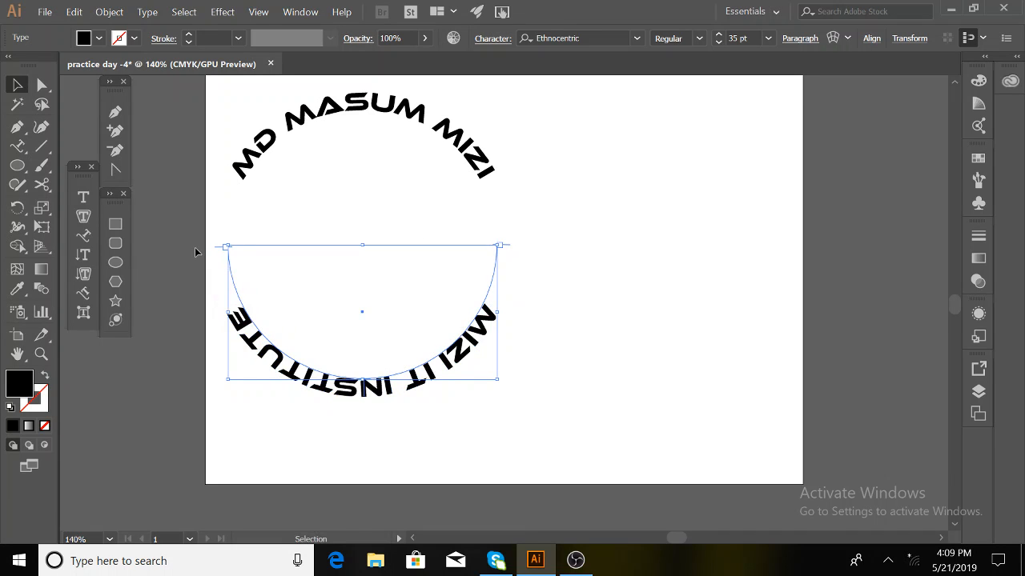
left_click_drag(217, 249, 194, 220)
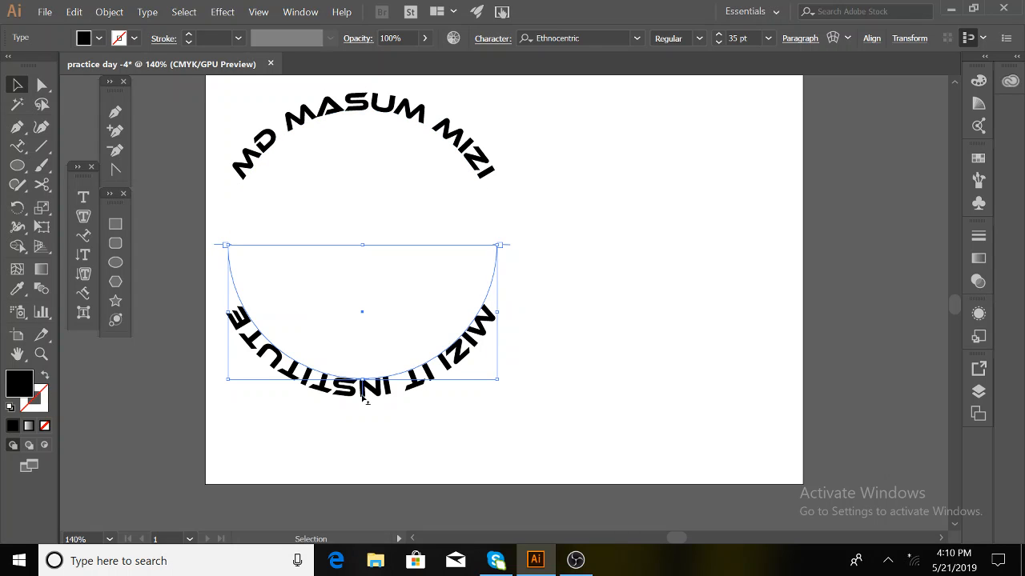
left_click(372, 120)
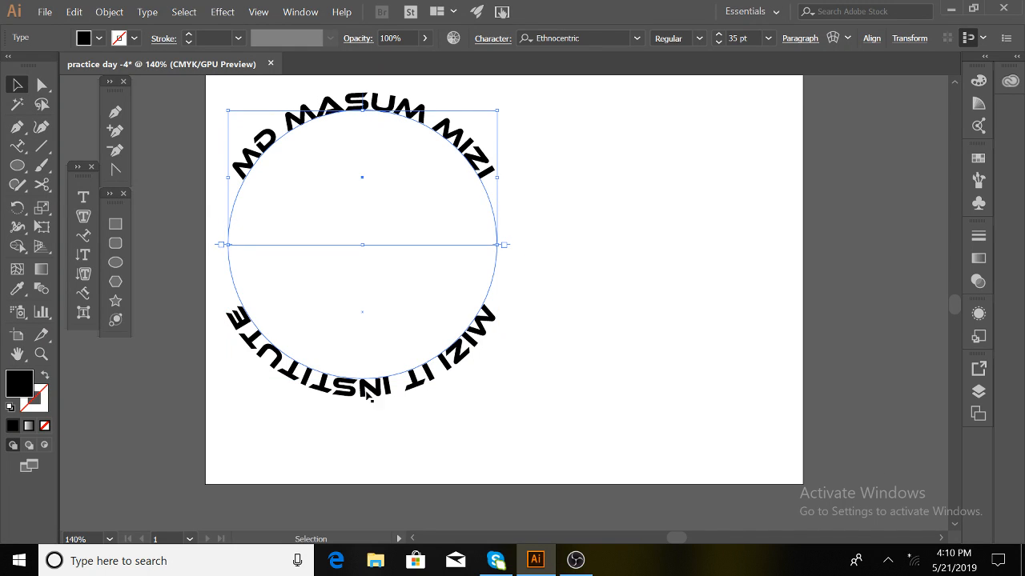
left_click(364, 392)
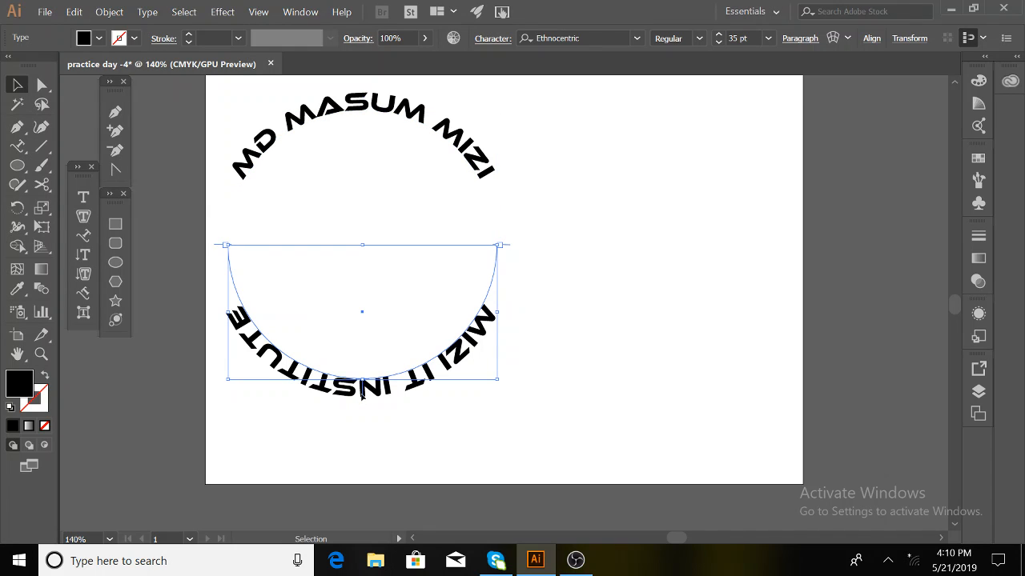
left_click_drag(362, 390, 359, 312)
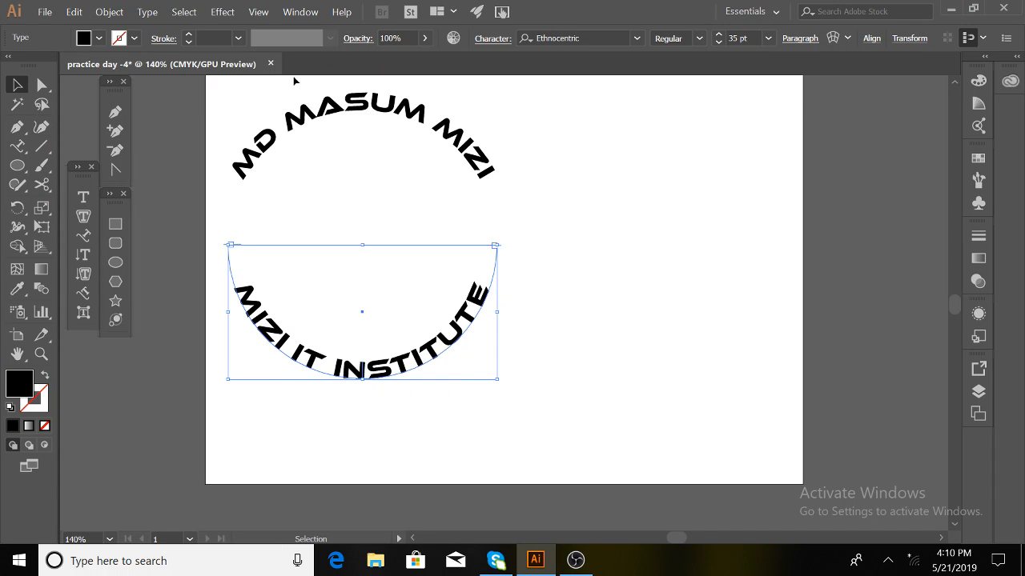
- Marquee-select both curved texts and undo an accidental rotation
left_click_drag(230, 106, 384, 394)
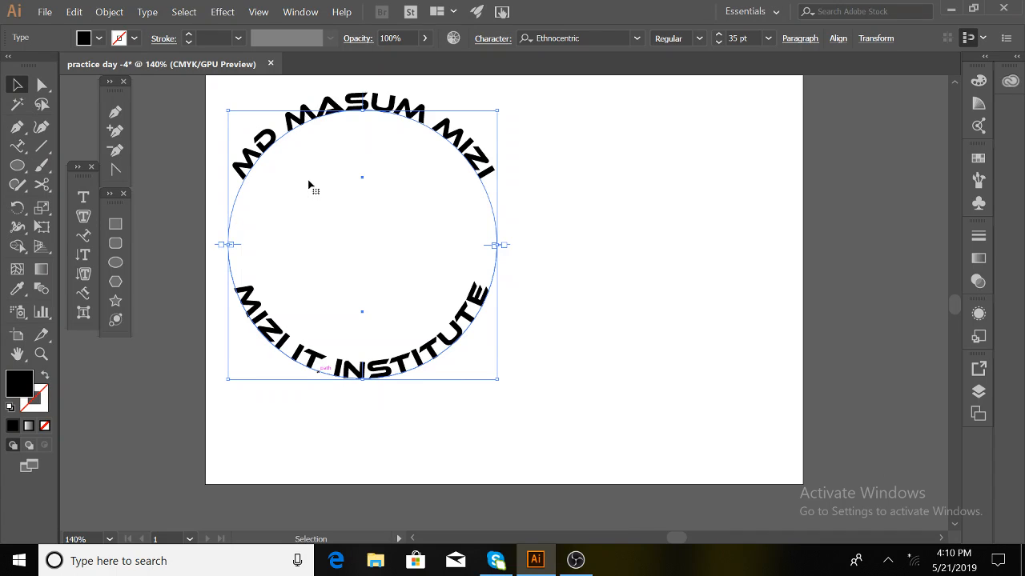
key("ctrl+z")
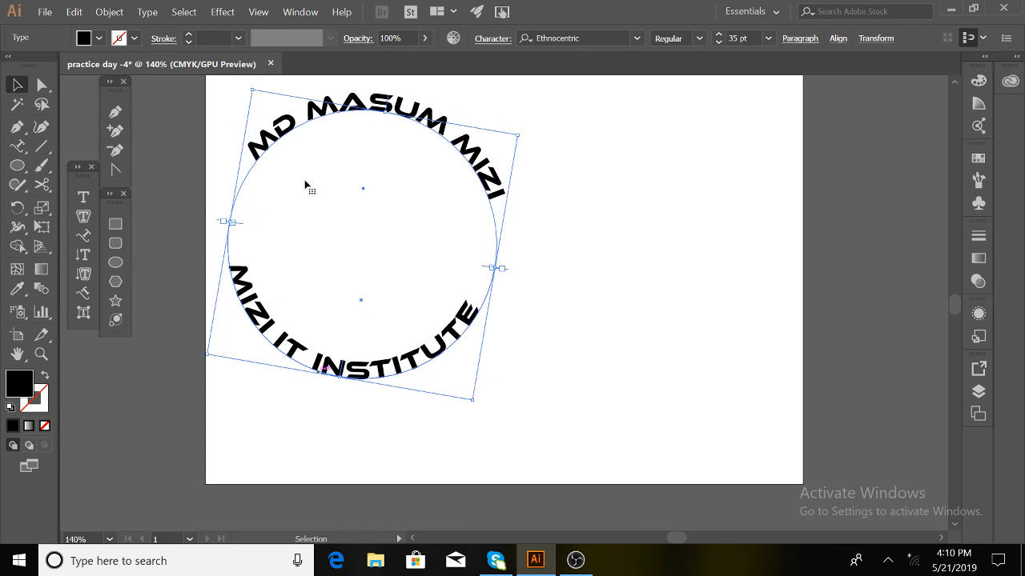
key("ctrl+z")
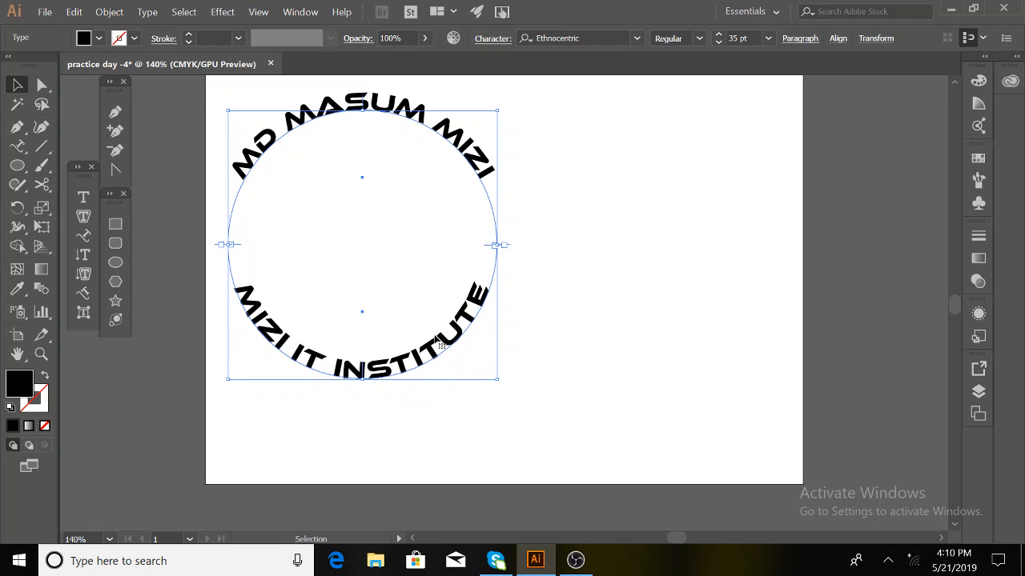
- Open the Character panel via Window > Type and reset a trial baseline shift to 0 pt
left_click(302, 14)
mouse_move(491, 443)
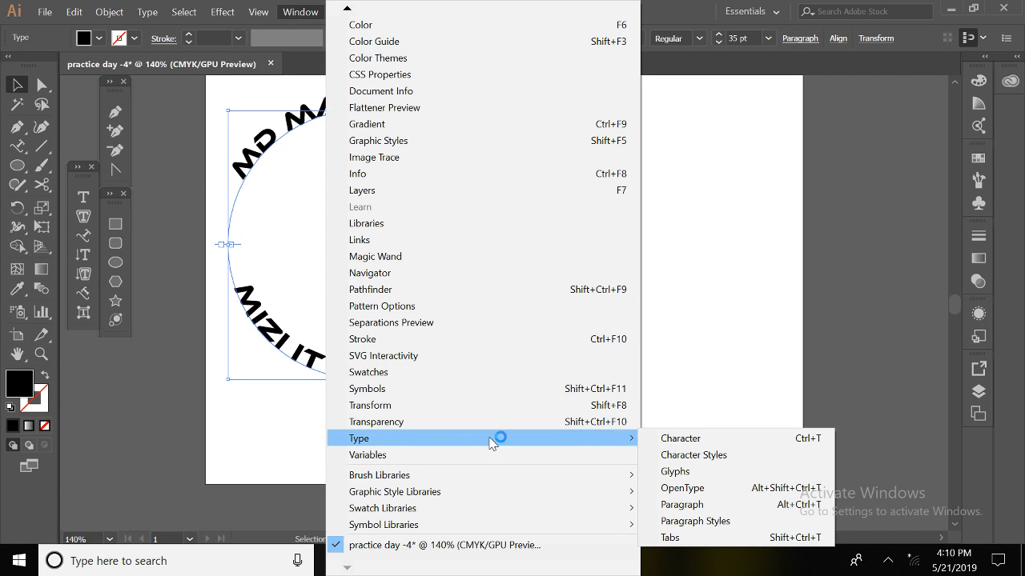
left_click(669, 440)
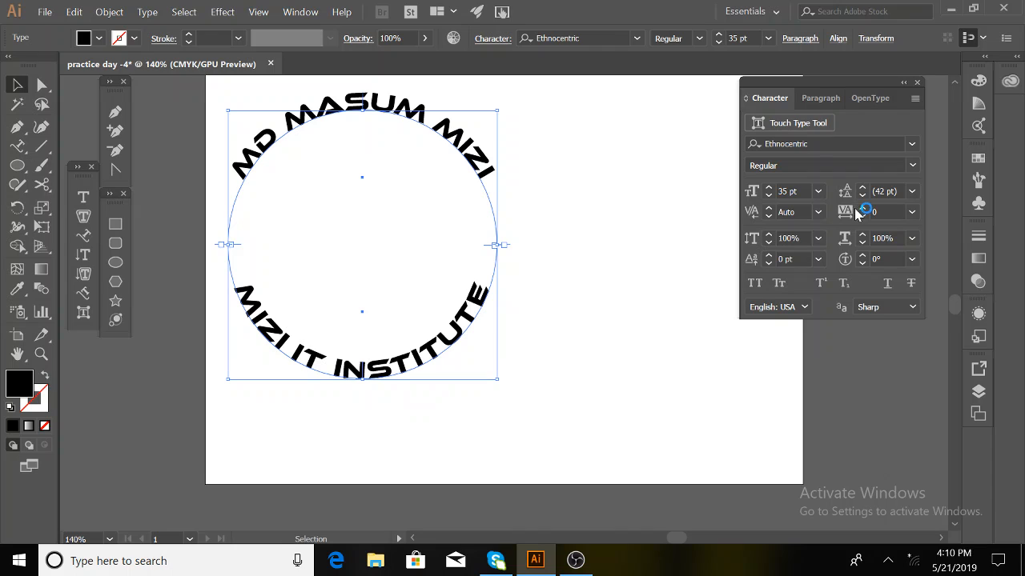
left_click(769, 262)
left_click(768, 263)
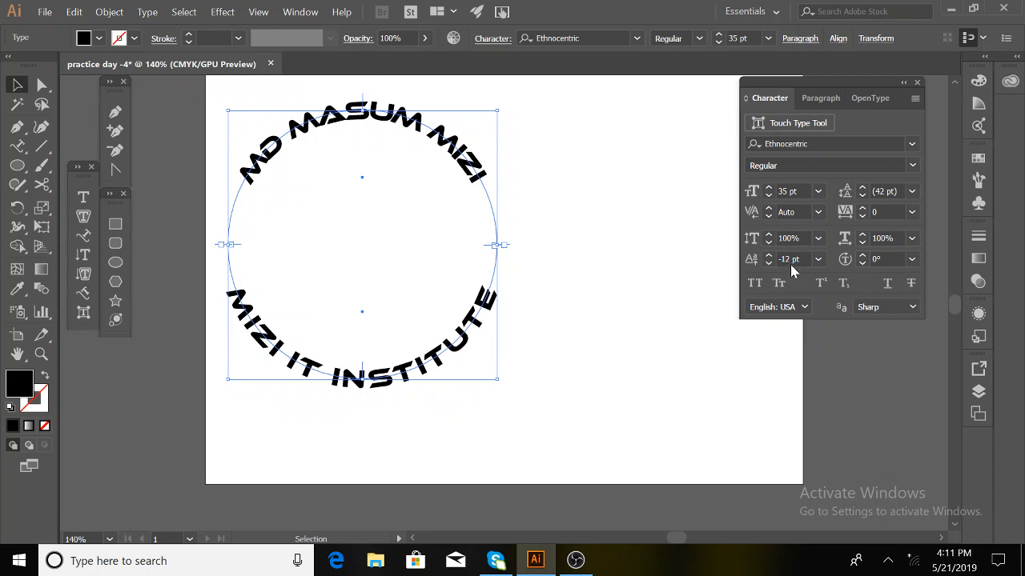
left_click(791, 266)
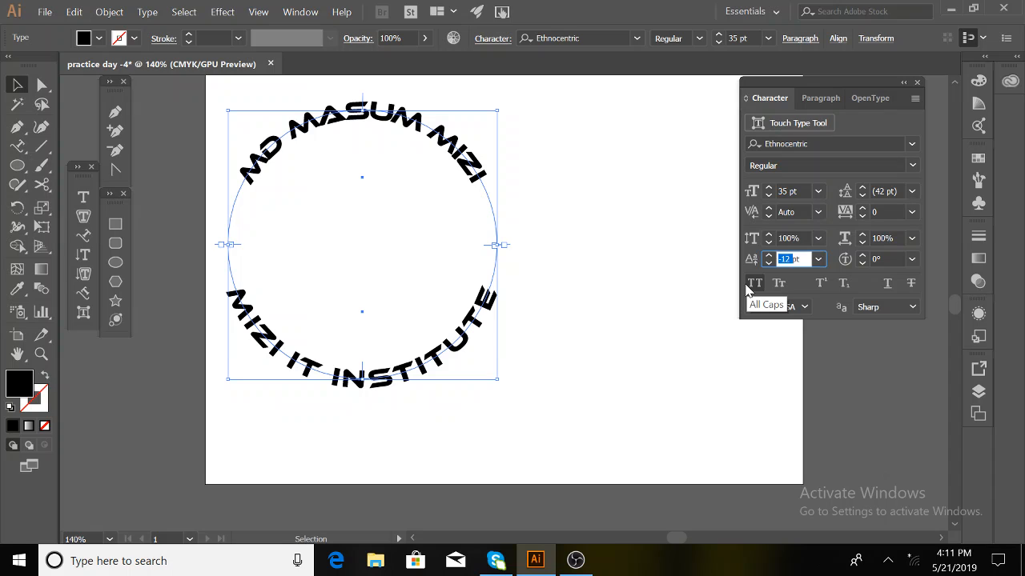
type("0")
key("Return")
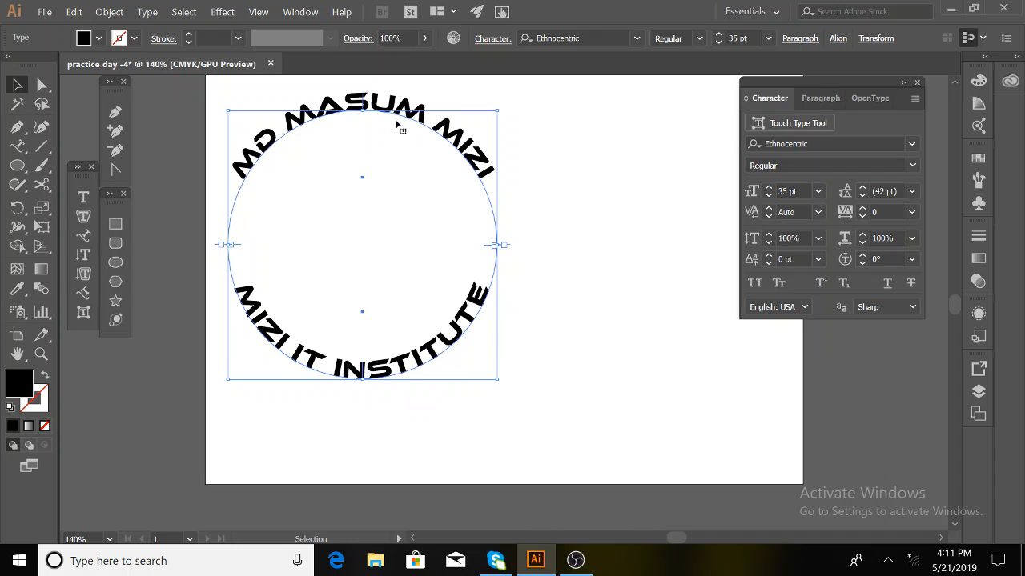
- Give the lower institute text a -23 pt baseline shift, pushing it outside the circle
left_click(540, 230)
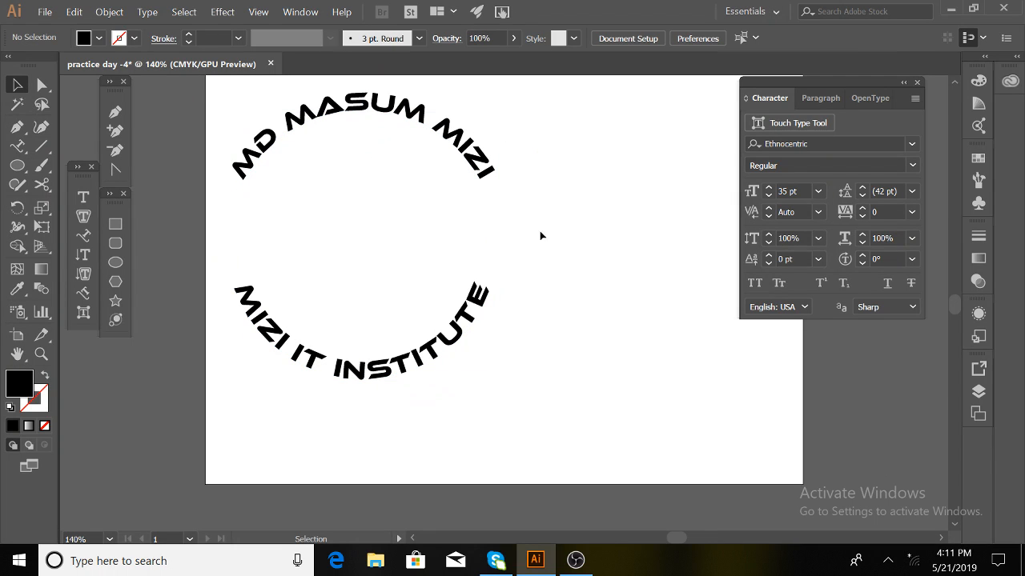
left_click(471, 315)
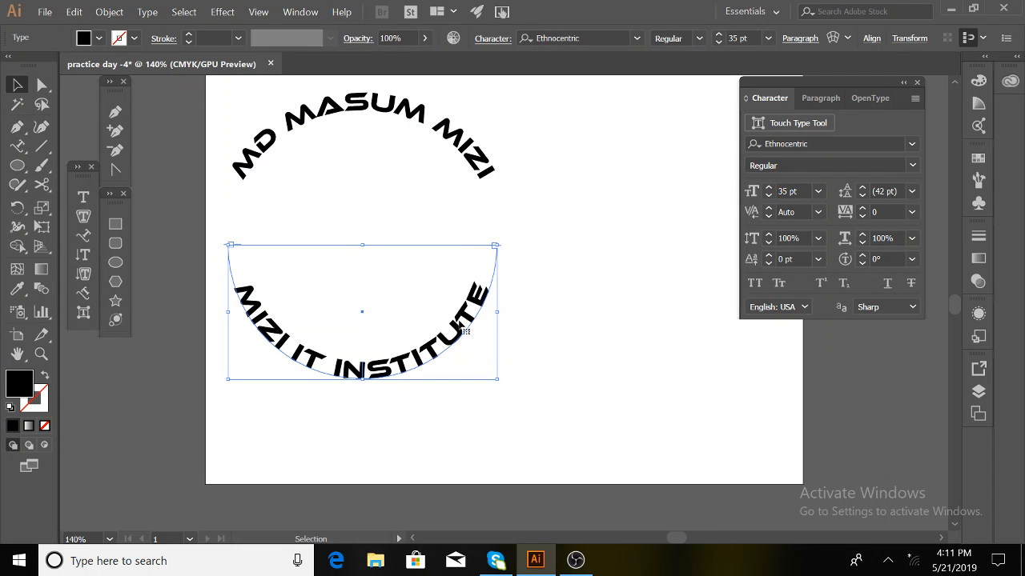
left_click(768, 263)
left_click(768, 264)
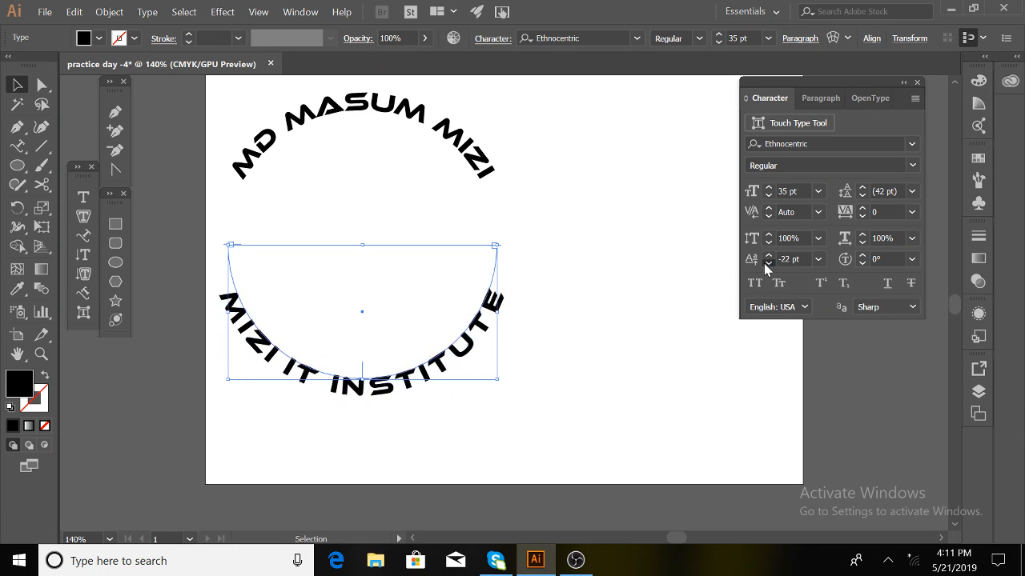
left_click(768, 264)
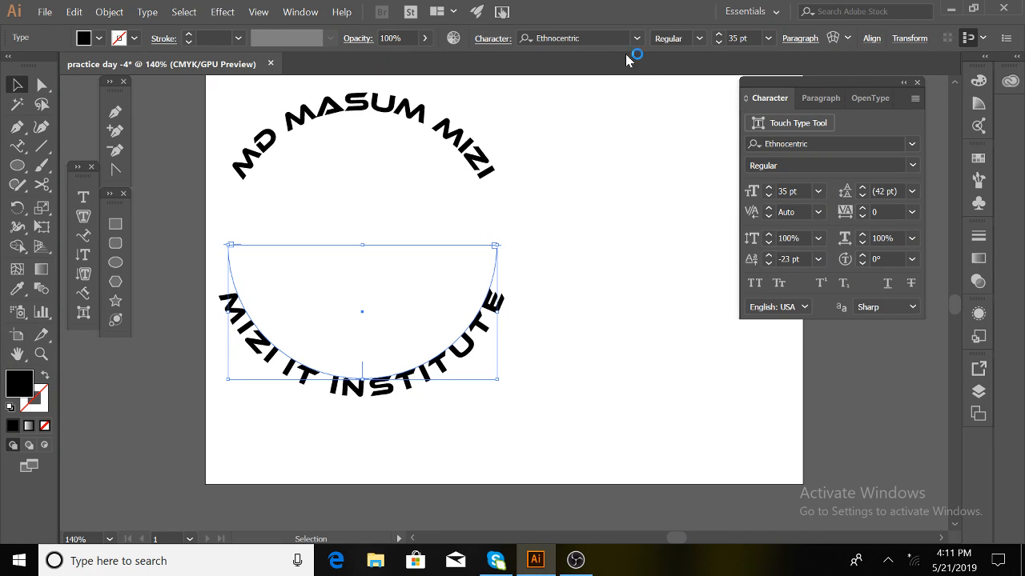
- Change the lower institute text's font to Times New Roman
left_click(602, 39)
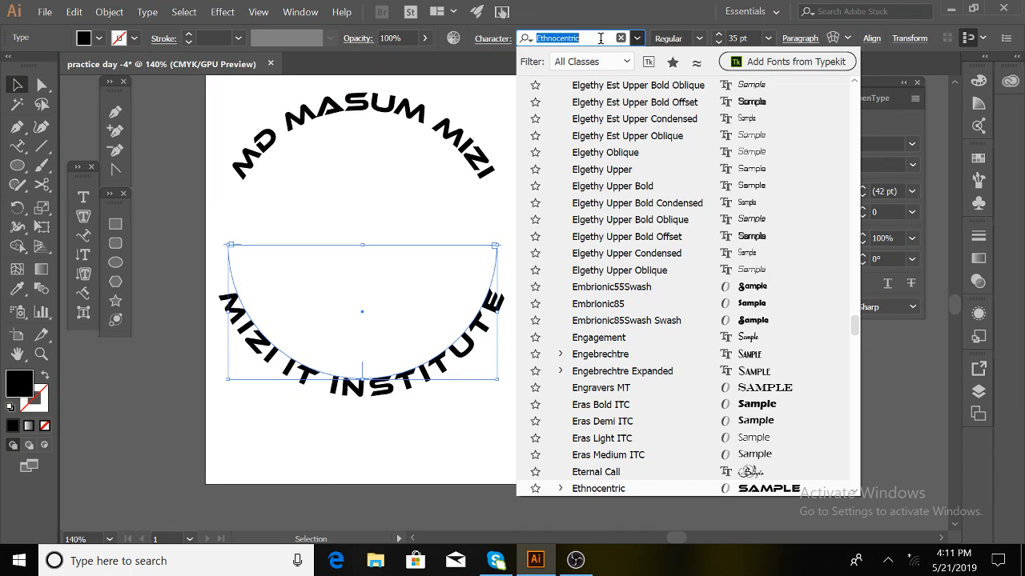
type("TIMES")
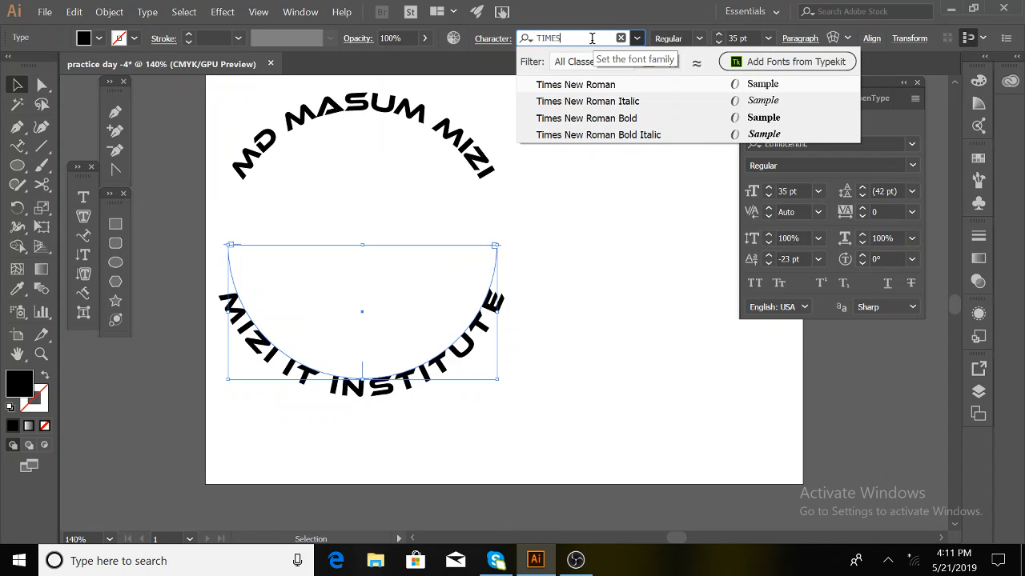
left_click(557, 84)
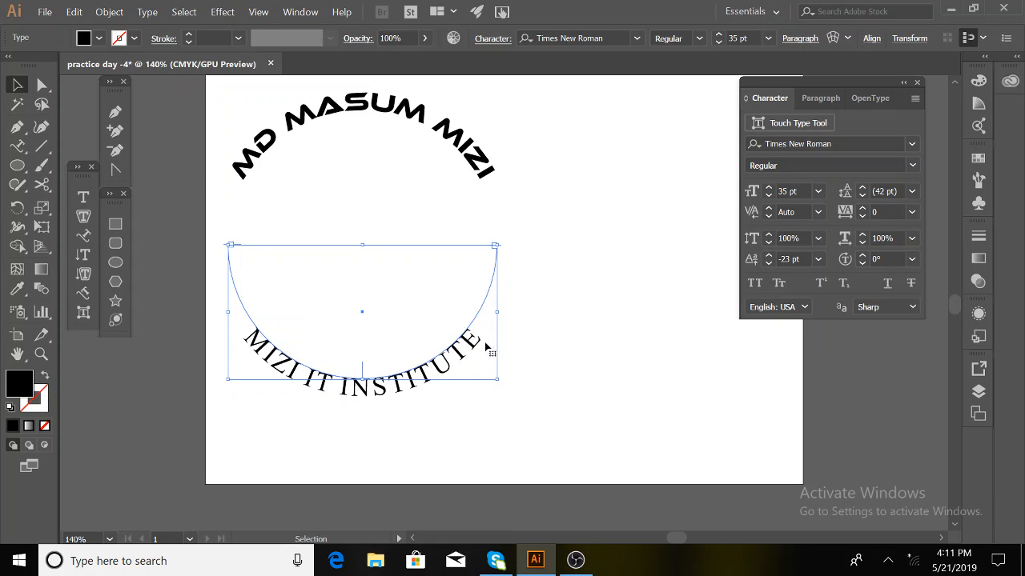
- Check each arched text's selection, then marquee-select both texts together
left_click(464, 145)
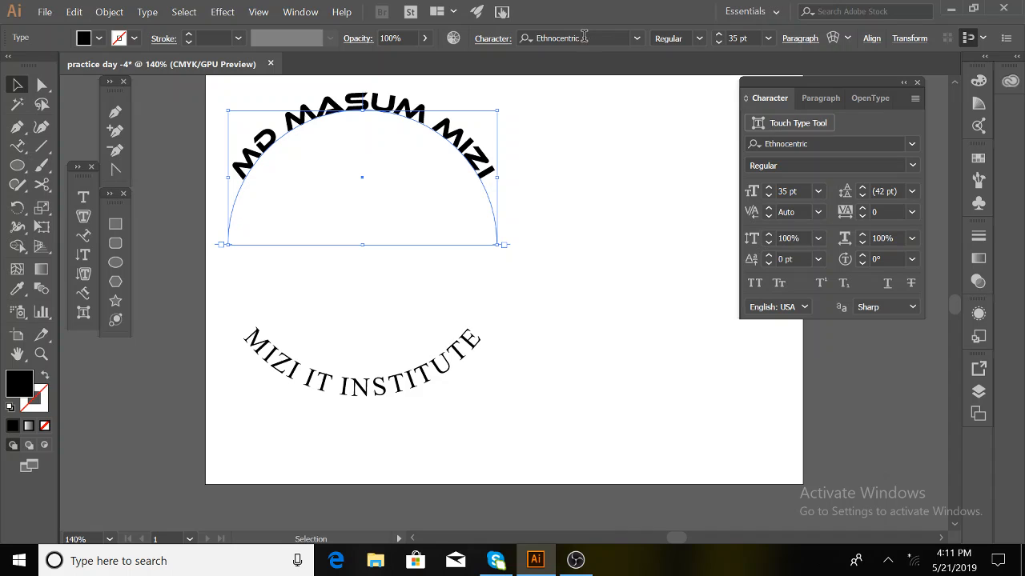
left_click(429, 376)
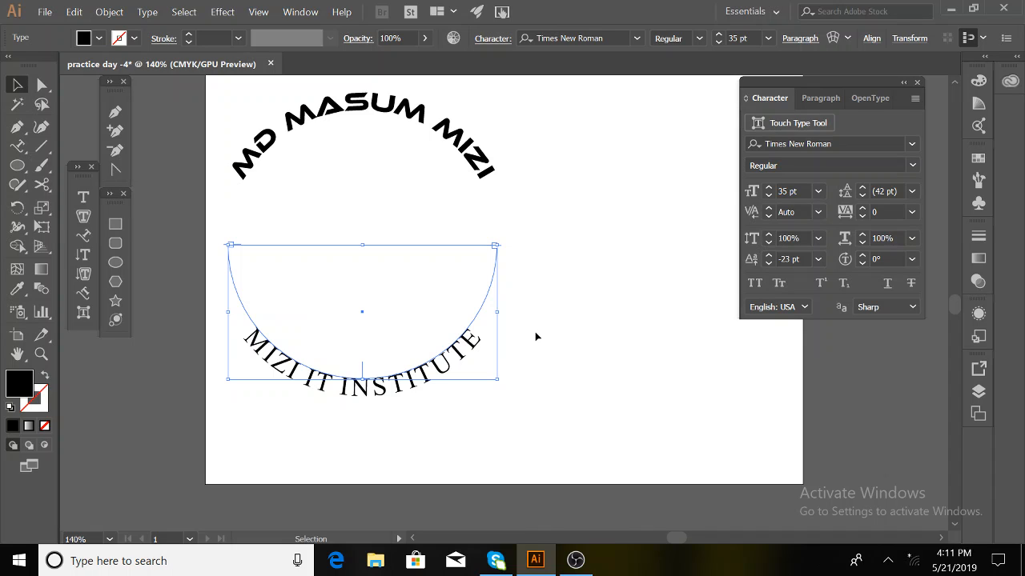
left_click(224, 109)
left_click_drag(227, 110, 444, 426)
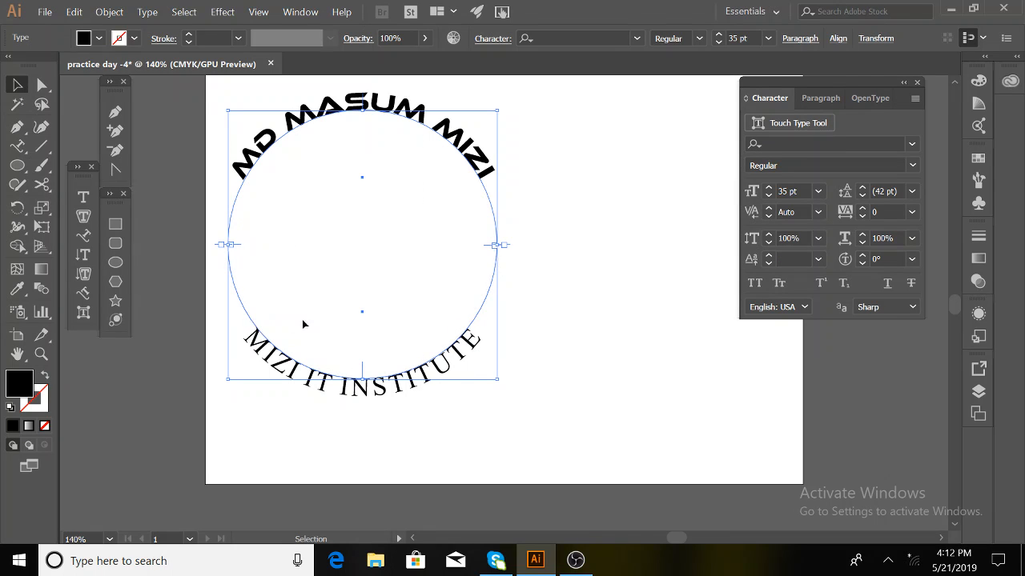
- Append 'CHANDPUR' to the end of the lower arched institute text
left_click(469, 449)
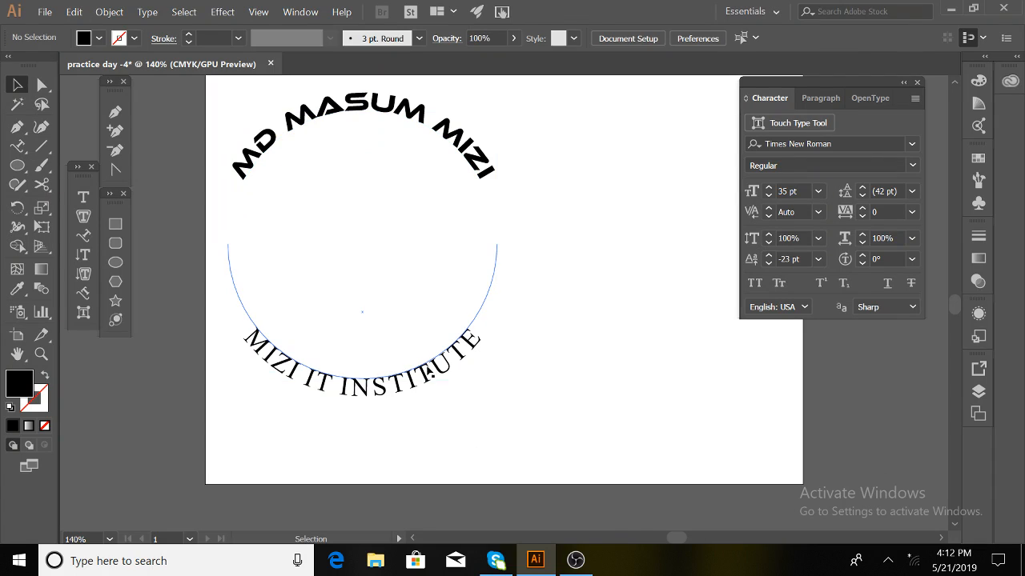
left_click(449, 367)
double_click(474, 335)
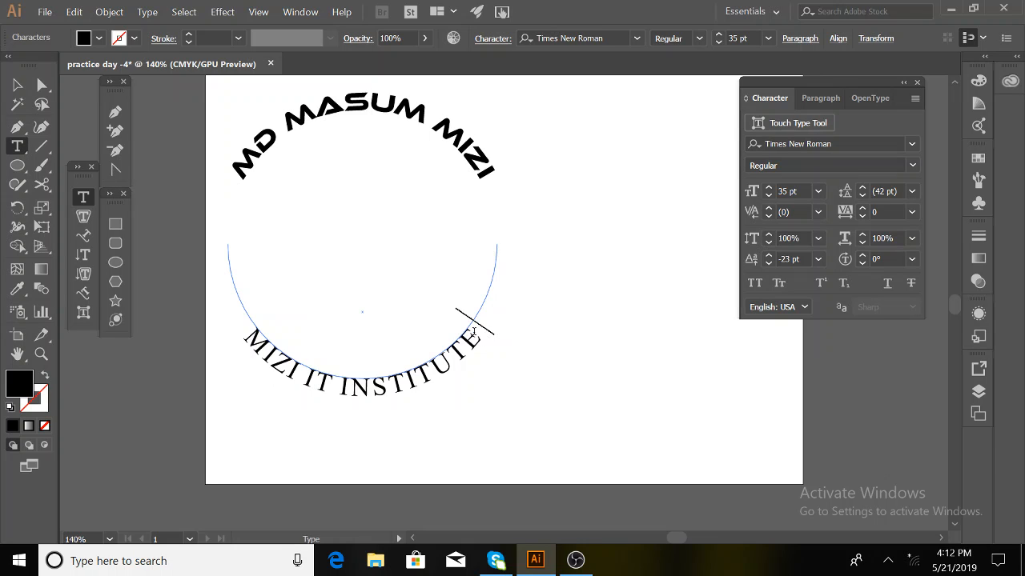
type("CHAN")
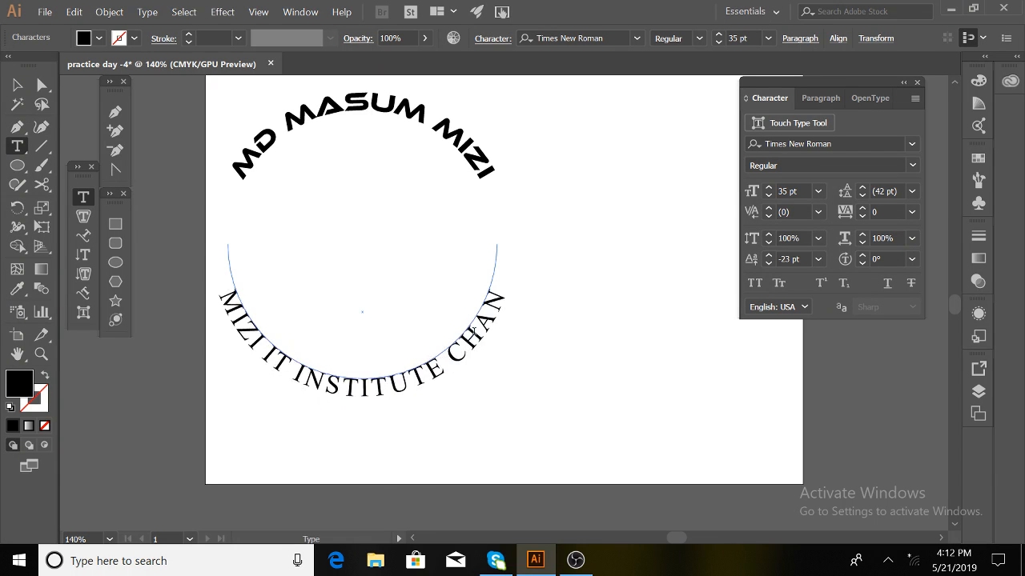
type("DPUR")
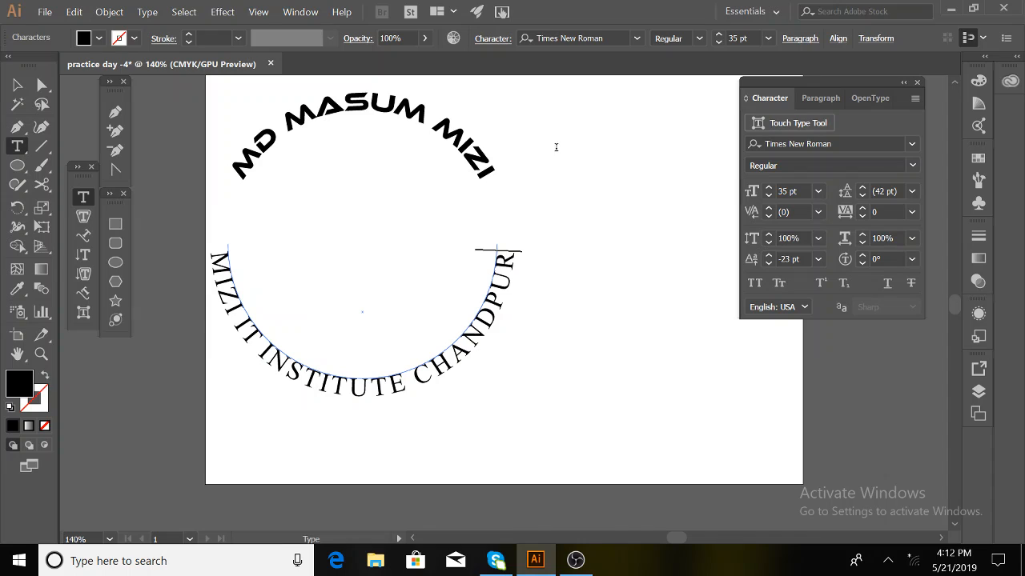
left_click(16, 85)
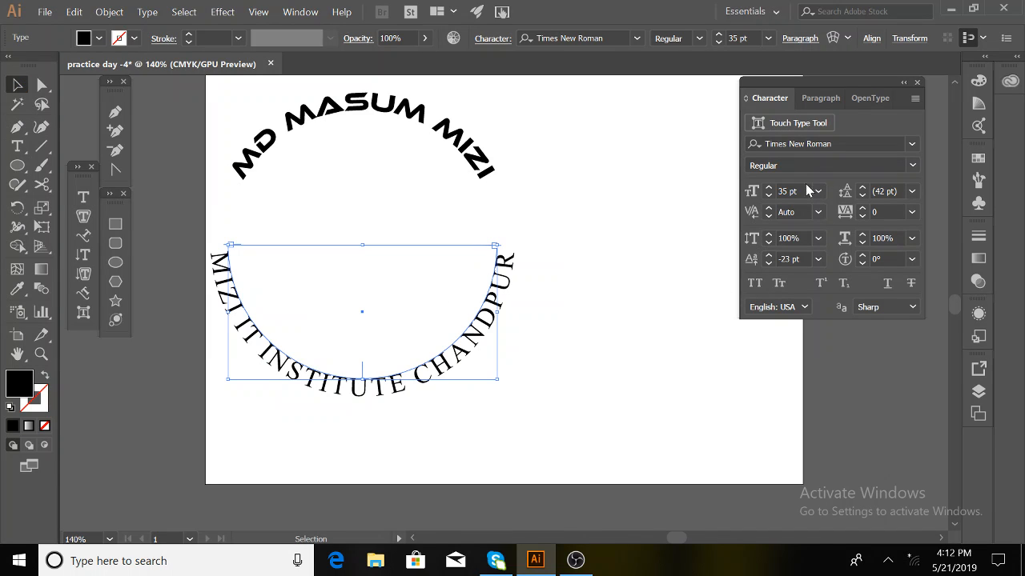
- Reduce the lower institute text's font size to 30 pt
left_click(768, 195)
left_click(769, 195)
left_click(768, 196)
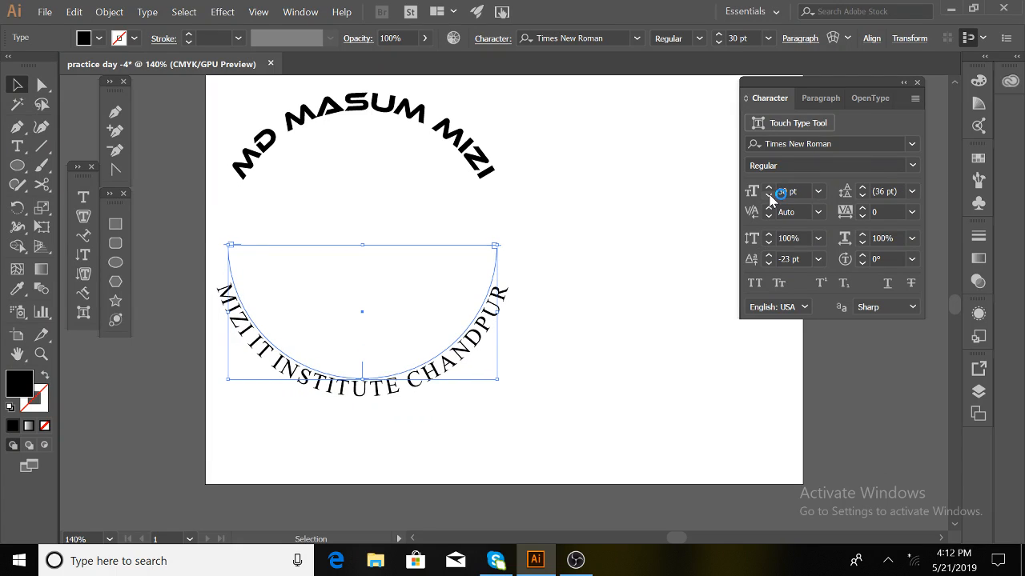
left_click(769, 195)
left_click(769, 196)
- Select both arched texts and drag a corner handle inward to shrink the badge
left_click(526, 373)
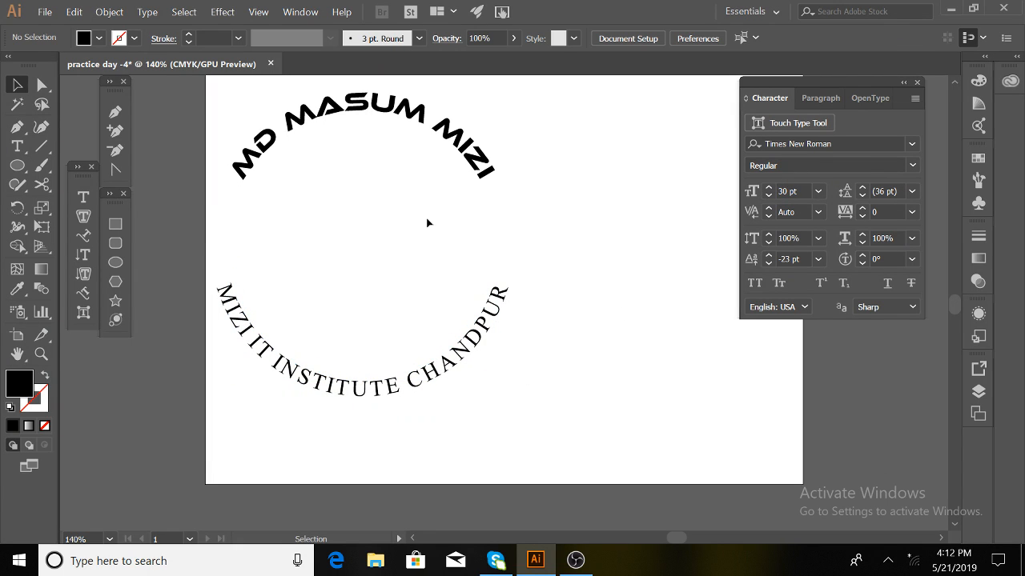
left_click(370, 121)
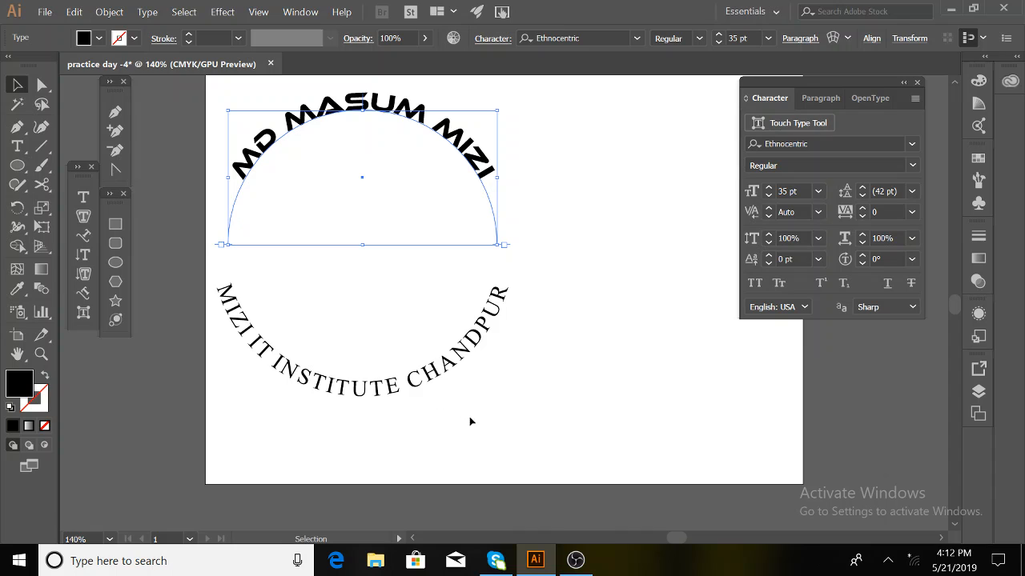
mouse_move(494, 422)
left_mouse_down()
mouse_move(389, 280)
mouse_move(264, 69)
mouse_move(277, 156)
left_mouse_up()
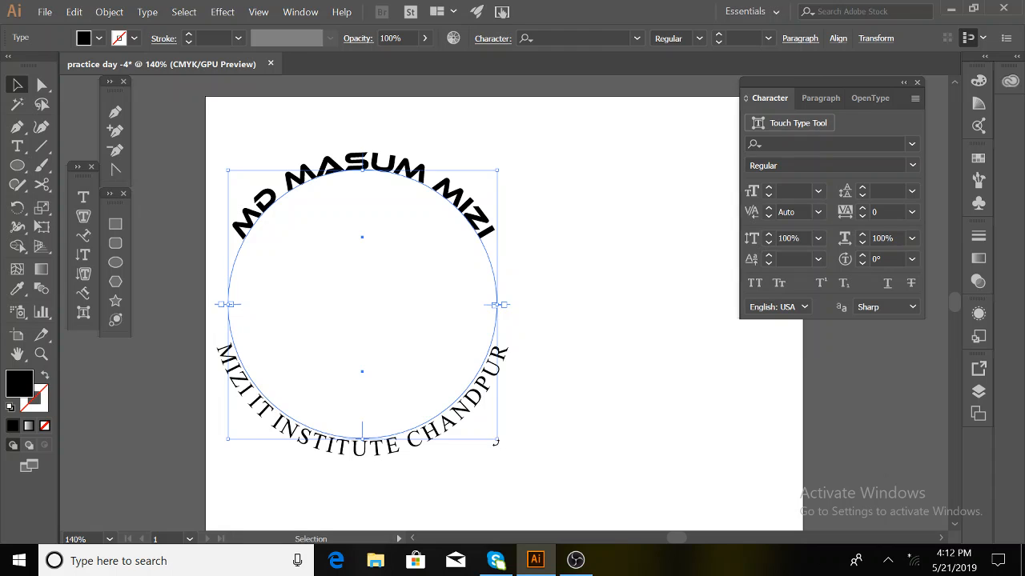
left_click_drag(497, 441, 434, 364)
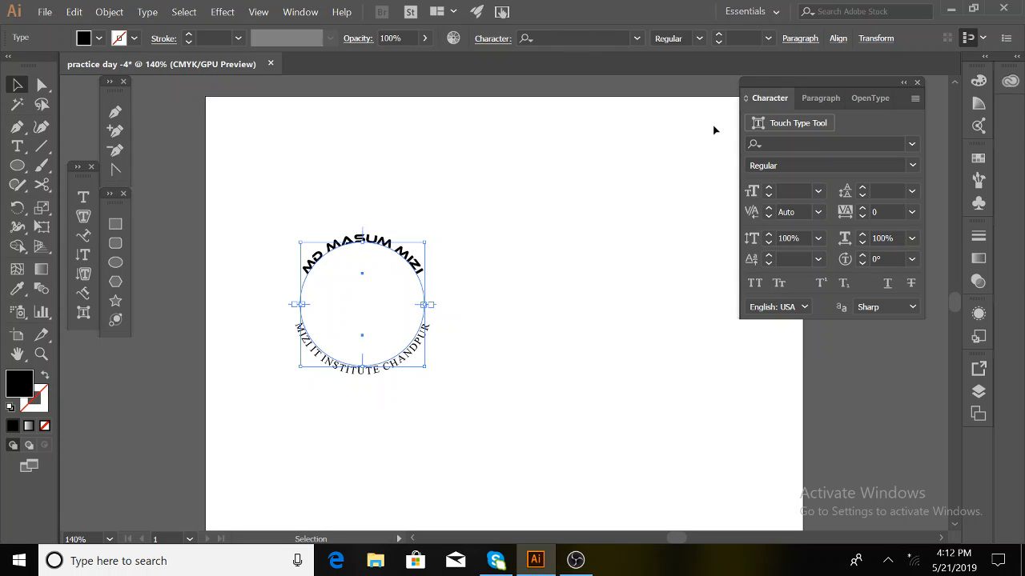
- Marquee-select the name and institute arched texts and group them into one object
left_click(461, 379)
left_click_drag(311, 196, 454, 519)
key("ctrl+g")
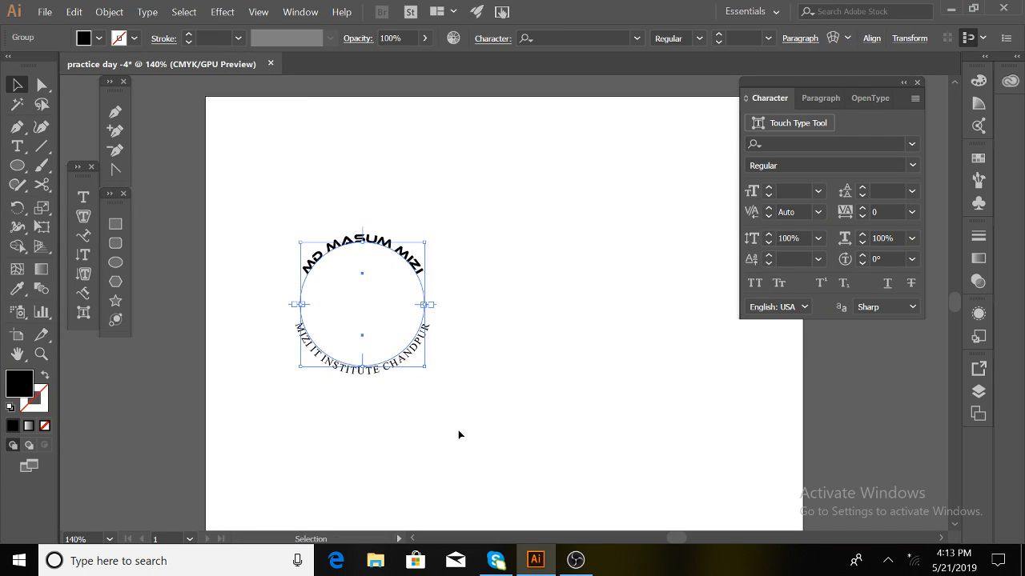
left_click(440, 395)
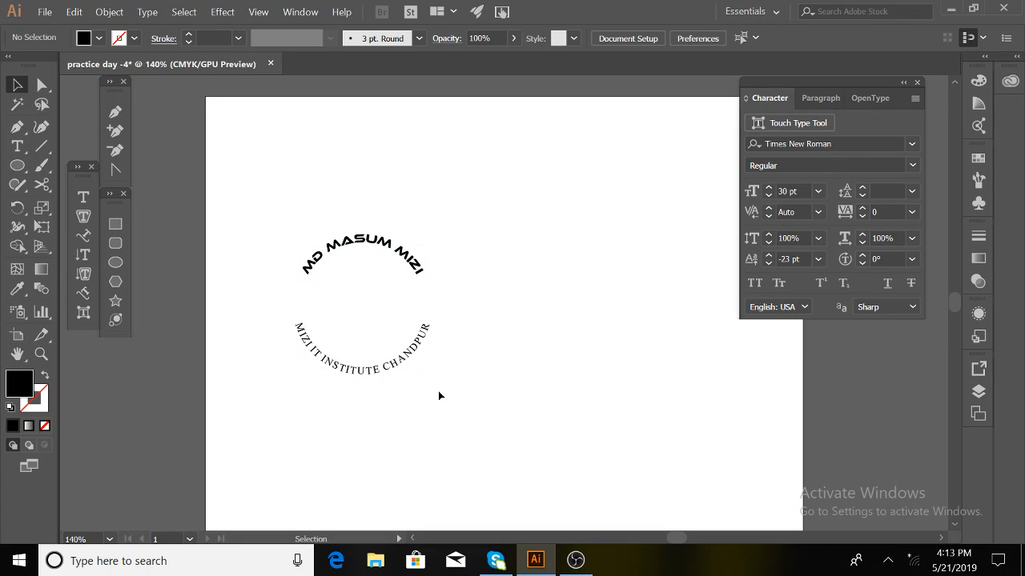
left_click(414, 342)
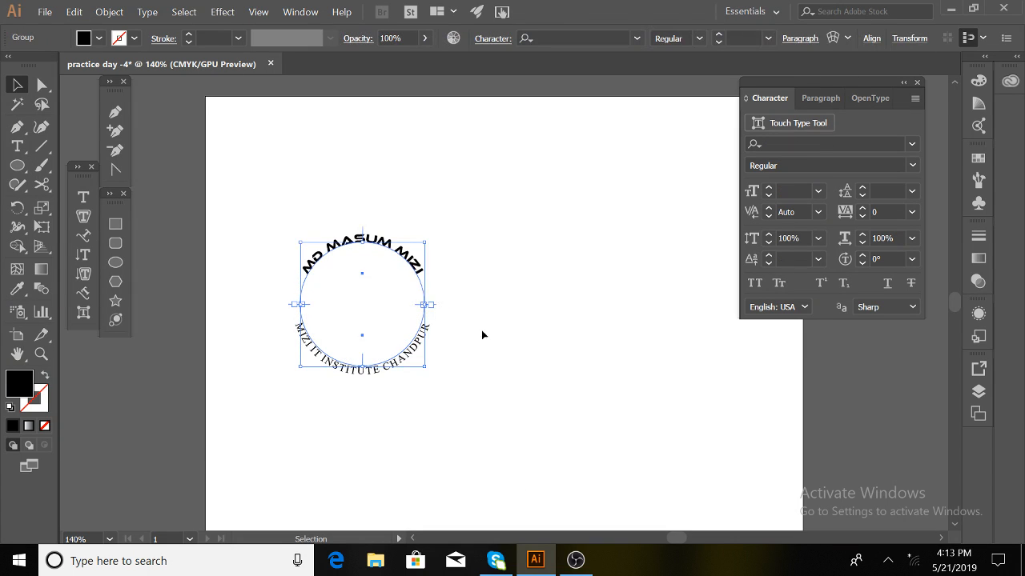
left_click_drag(433, 431, 360, 274)
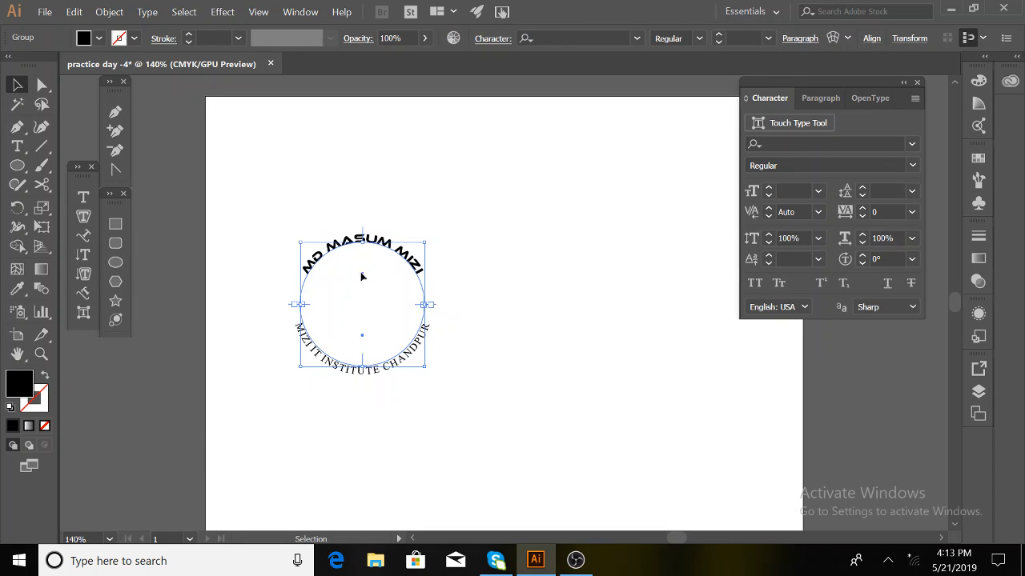
left_click(603, 467)
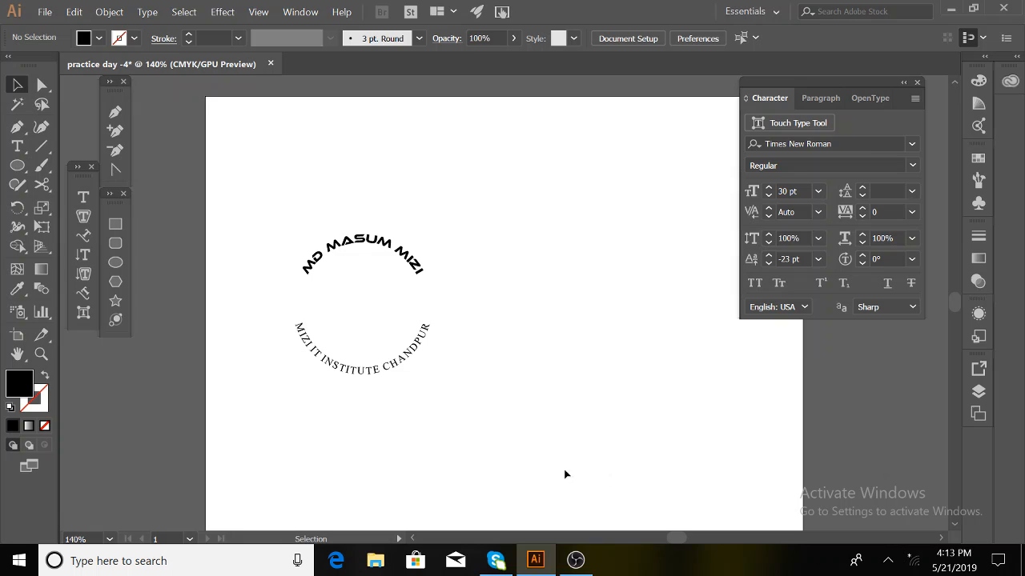
left_click_drag(474, 425, 346, 228)
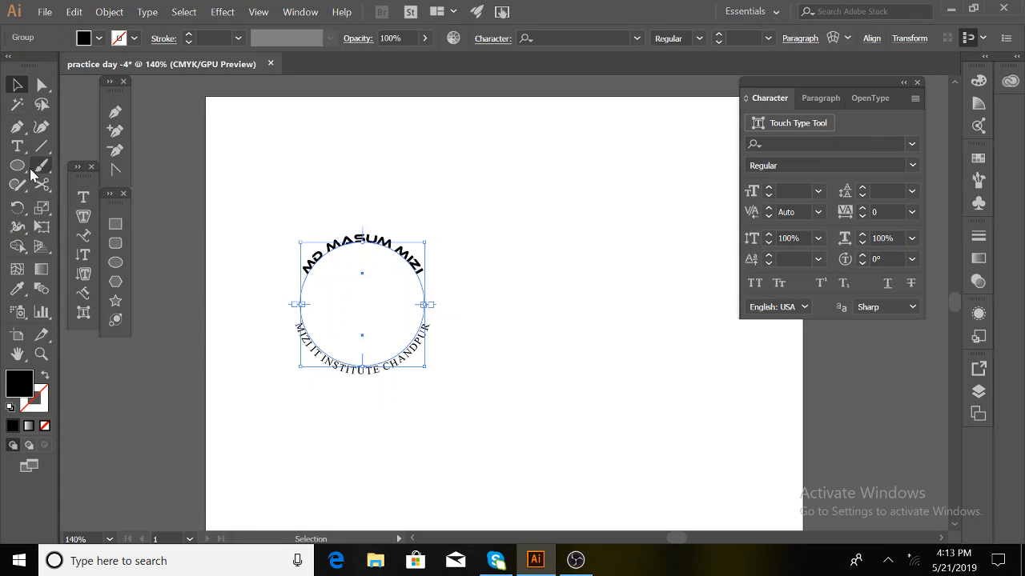
left_click(120, 269)
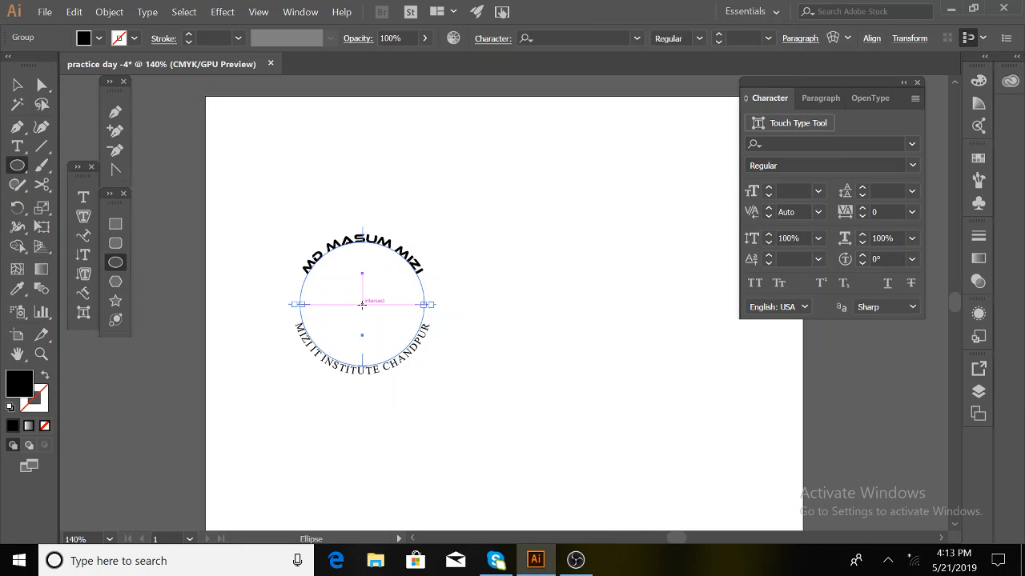
- Draw an outlined circle around the curved text, sized to enclose it, with a 3 pt stroke
left_click_drag(362, 305, 437, 387)
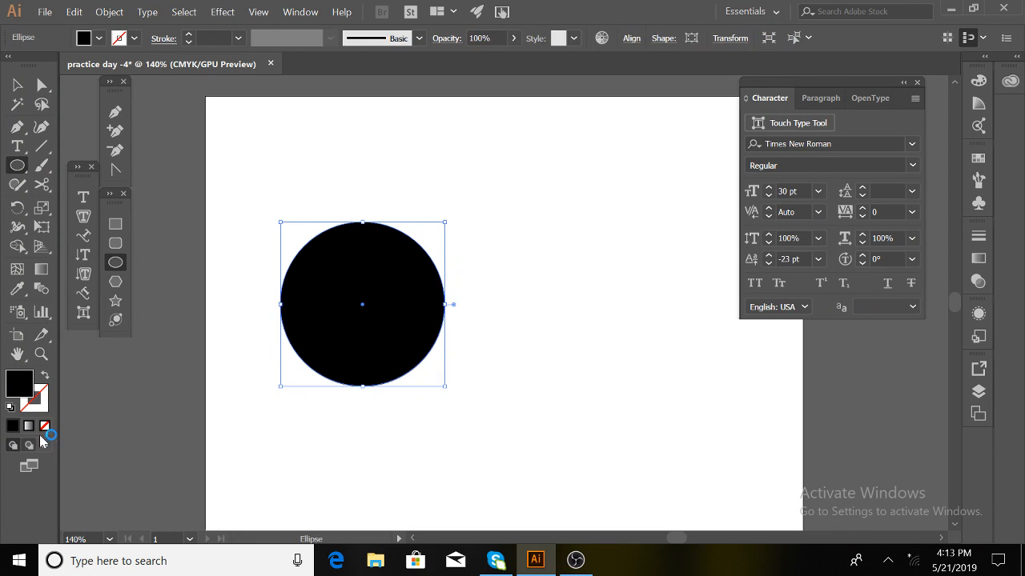
left_click(45, 375)
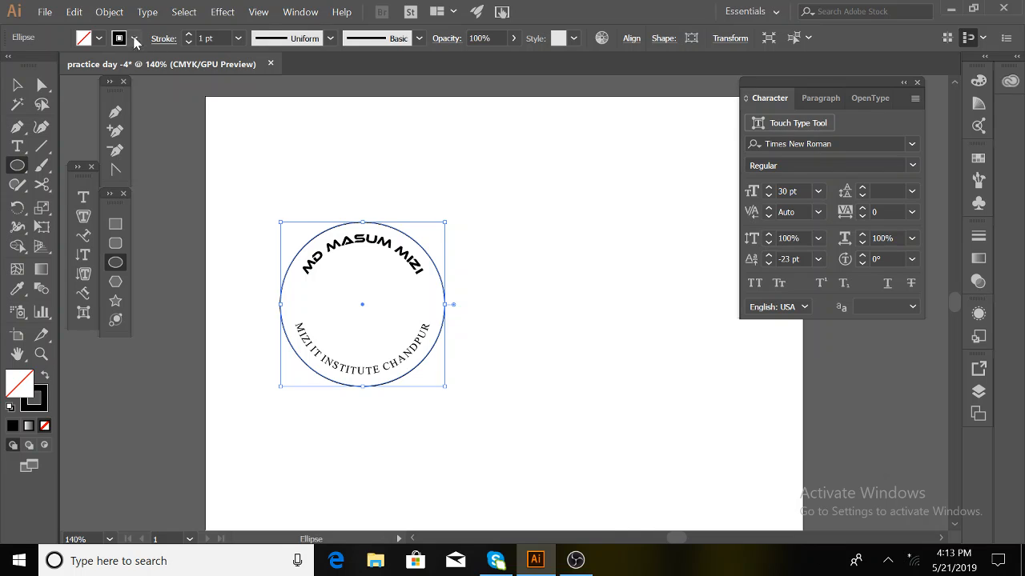
left_click(189, 35)
left_click(189, 35)
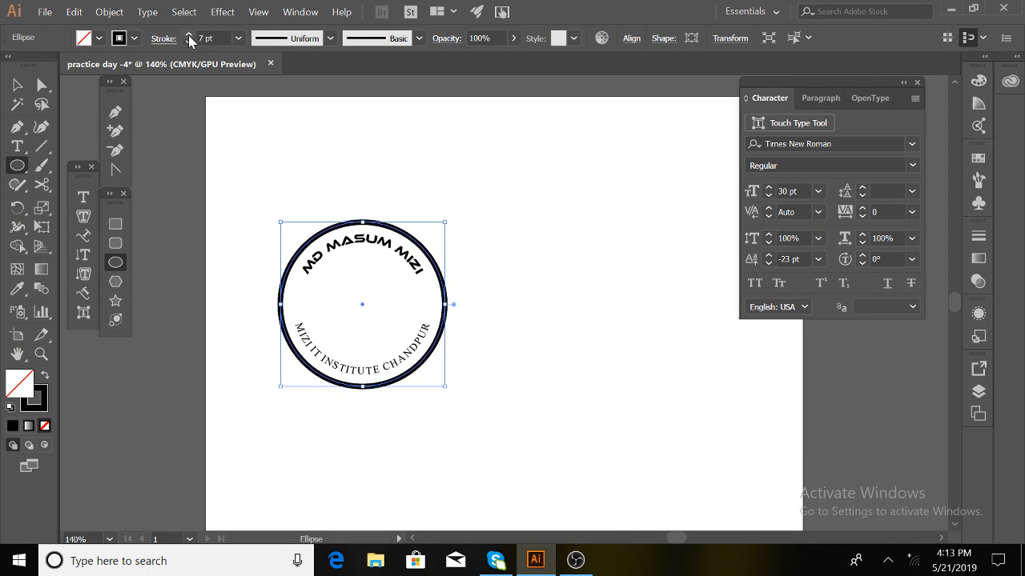
left_click(189, 35)
left_click(189, 35)
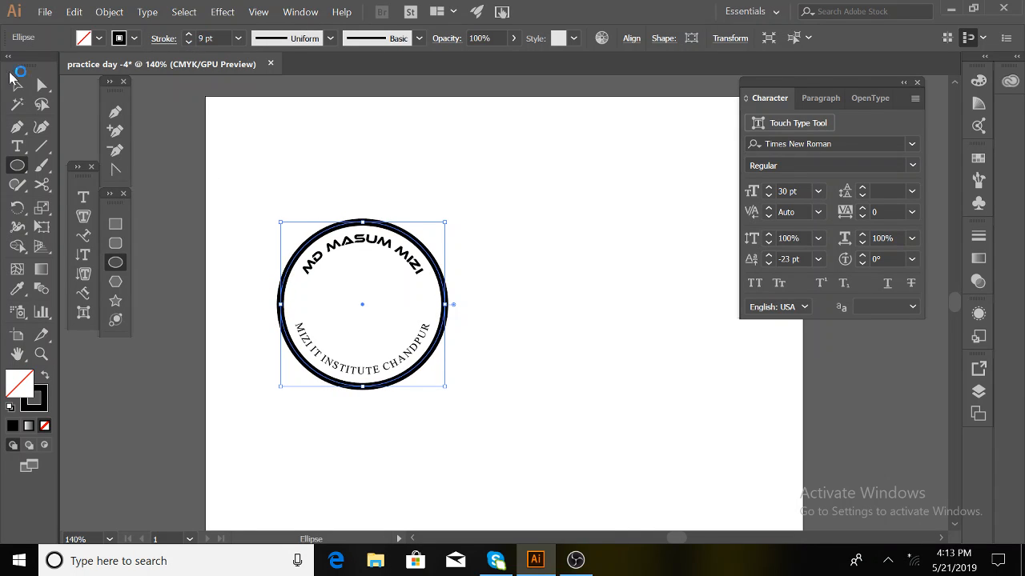
left_click(18, 87)
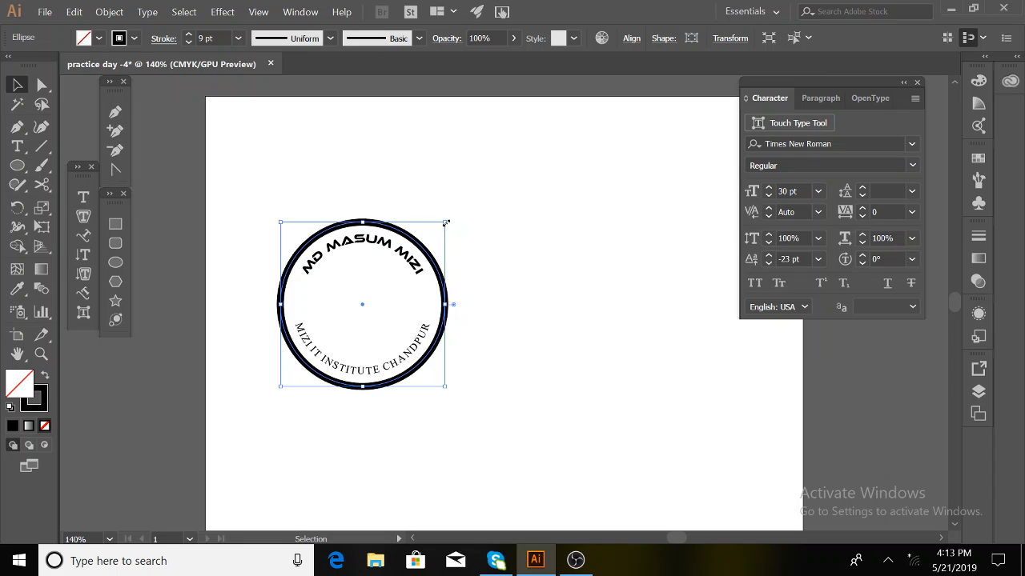
left_click_drag(446, 223, 423, 245)
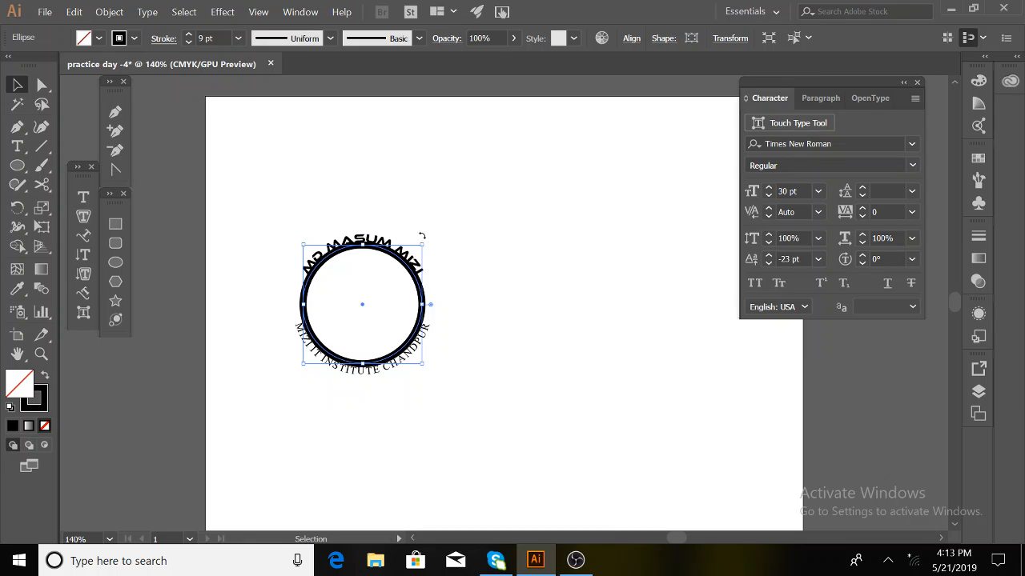
left_click_drag(422, 245, 475, 230)
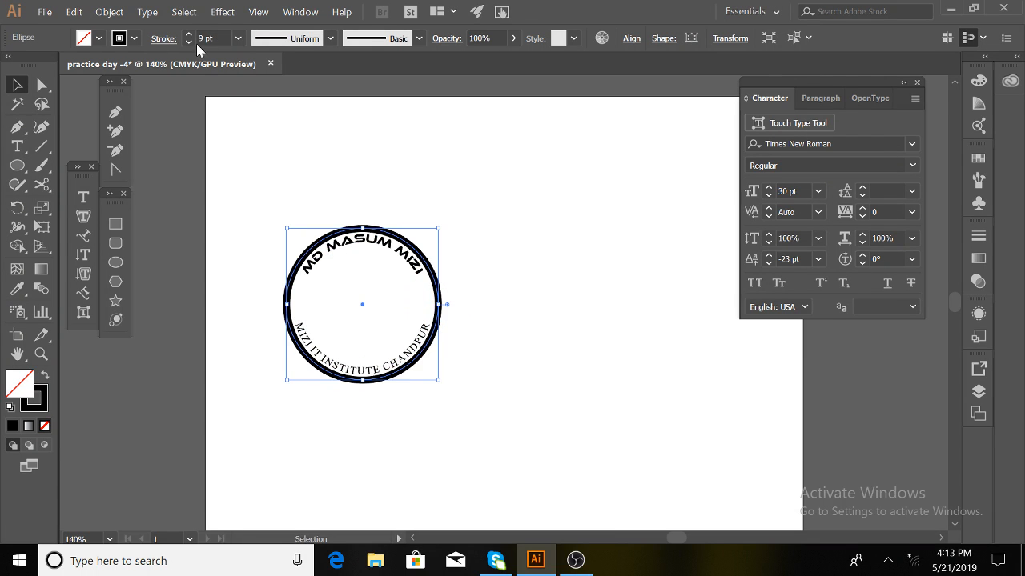
left_click(189, 42)
left_click(189, 43)
left_click(189, 43)
left_click(189, 42)
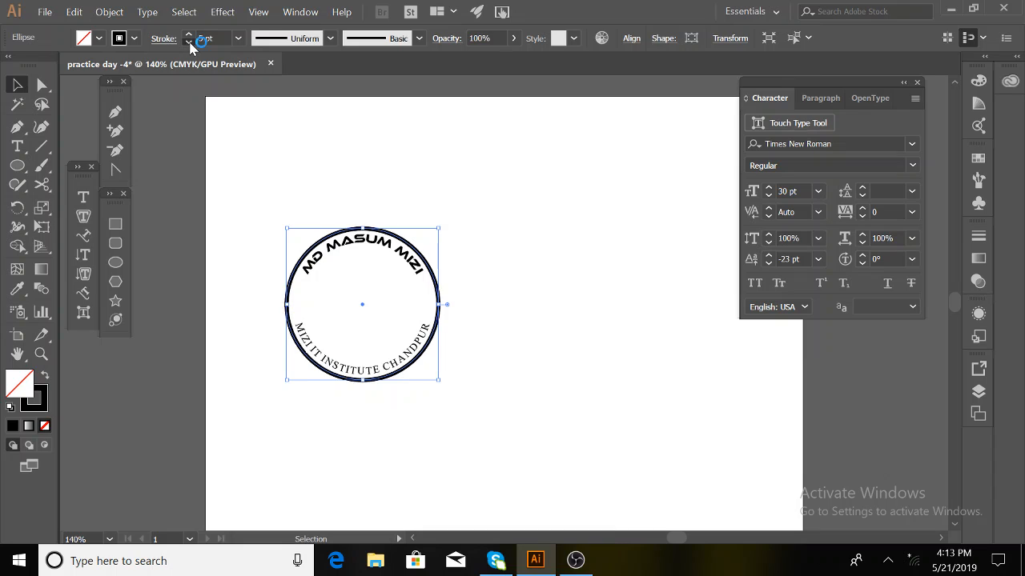
left_click(189, 42)
left_click(189, 43)
left_click(408, 198)
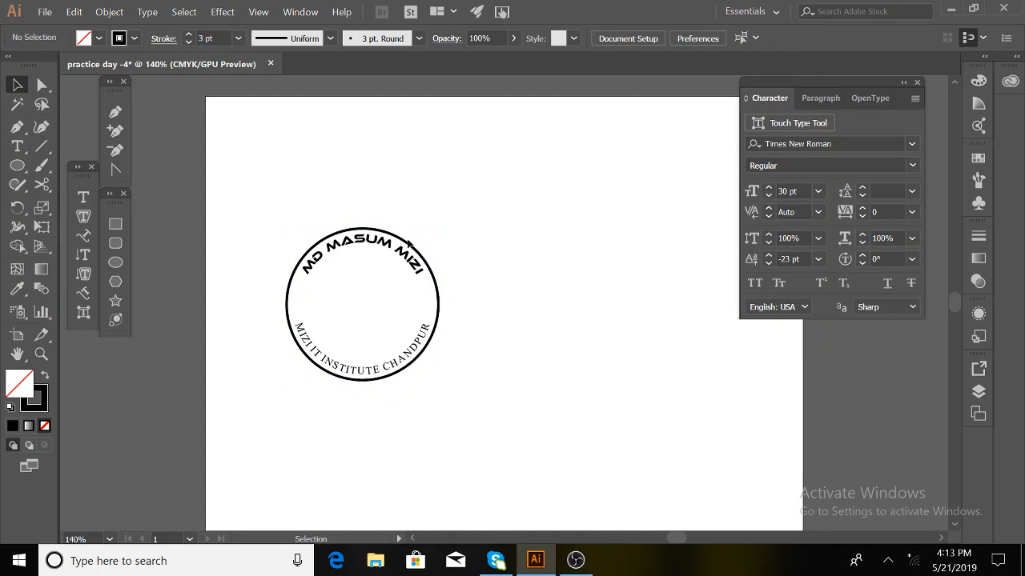
- Draw a smaller 137 px inner circle from the badge centre
left_click(407, 245)
key("a")
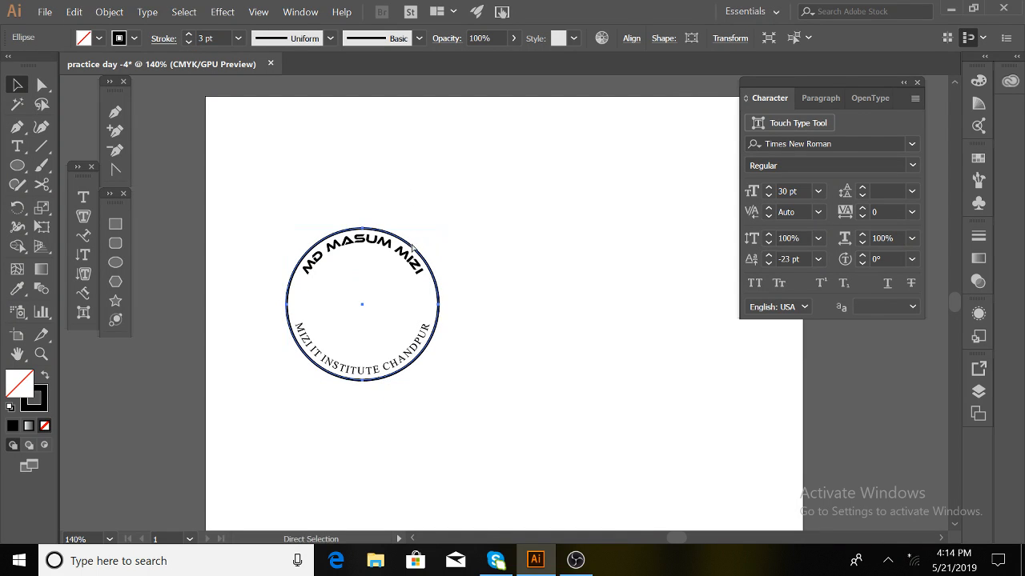
key("v")
key("l")
mouse_move(362, 305)
left_mouse_down()
mouse_move(412, 238)
mouse_move(417, 251)
left_mouse_up()
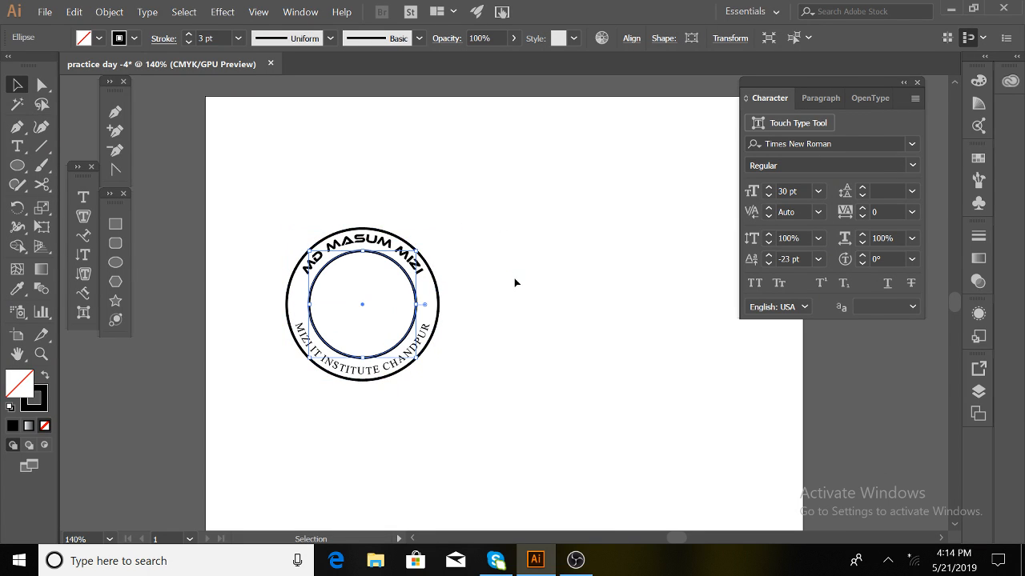
left_click(496, 281)
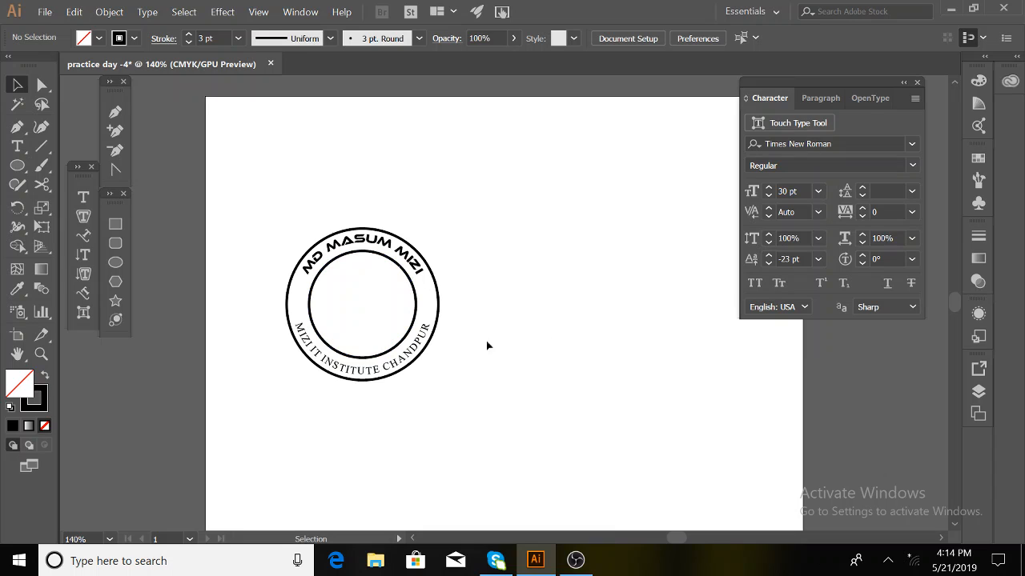
- Draw a black rectangle, rounded rectangle and circle in a row below the badge
left_click(116, 224)
left_click_drag(233, 436, 349, 496)
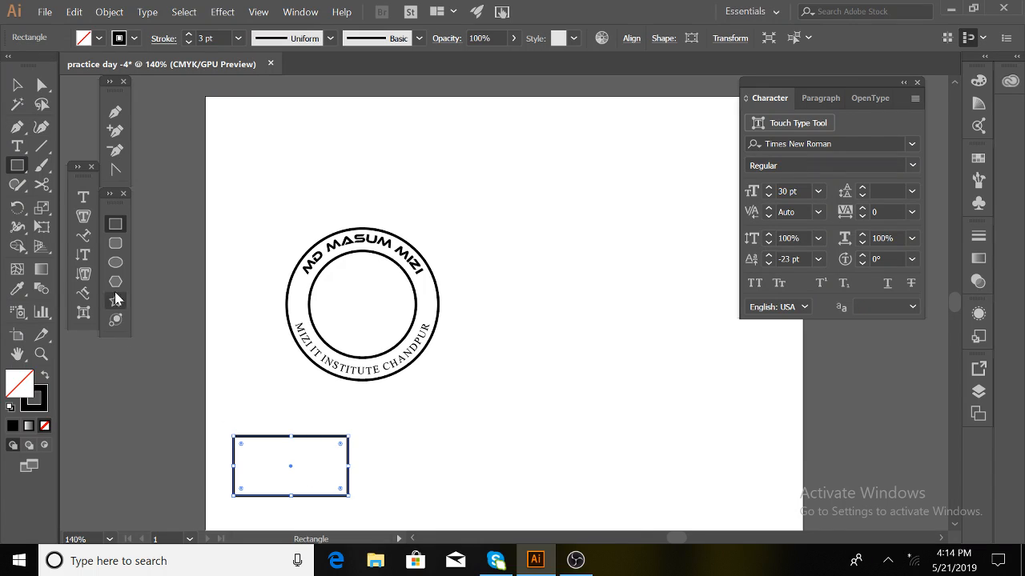
left_click(12, 426)
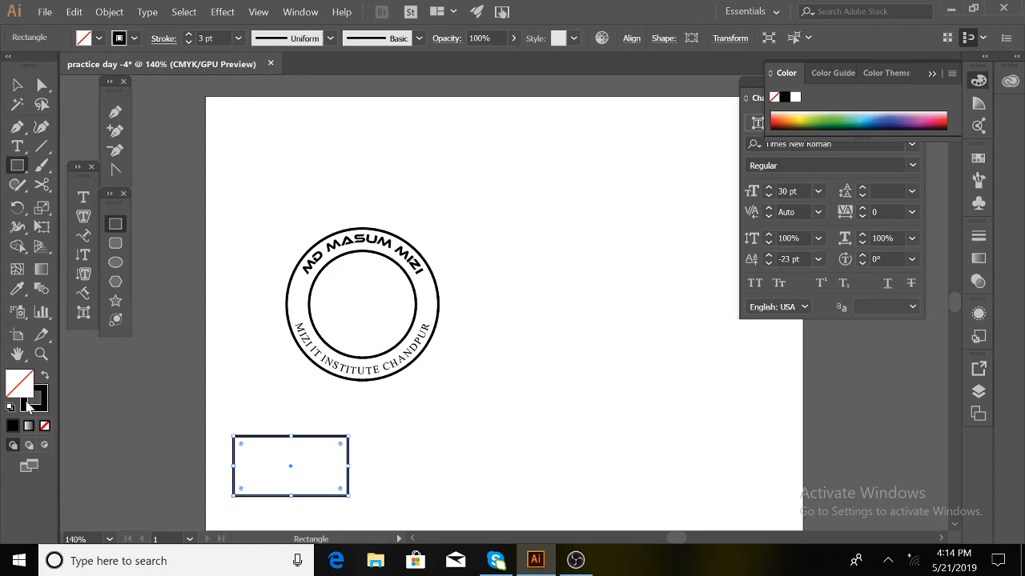
left_click(115, 243)
left_click_drag(393, 441, 484, 497)
left_click(116, 262)
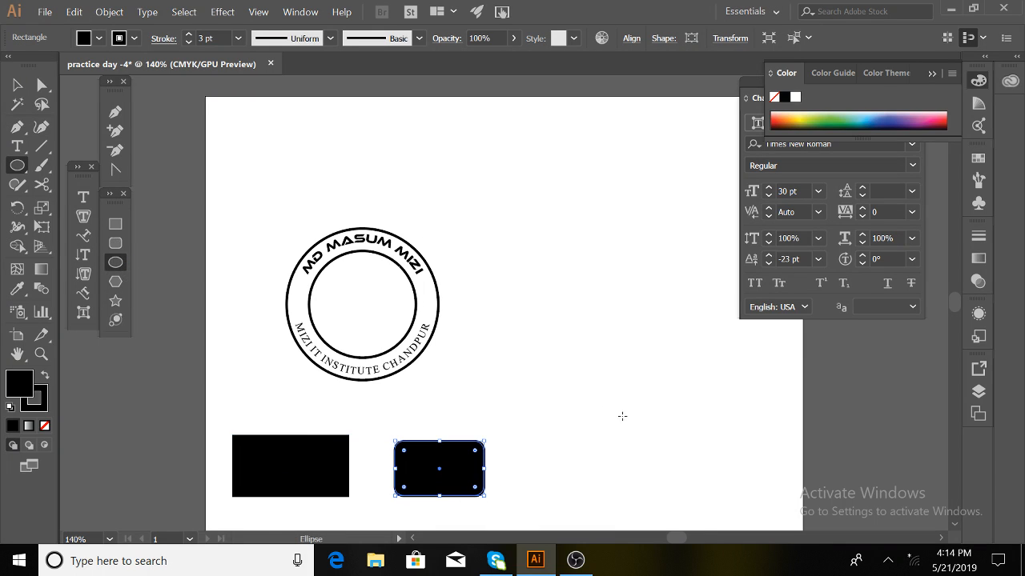
left_click_drag(536, 447, 594, 505)
- Add a black hexagon and star to the row, plus a small star on the ring's left side
left_click(117, 282)
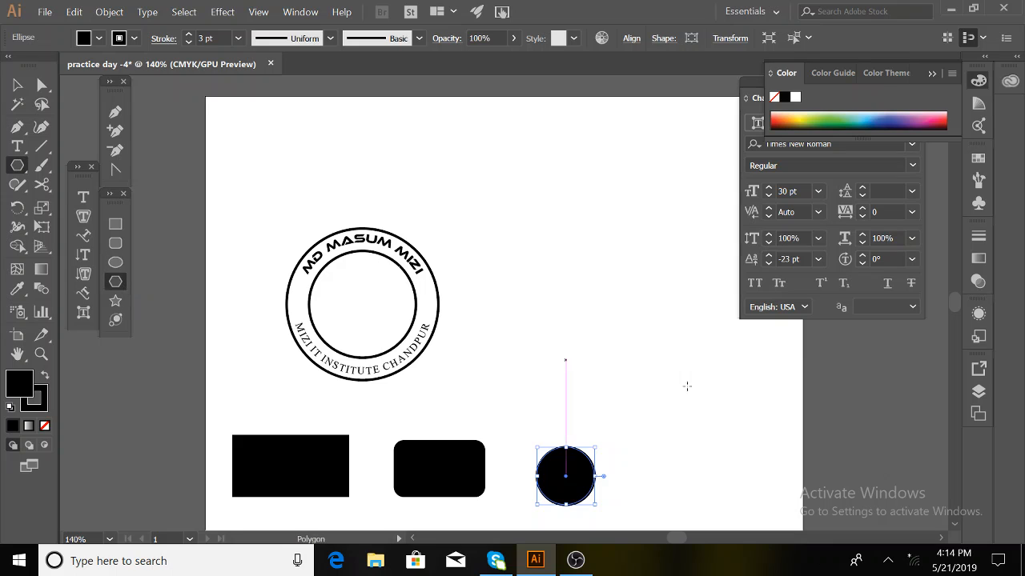
left_click_drag(636, 451, 652, 481)
left_click(115, 300)
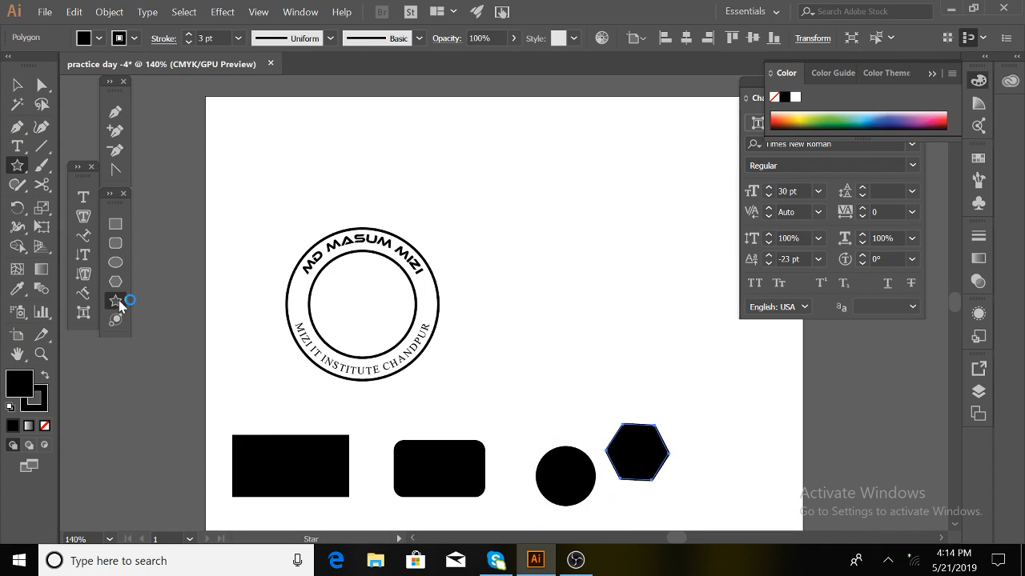
left_click_drag(725, 462, 756, 464)
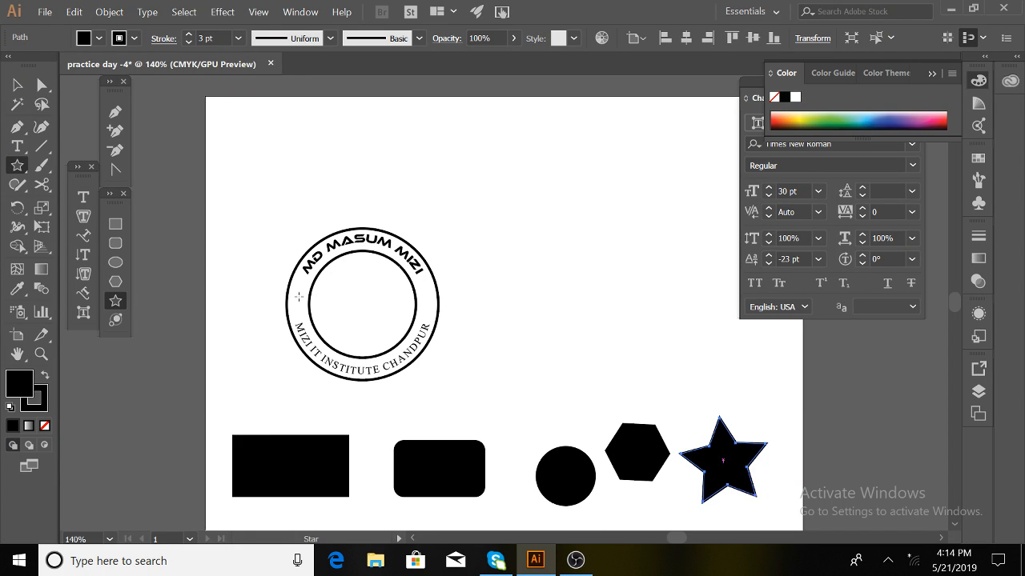
left_click_drag(298, 297, 427, 312)
- Copy the small star into the ring's right-hand gap between the text lines
left_click(14, 86)
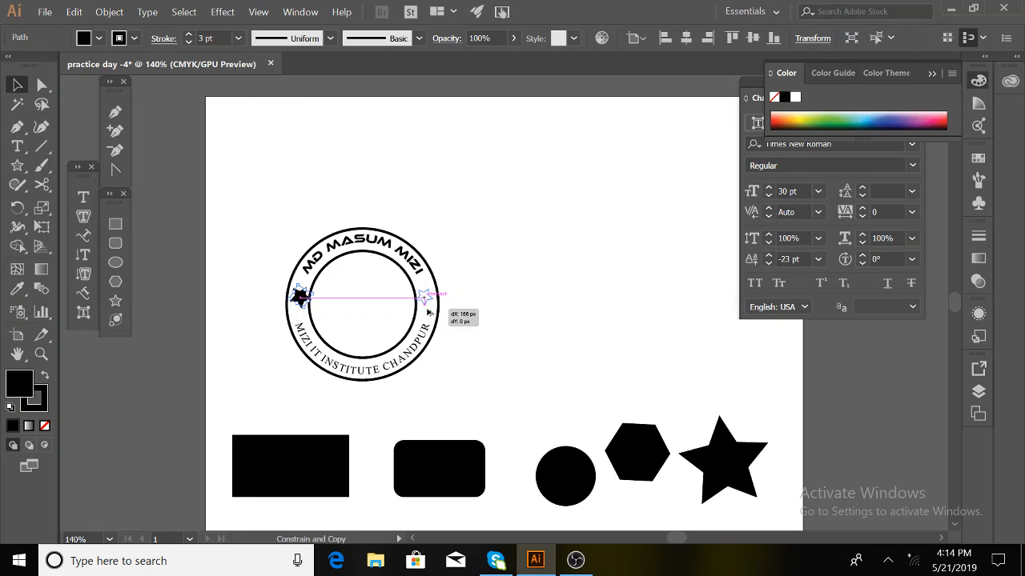
left_click_drag(429, 312, 427, 308)
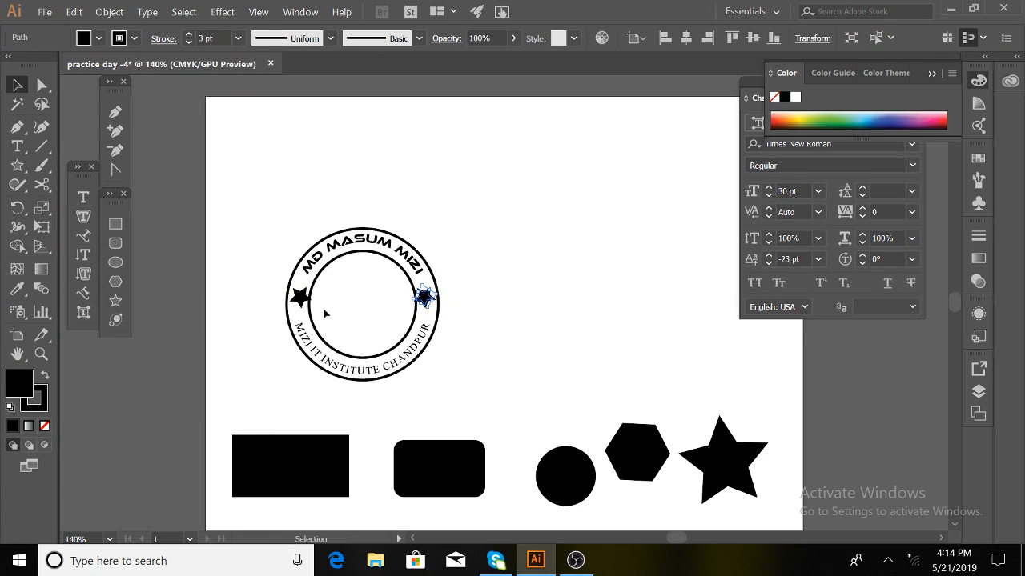
left_click(301, 300, "shift")
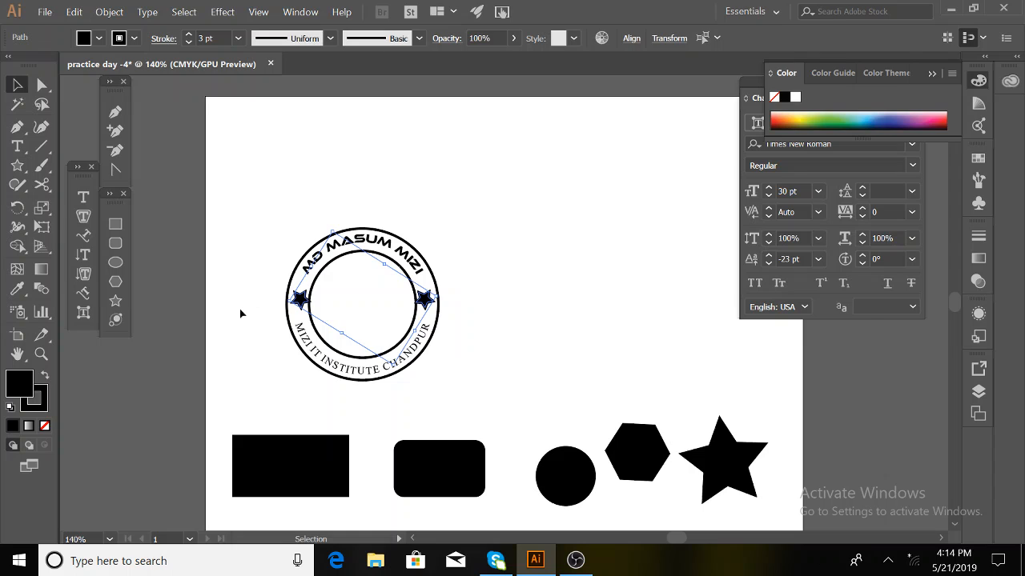
left_click(300, 300)
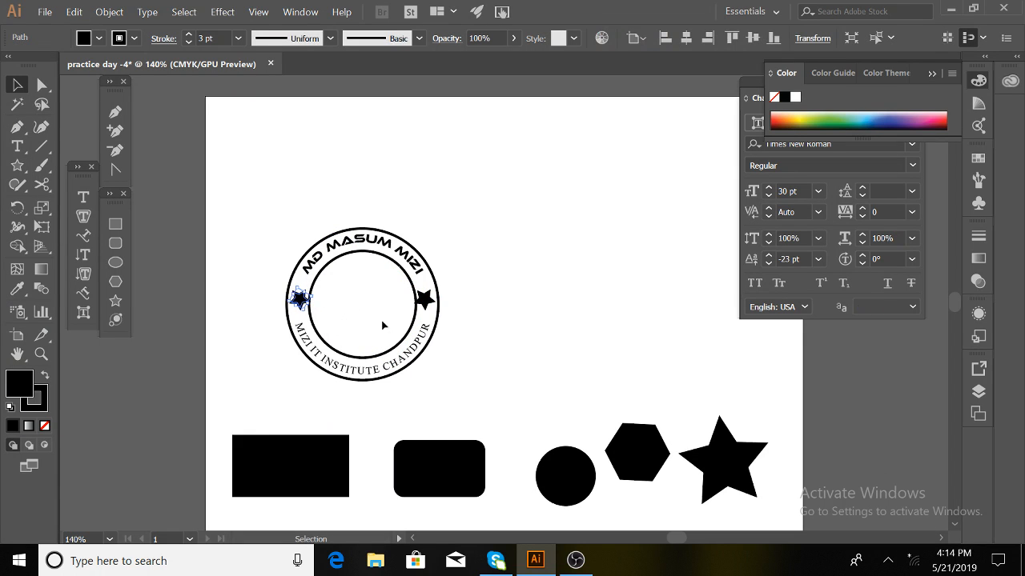
left_click(430, 309)
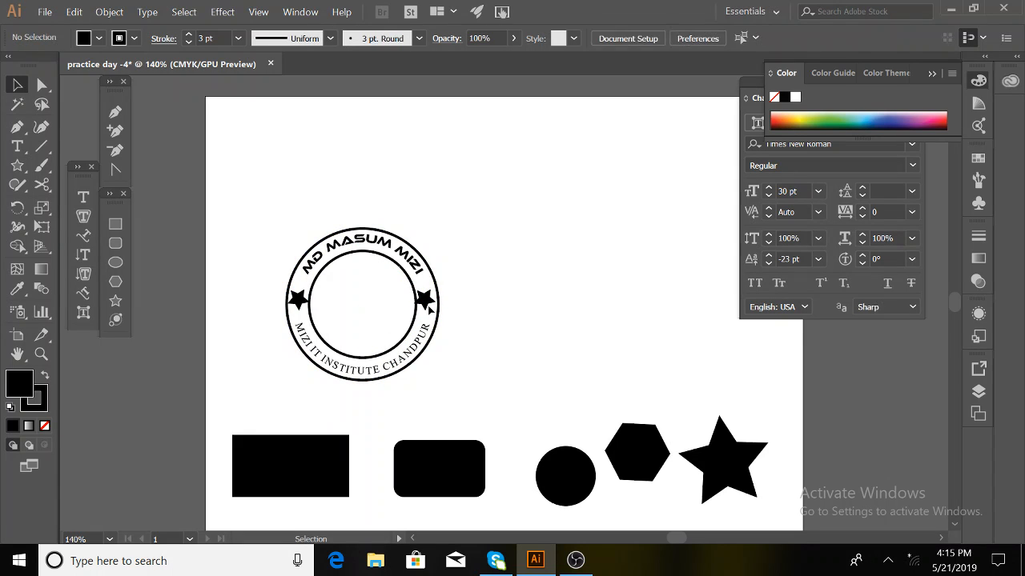
left_click(427, 302)
left_click(485, 320)
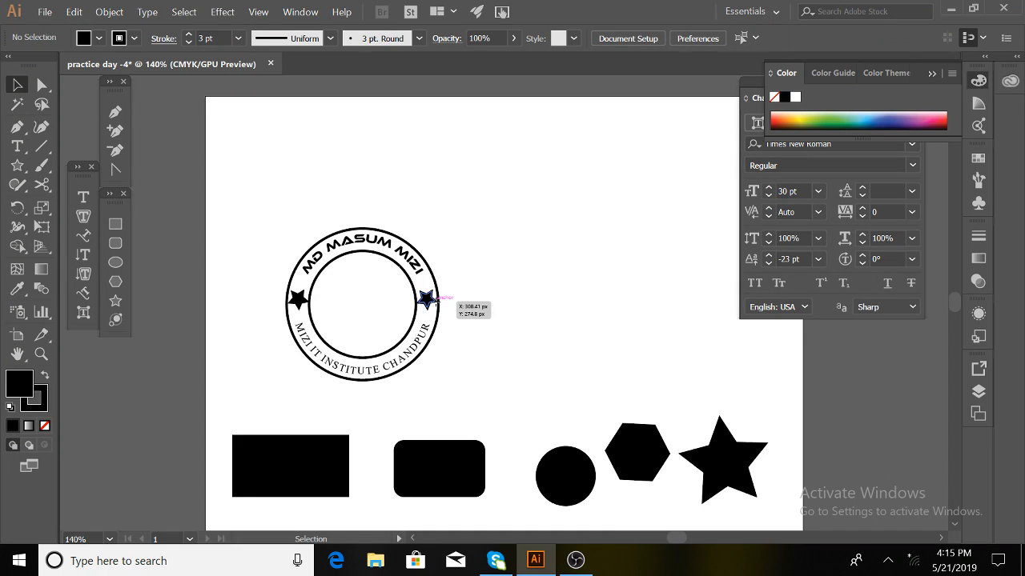
- Select both small stars and set their stroke to None, leaving them solid black
left_click(429, 301)
left_click(297, 301, "shift")
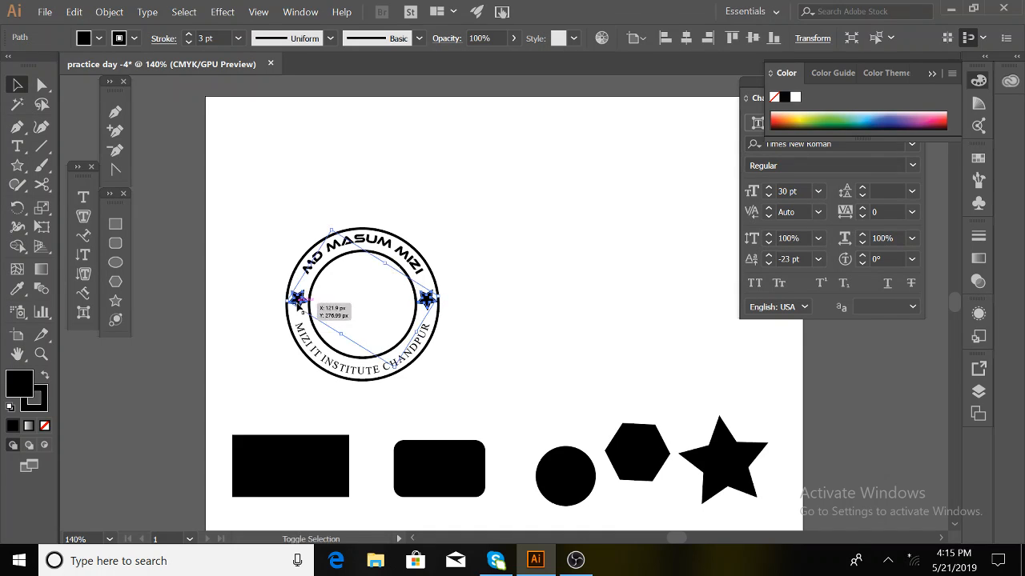
left_click(37, 401)
left_click(45, 425)
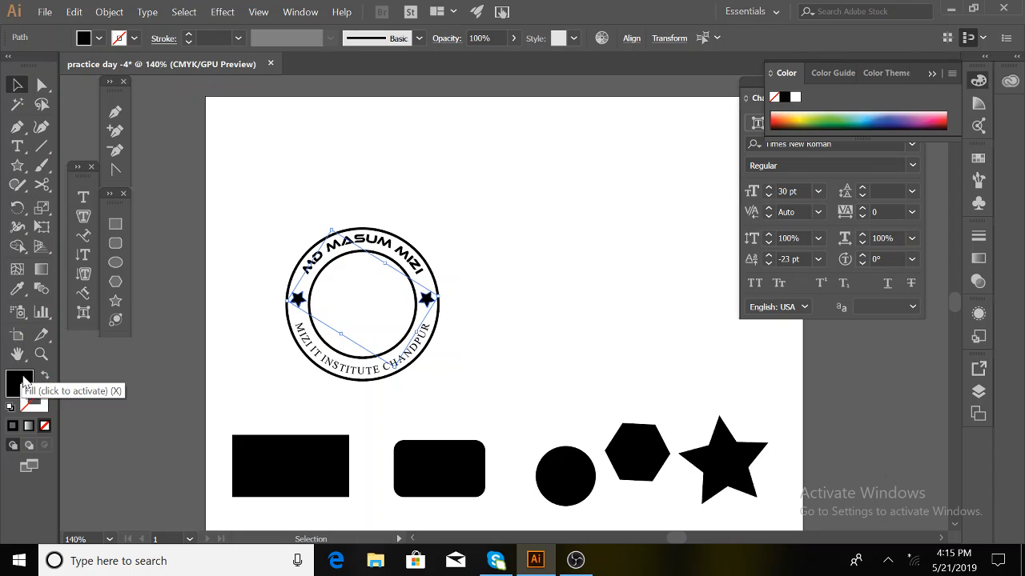
left_click(20, 377)
left_click(445, 324)
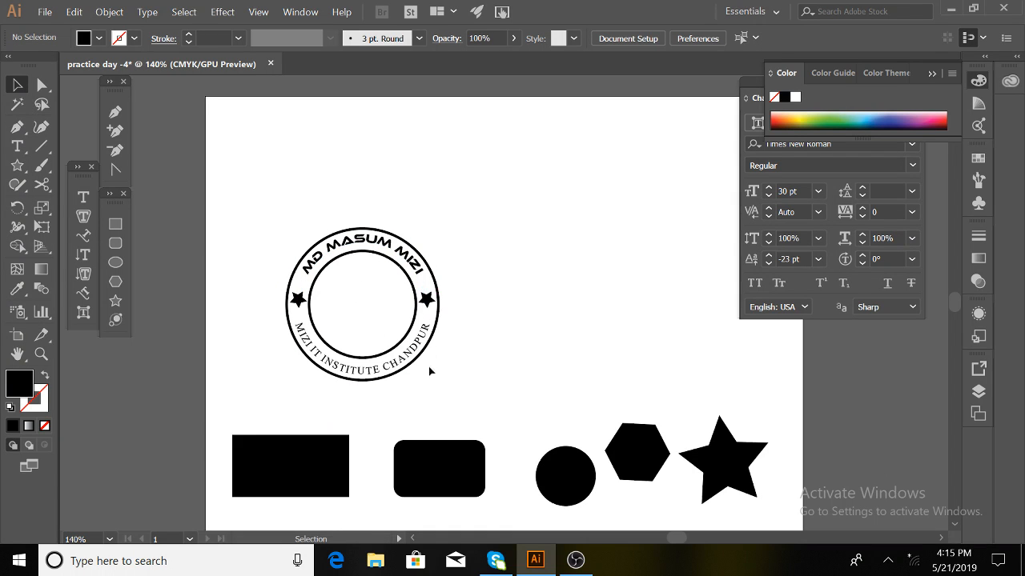
- Copy the lower black circle up onto the page and remove its outline
left_click_drag(558, 463, 535, 273)
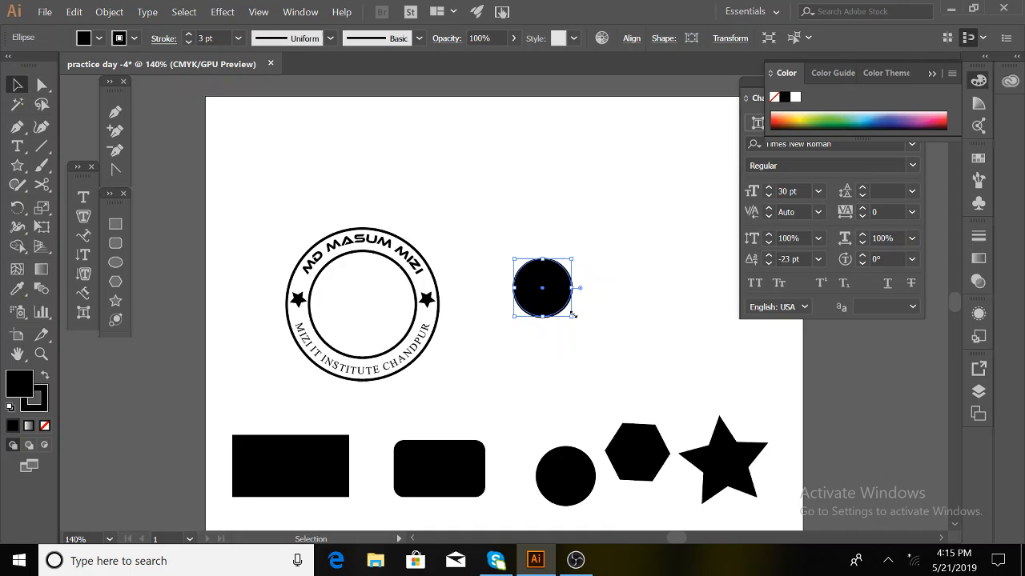
left_click(33, 404)
left_click(45, 426)
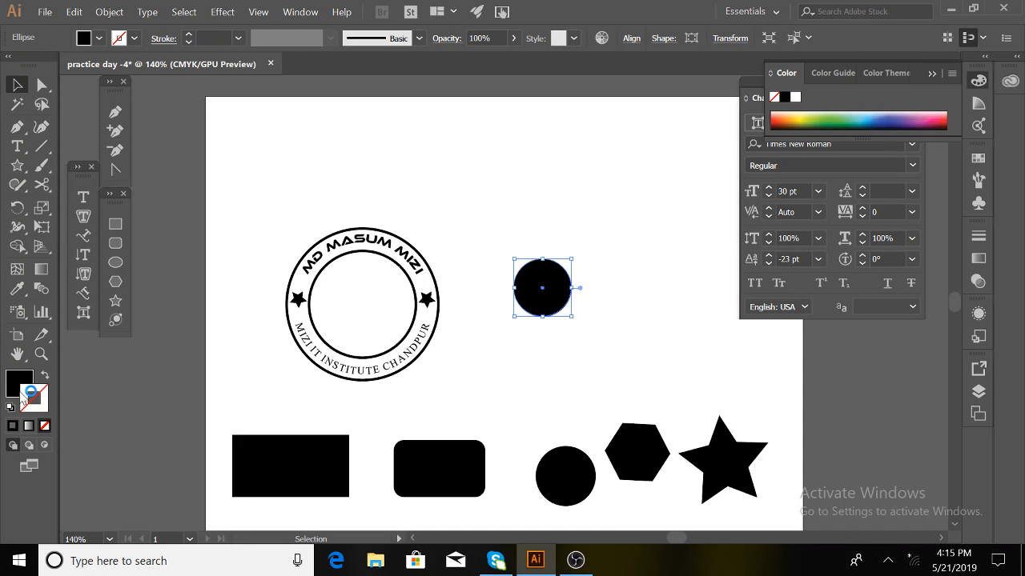
- Type an 'M' and move it onto the copied black circle, selecting both
left_click(83, 197)
left_click(566, 177)
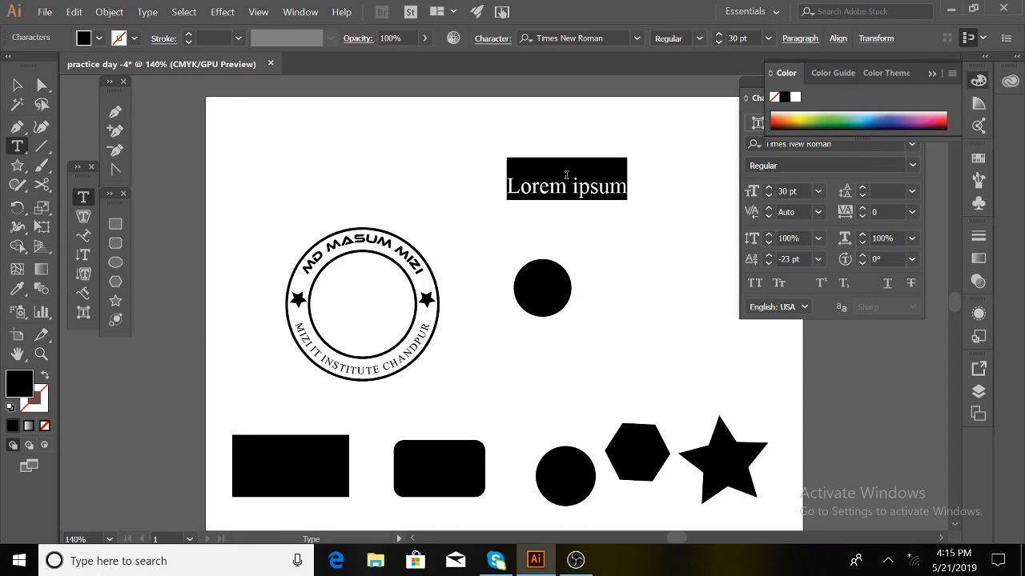
type("M")
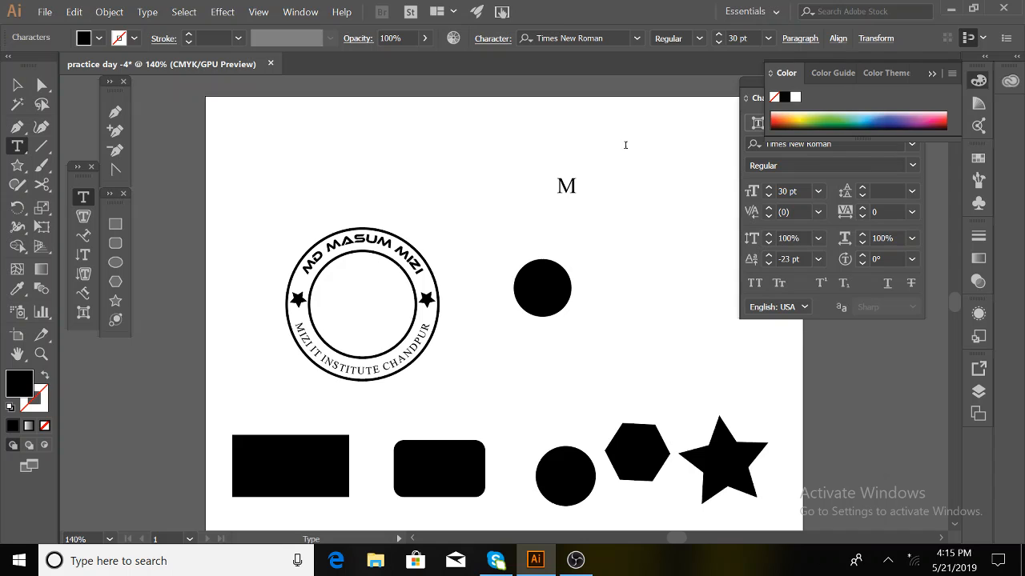
left_click(18, 86)
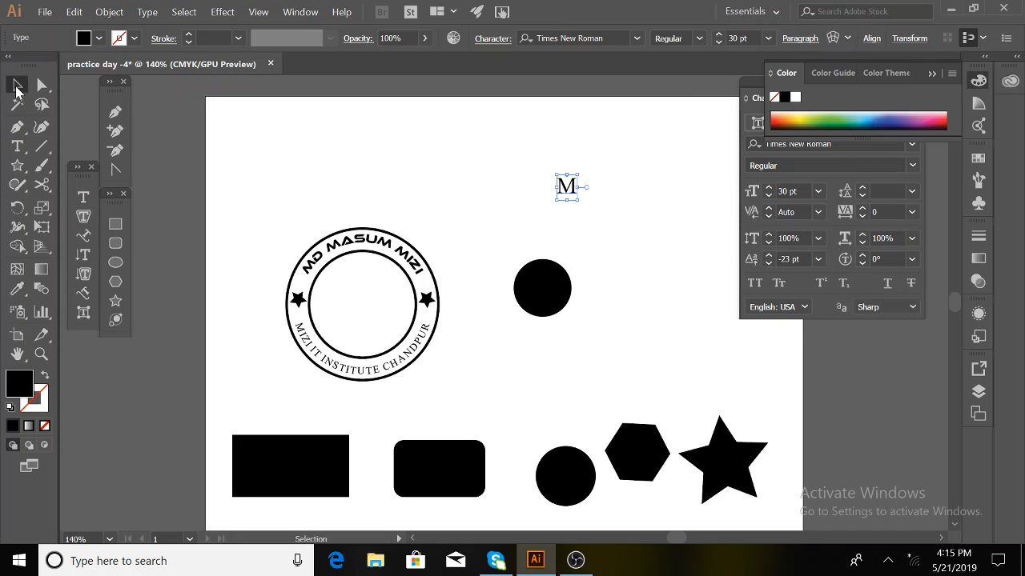
left_click_drag(566, 191, 542, 289)
left_click(563, 277, "shift")
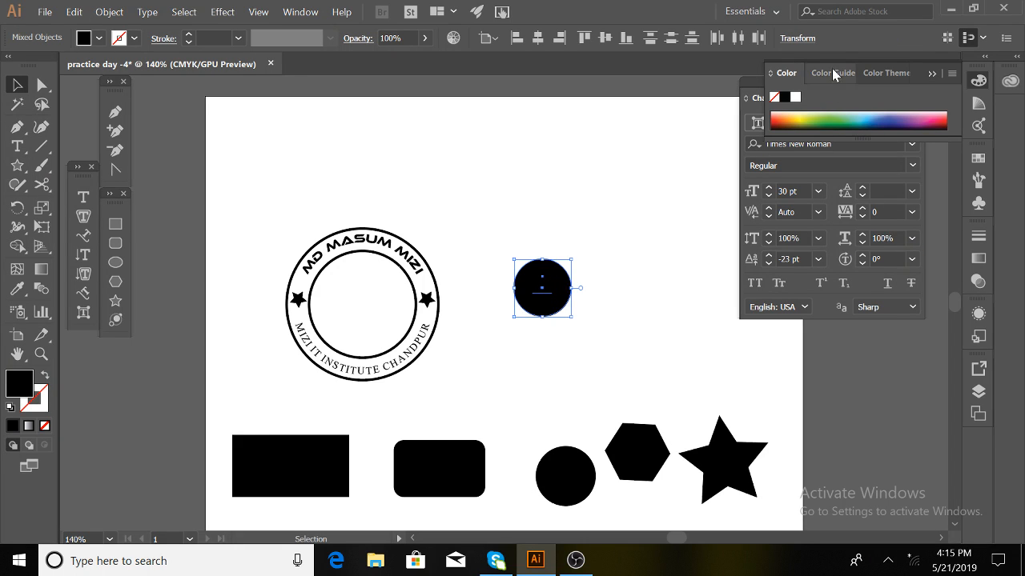
left_click(932, 74)
- Open the Align panel, set Align To Selection, and centre the circle and M horizontally
left_click(300, 11)
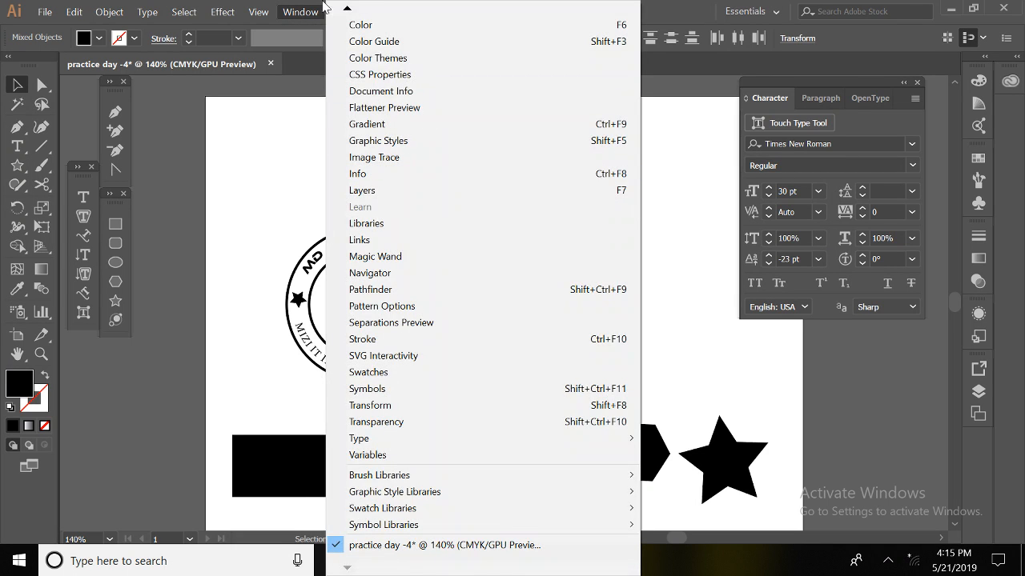
mouse_move(347, 9)
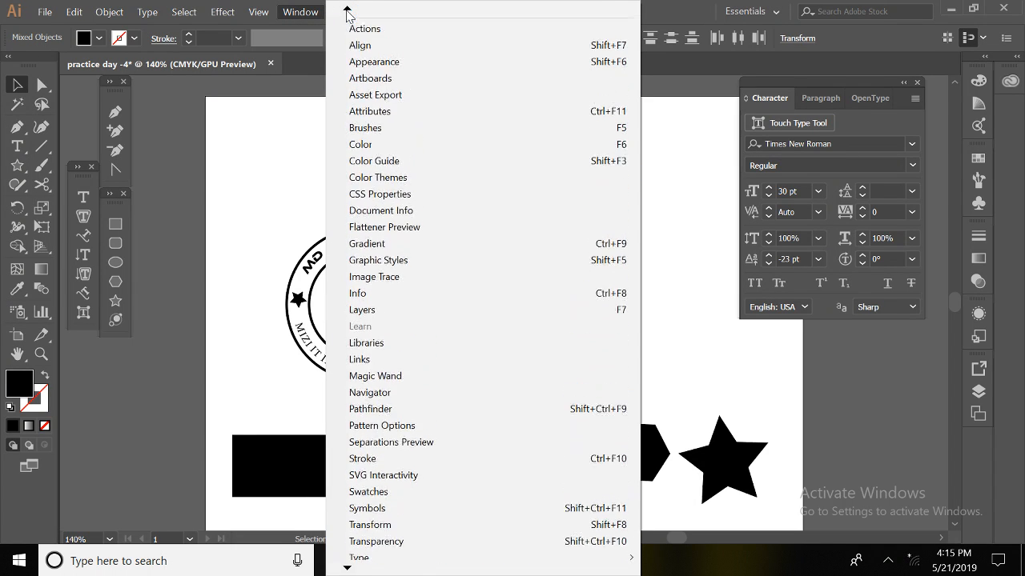
left_click(370, 119)
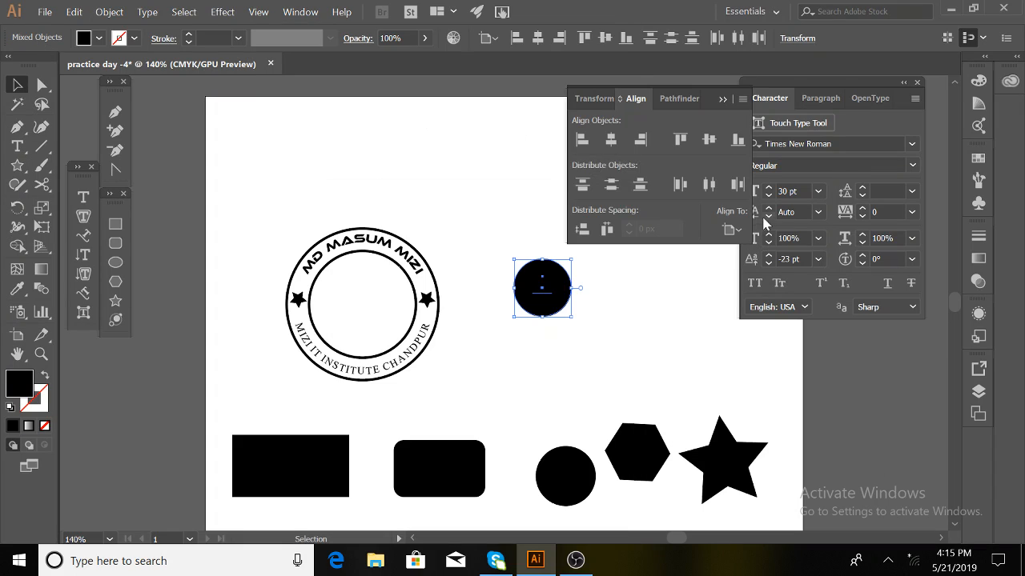
left_click(731, 229)
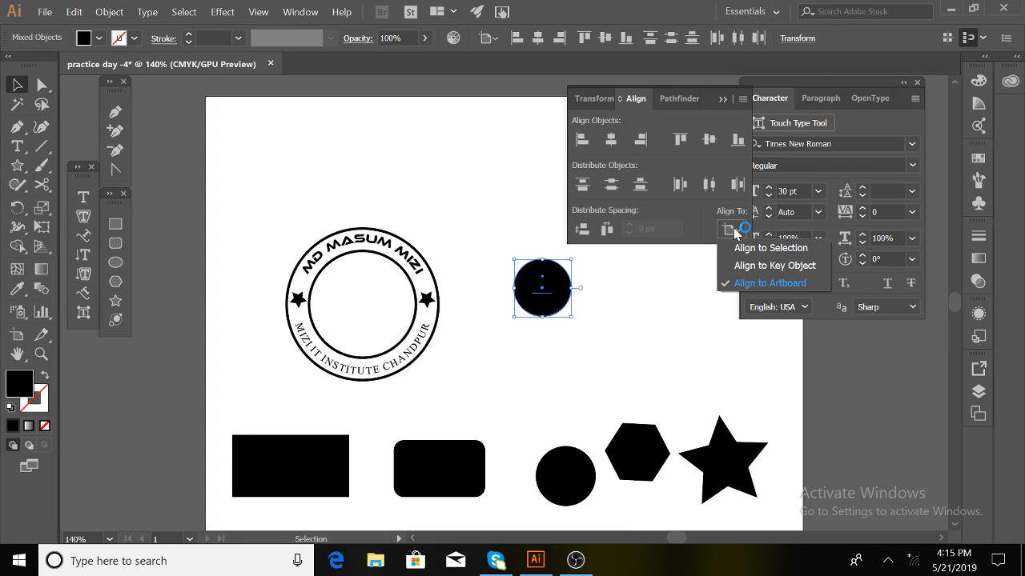
left_click(753, 248)
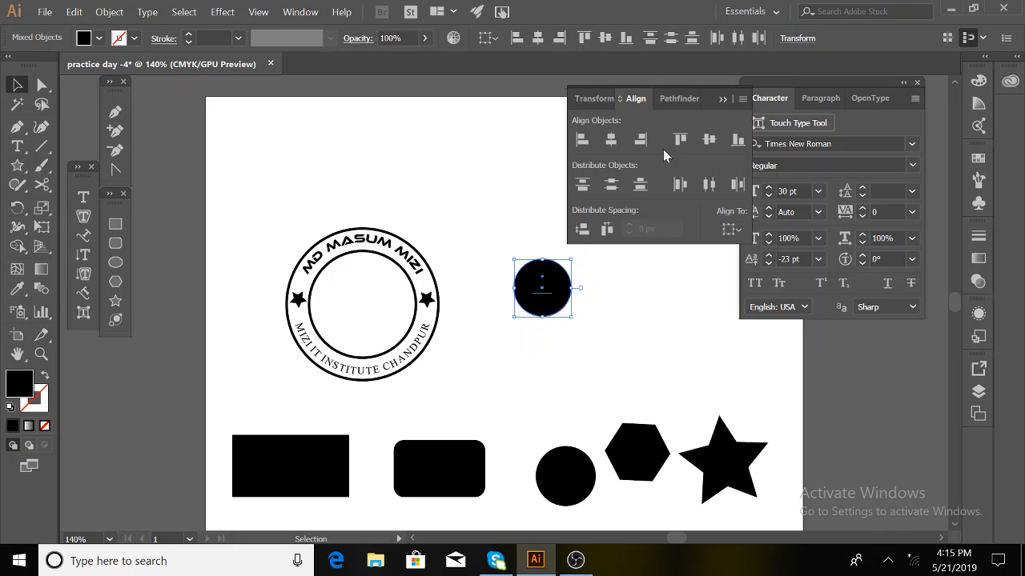
left_click(611, 140)
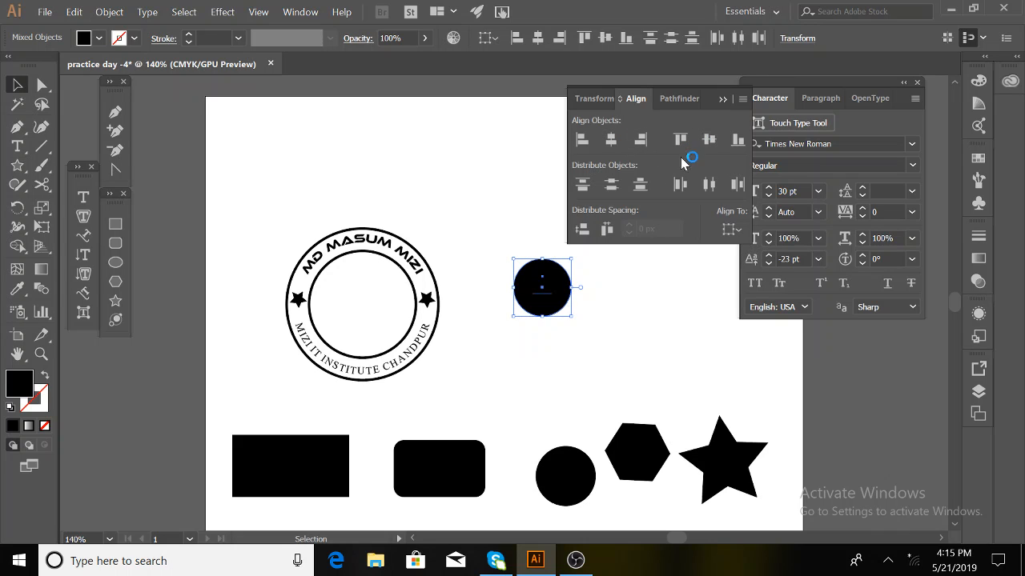
- Fill the M with white
left_click(573, 305)
left_click(548, 290)
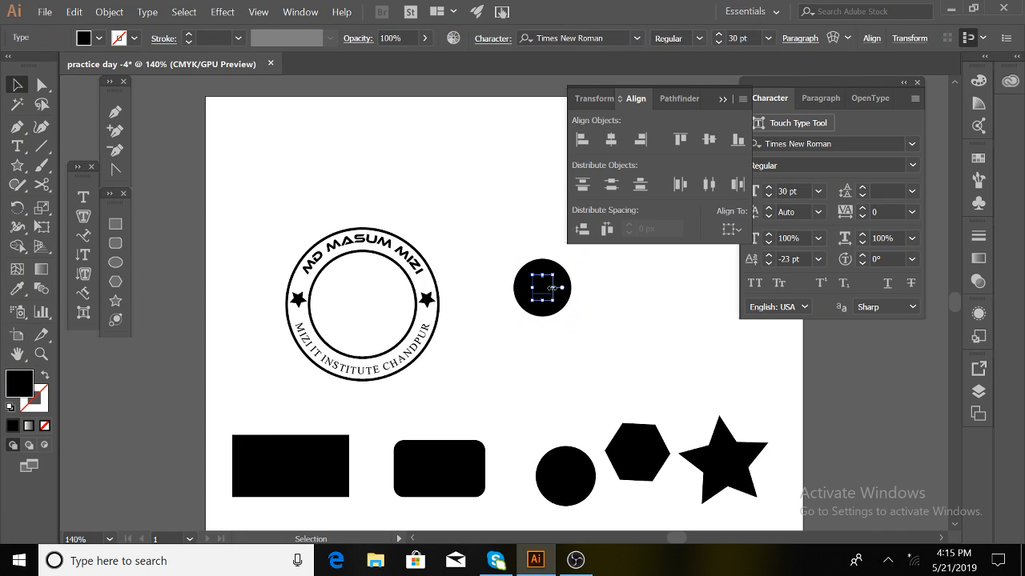
left_click(98, 37)
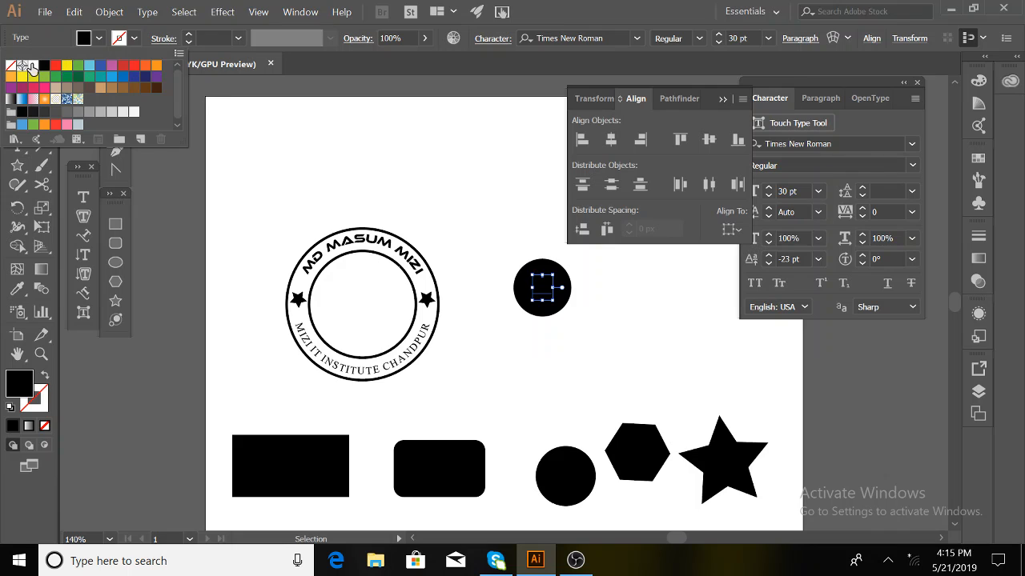
left_click(31, 68)
left_click(558, 341)
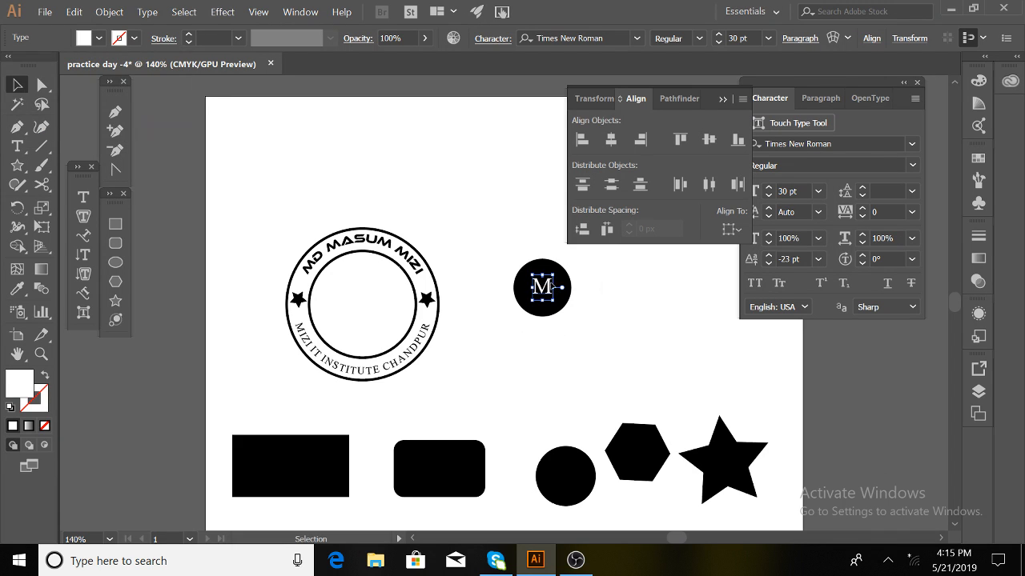
- Centre the white M both horizontally and vertically on the black circle
left_click_drag(548, 296, 561, 293)
left_click_drag(488, 255, 582, 318)
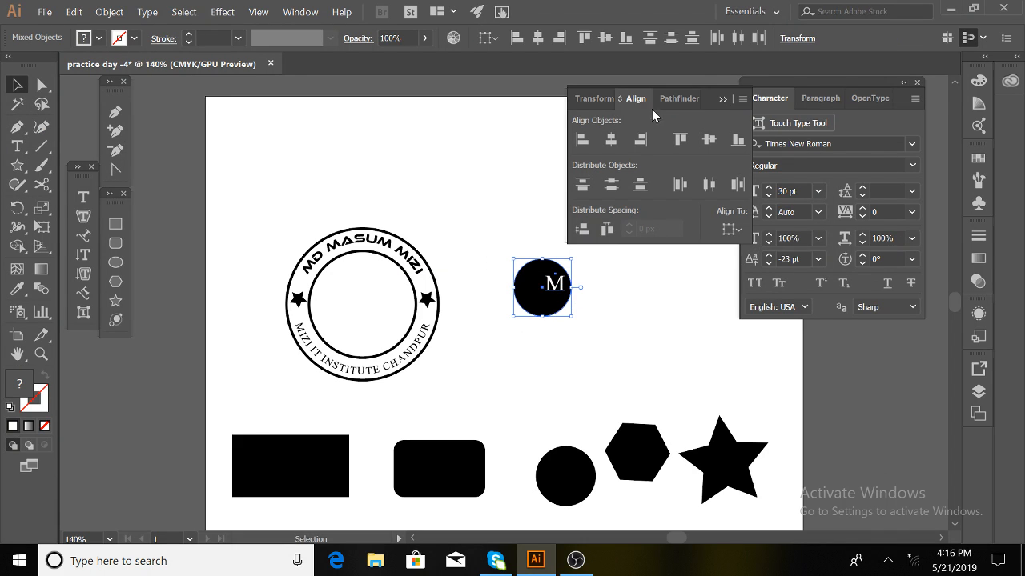
left_click(613, 140)
left_click(709, 140)
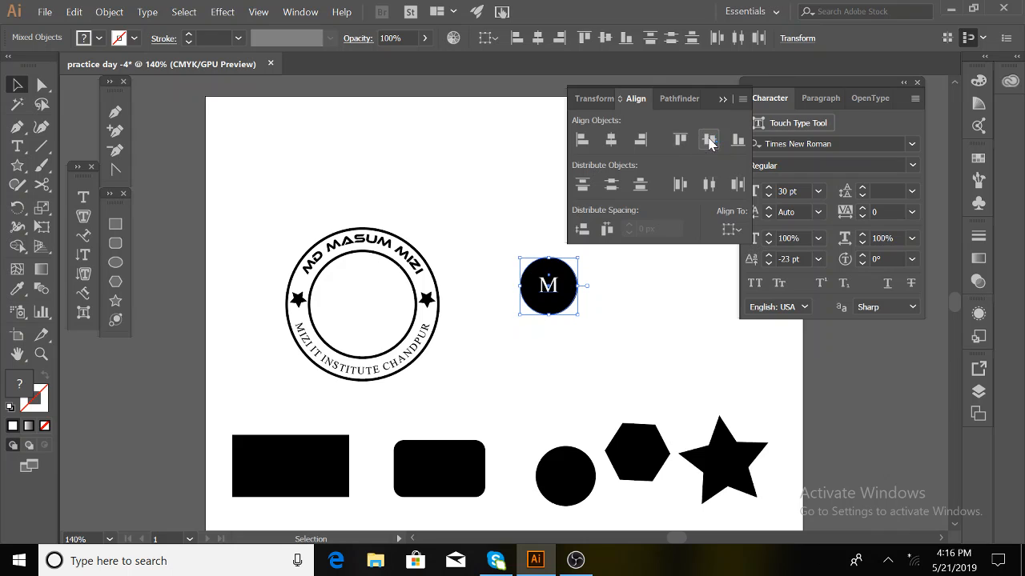
left_click(589, 315)
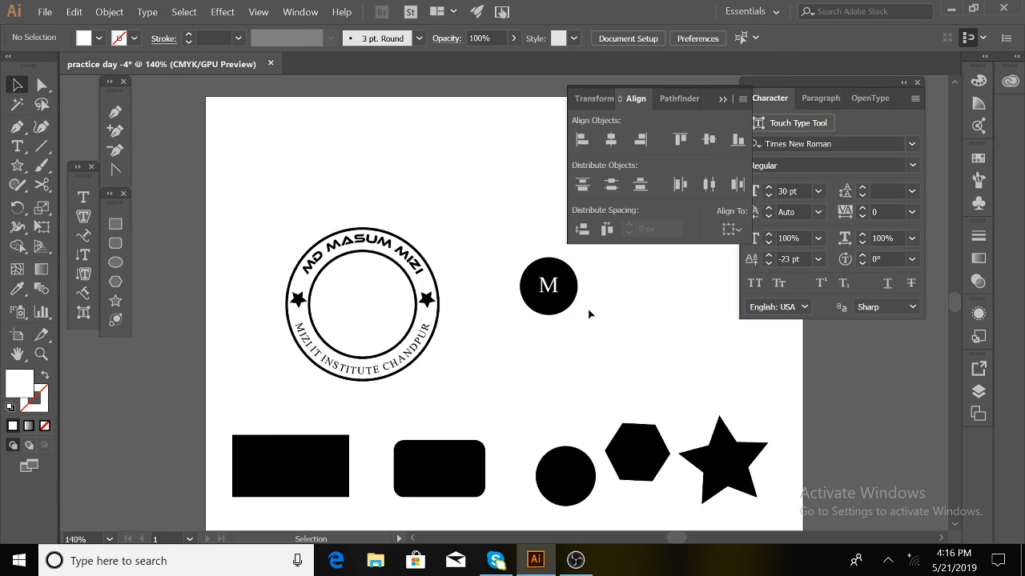
left_click(550, 293)
- Scale up the white M and position the M circle in the centre of the badge
left_click_drag(558, 298, 567, 306)
left_click_drag(599, 347, 369, 307)
left_click(555, 361)
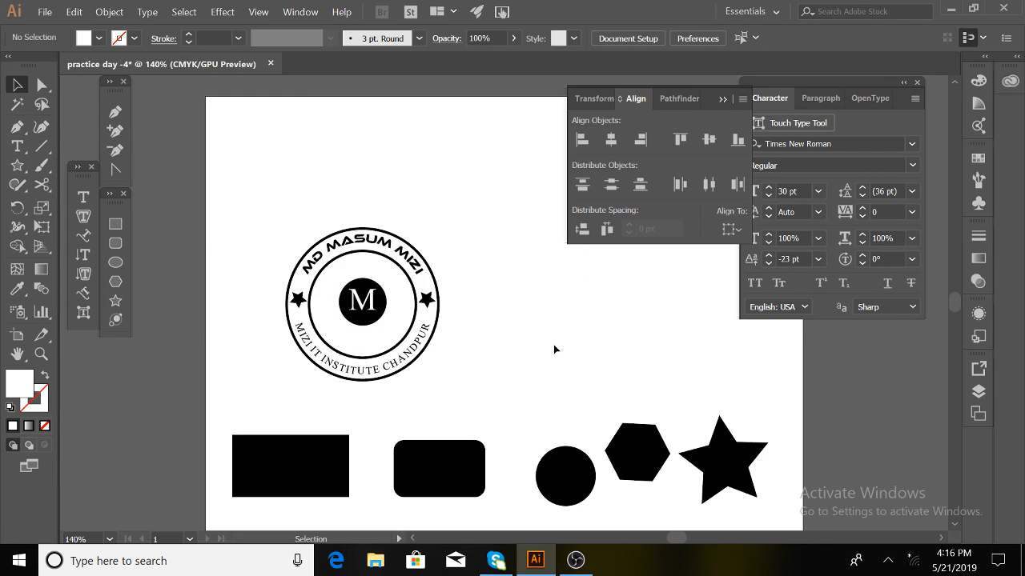
left_click_drag(289, 217, 474, 414)
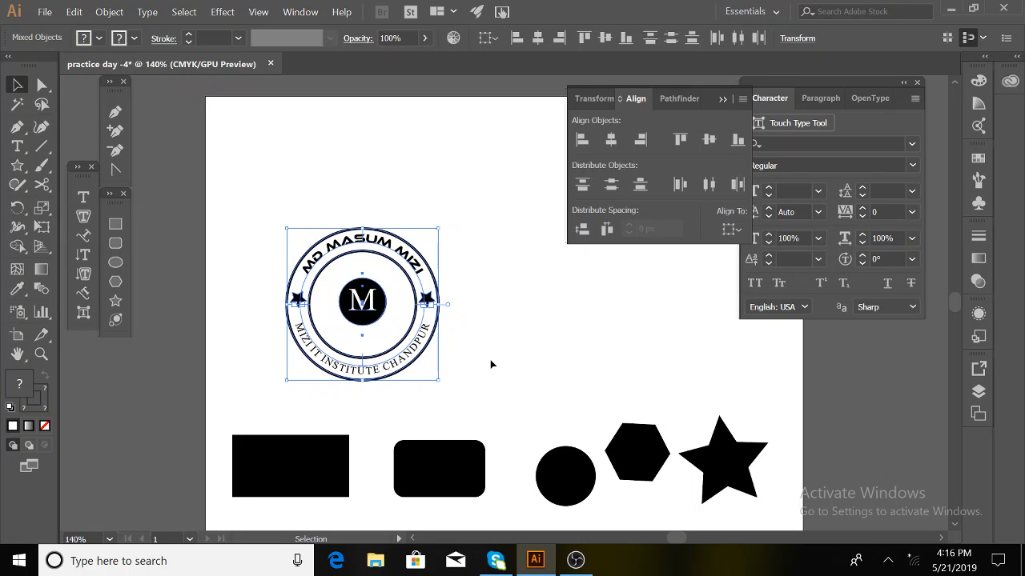
- Collapse the Align and Character panels to show the finished badge and shape row
left_click(721, 99)
left_click(904, 84)
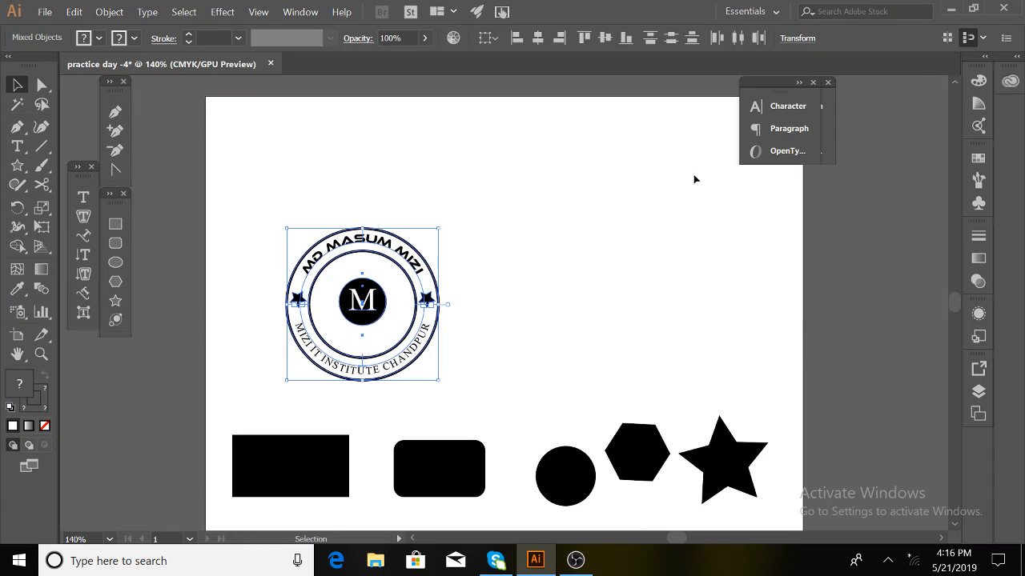
left_click(231, 219)
left_click_drag(235, 195, 447, 284)
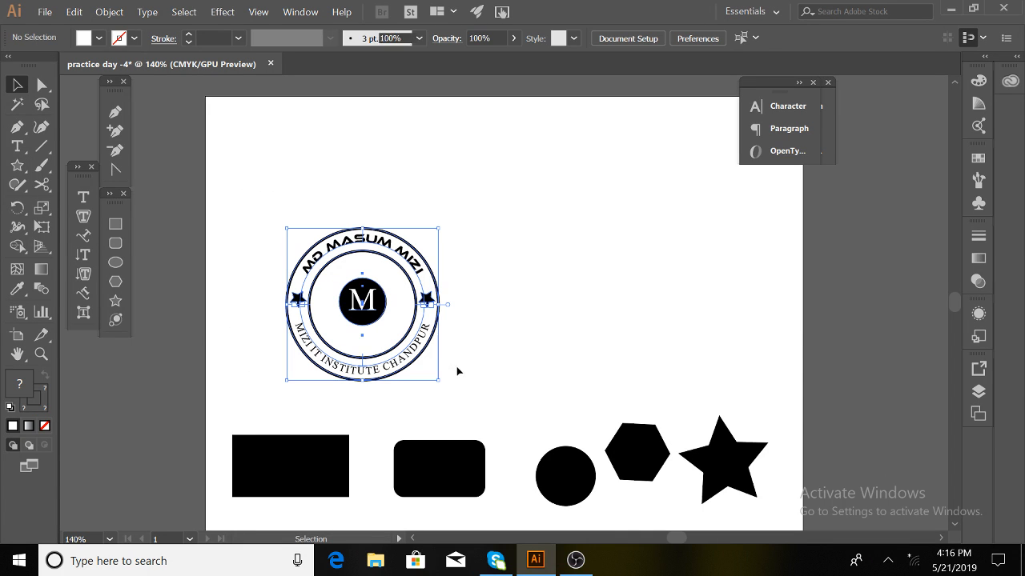
left_click(533, 329)
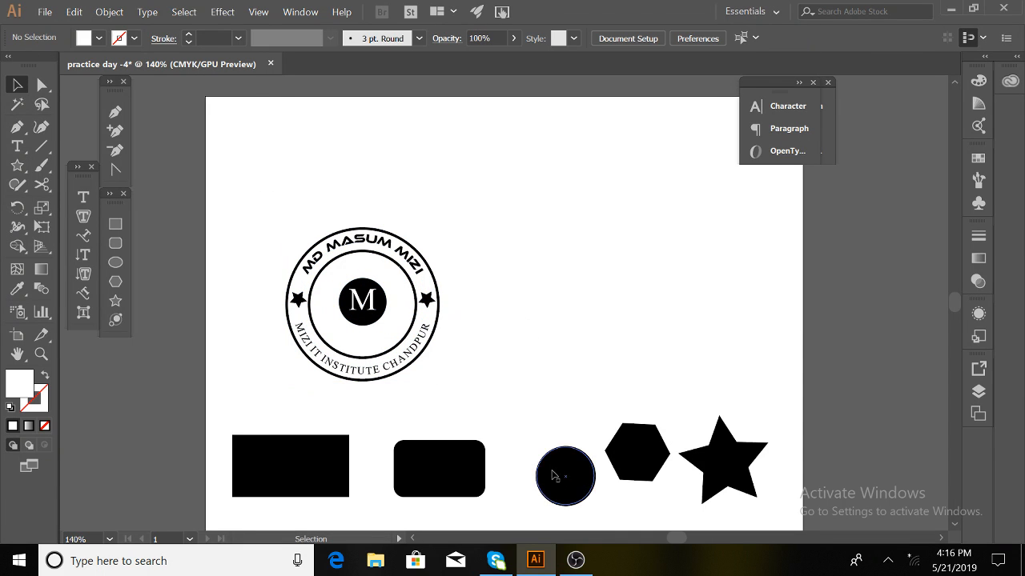
- Draw a large empty circle right of the badge and cut it at its left and right points
left_click(116, 263)
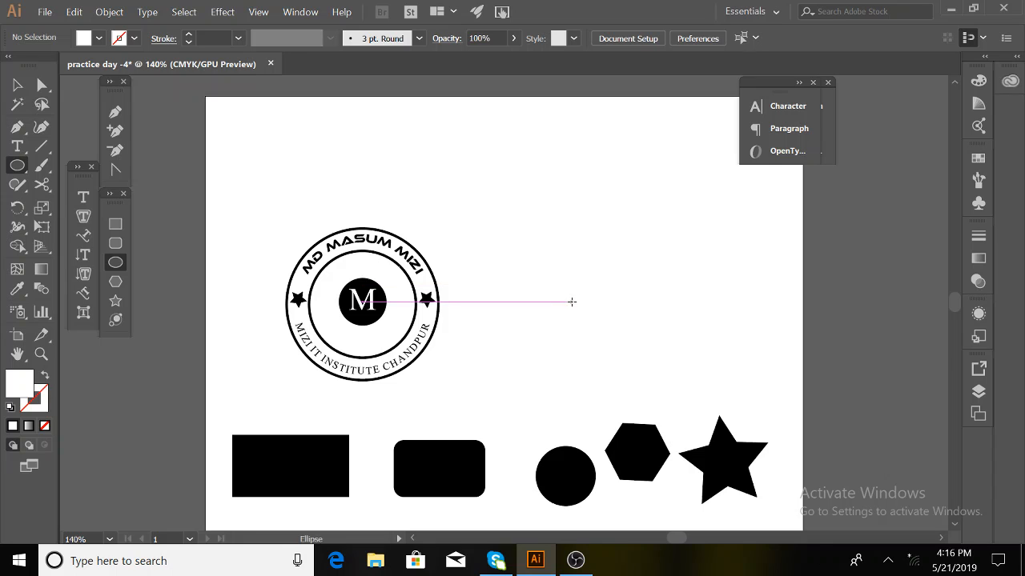
left_click_drag(609, 300, 689, 380)
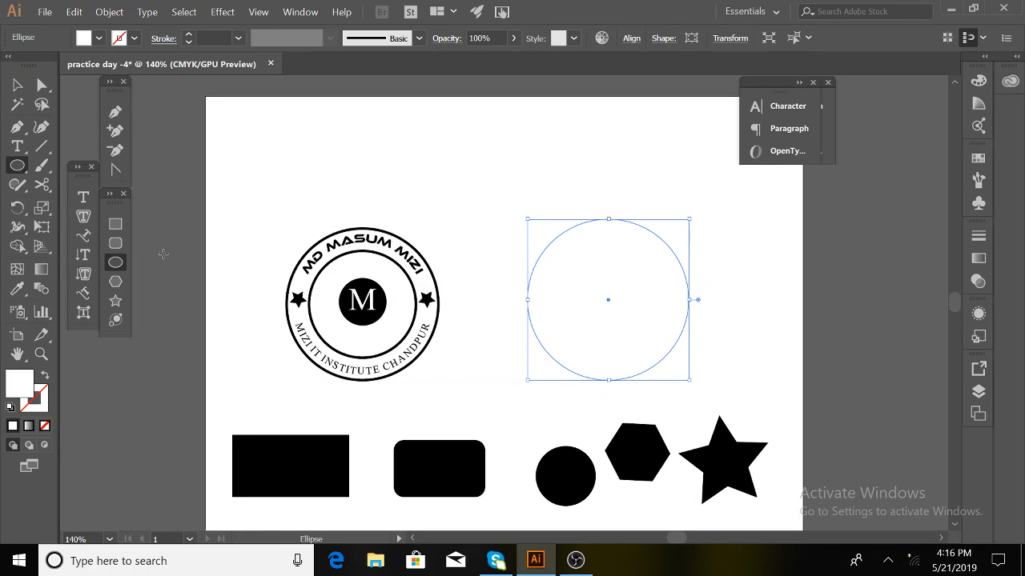
key("c")
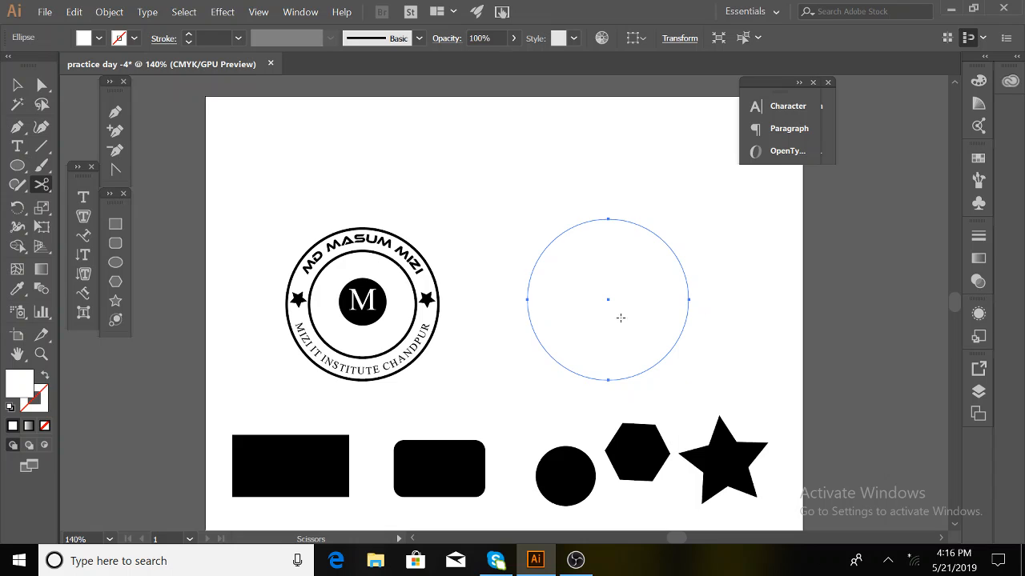
left_click(527, 299)
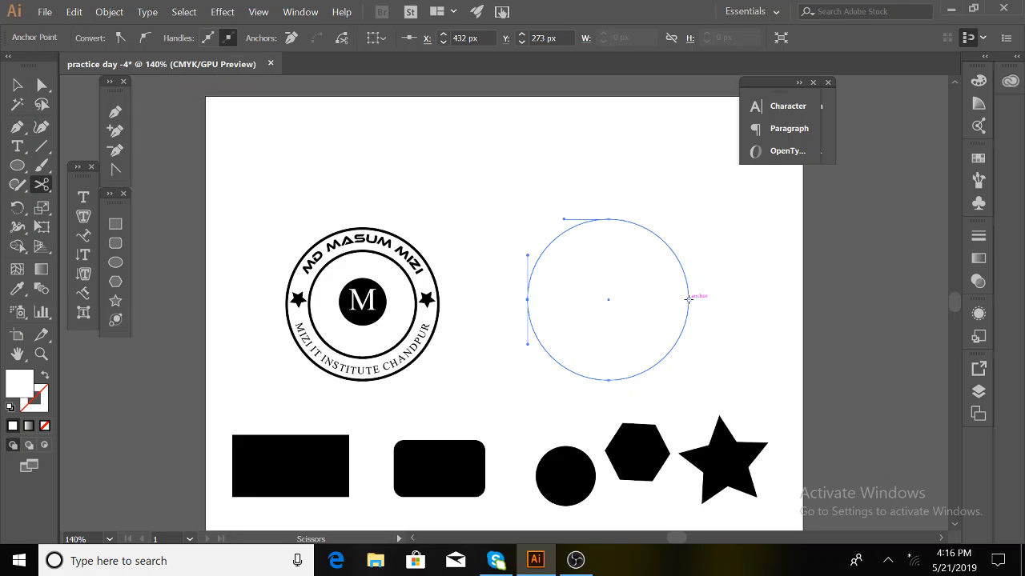
left_click(689, 300)
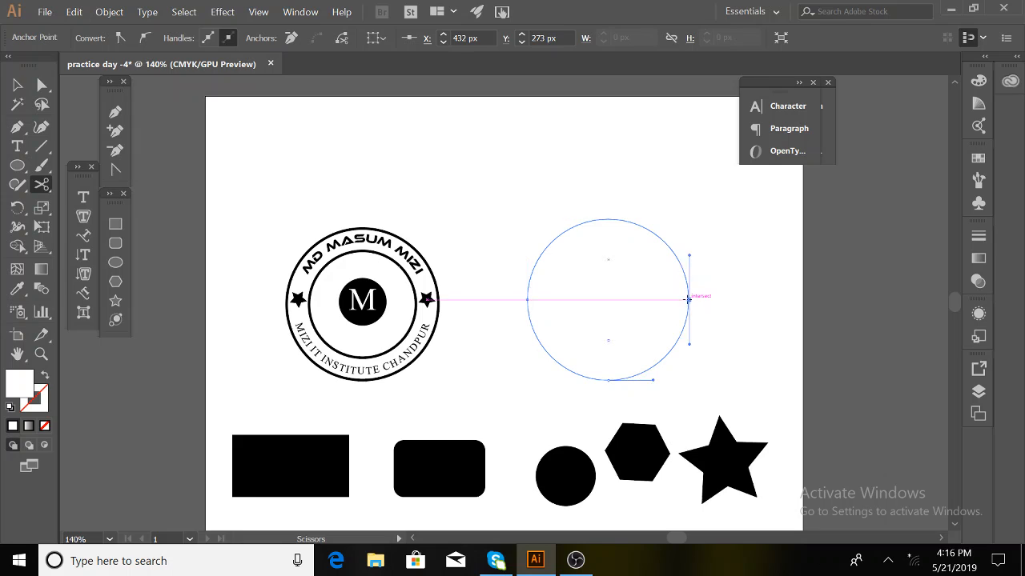
left_click(664, 240)
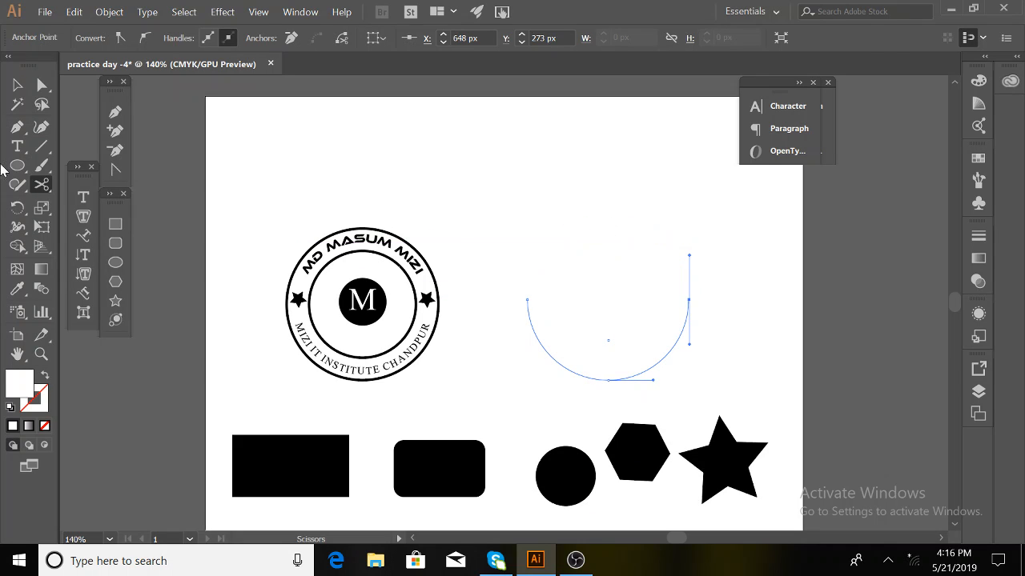
- Undo the stray extra cuts so the circle stays in two halves, then select the upper half
left_click(17, 84)
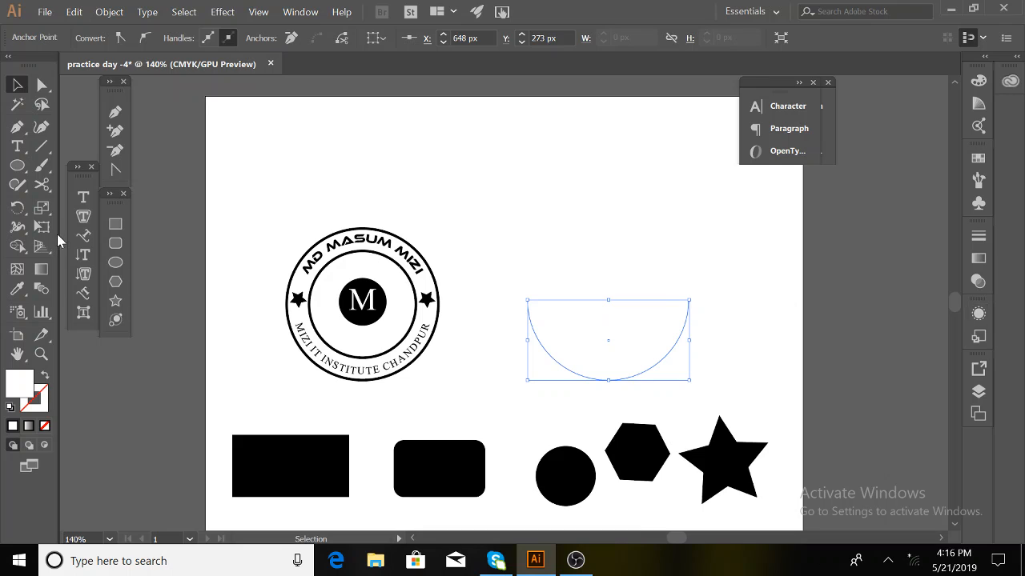
left_click(42, 184)
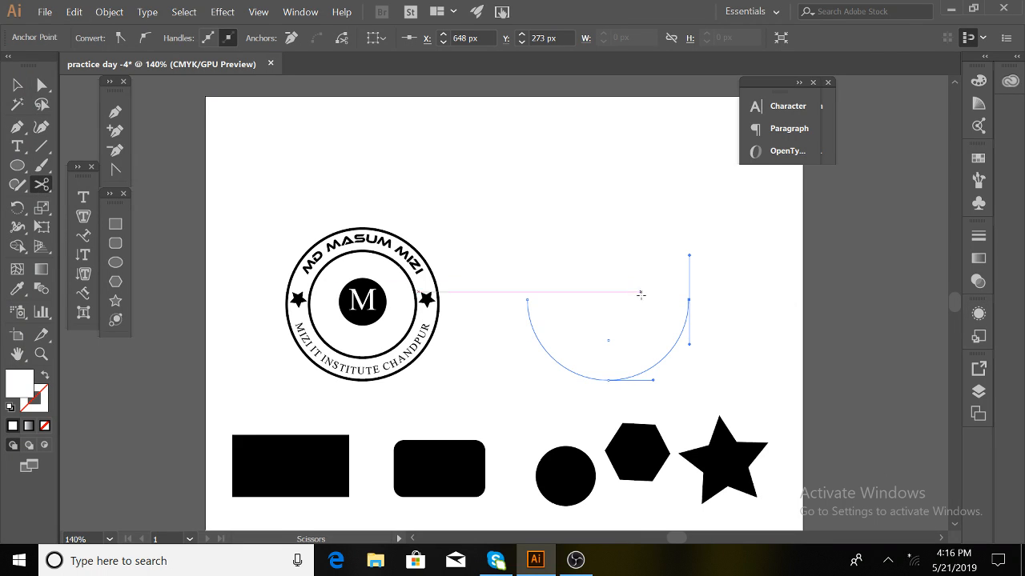
left_click(669, 353)
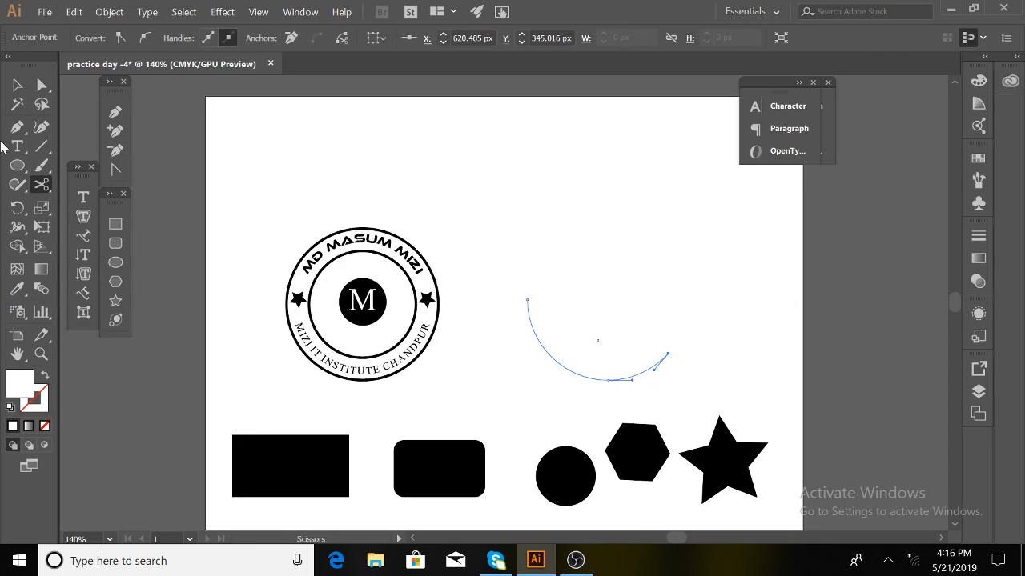
left_click(17, 85)
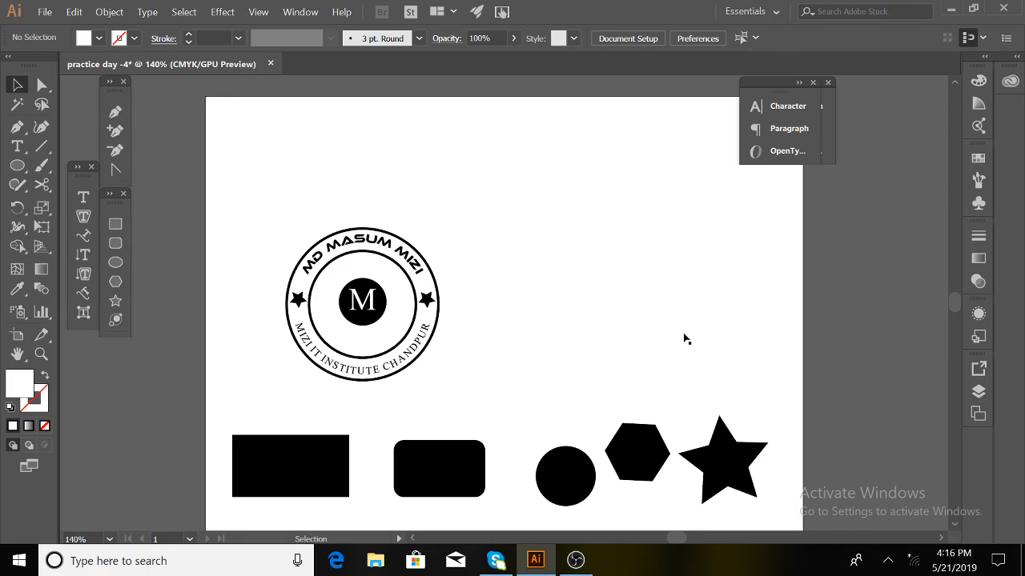
left_click_drag(683, 339, 792, 332)
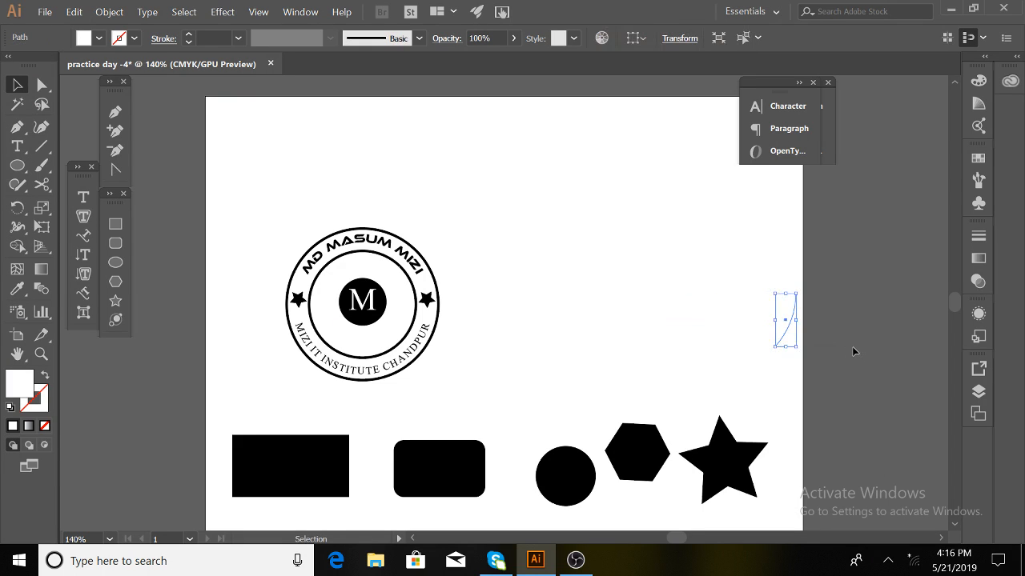
key("ctrl+z")
key("ctrl+z")
key("ctrl+z")
key("ctrl+z")
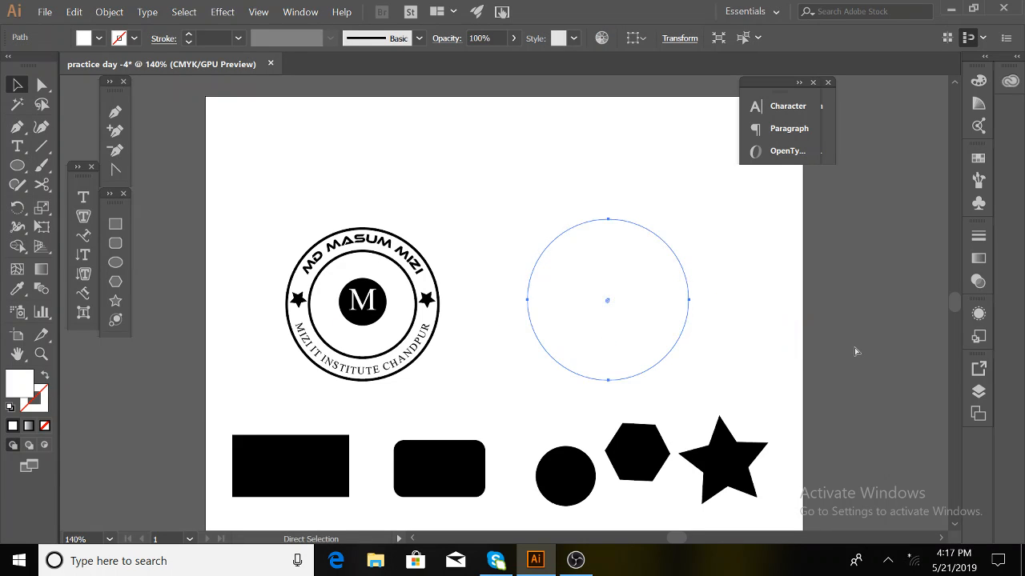
key("v")
left_click(727, 359)
left_click(669, 353)
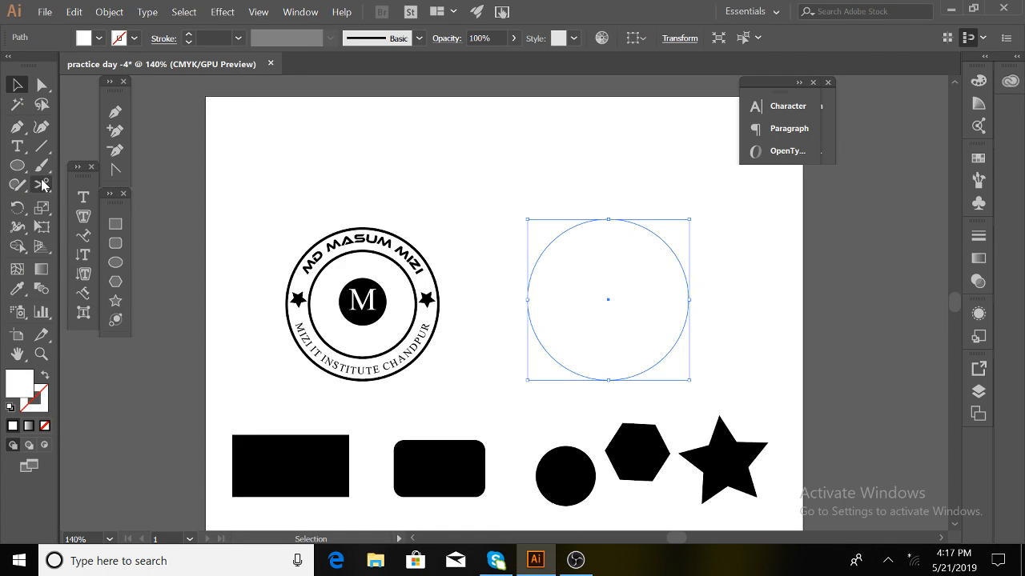
key("ctrl+shift+z")
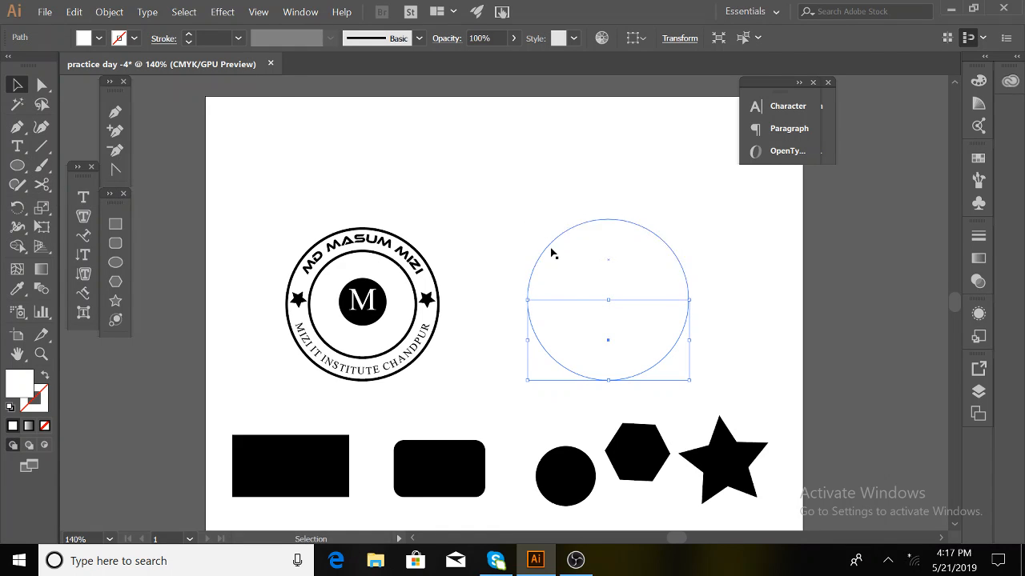
left_click_drag(513, 202, 594, 304)
left_click_drag(568, 202, 606, 264)
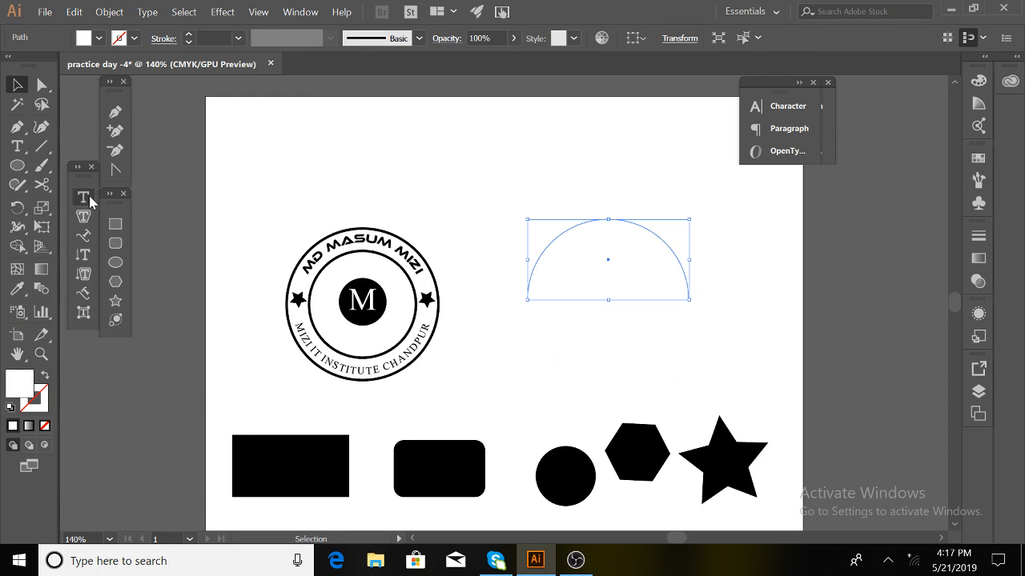
- Start text on the upper arc, clear the mistyped characters and switch the keyboard to Bengali
left_click(85, 234)
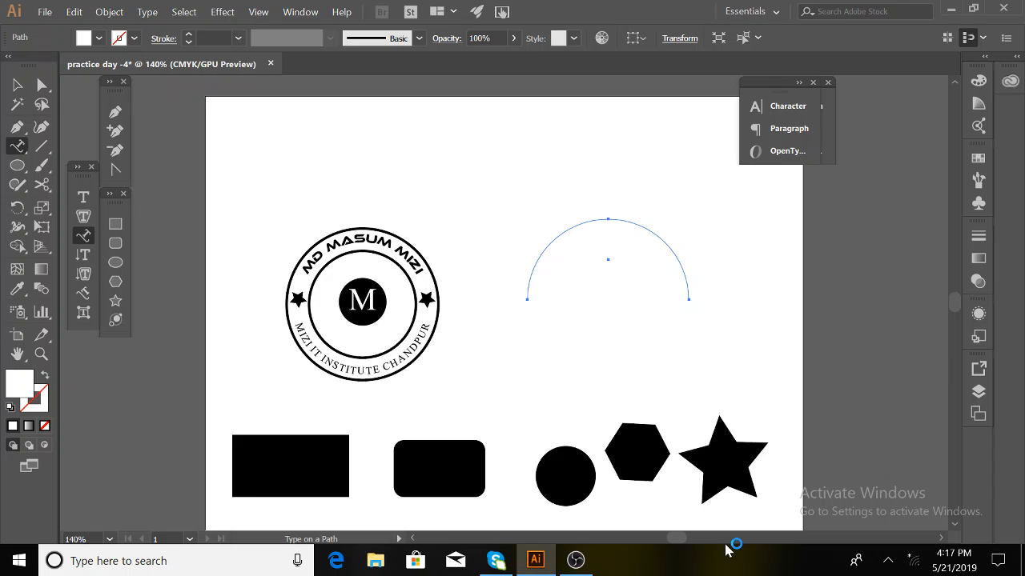
left_click(538, 257)
type("ৃকবুাবুাবর")
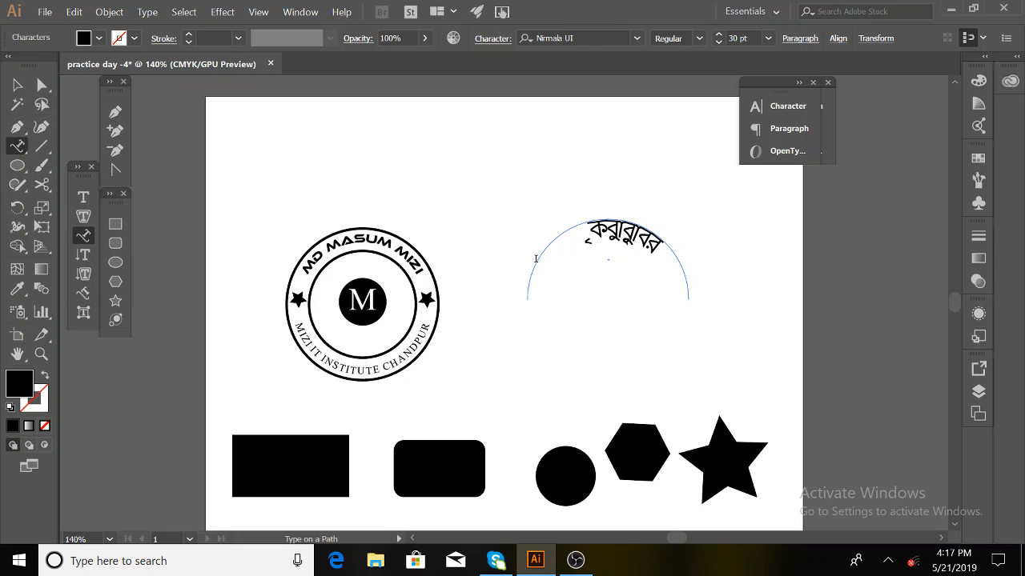
key("BackSpace")
key("BackSpace")
key("BackSpace")
key("BackSpace")
key("BackSpace")
key("BackSpace")
key("BackSpace")
key("BackSpace")
key("BackSpace")
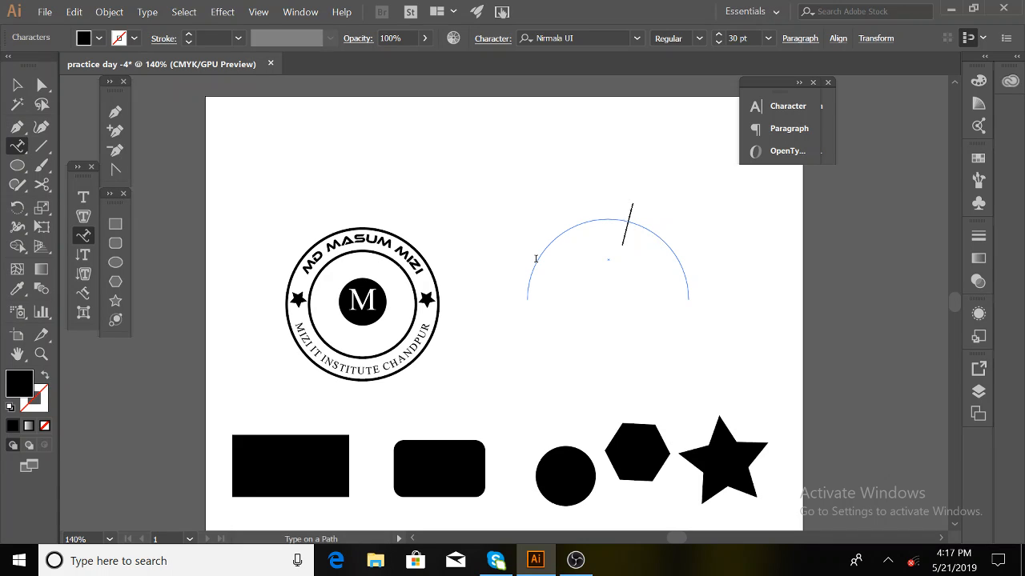
type("মো")
key("BackSpace")
key("BackSpace")
key("BackSpace")
left_click(889, 561)
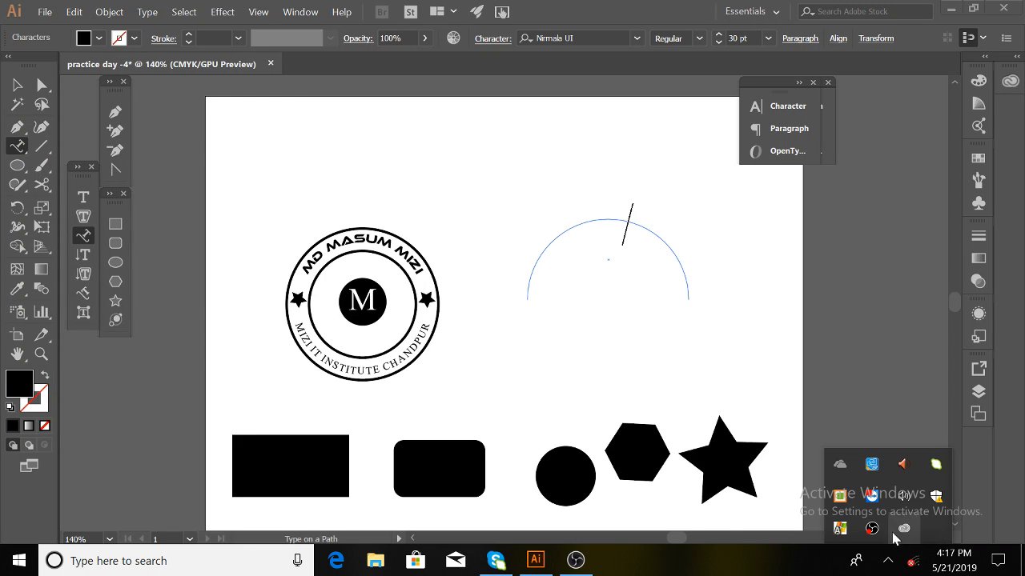
left_click(839, 496)
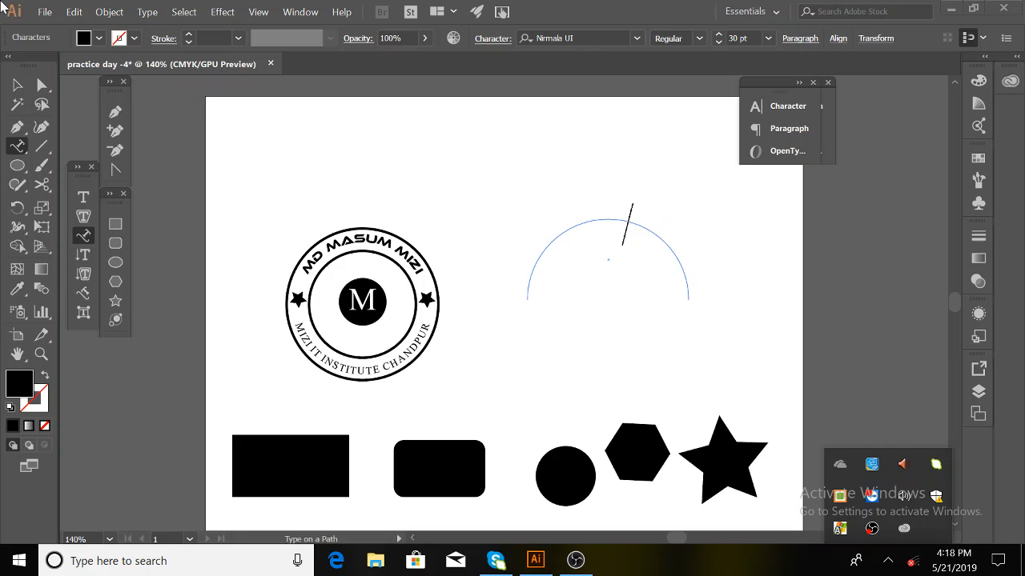
- Type the Bengali badge title along the upper arc in 30 pt Nirmala UI
left_click(17, 84)
left_click(84, 235)
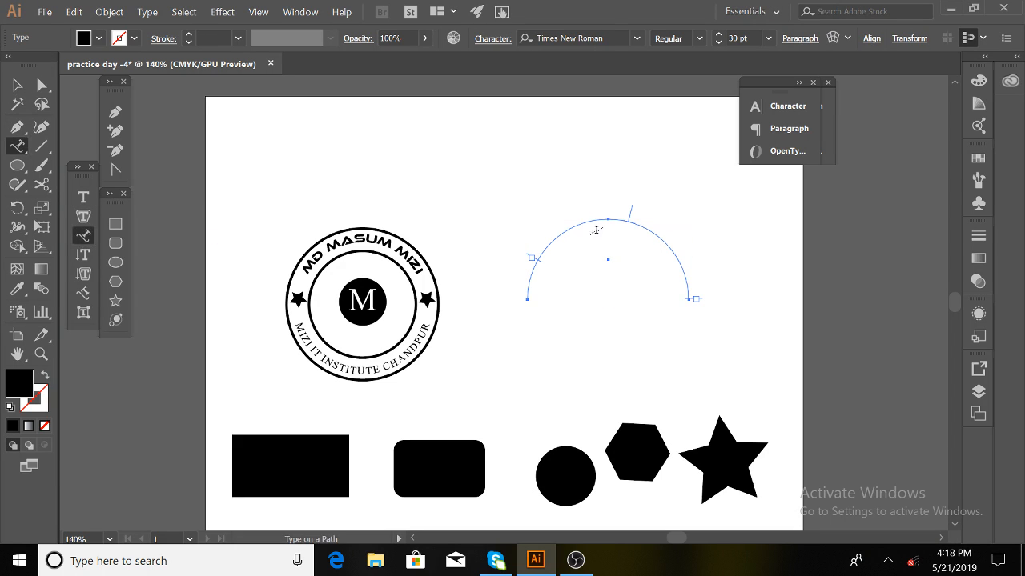
left_click(557, 237)
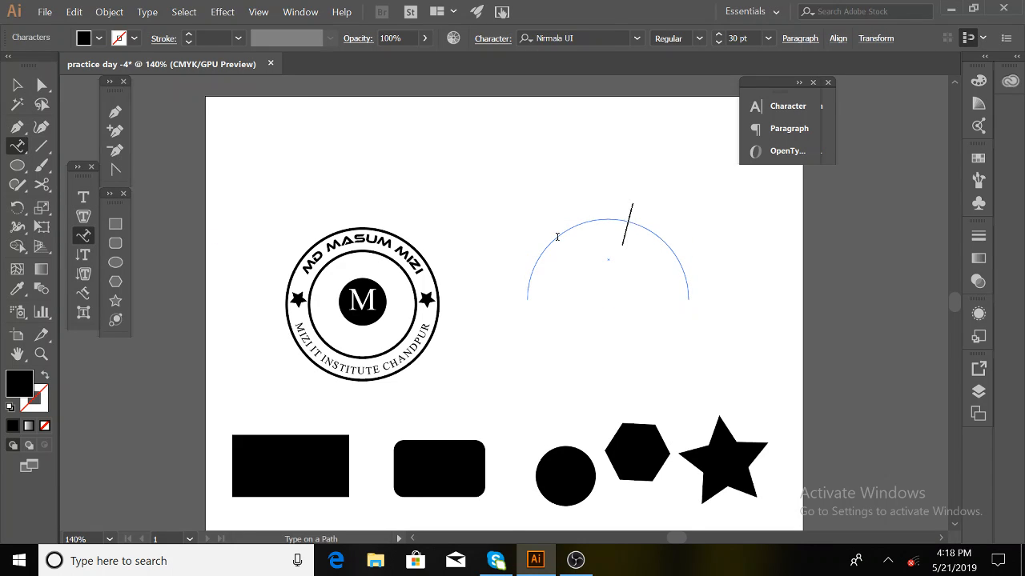
type("ম")
type("ঘ")
key("BackSpace")
key("BackSpace")
type("মঘ")
key("BackSpace")
key("BackSpace")
type("সবাজৃরুজাঋিজহকুবারি")
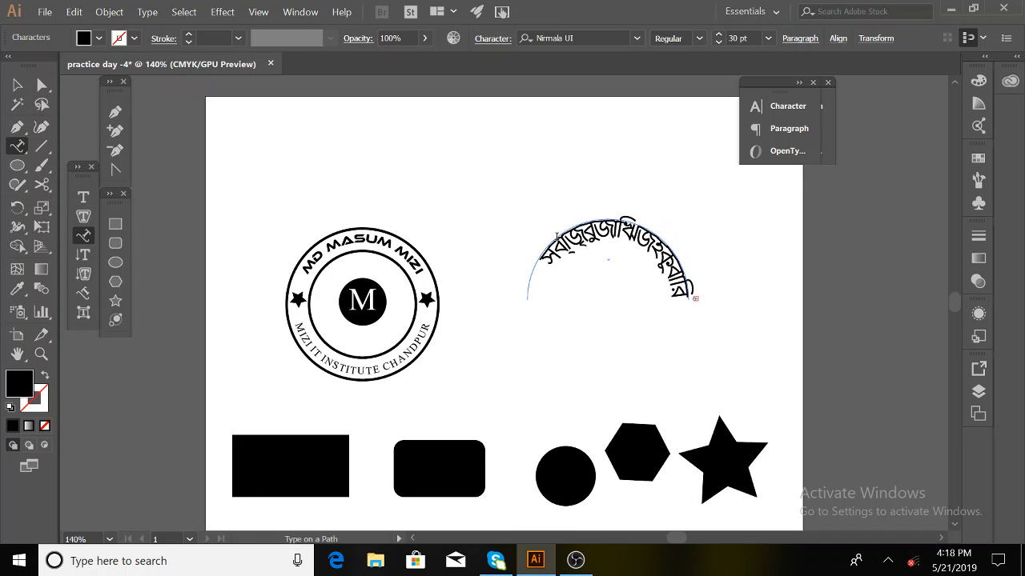
left_click(17, 85)
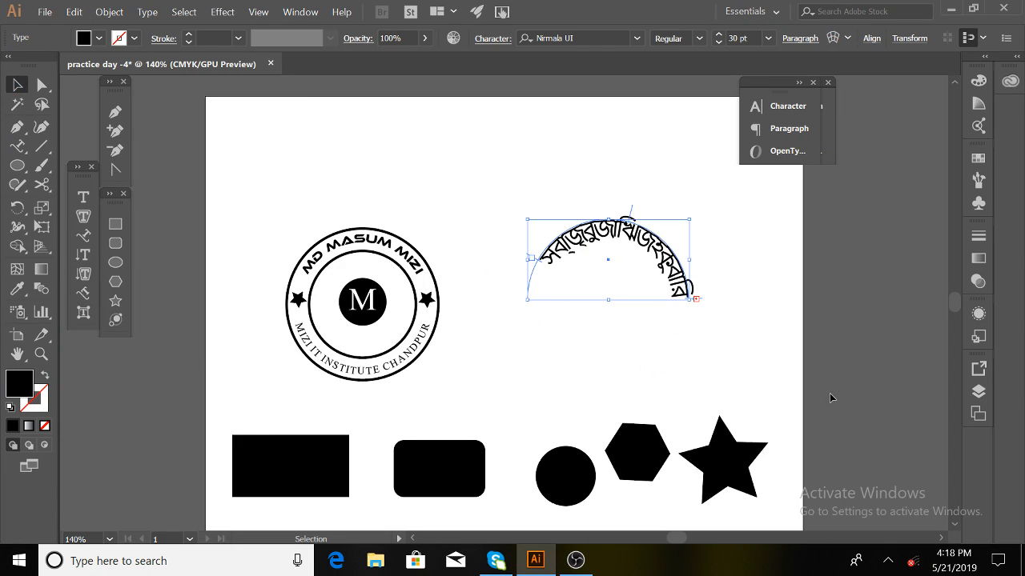
- Type '1987-25-12' along the lower semicircle in 30 pt Times New Roman, undoing a stray vertical text area
left_click(661, 362)
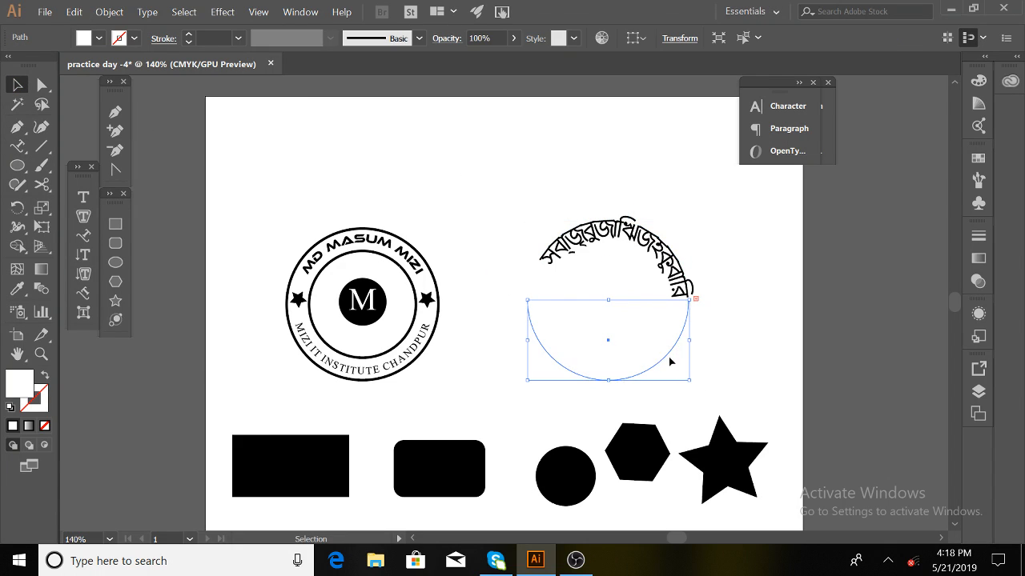
left_click(83, 274)
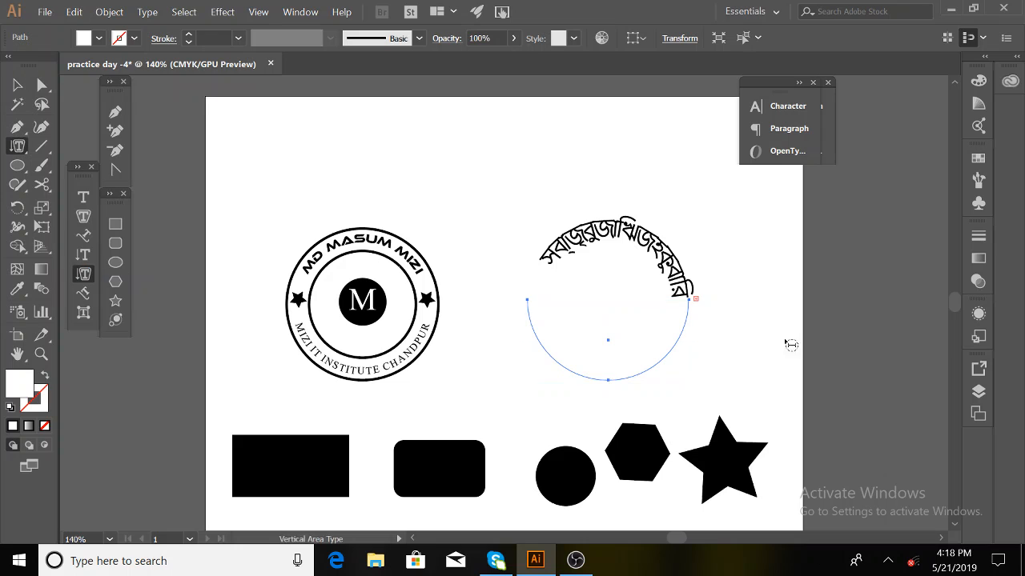
left_click(652, 368)
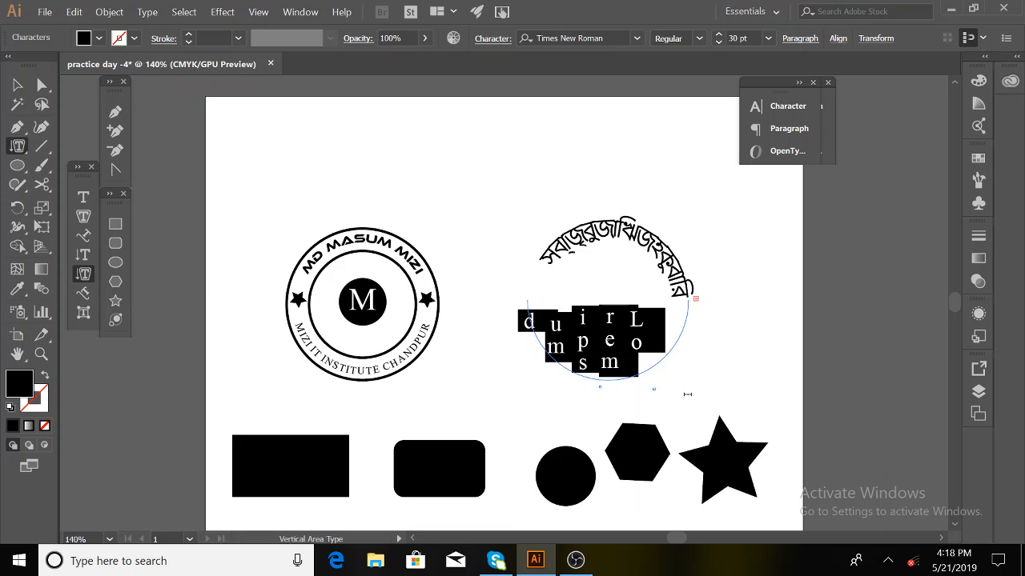
key("ctrl+z")
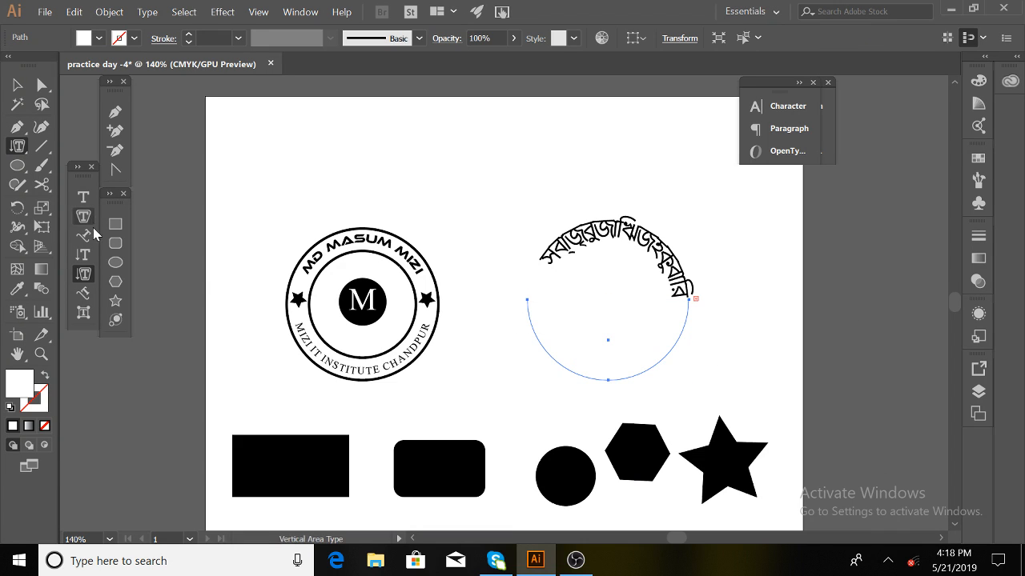
left_click(89, 235)
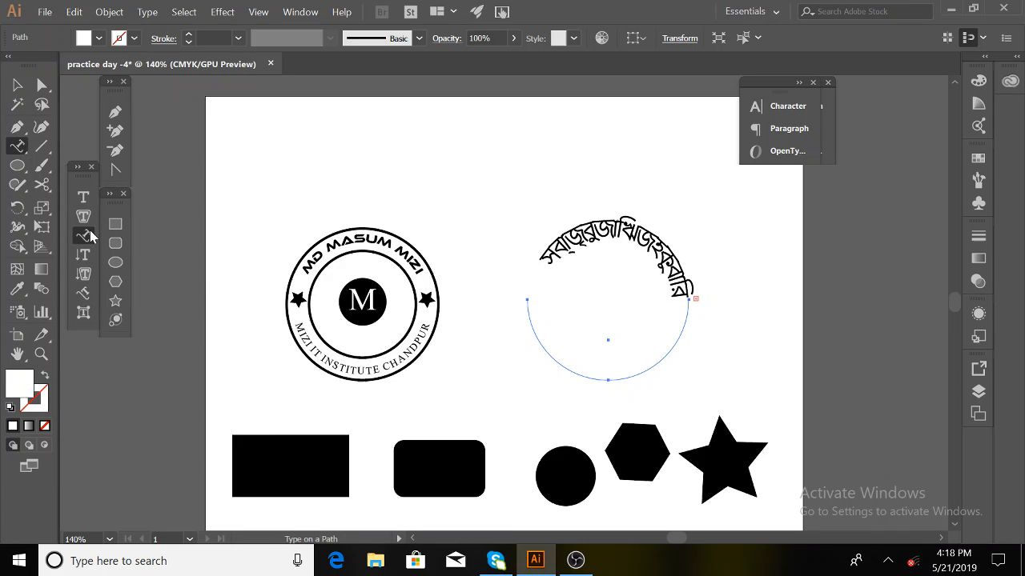
left_click(665, 353)
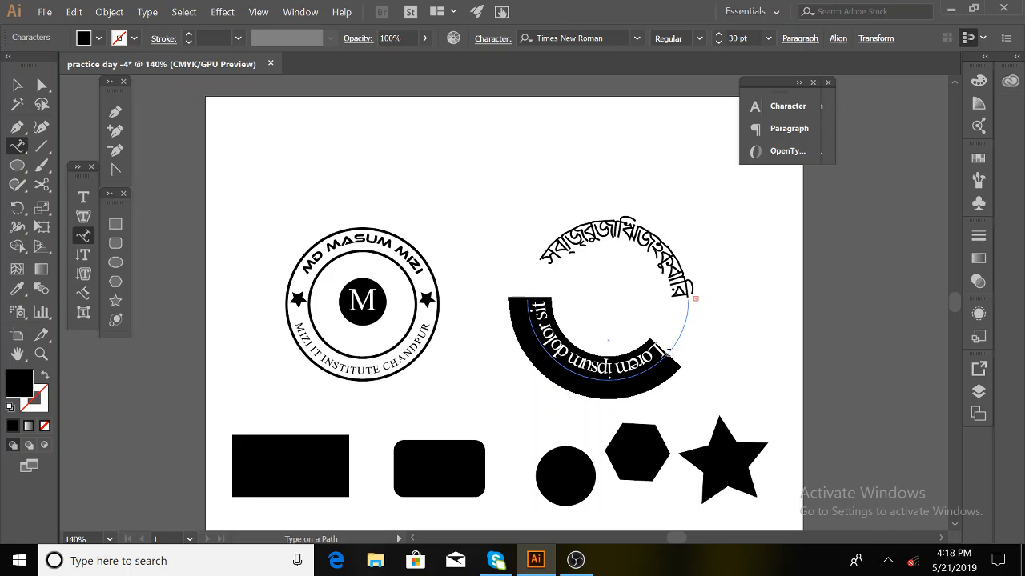
type("198")
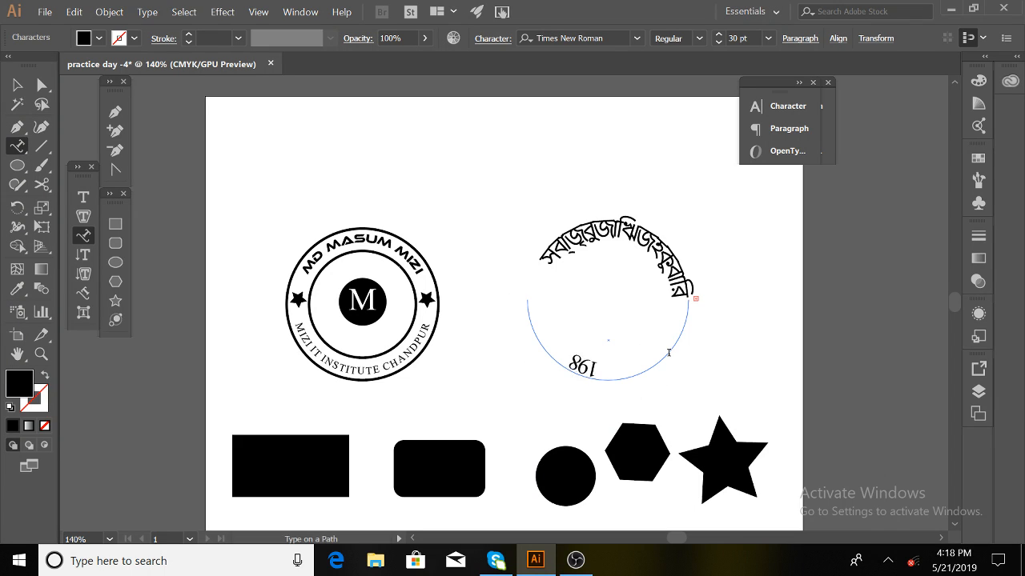
type("7-25-12")
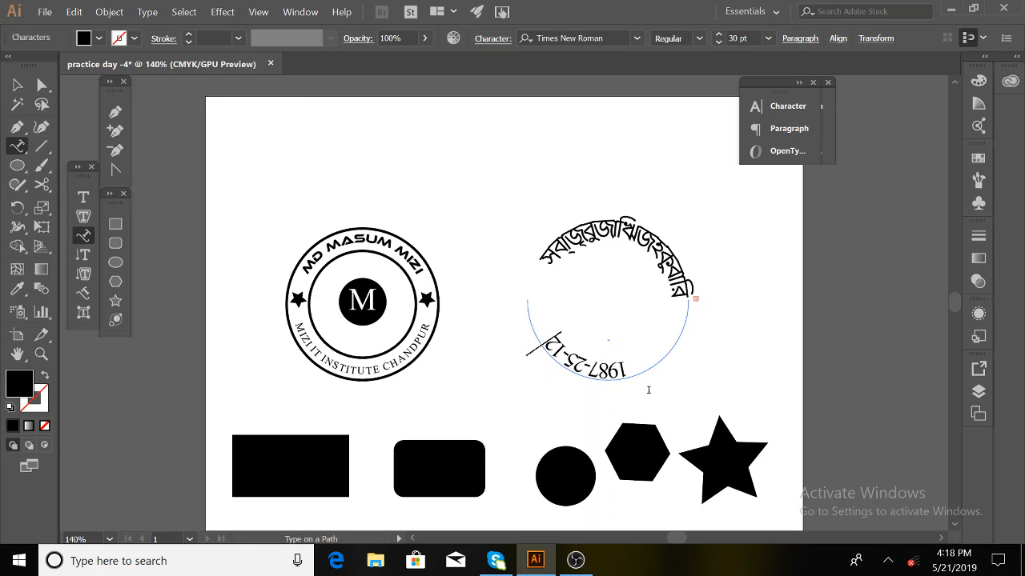
key("Escape")
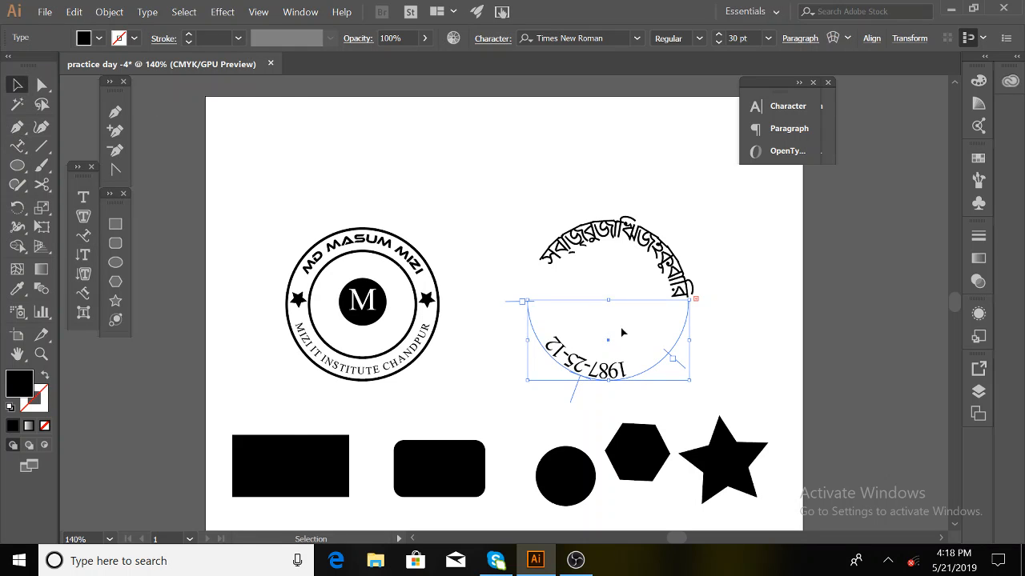
- Move the date's start to the circle's right end and stretch the Bengali text across the upper arc
left_click_drag(683, 367, 698, 293)
left_click_drag(514, 300, 519, 299)
left_click(612, 220)
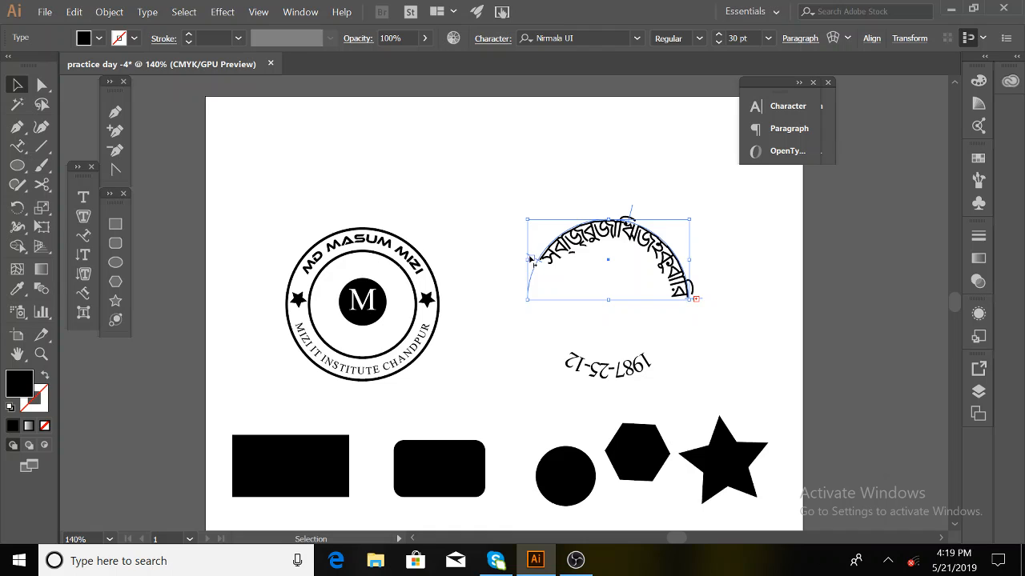
left_click_drag(528, 257, 520, 300)
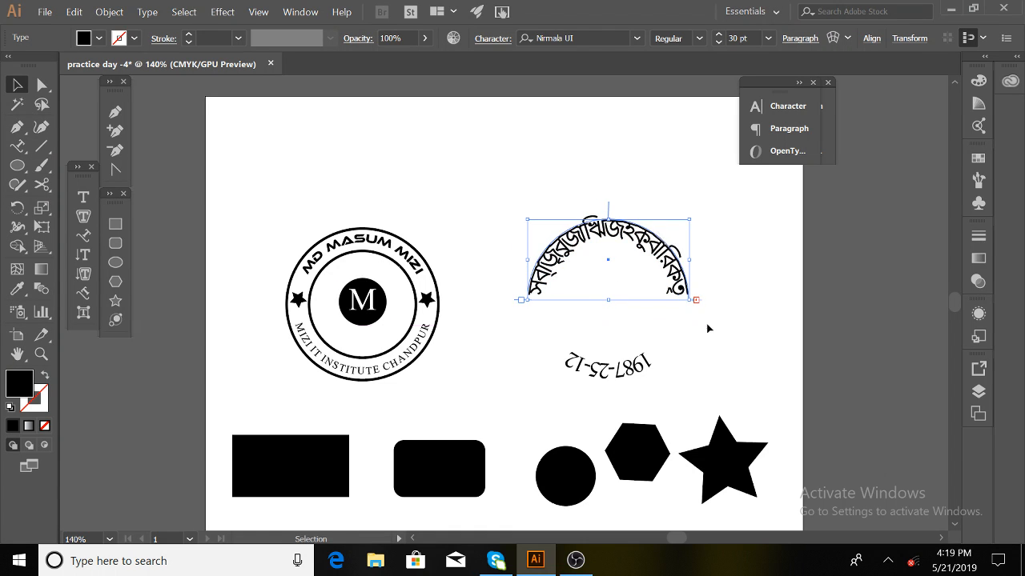
- Reselect the curved Bengali text, then open and close the Character panel dock
left_click(749, 315)
left_click(596, 232)
right_click(638, 375)
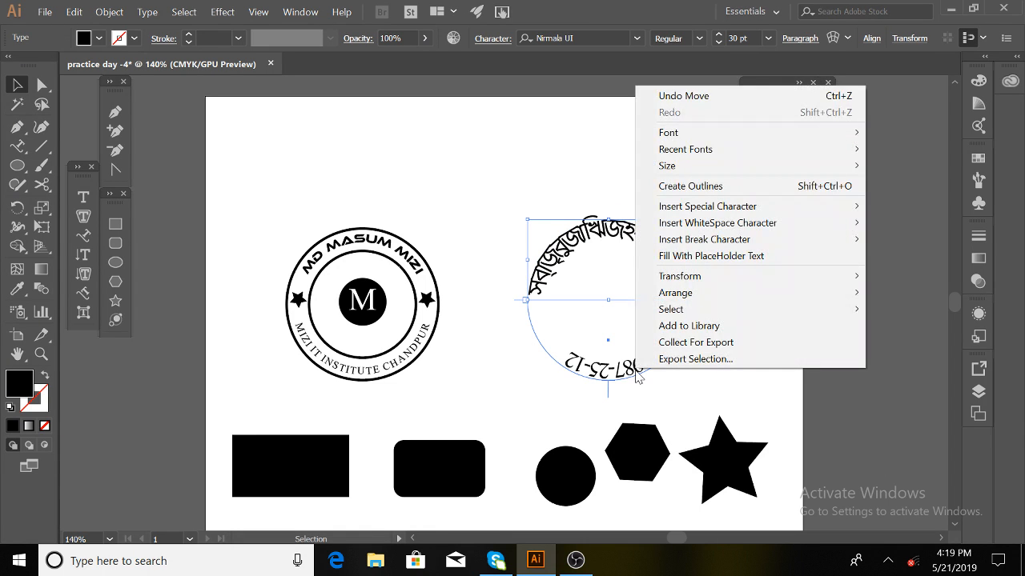
left_click(541, 196)
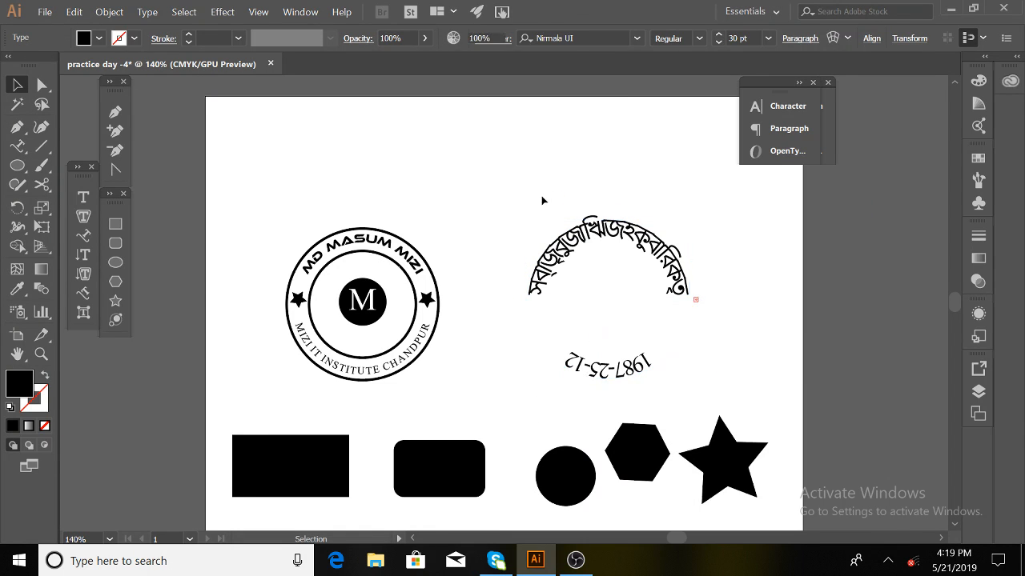
left_click(814, 104)
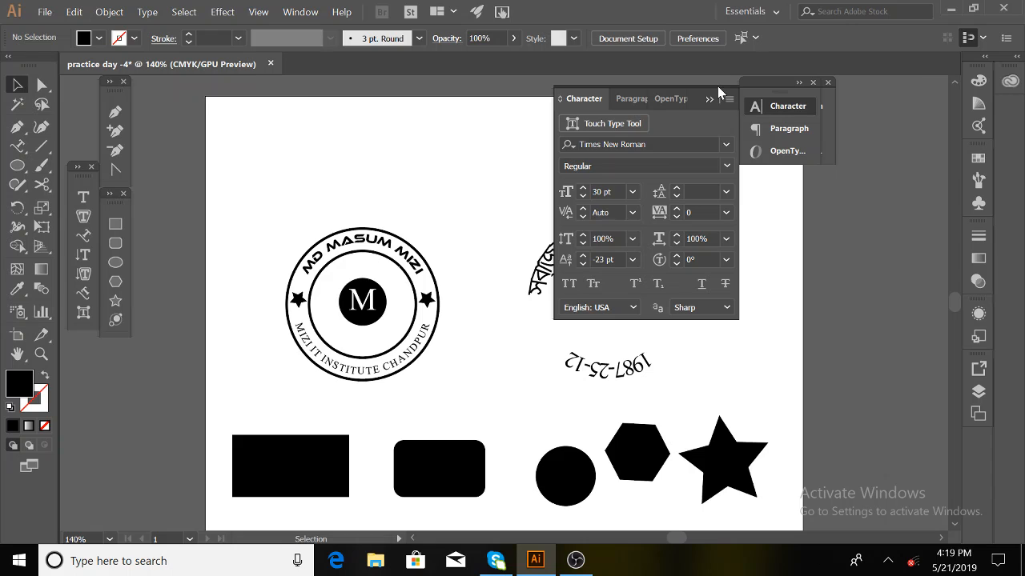
left_click(826, 85)
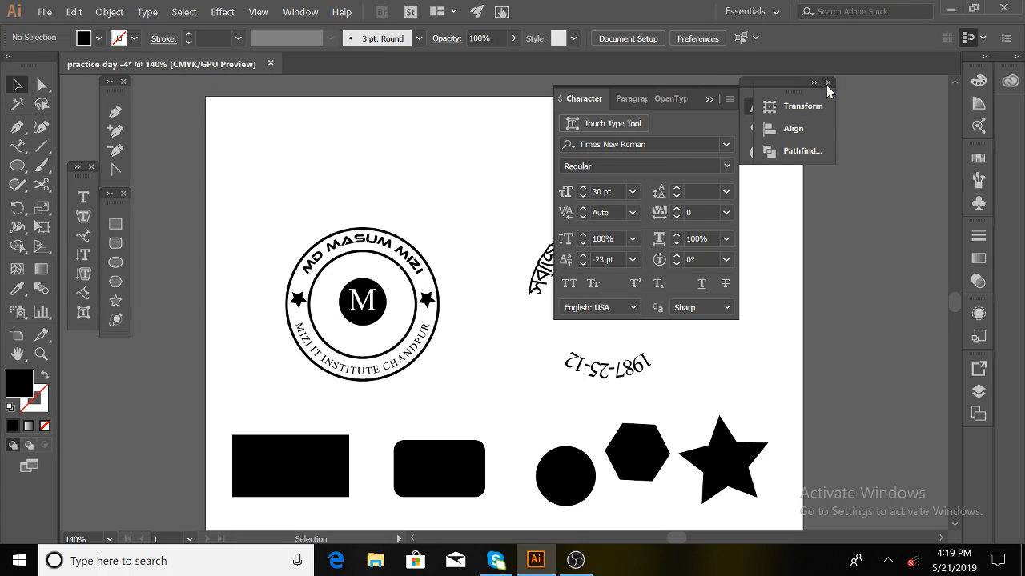
left_click(827, 83)
left_click(814, 83)
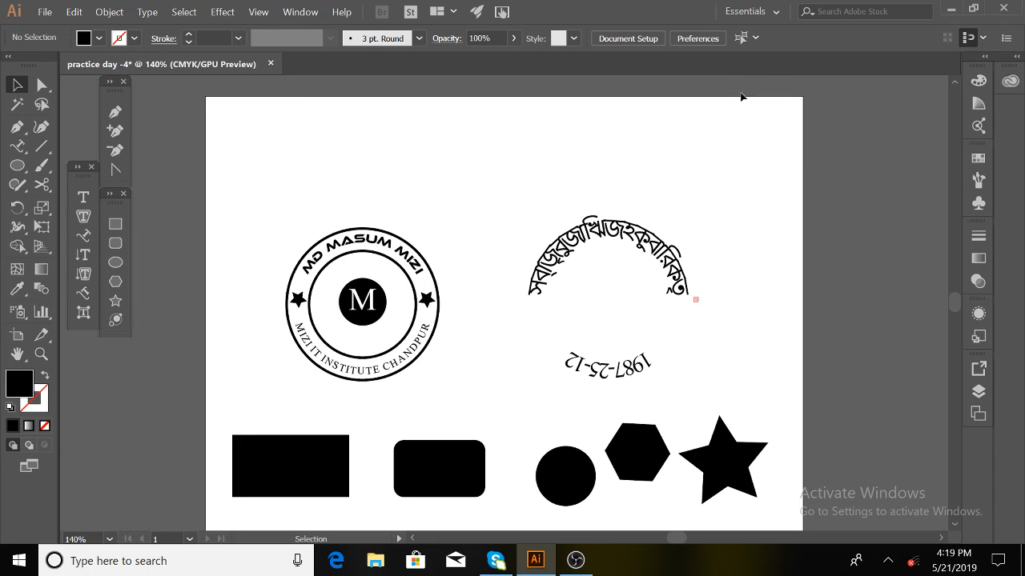
- Raise the curved Bengali text's baseline shift from -23 pt to about 2 pt
left_click(616, 229)
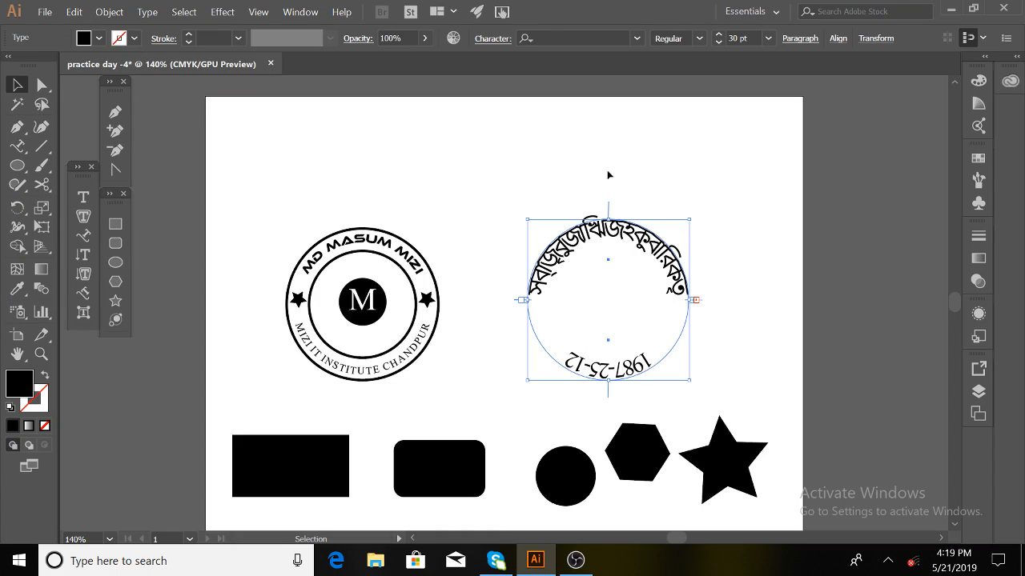
left_click(489, 43)
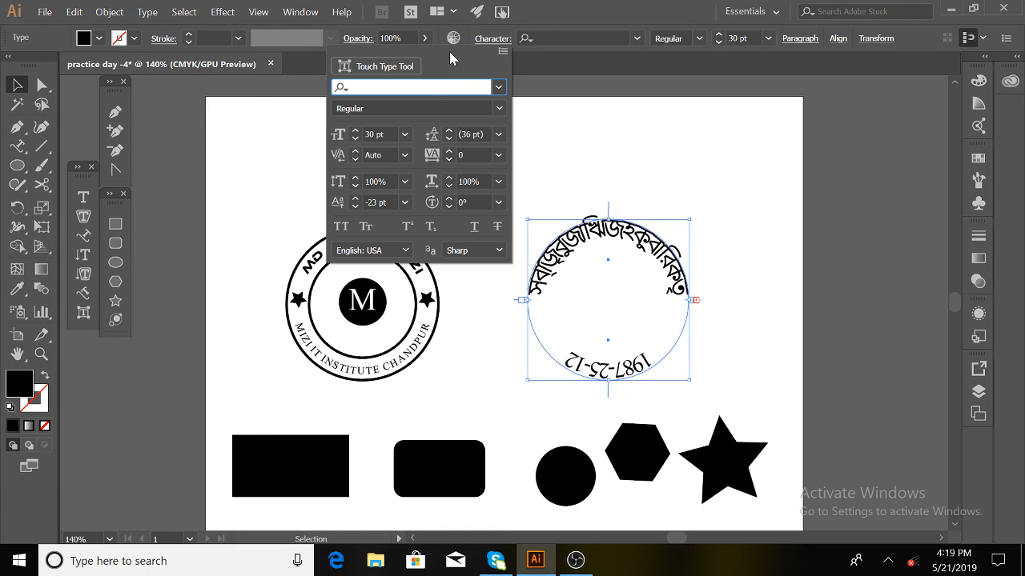
left_click(356, 209)
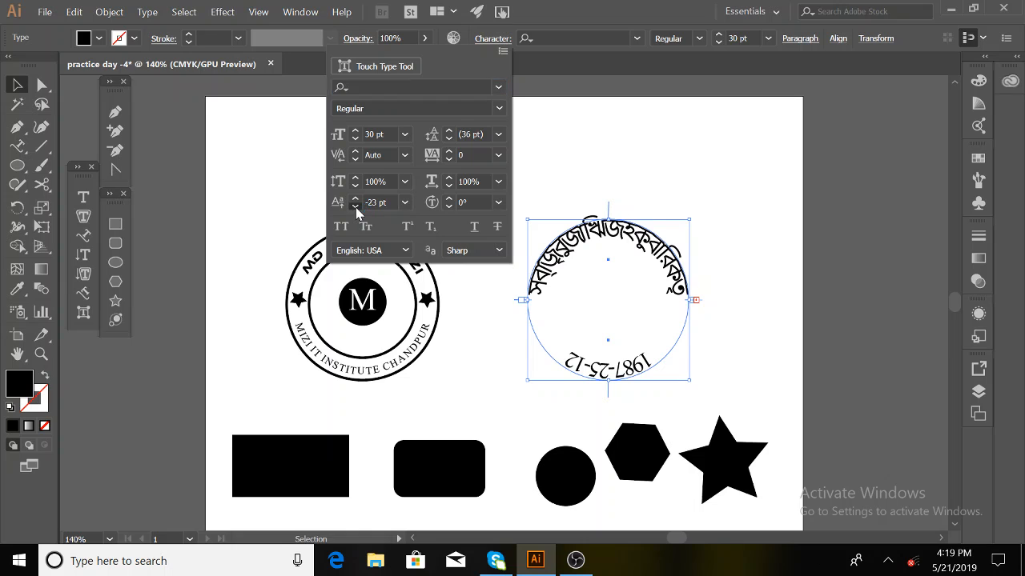
left_click(355, 198)
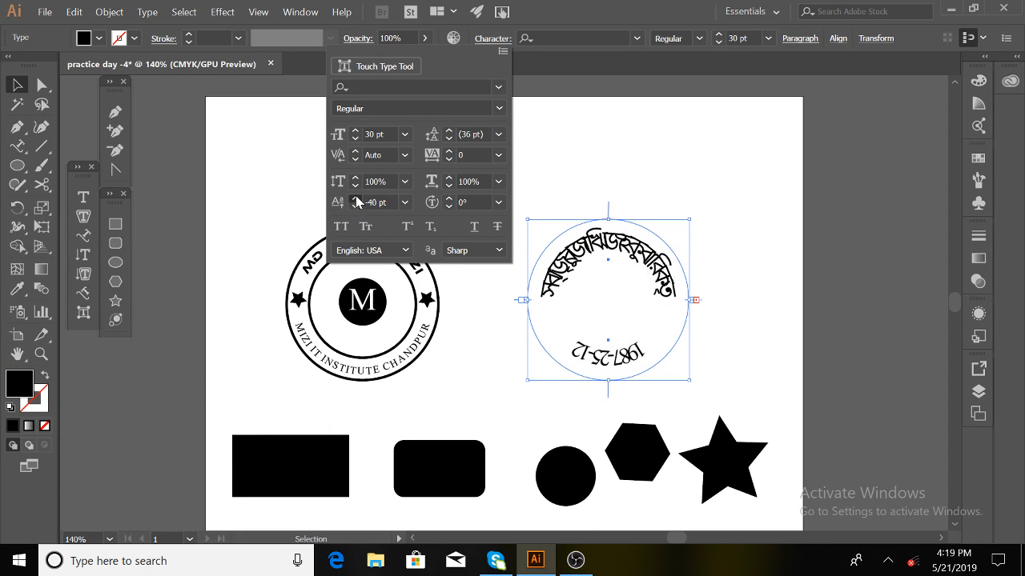
left_click_drag(355, 197, 355, 197)
left_click(354, 208)
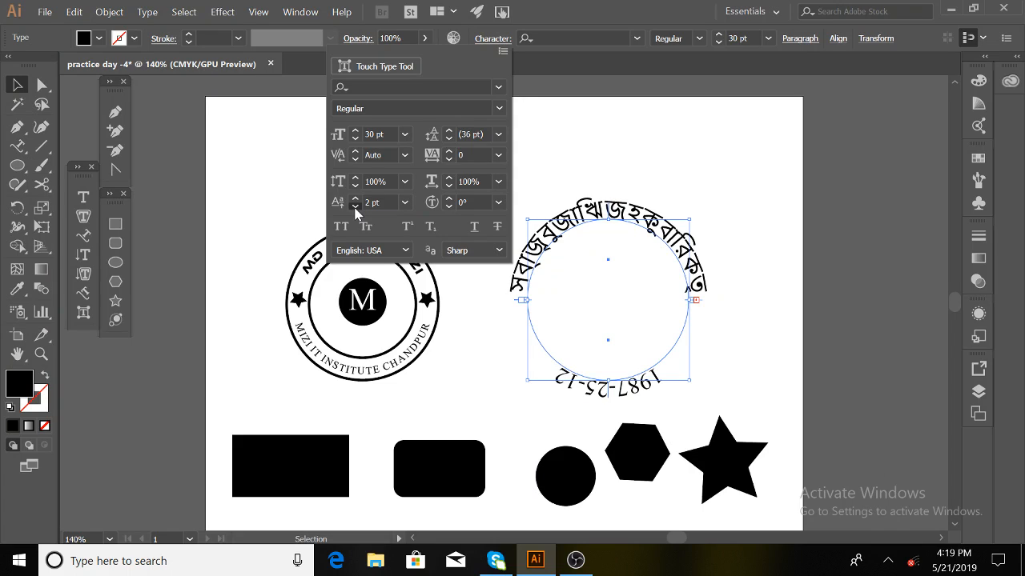
left_click(355, 208)
- Close the Character settings and select the 1987-25-12 date text
left_click(719, 341)
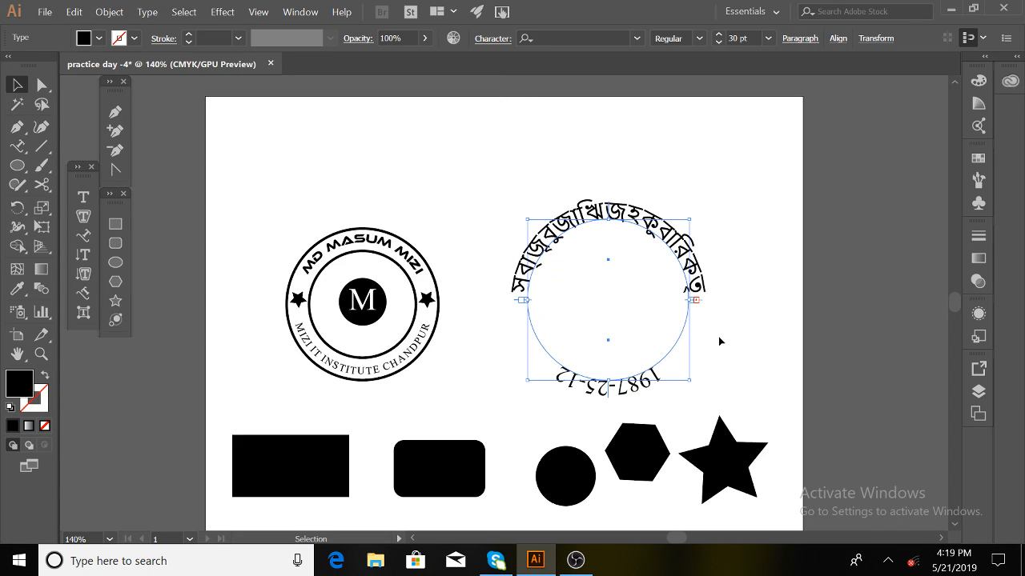
left_click(754, 376)
left_click(660, 388)
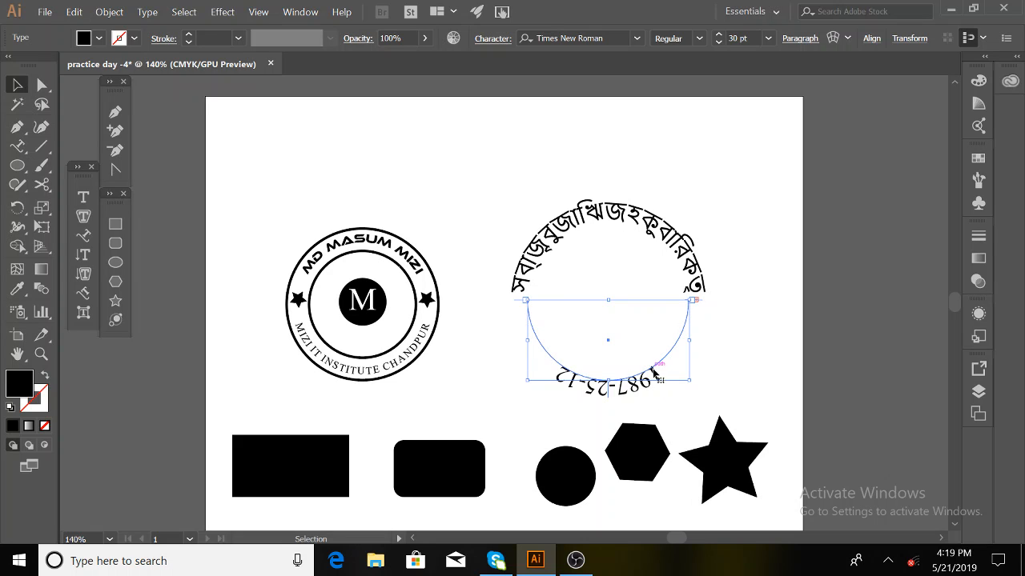
- Move the date under the circle and retype it as ১৯৮৭-২৫-১১ in Bengali numerals
left_click_drag(657, 372, 523, 387)
key("t")
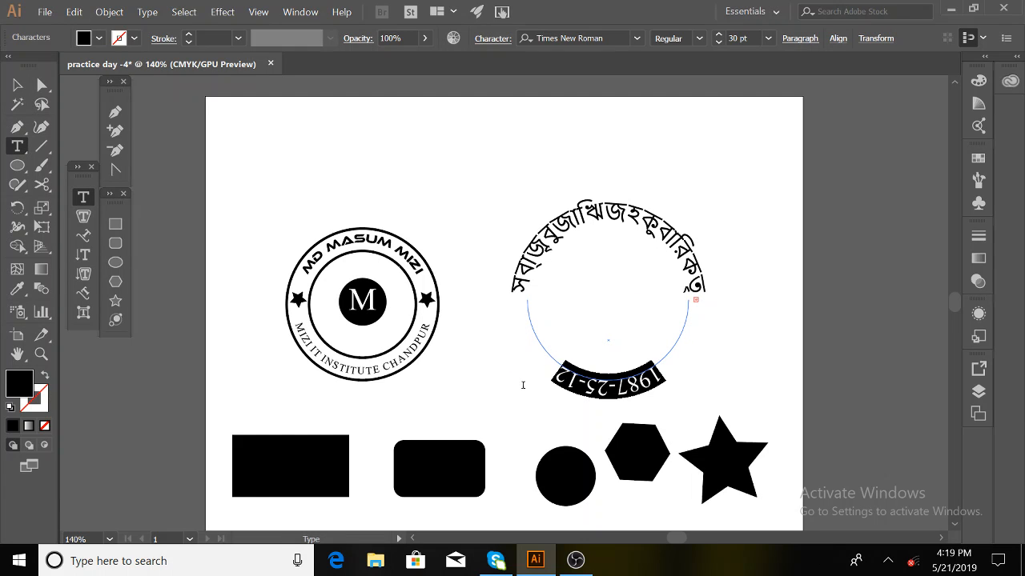
type("১৯৮৭")
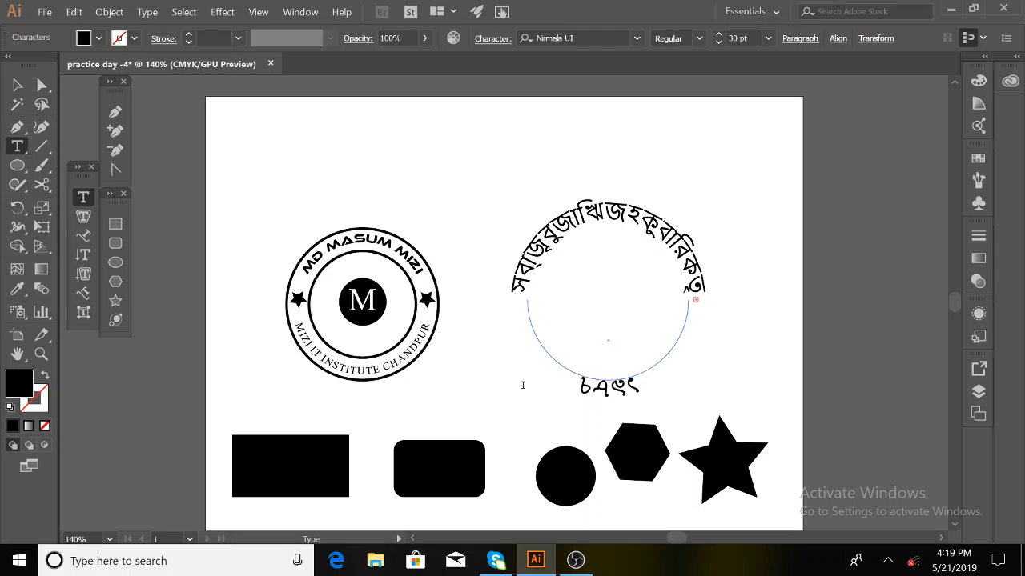
type("-")
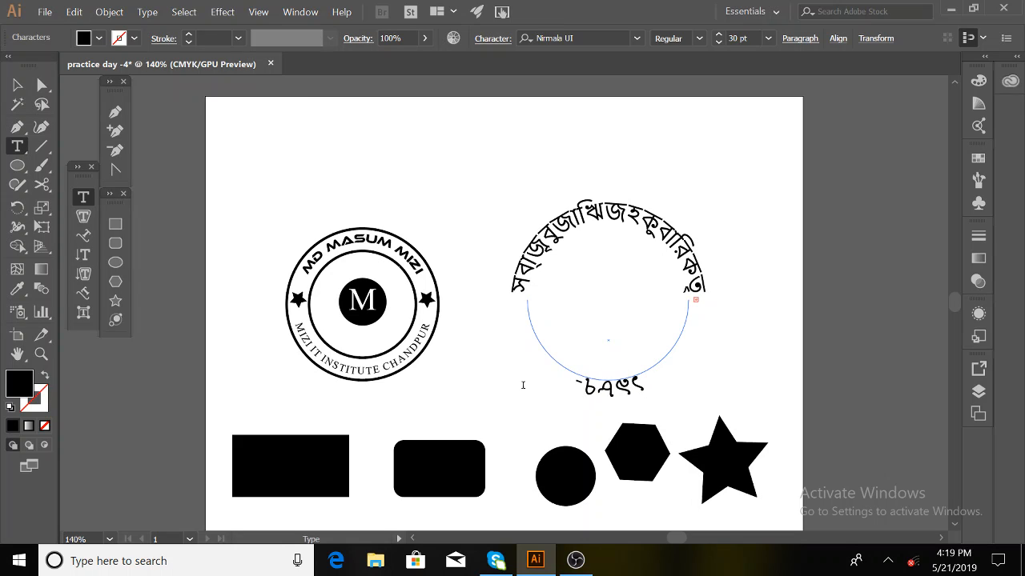
type("২৫-১")
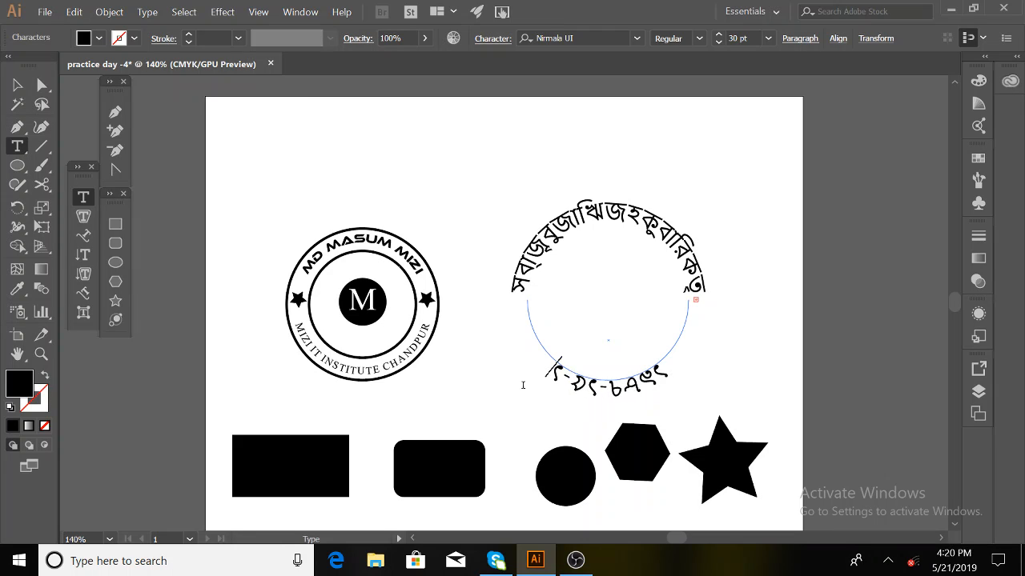
type("১")
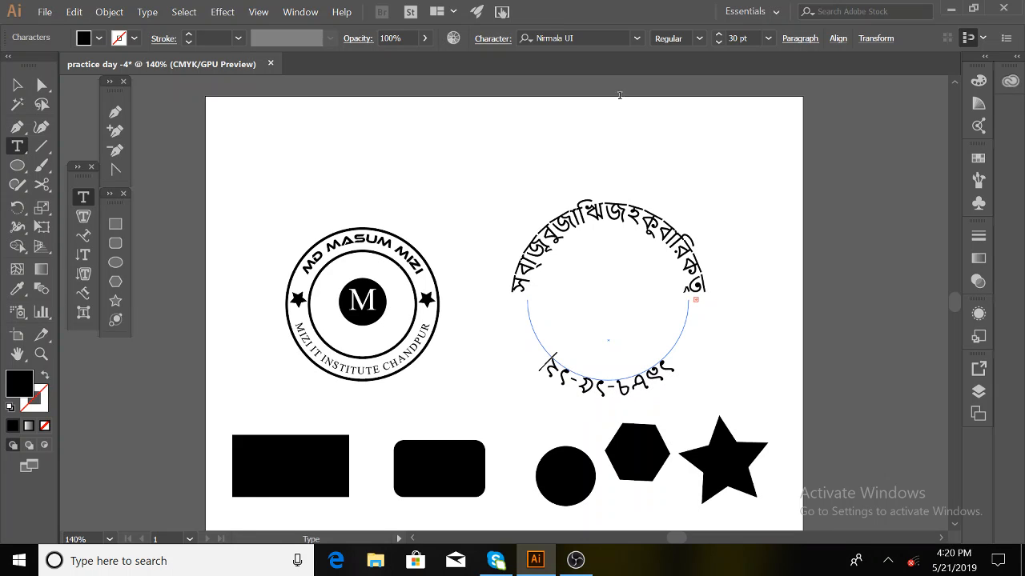
left_click(17, 85)
left_click(578, 226)
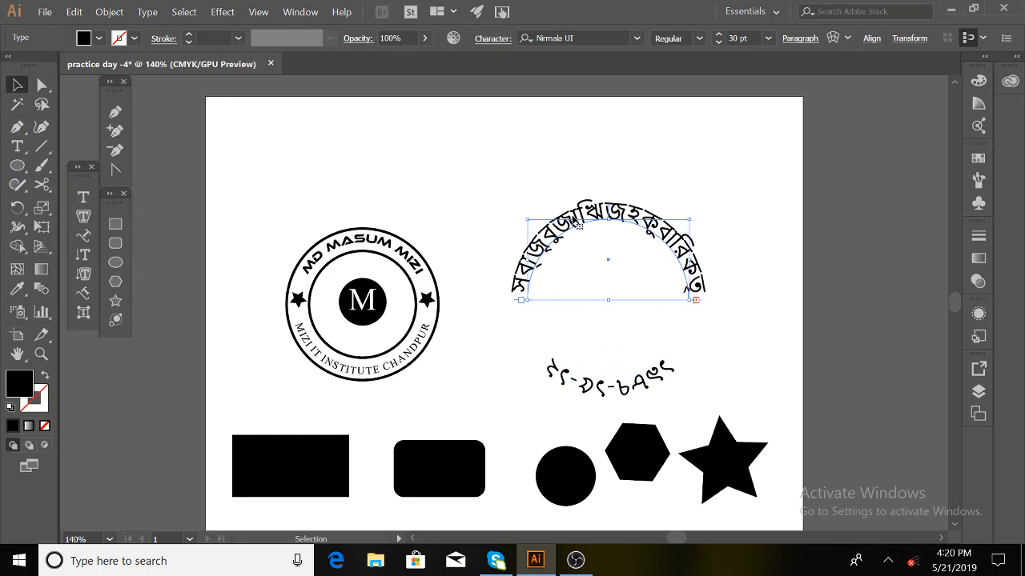
left_click(589, 394)
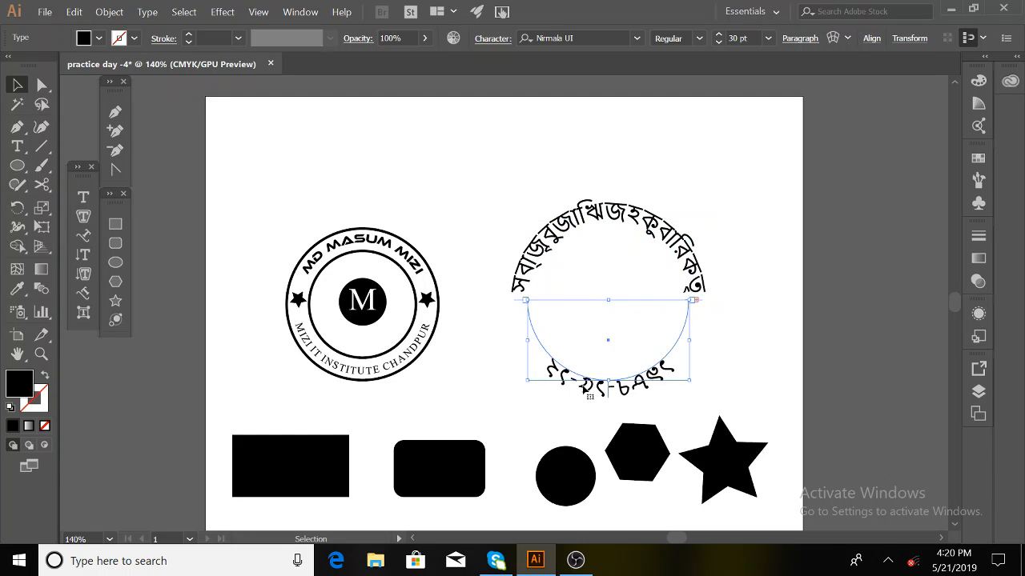
- Flip the Bengali date across its path so it reads along the arc
left_click(562, 368)
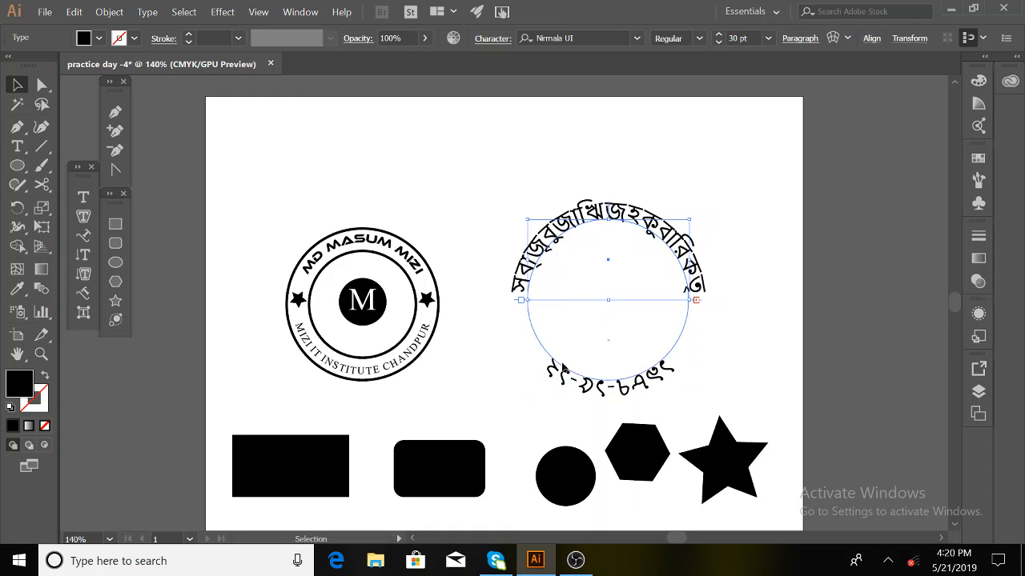
left_click(574, 394)
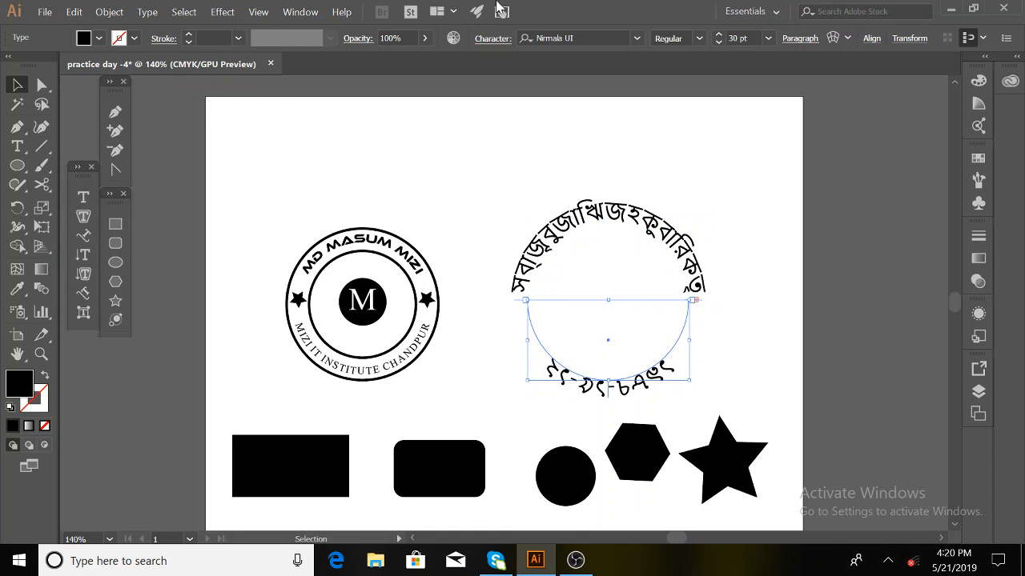
left_click(492, 38)
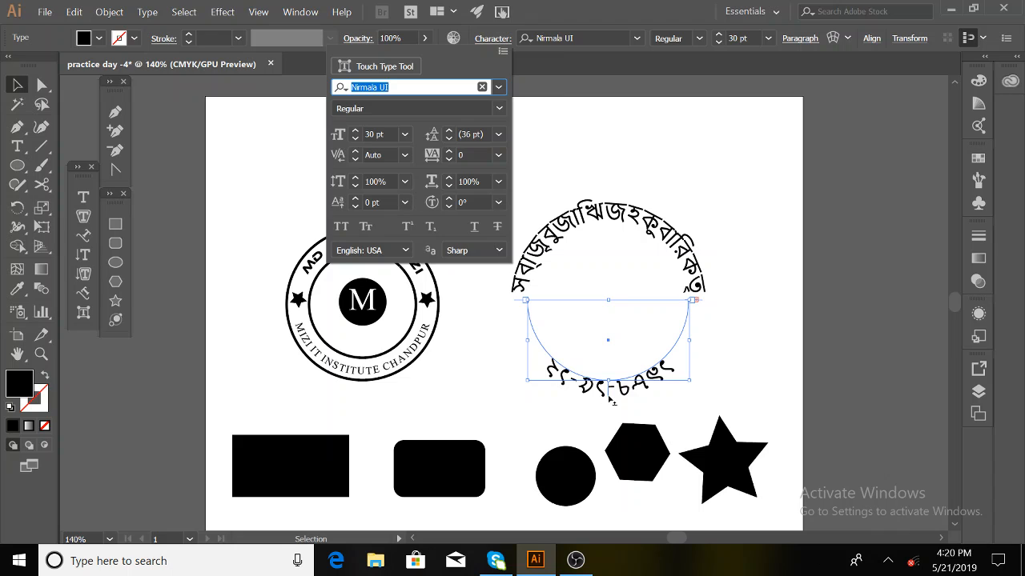
left_click_drag(610, 398, 607, 352)
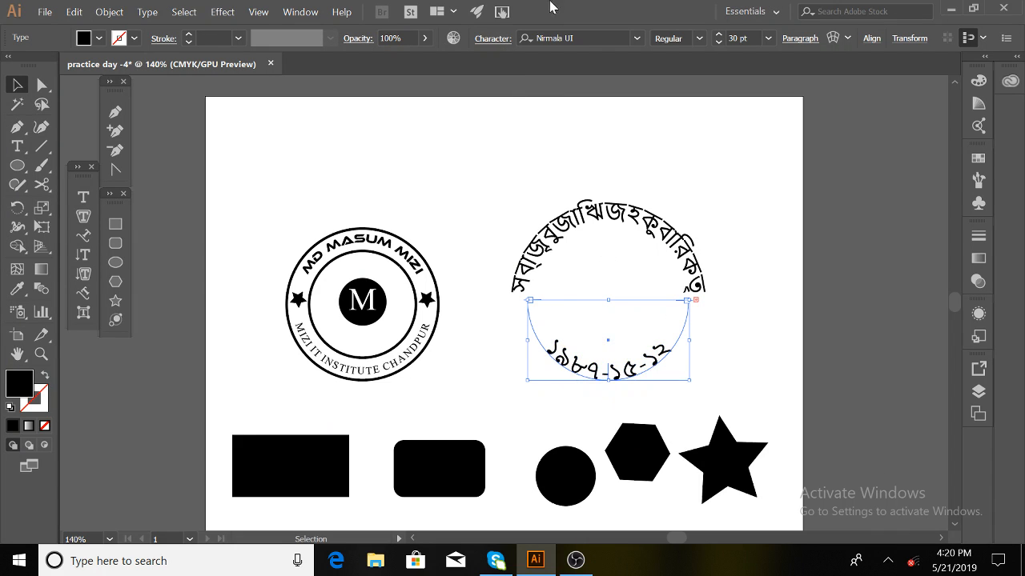
- Set the date's baseline shift to -22 pt so it hangs below the circle
left_click(496, 39)
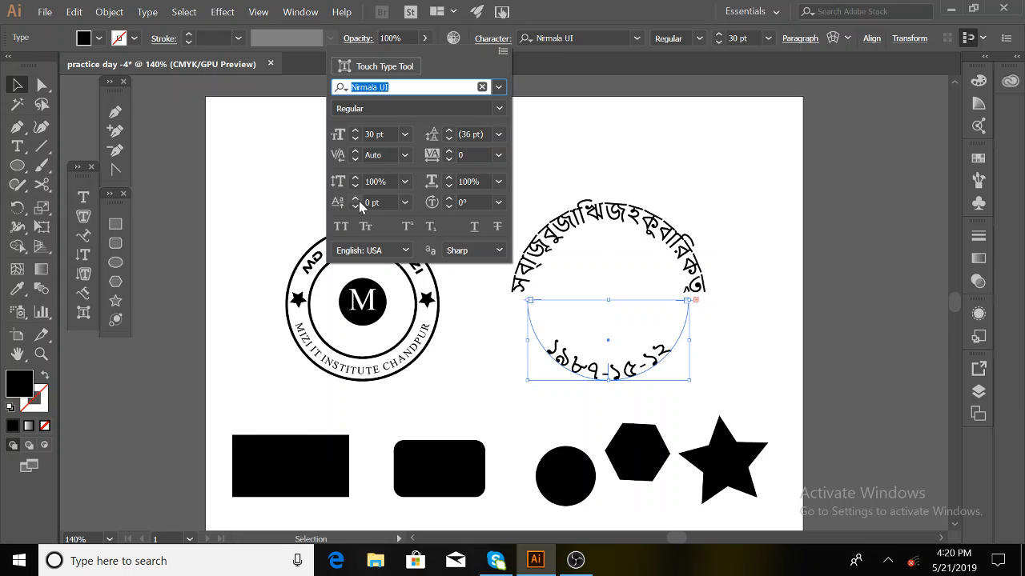
left_click(356, 207)
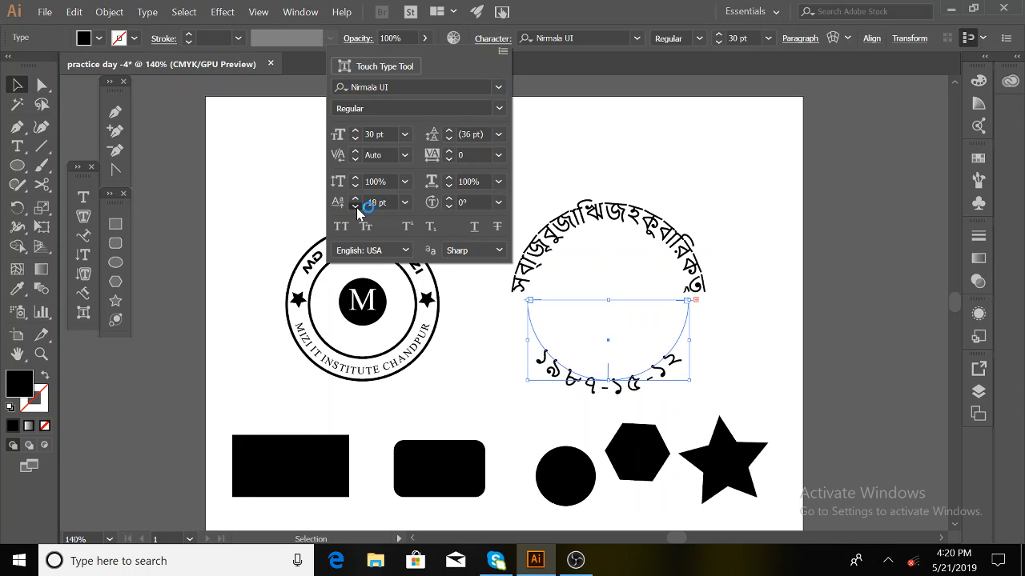
left_click(357, 207)
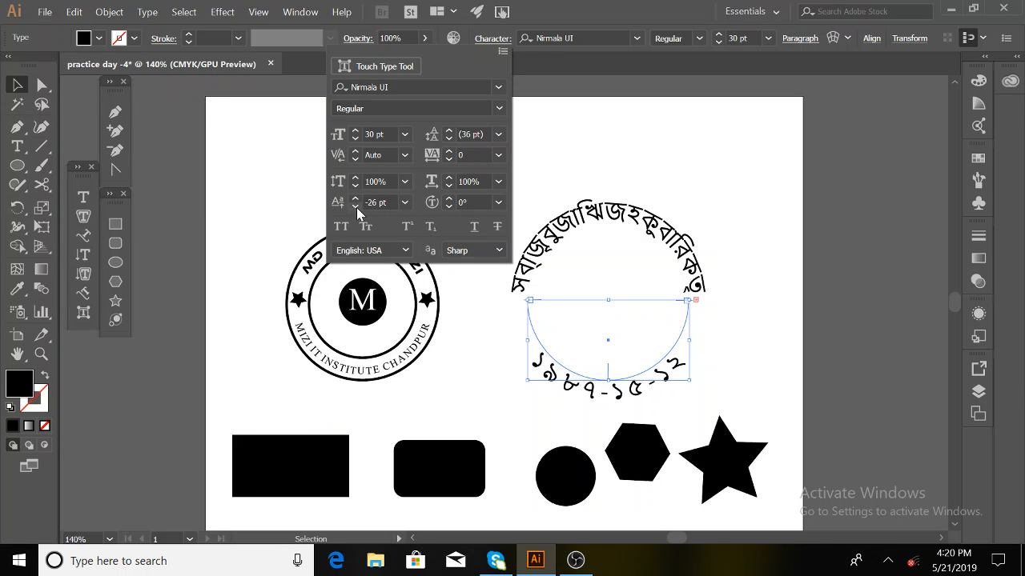
left_click(357, 200)
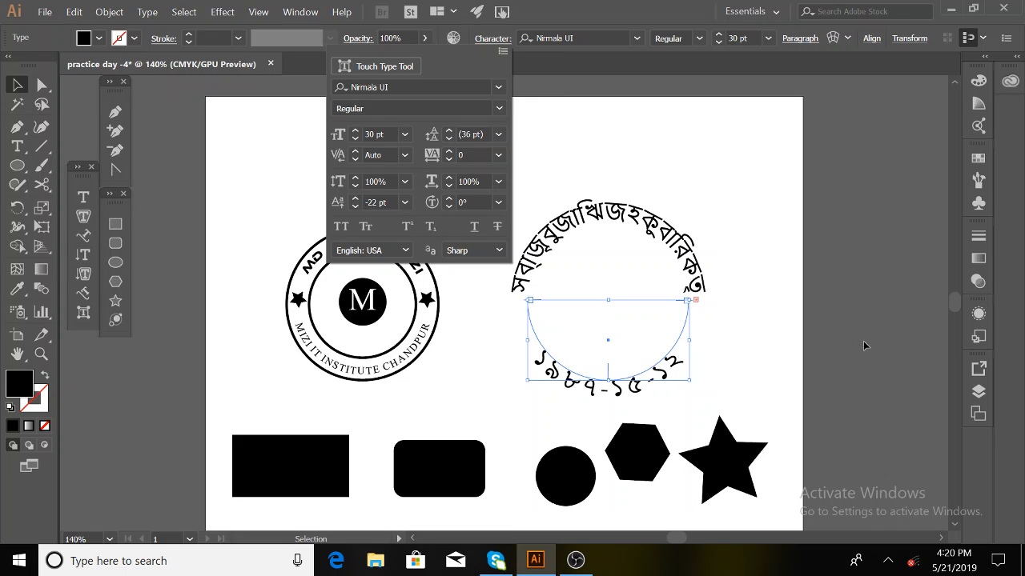
left_click(783, 343)
- Draw a 184 px circle inside the Bengali text arc with the Ellipse tool
left_click(537, 171)
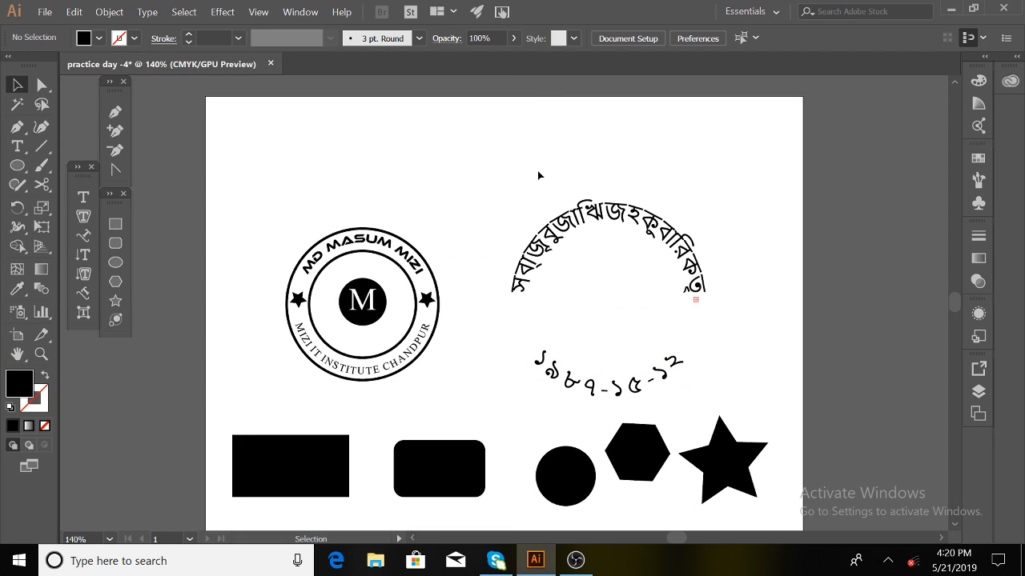
left_click_drag(536, 171, 664, 391)
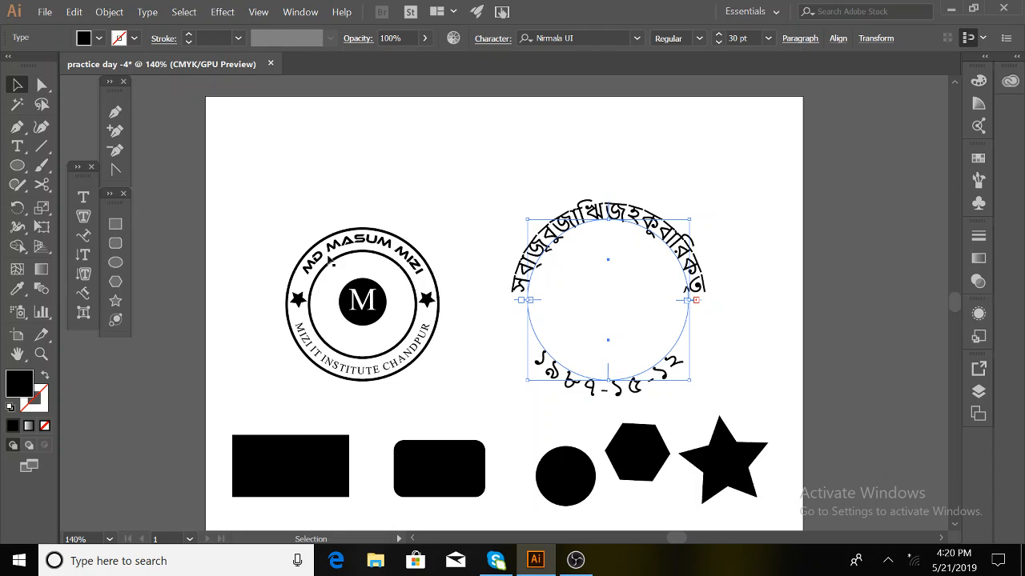
left_click_drag(345, 260, 602, 242)
key("ctrl+z")
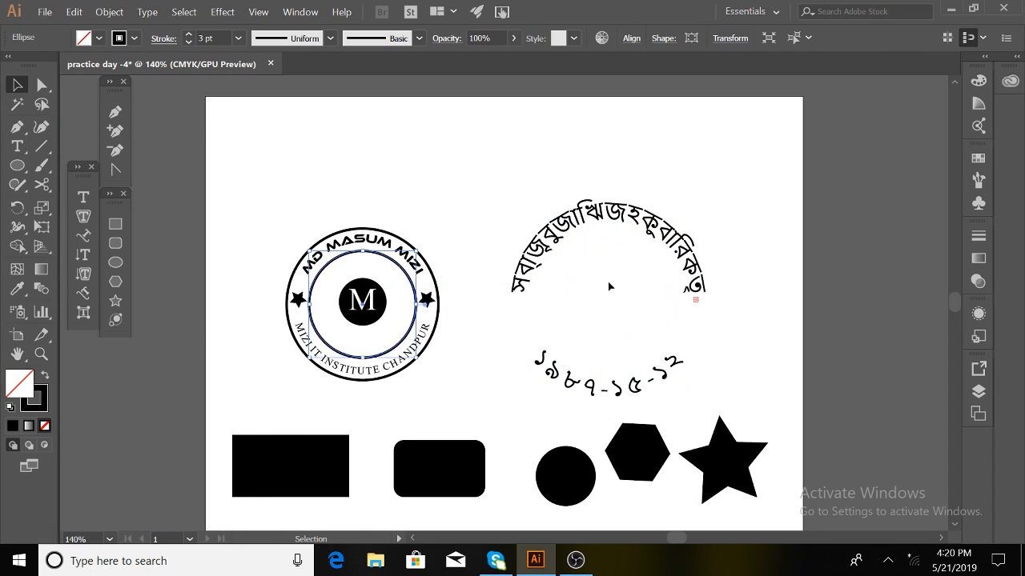
left_click(603, 153)
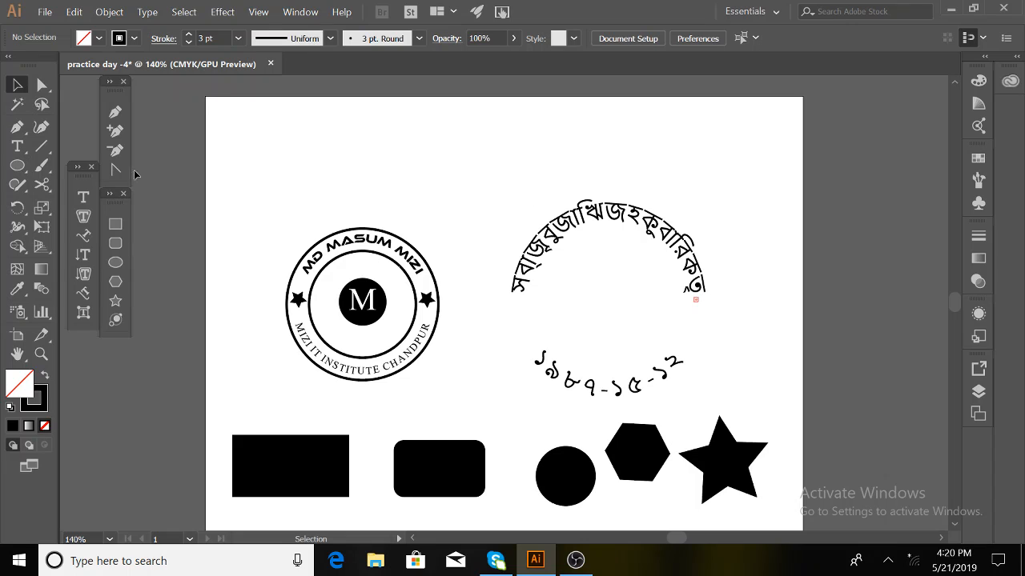
left_click(116, 263)
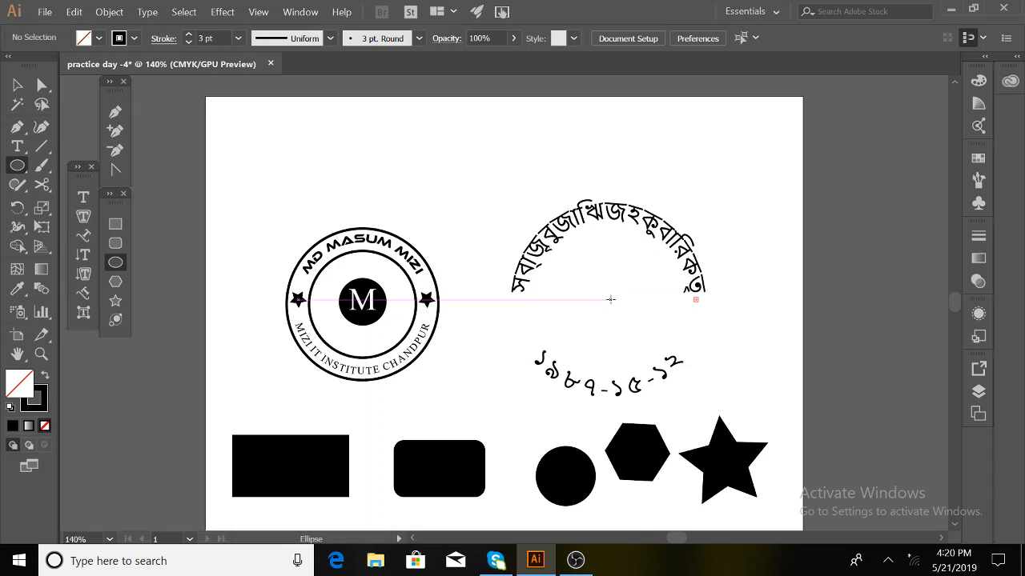
left_click_drag(609, 301, 637, 367)
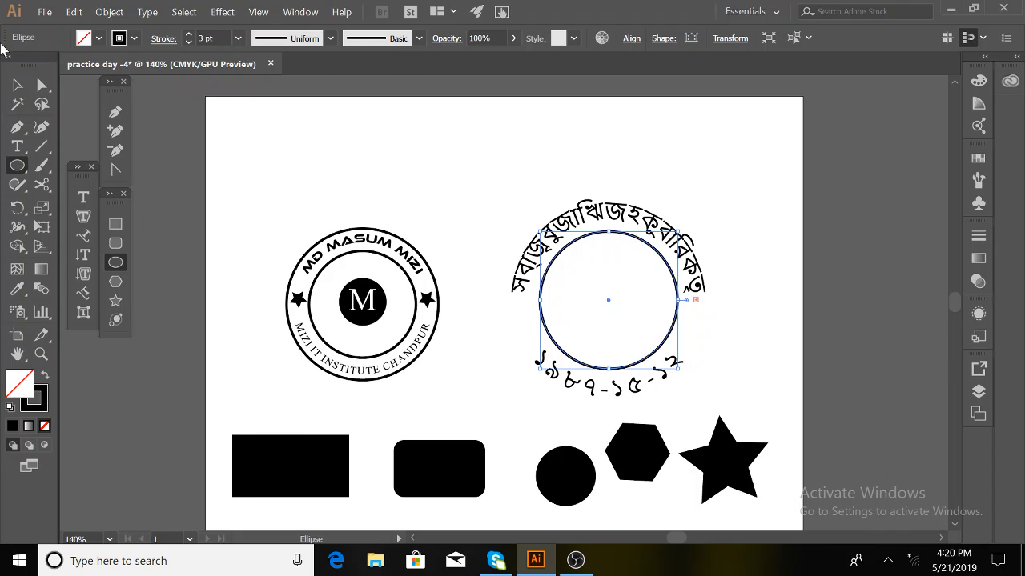
left_click(18, 86)
left_click(18, 86)
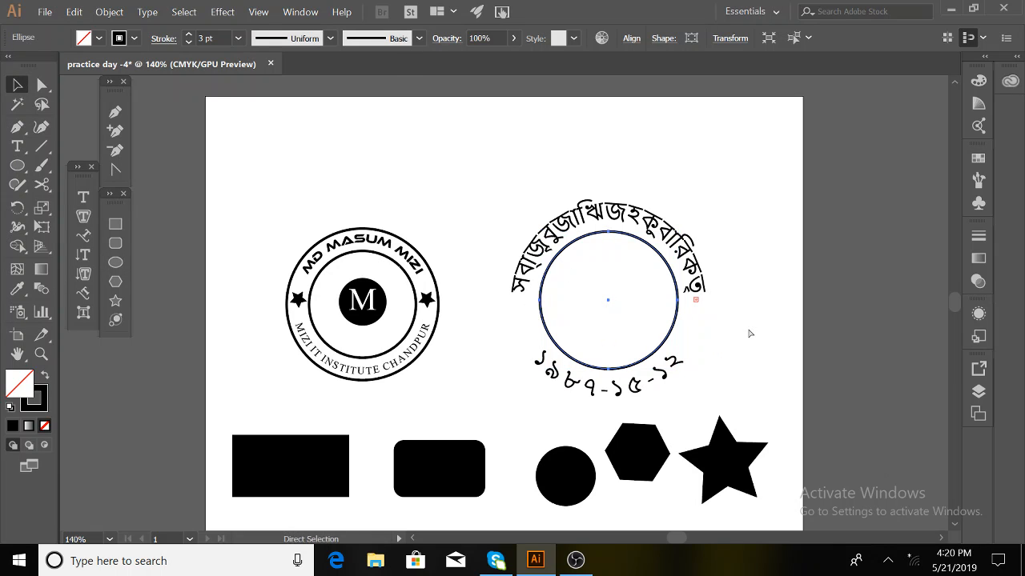
- Enlarge the date's circular path into a 288 px ring and copy a star to the badge's right side
left_click(683, 367)
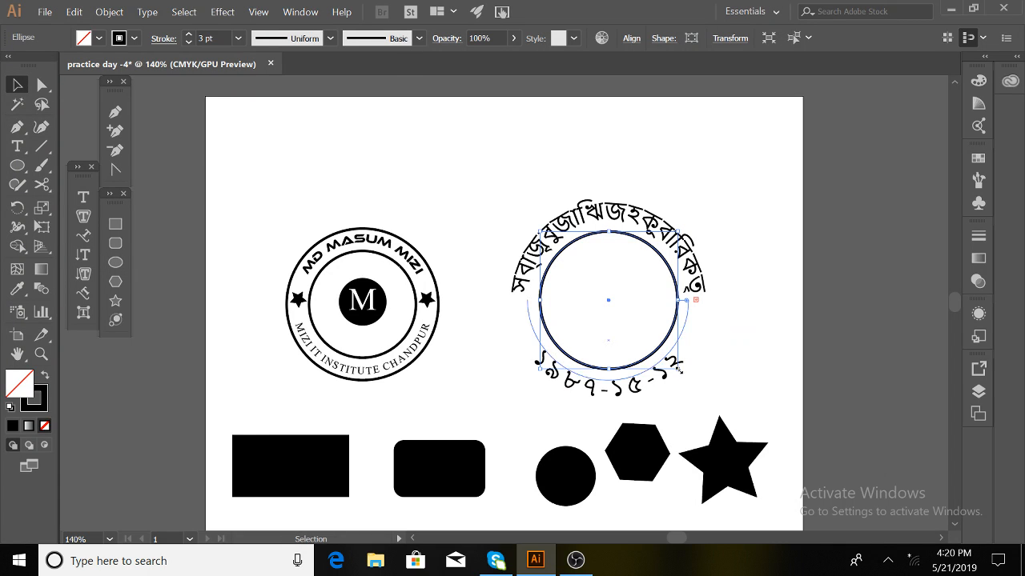
left_click_drag(679, 369, 722, 407)
left_click(772, 333)
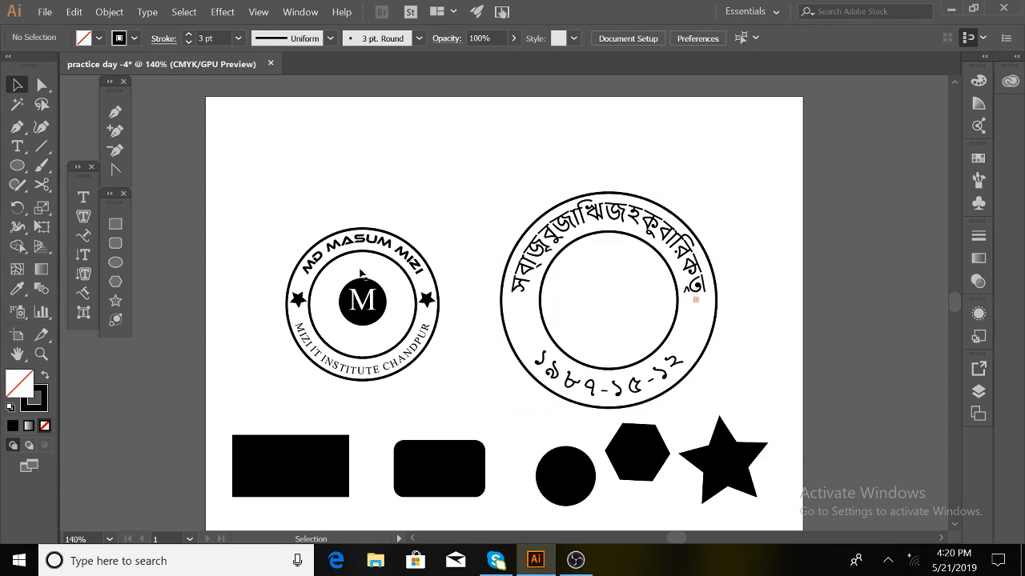
left_click_drag(427, 301, 692, 321)
left_click(773, 320)
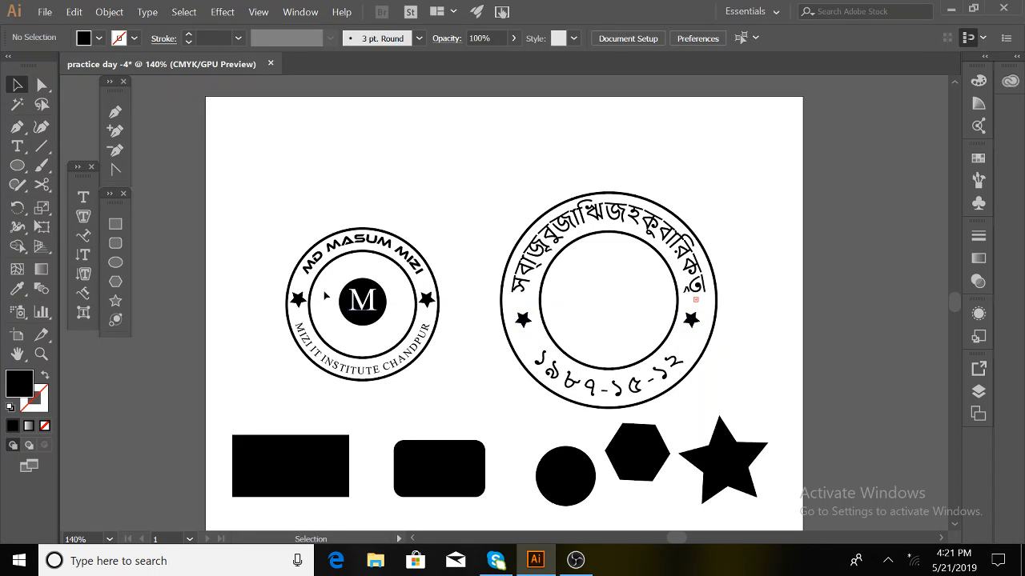
- Select all parts of the M badge and dismiss its context menu
left_click(386, 321)
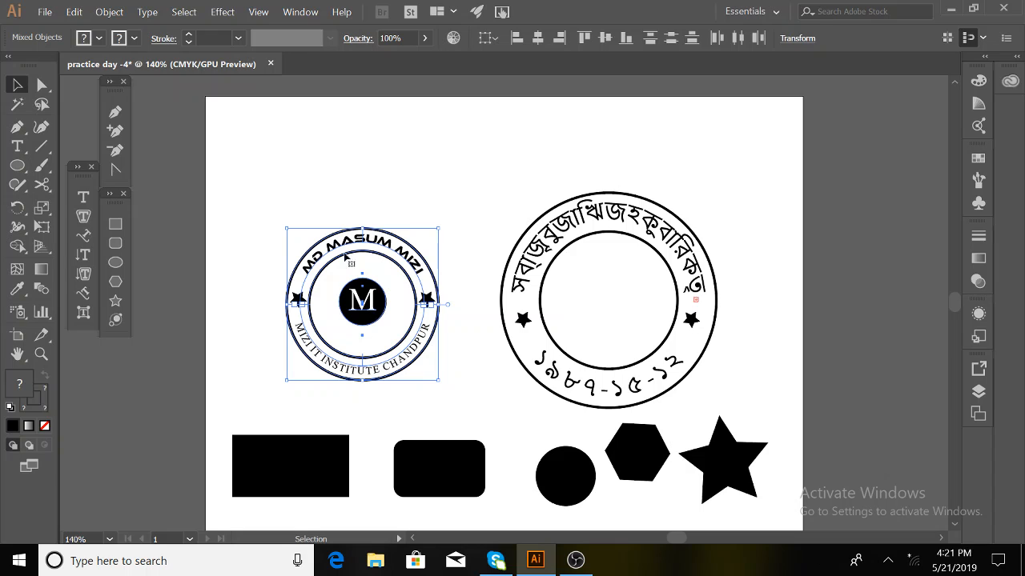
left_click(259, 166)
left_click_drag(299, 174, 401, 323)
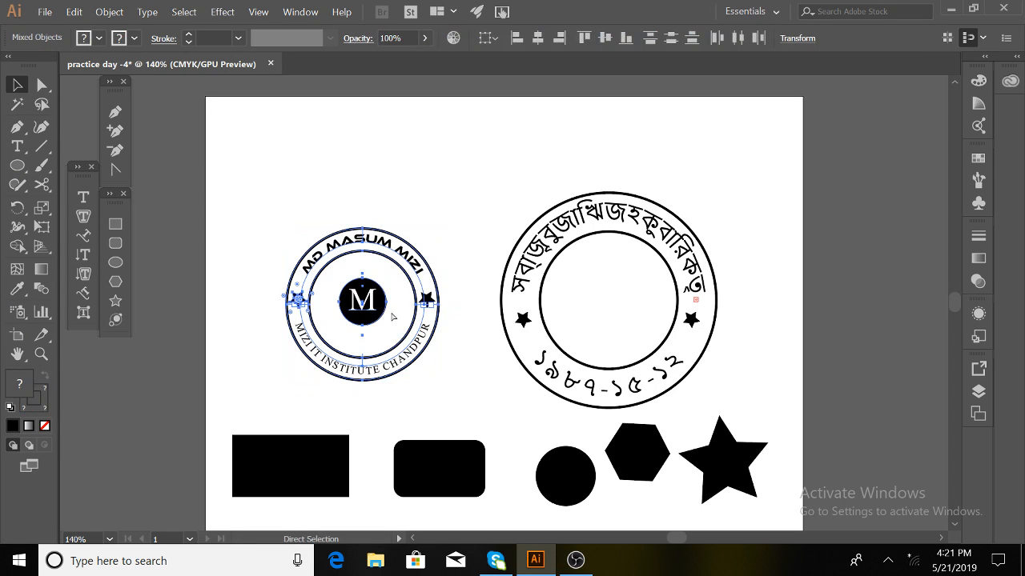
right_click(391, 302)
left_click(418, 181)
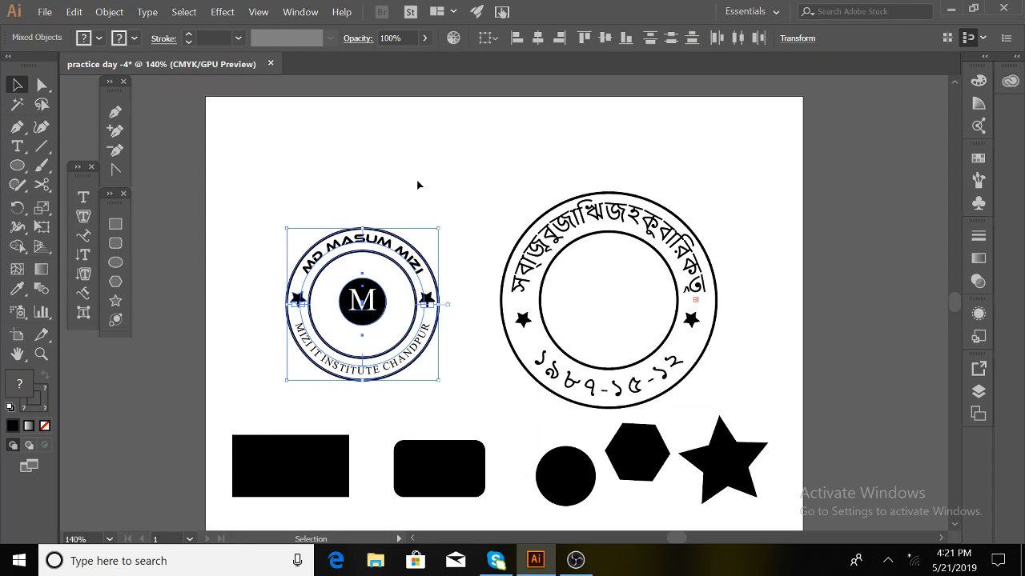
left_click(417, 185)
left_click(387, 233)
right_click(387, 232)
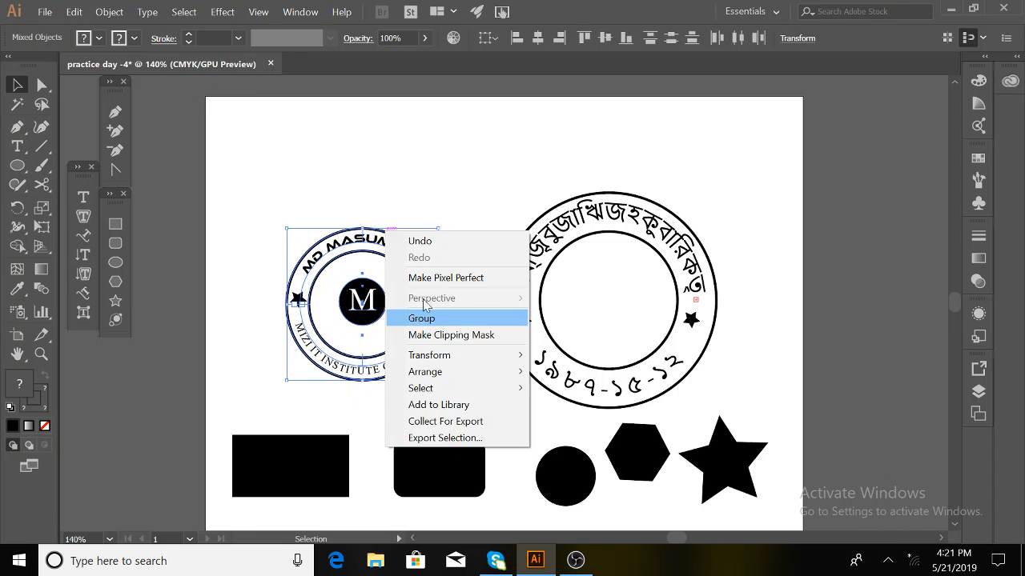
left_click(457, 166)
- Select the M badge's black centre circle together with its M letter
left_click(361, 307)
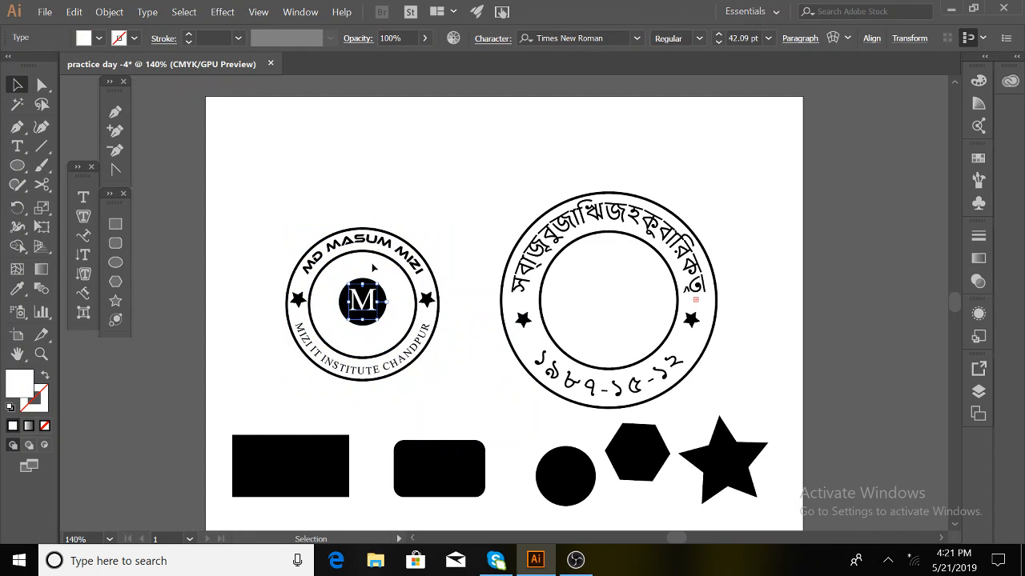
left_click(377, 315, "shift")
left_click(427, 195)
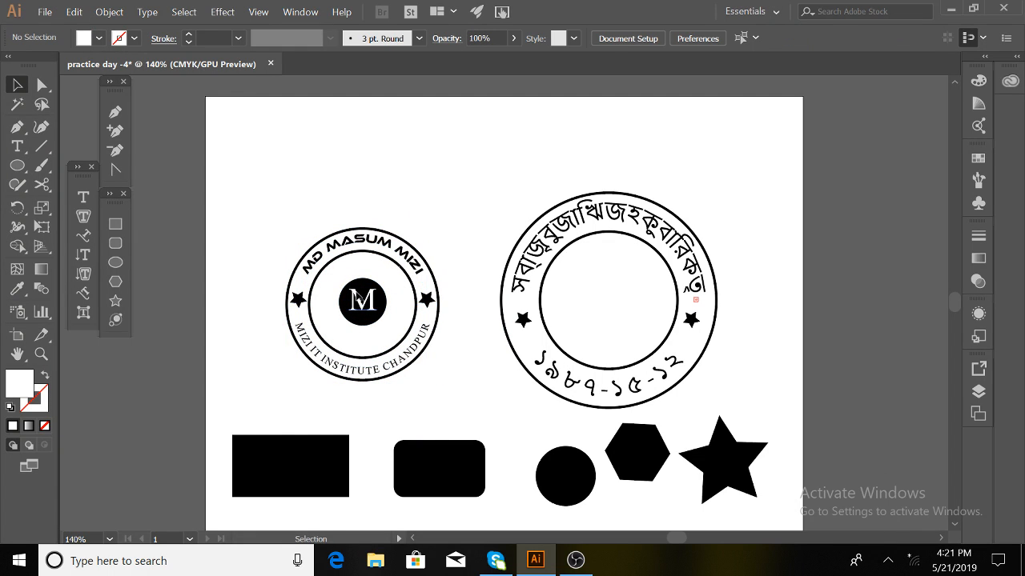
left_click(360, 300)
left_click(359, 299, "shift")
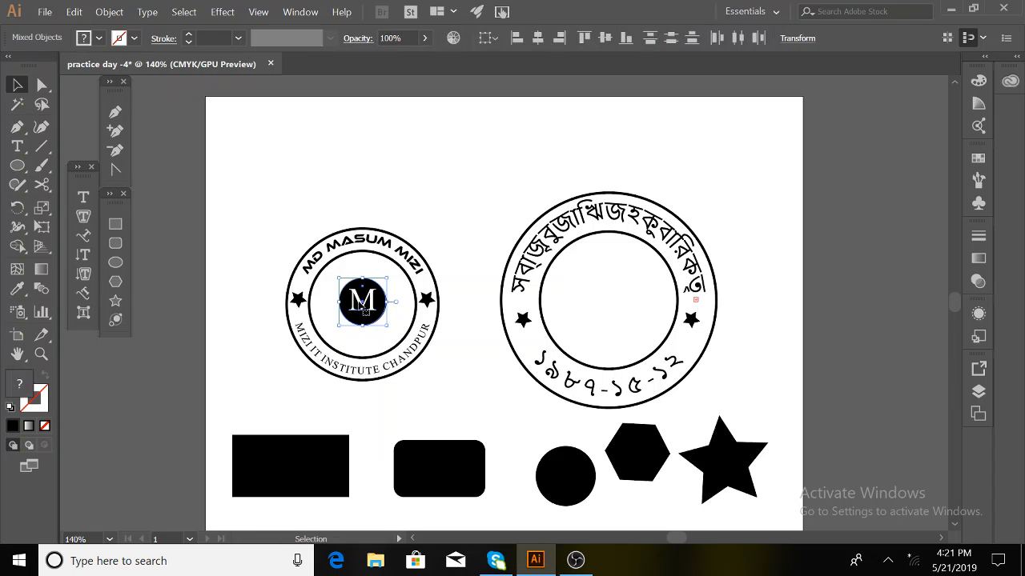
- Alt-drag a copy into the Bengali badge's centre and delete the copied M letter
left_click_drag(359, 299, 654, 342)
left_click(754, 295)
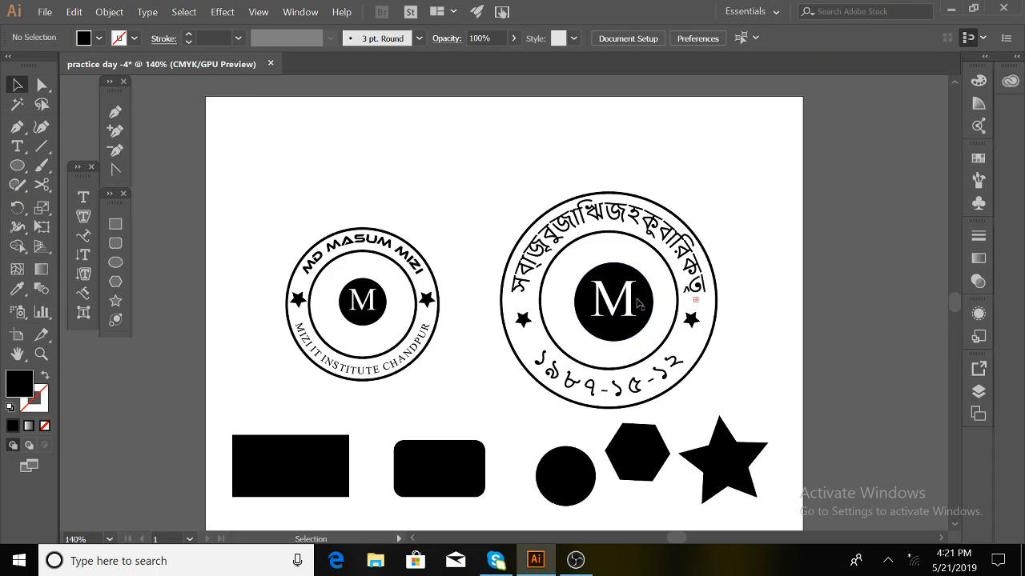
left_click(631, 304)
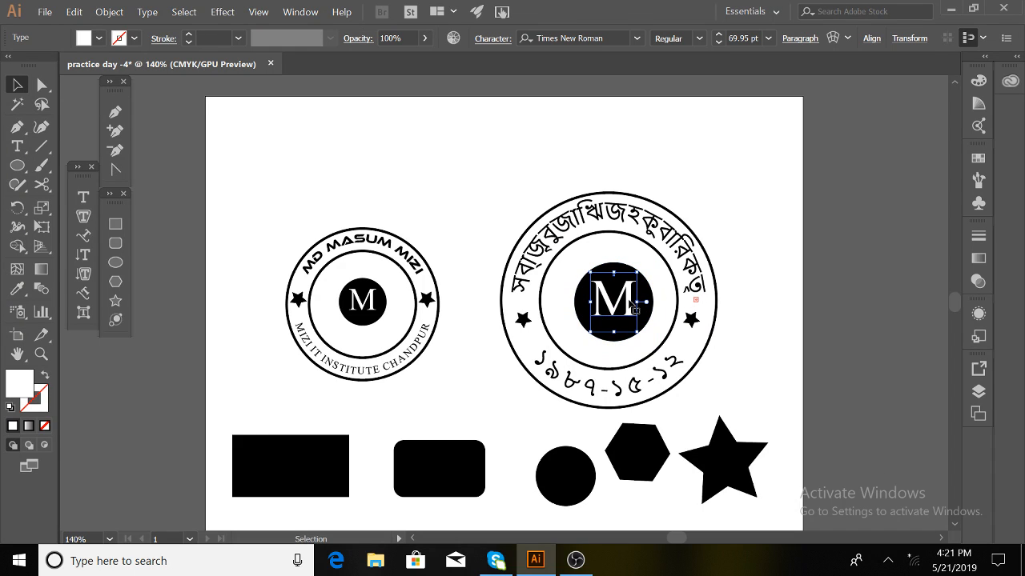
key("Delete")
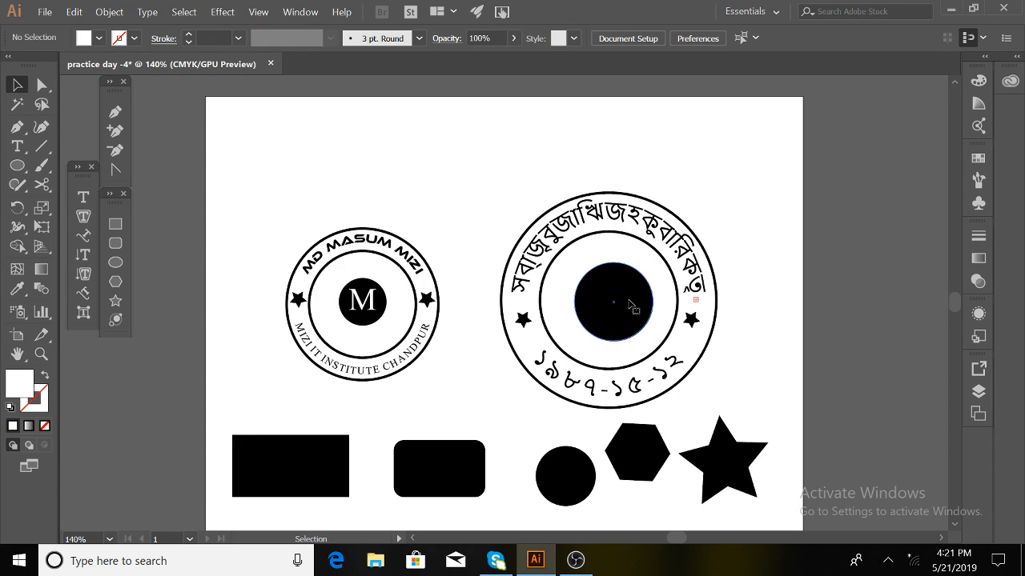
- Type the Bengali letter ম in the black circle, enlarge it to 52.48 pt and centre it
left_click(84, 200)
left_click(612, 297)
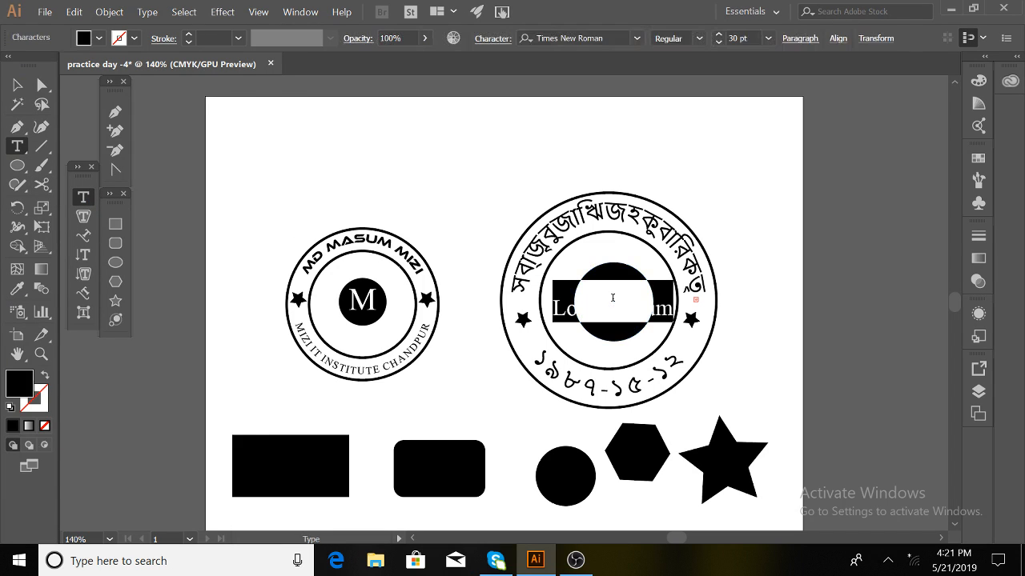
type("ম")
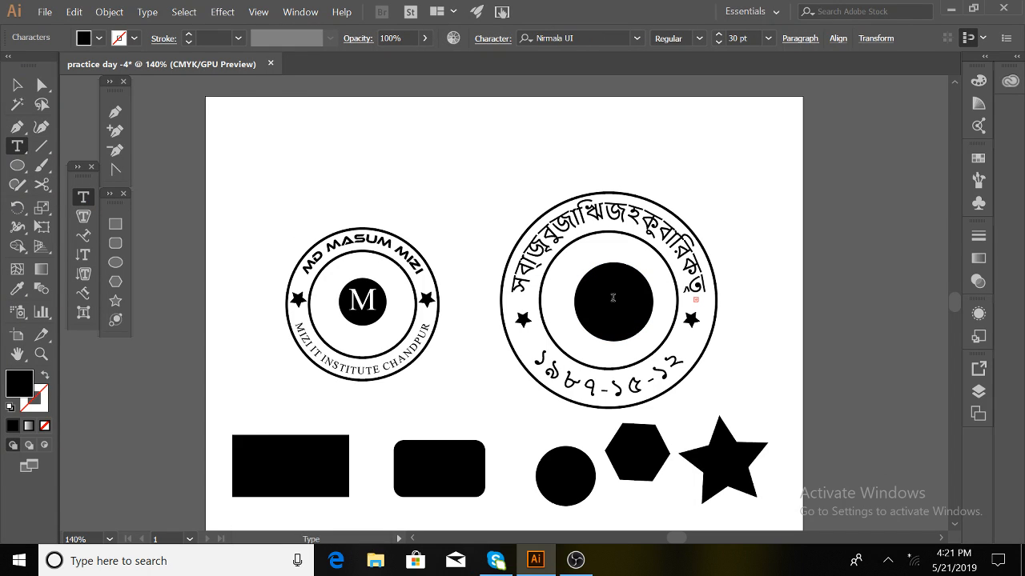
left_click(17, 85)
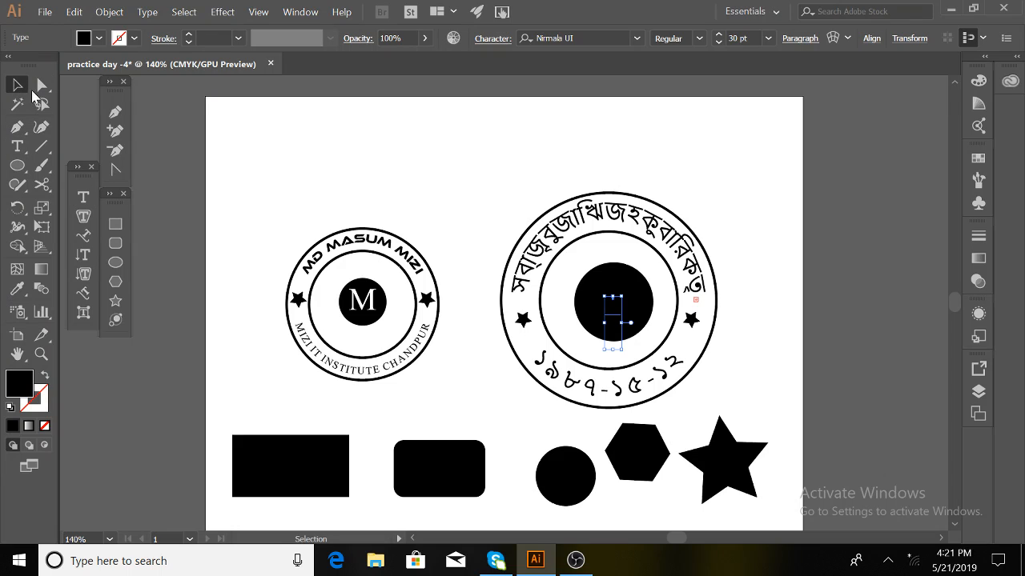
left_click_drag(615, 309, 618, 294)
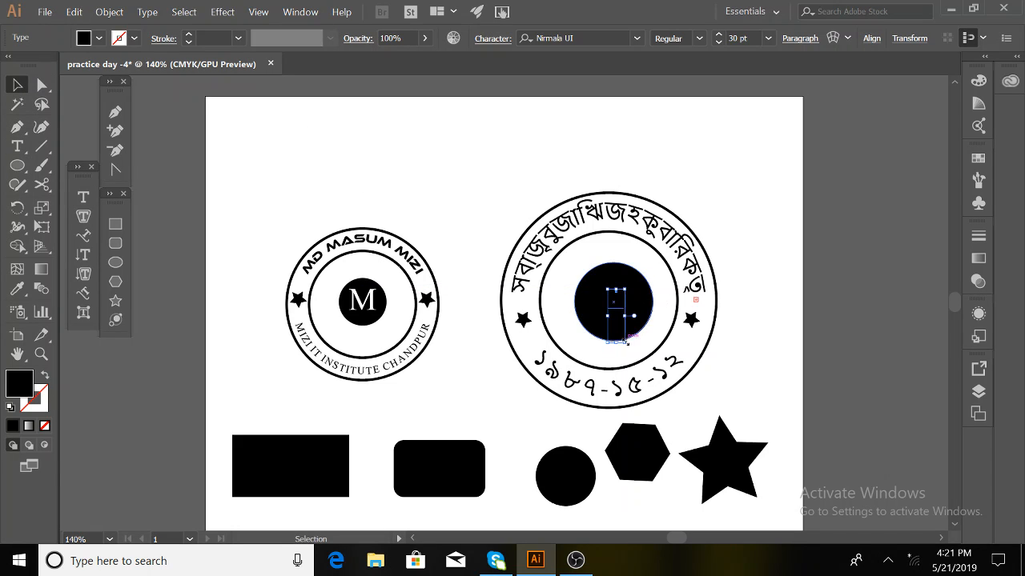
left_click_drag(627, 340, 653, 360)
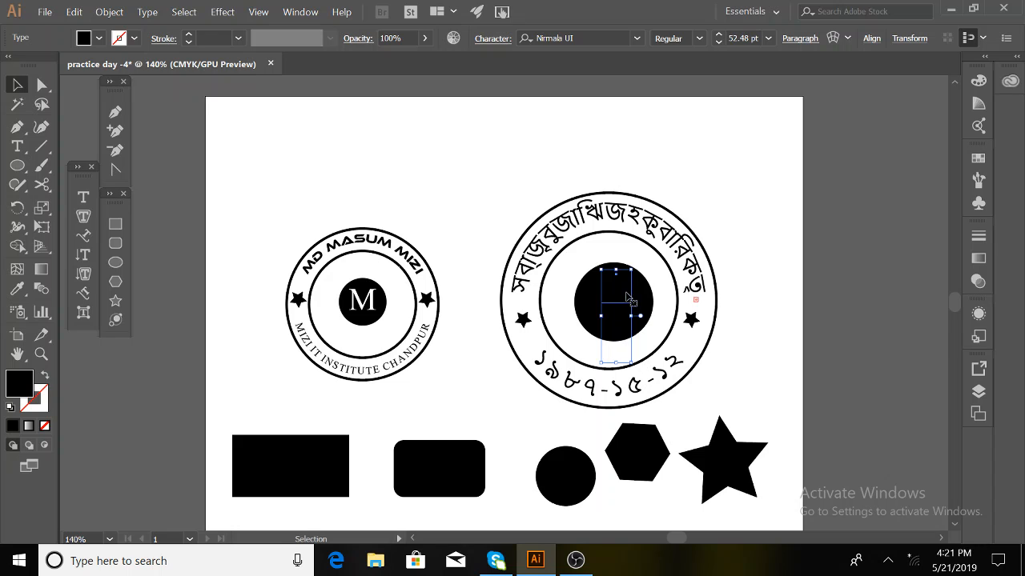
left_click_drag(628, 298, 629, 309)
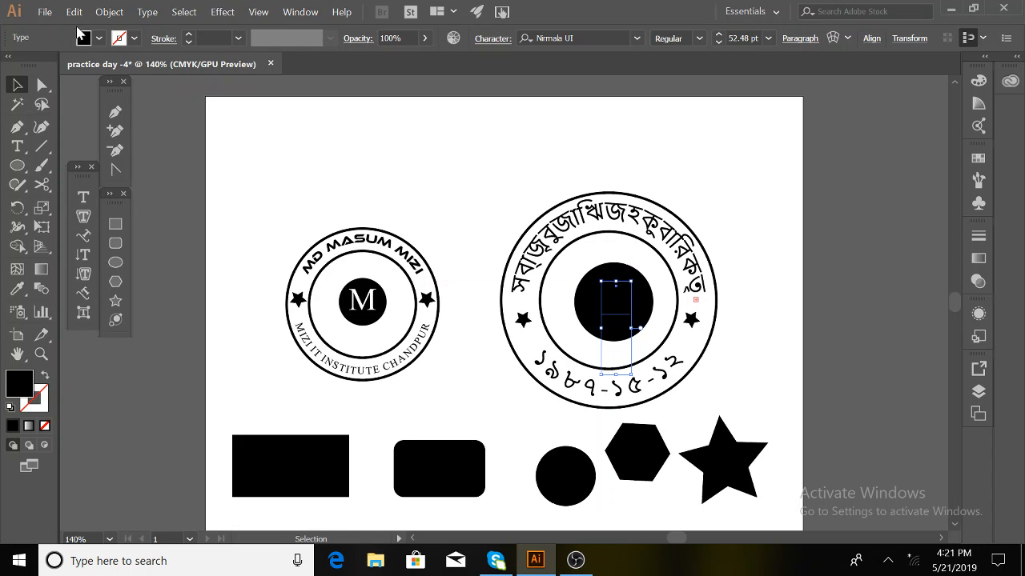
- Set the ম letter's fill to white
left_click(98, 38)
left_click(33, 65)
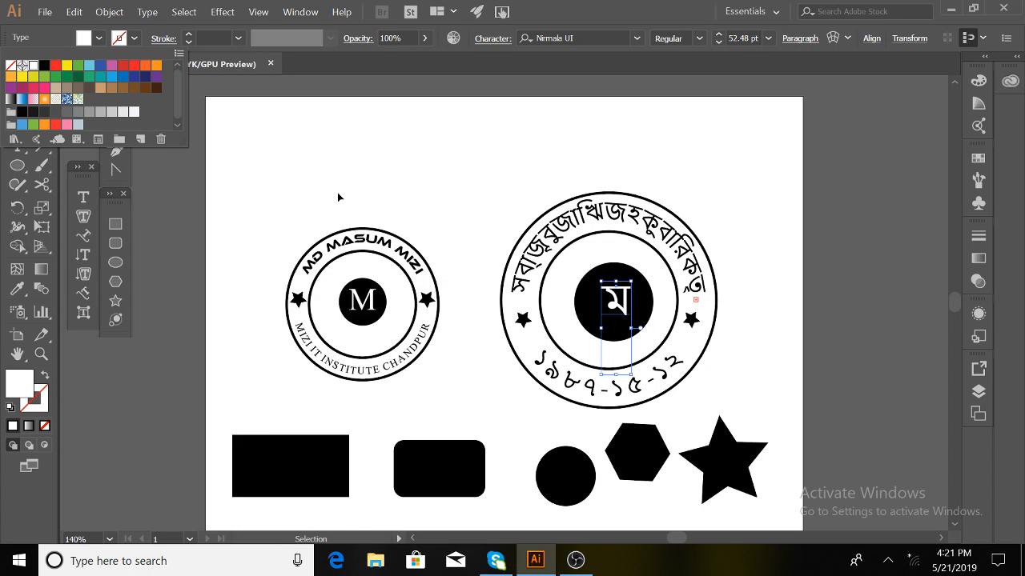
left_click(447, 202)
left_click(745, 302)
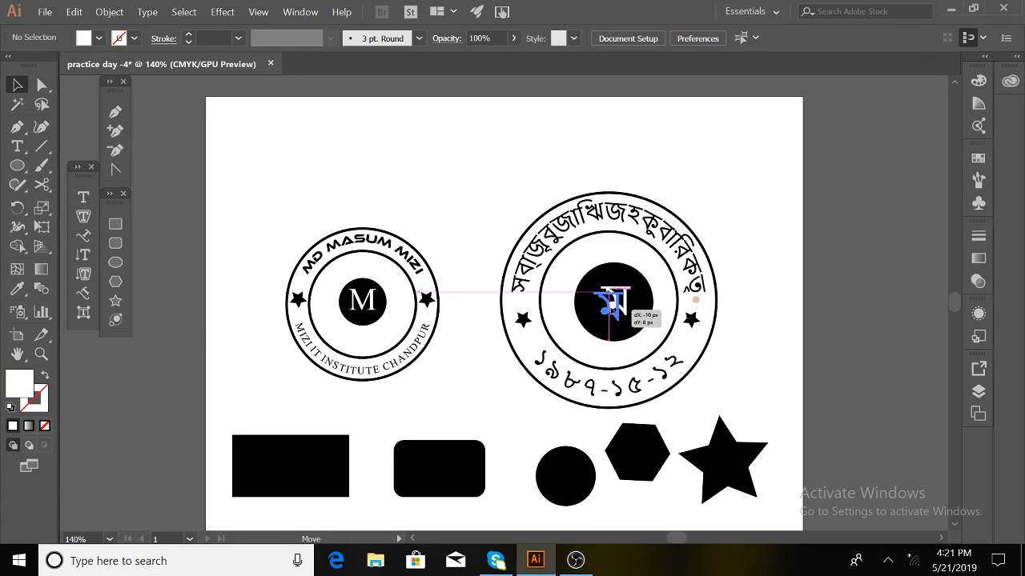
left_click(618, 307)
left_click(773, 308)
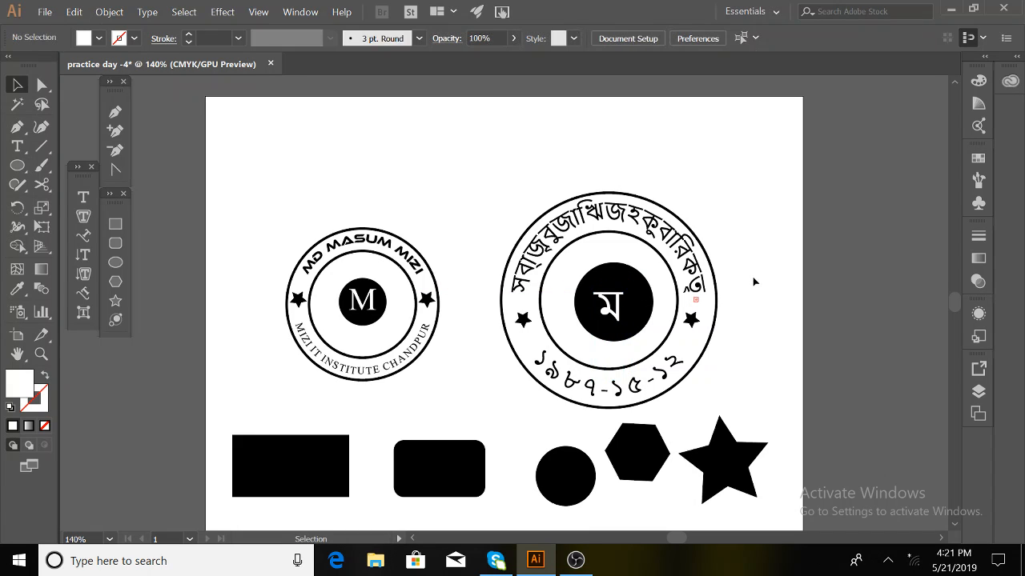